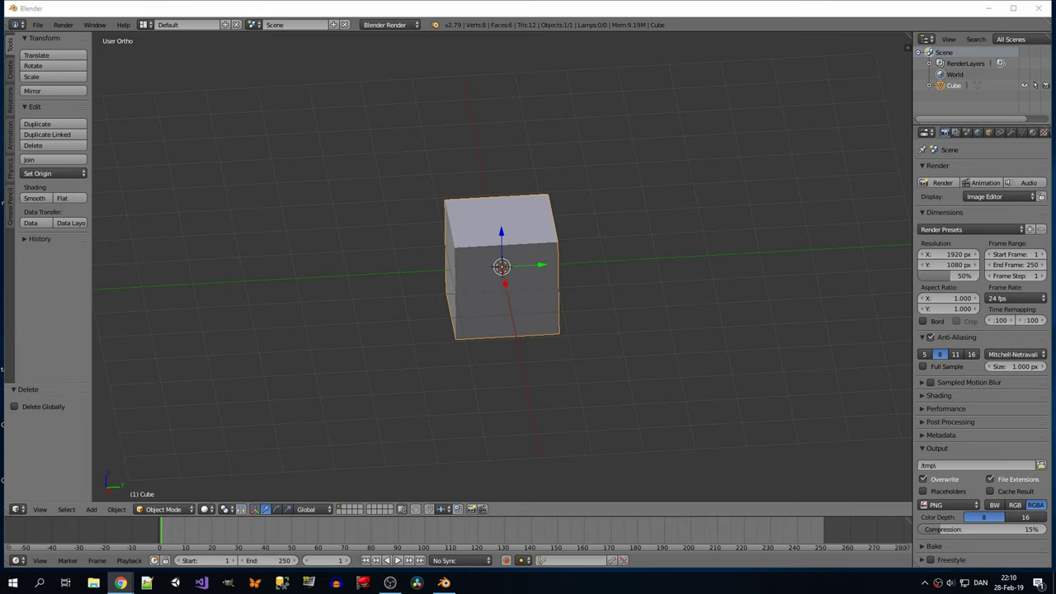
In Edit Mode, move the cube's left end face -2 along Y.
key("KP_4")
key("KP_4")
key("Tab")
key("KP_2")
key("KP_2")
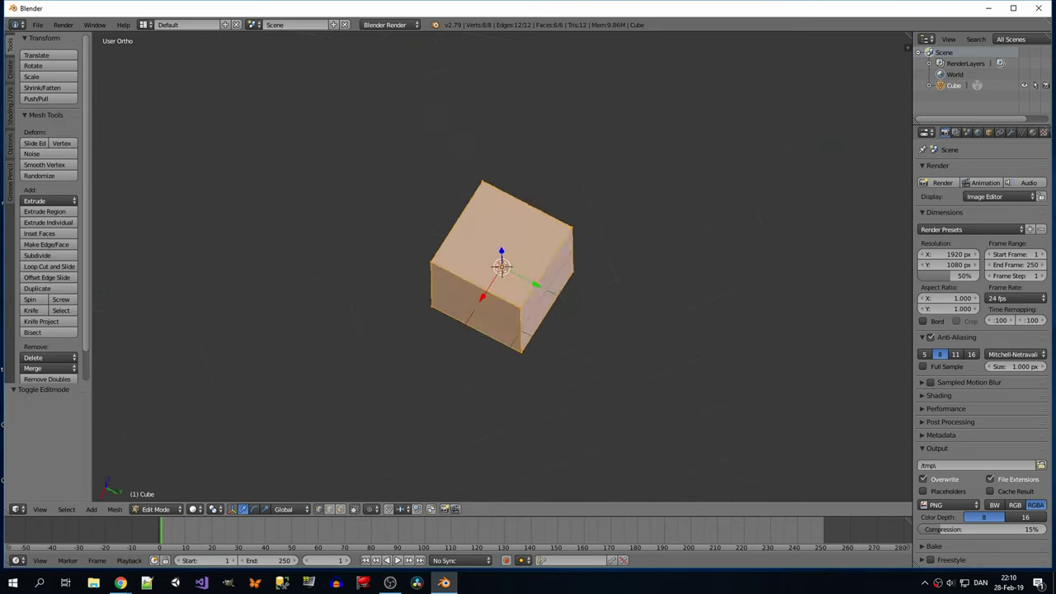
key("a")
key("c")
left_click(450, 266)
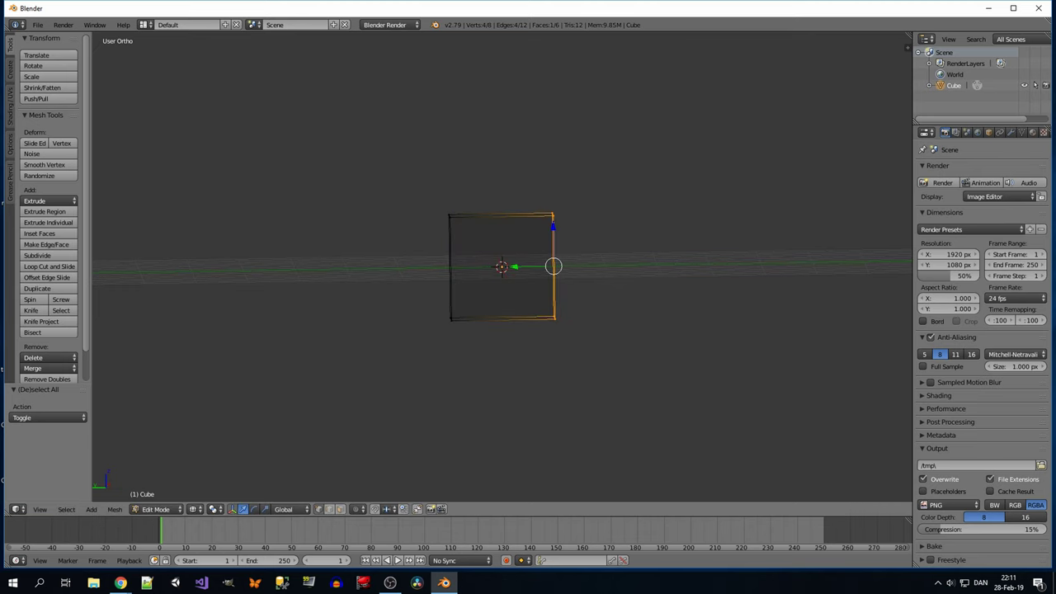
key("KP_8")
key("KP_4")
type("gy")
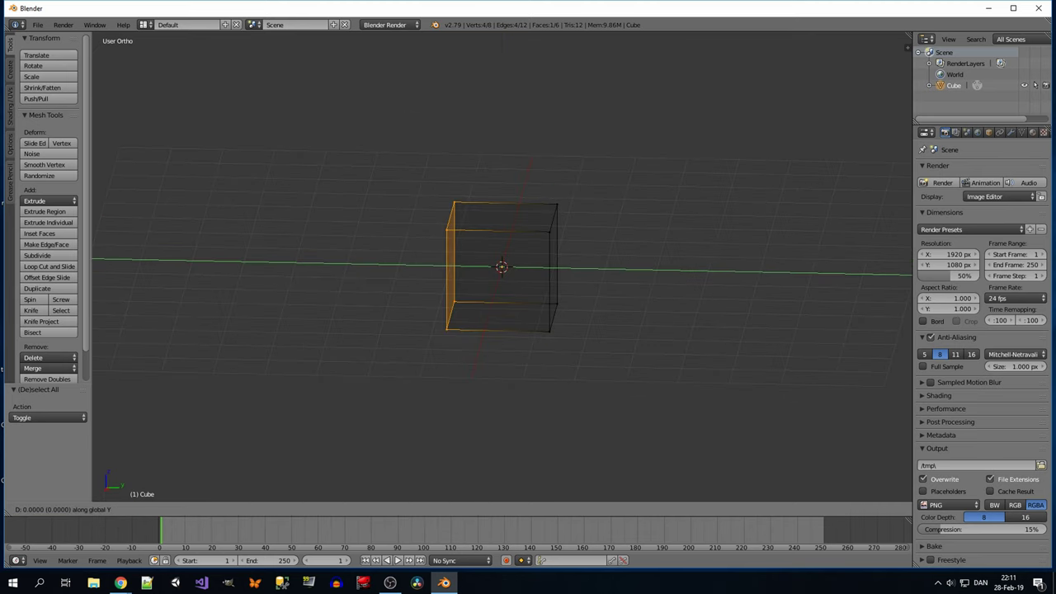
type("-2")
key("Return")
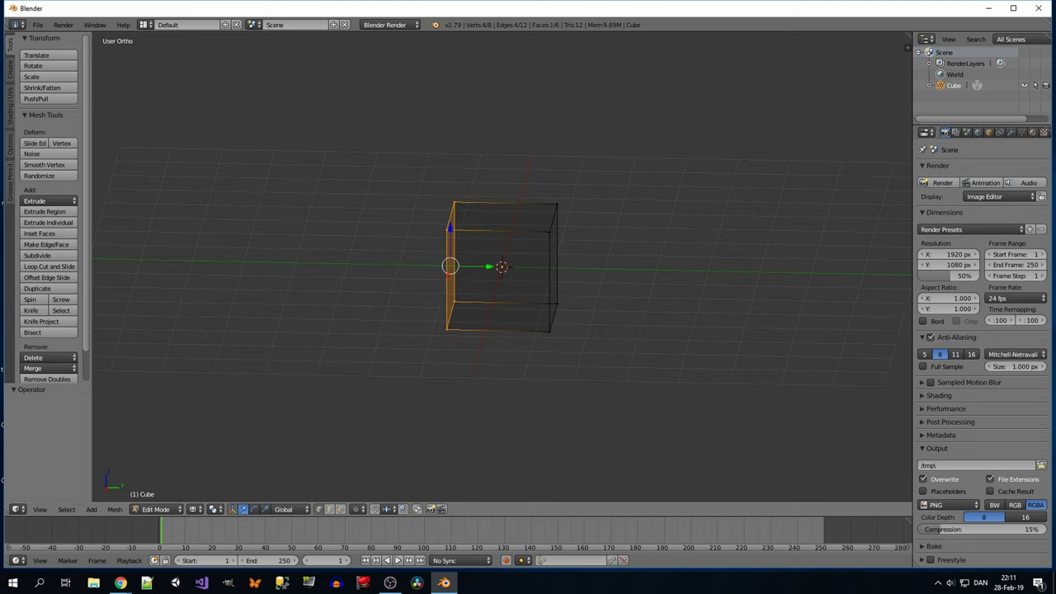
Stretch the right end face 6 along Y and add a centred edge loop.
key("KP_3")
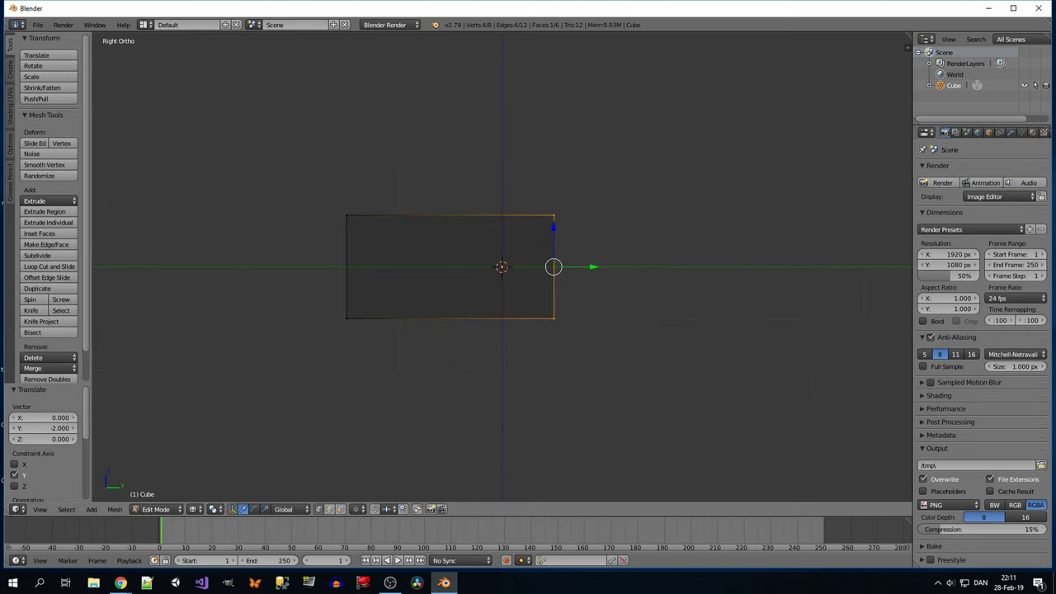
key("ctrl+KP_6")
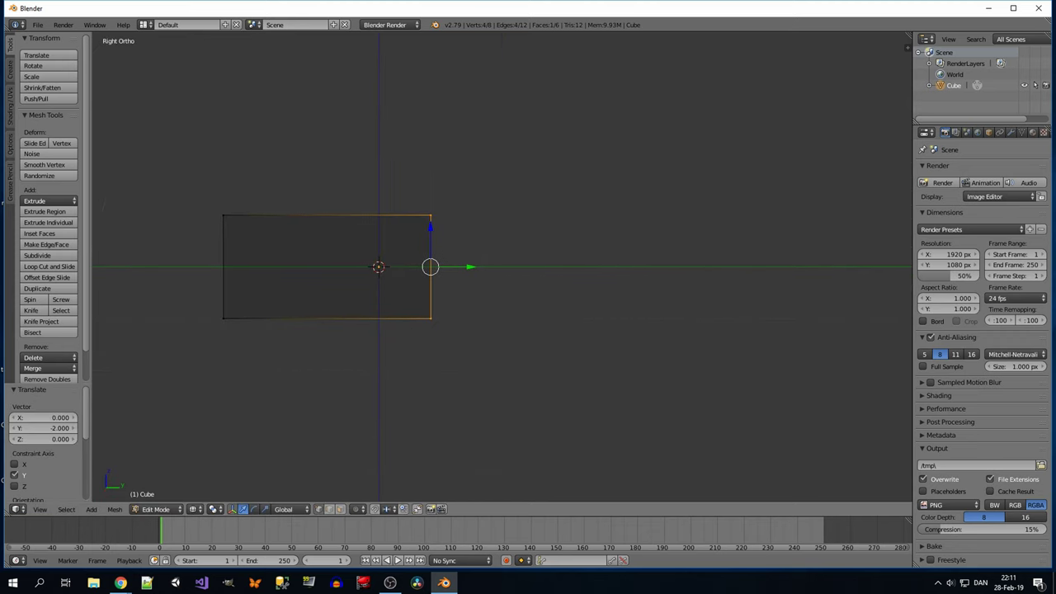
key("g")
key("y")
key("6")
key("Return")
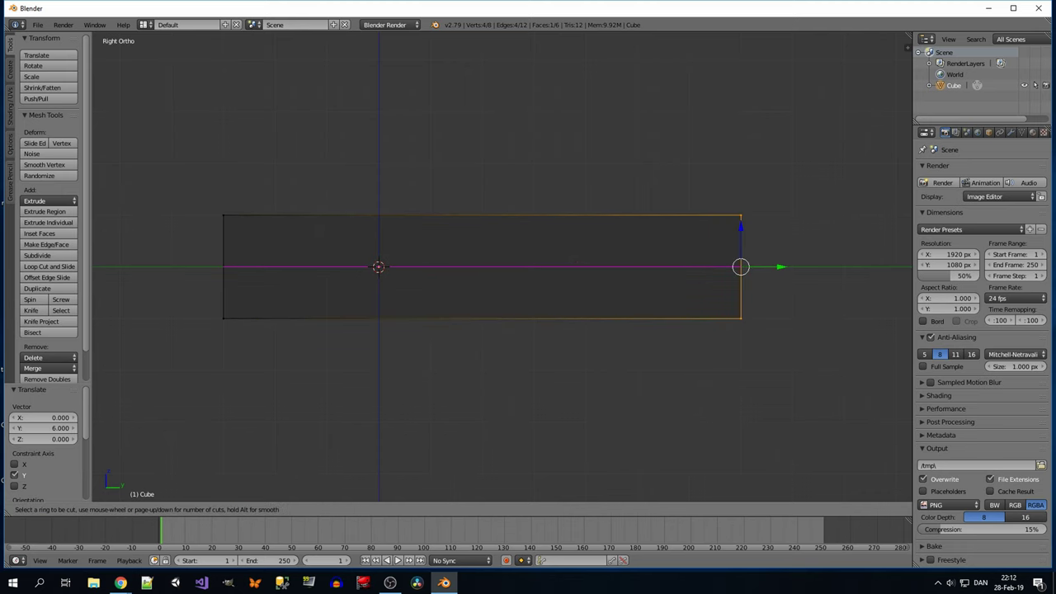
left_click(741, 266)
right_click(740, 266)
Finish placing the edge loops along the box from the side view.
middle_click_drag(740, 266, 577, 267)
key("KP_3")
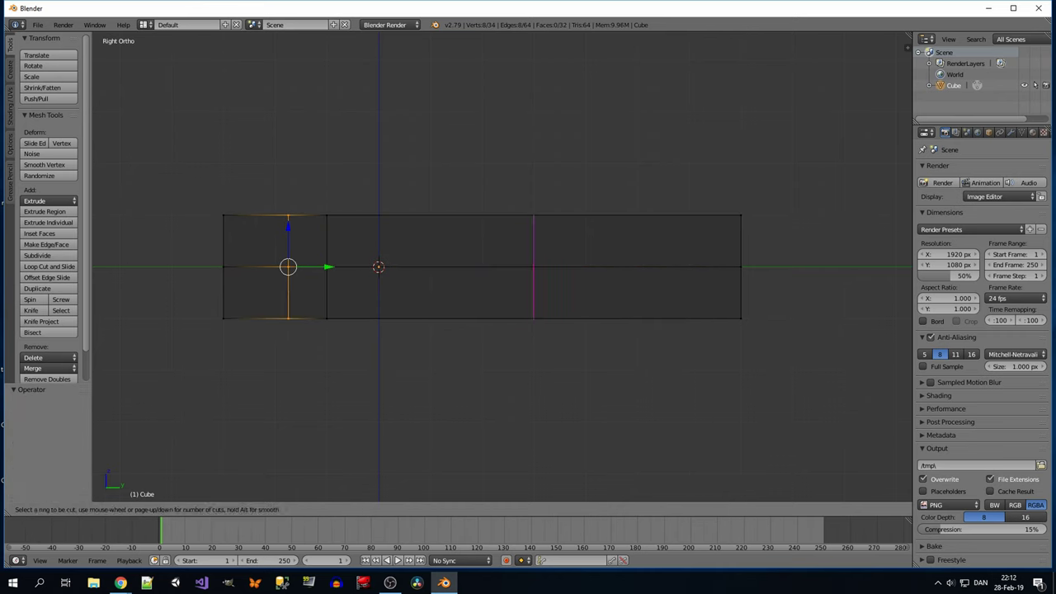
key("Return")
key("a")
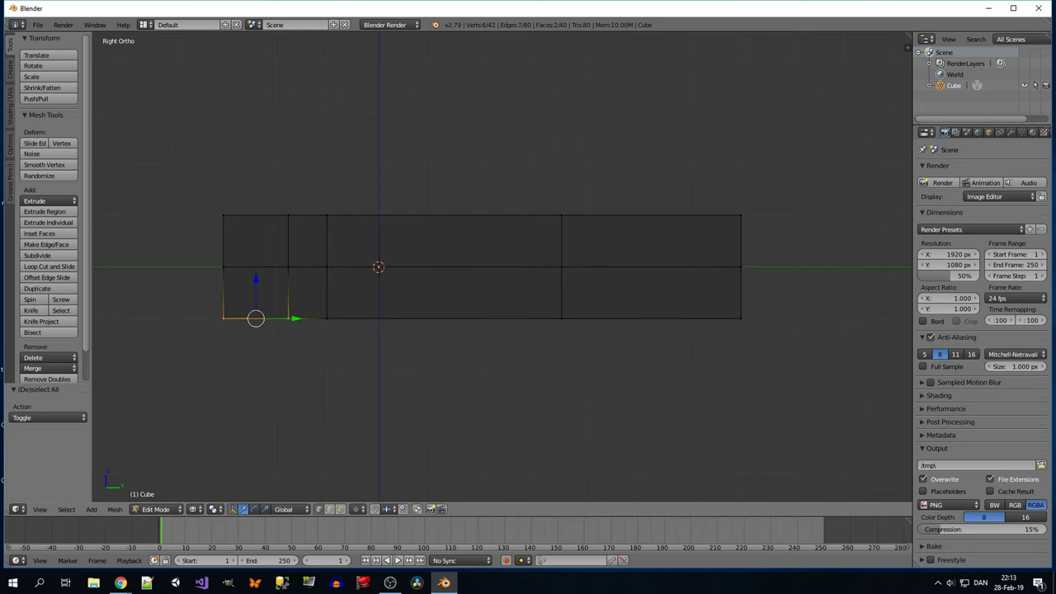
Raise the bottom-left corner and lower faces along Z to slope the front underside.
left_click_drag(255, 285, 256, 257)
left_click_drag(188, 240, 728, 396)
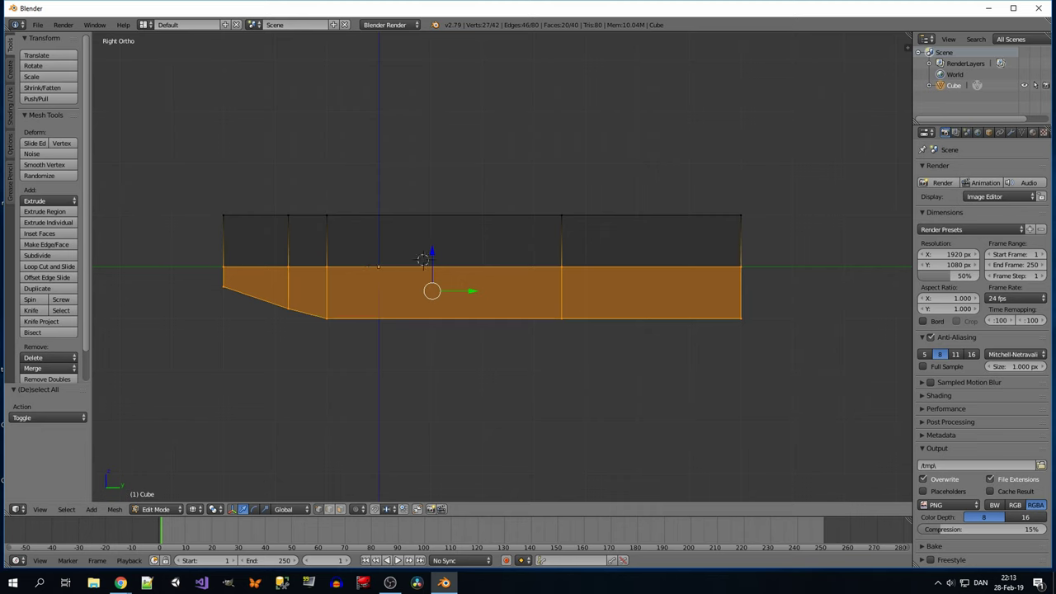
key("g")
key("z")
left_click(426, 260)
key("a")
Raise the rear bottom corner and lower the rear top edge to taper the tail.
right_click(741, 288)
key("g")
key("z")
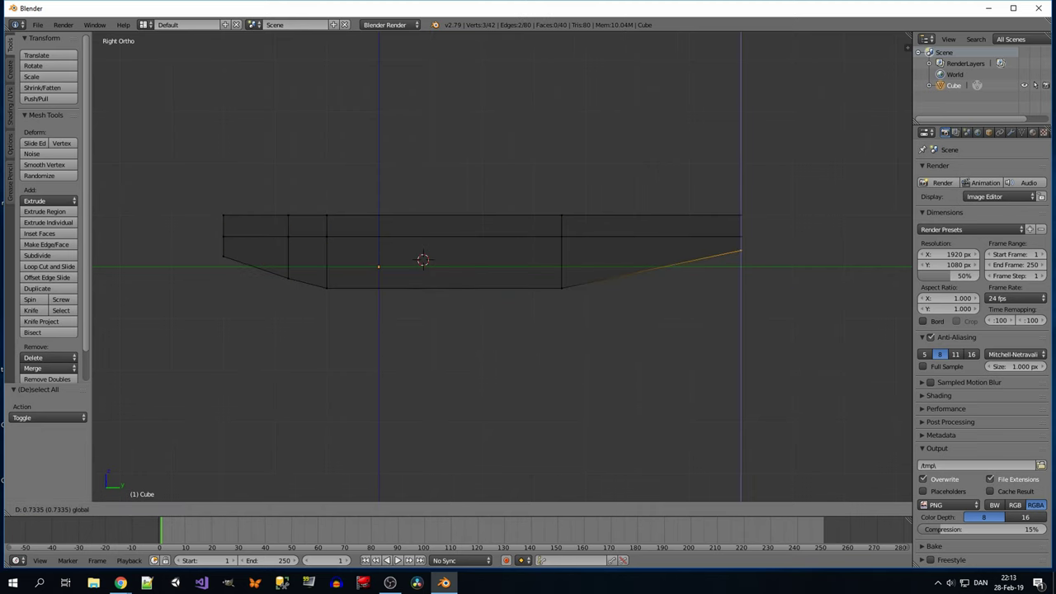
key("Return")
key("g")
key("z")
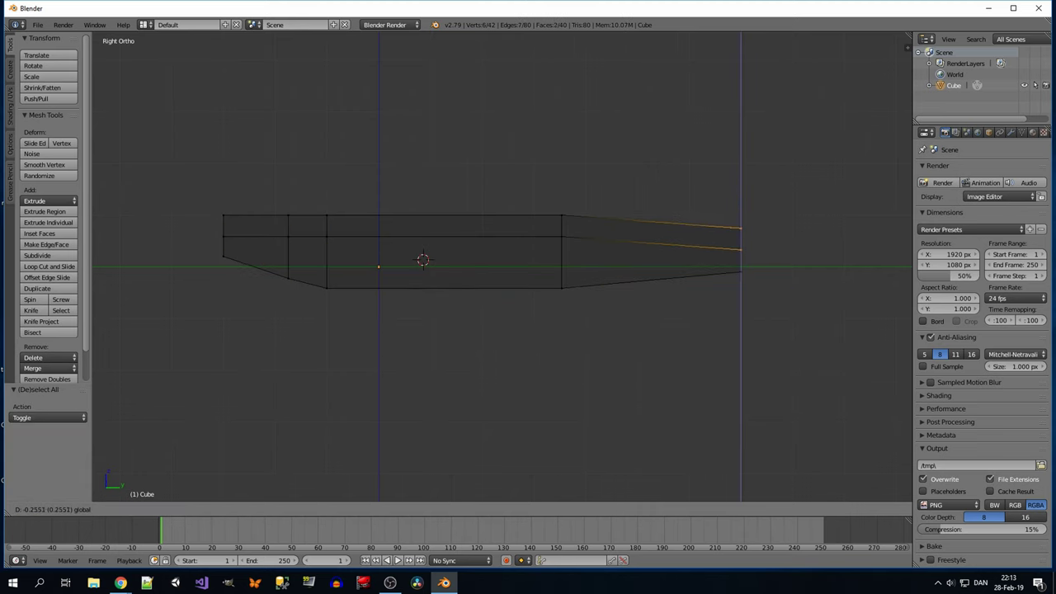
key("Return")
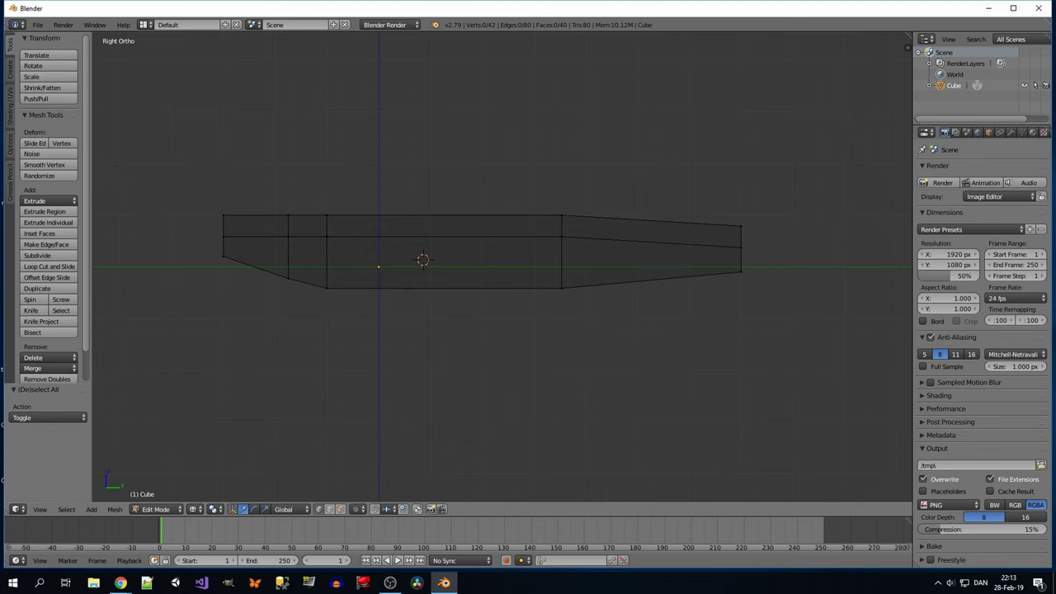
Extrude the front end edges vertically along Z.
left_click_drag(221, 257, 221, 257)
key("e")
key("z")
key("Return")
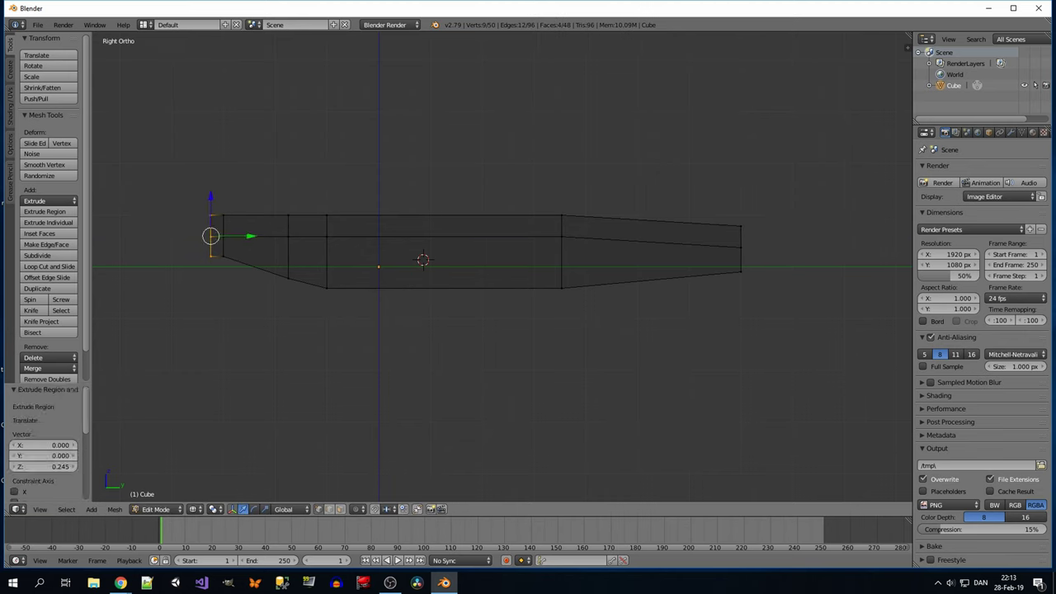
middle_click_drag(422, 260, 495, 206)
Select the whole mesh and narrow the fuselage along X from the top view.
key("KP_7")
key("ctrl+l")
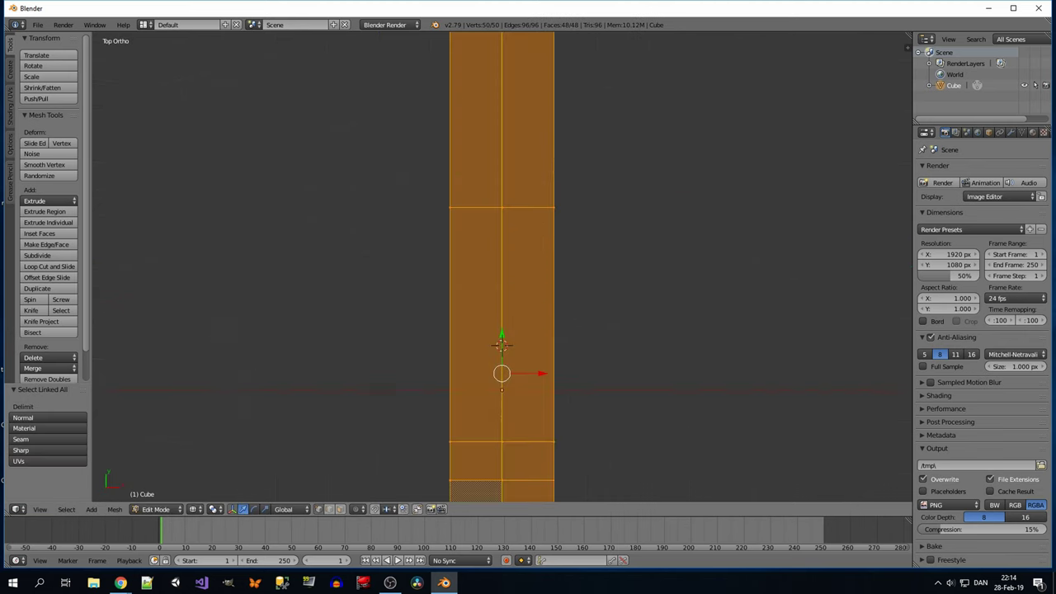
scroll(606, 279, "down", 2)
key("s")
key("x")
left_click(561, 280)
middle_click_drag(560, 280, 577, 218)
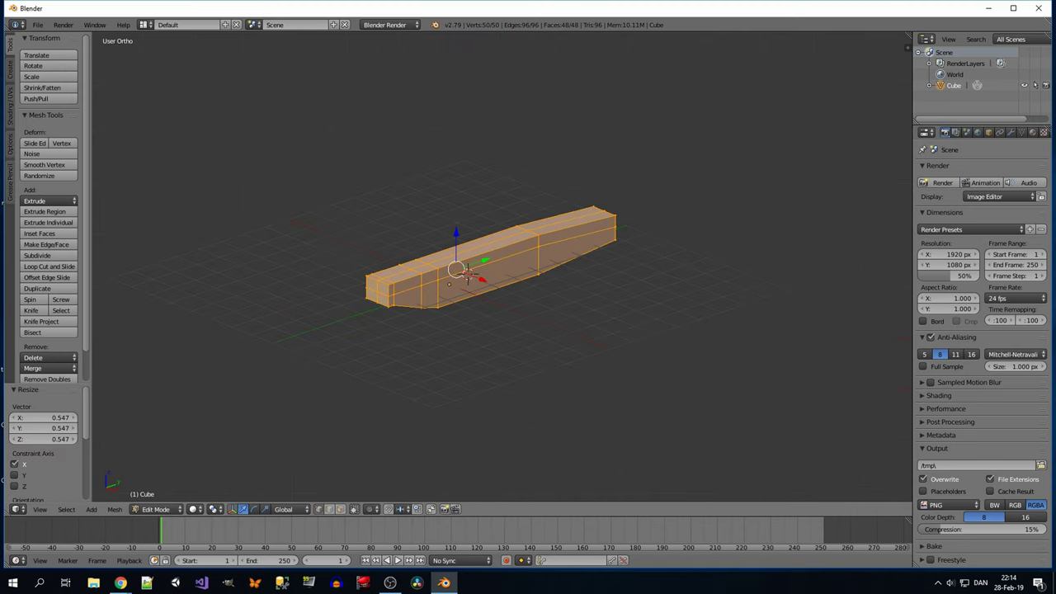
Readjust the fuselage width along X and check it from side and top views.
right_click(581, 216)
key("KP_7")
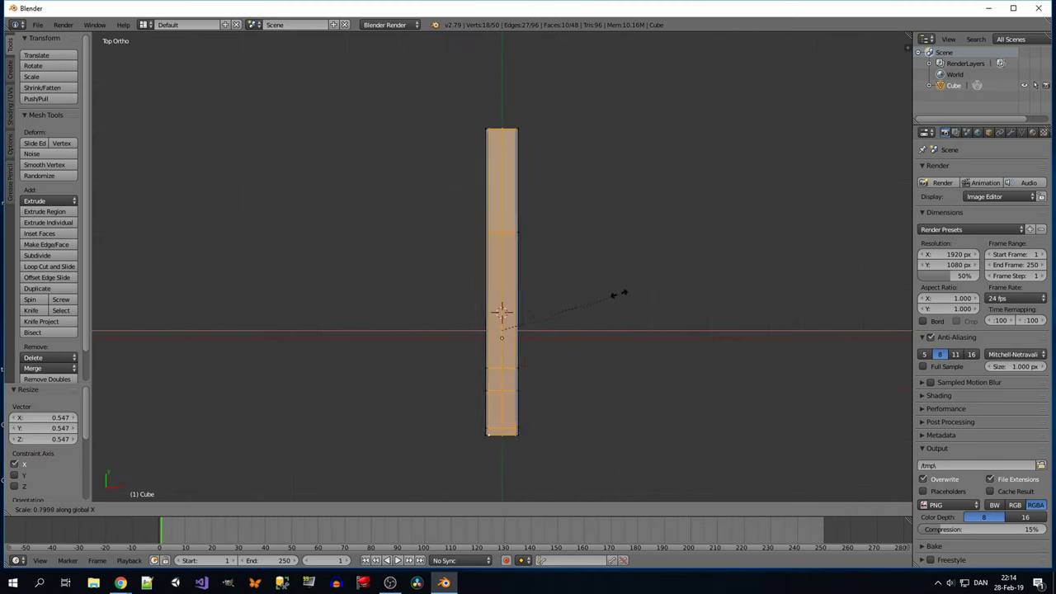
key("s")
key("x")
key("Return")
middle_click_drag(502, 311, 528, 272)
key("KP_3")
key("a")
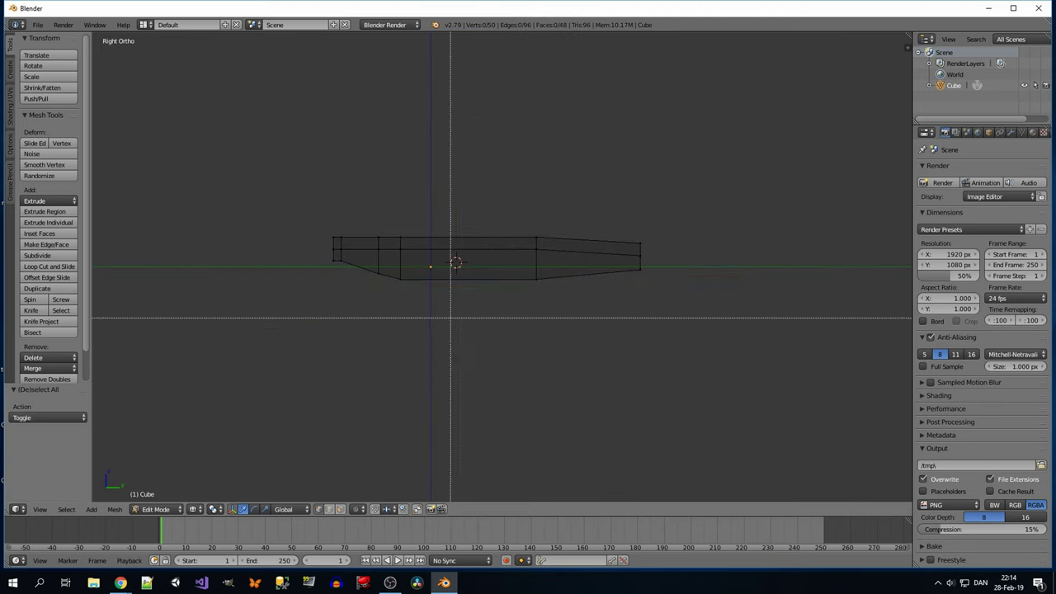
key("a")
key("KP_7")
key("a")
middle_click_drag(456, 263, 501, 312)
key("KP_7")
key("a")
key("a")
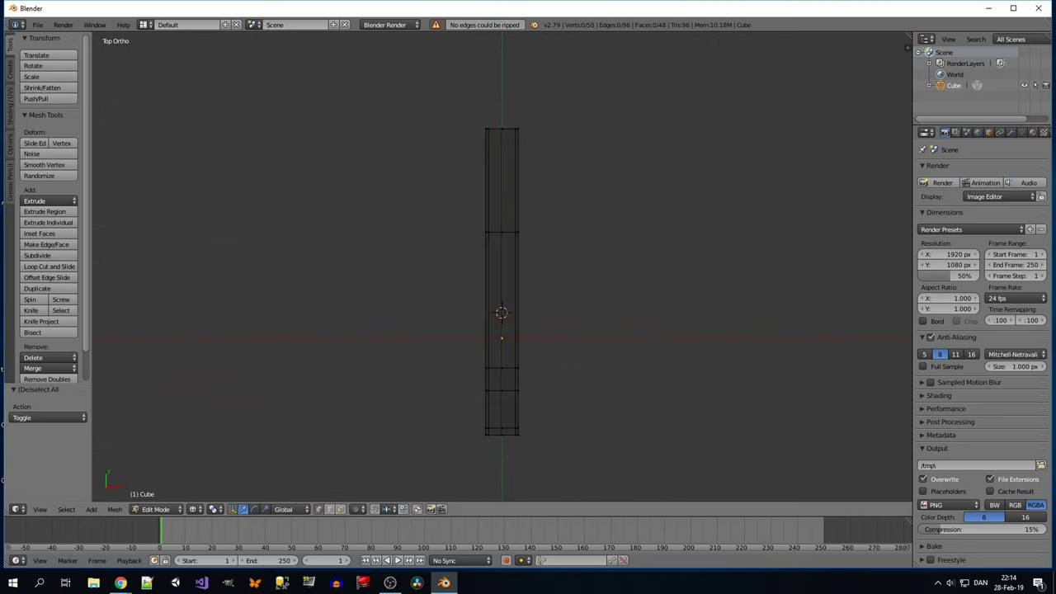
Taper the front by narrowing its end ring and a new loop cut along X.
key("b")
left_click_drag(470, 115, 536, 144)
key("v")
key("s")
key("x")
left_click(569, 140)
key("ctrl+r")
left_click(501, 178)
key("s")
key("x")
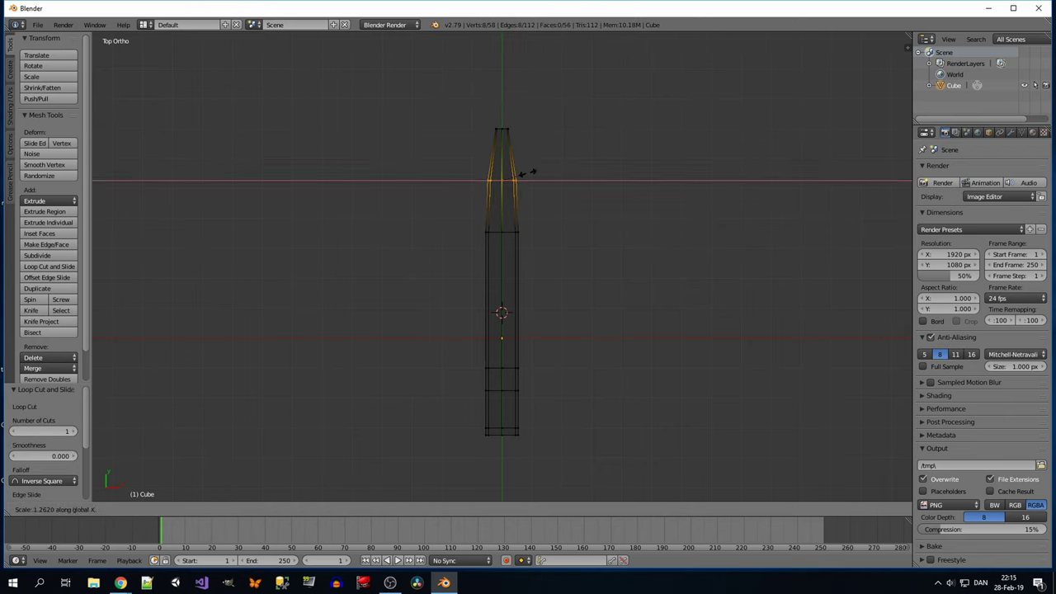
left_click(530, 170)
key("a")
Try scaling the rear-end ring, then select a middle-section ring instead.
scroll(501, 267, "up", 1)
middle_click_drag(502, 346, 502, 200, "shift")
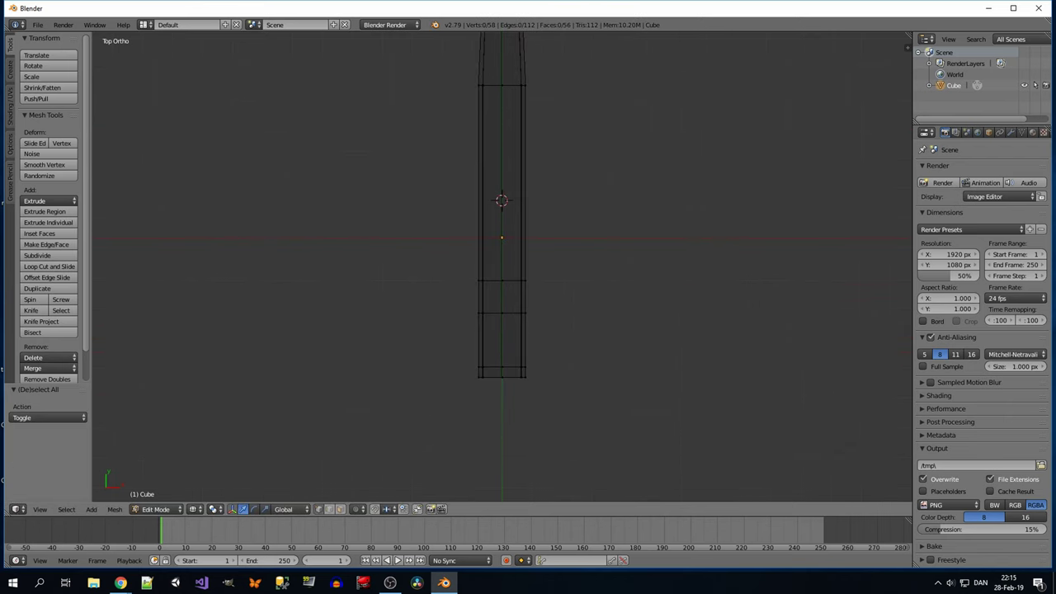
left_click_drag(445, 306, 536, 381)
key("s")
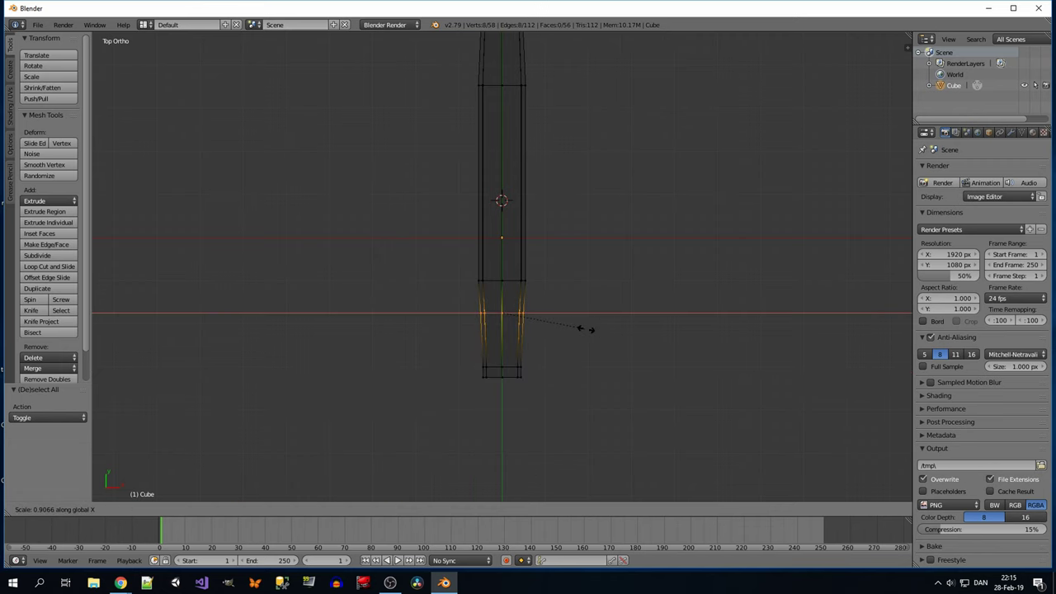
key("Escape")
key("a")
scroll(584, 325, "down", 2)
scroll(502, 265, "up", 1)
mouse_move(502, 247)
middle_mouse_down("shift")
mouse_move(501, 361)
mouse_move(502, 198)
middle_mouse_up("shift")
scroll(502, 268, "down", 1)
scroll(501, 267, "down", 1)
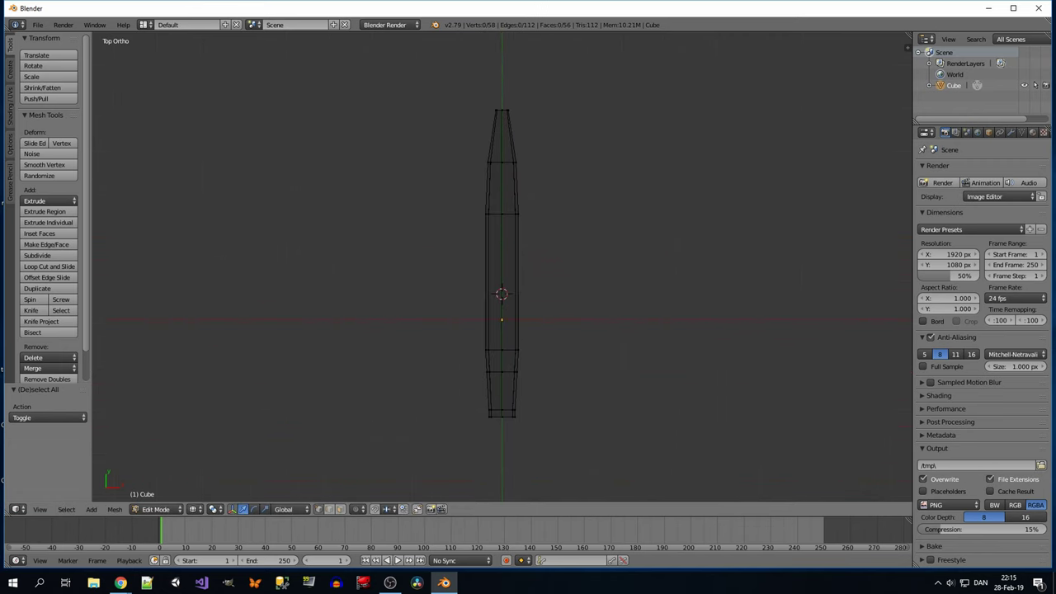
left_click_drag(470, 148, 536, 280)
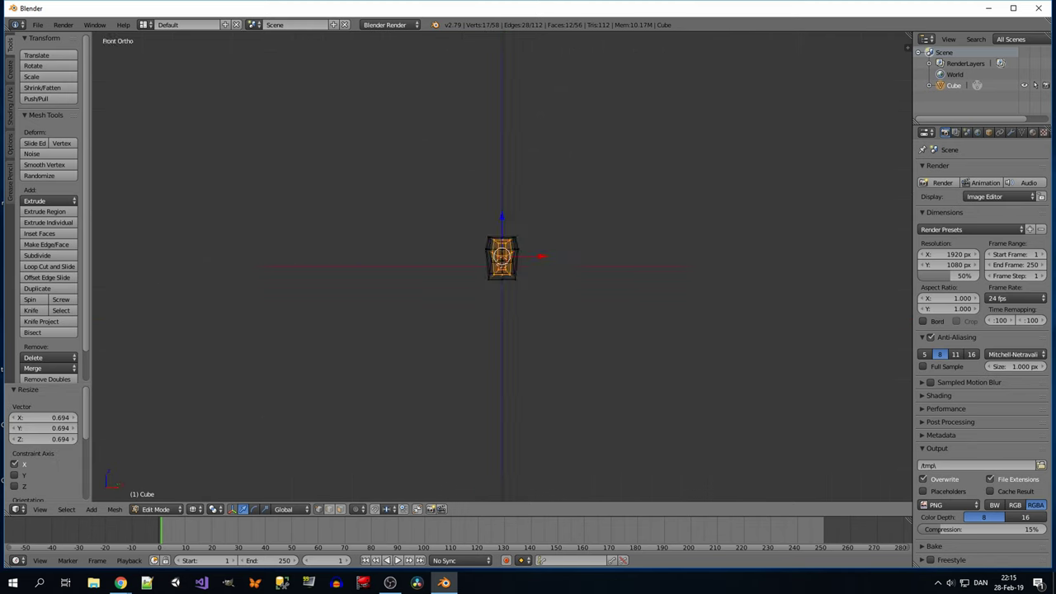
Scale the middle ring, then narrow the front ring and tip along X.
key("ctrl+r")
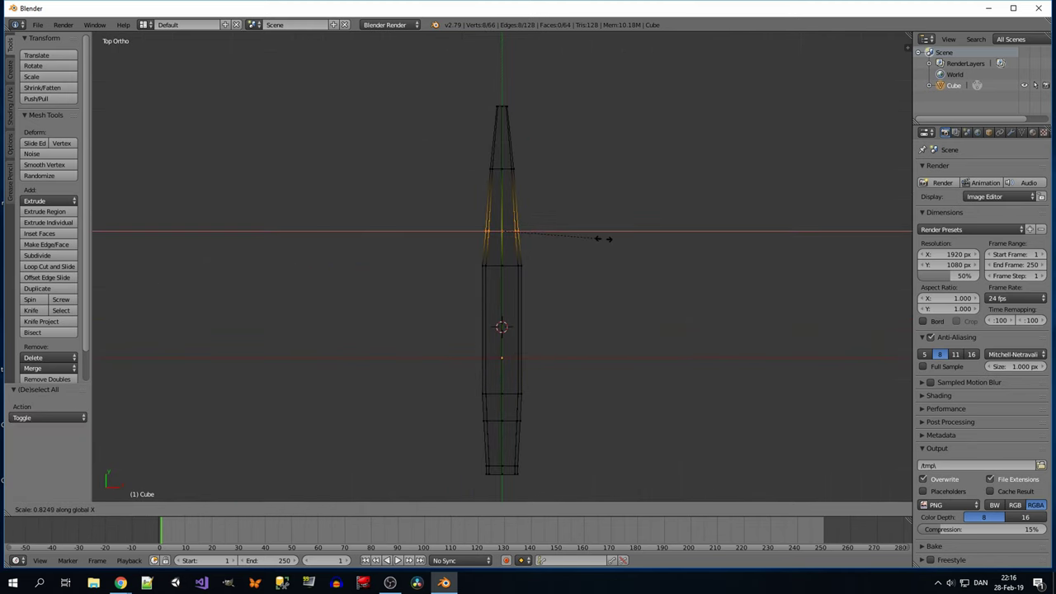
left_click(602, 238)
right_click(536, 167)
right_click(501, 107, "shift")
key("s")
key("x")
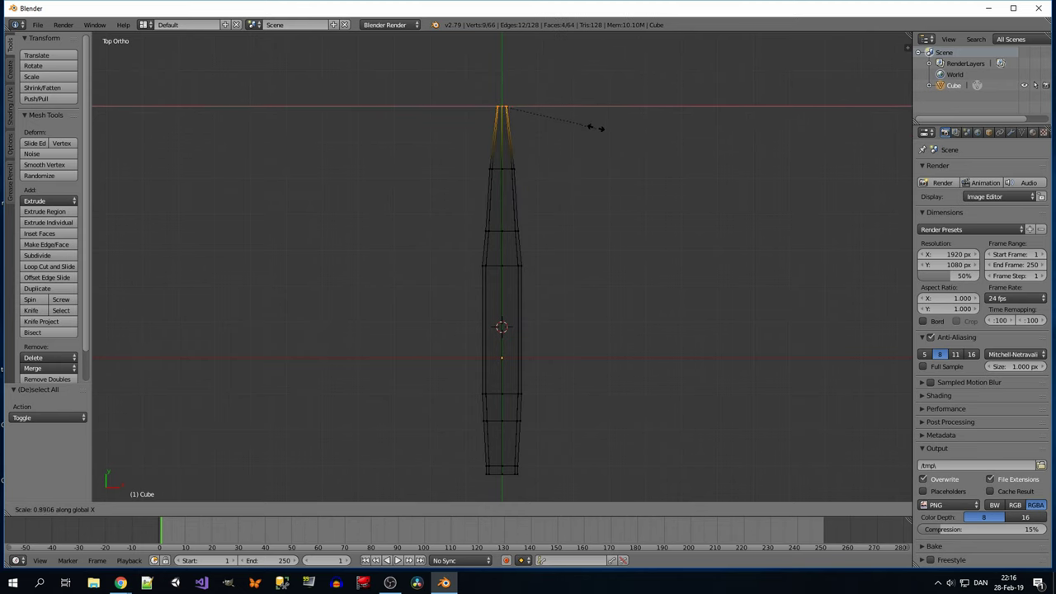
left_click(594, 128)
Cut two more edge loops near the tip and switch to solid shading.
left_click(502, 137)
mouse_move(502, 137)
middle_mouse_down()
mouse_move(594, 248)
mouse_move(709, 297)
mouse_move(398, 190)
middle_mouse_up()
key("a")
key("ctrl+r")
left_click(641, 268)
scroll(640, 267, "up", 2)
key("z")
Extrude a tail-end face and flatten it by scaling.
right_click(792, 235)
key("KP_7")
key("KP_3")
key("e")
key("Escape")
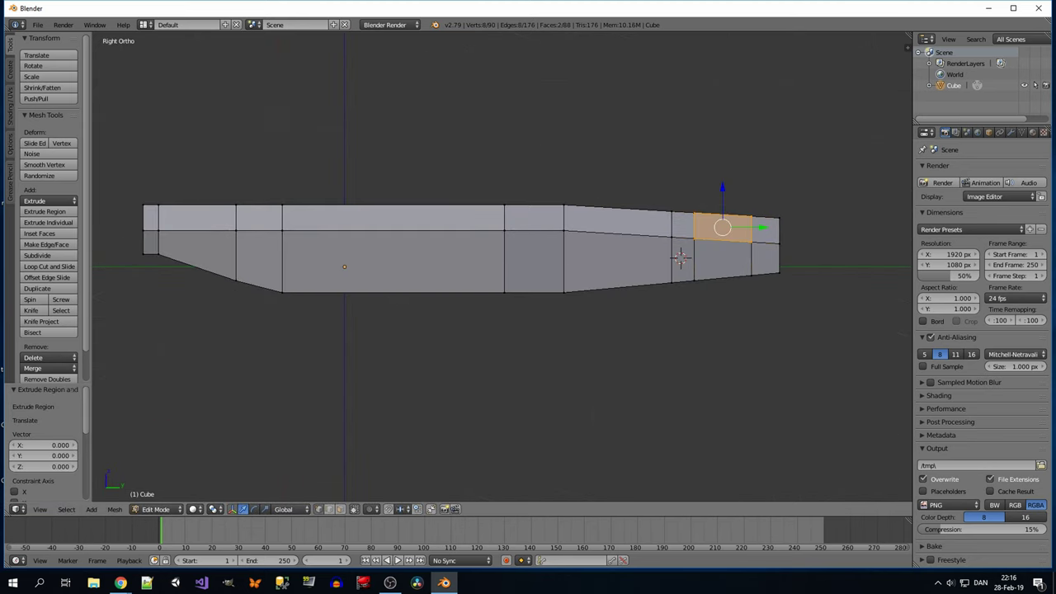
key("z")
key("s")
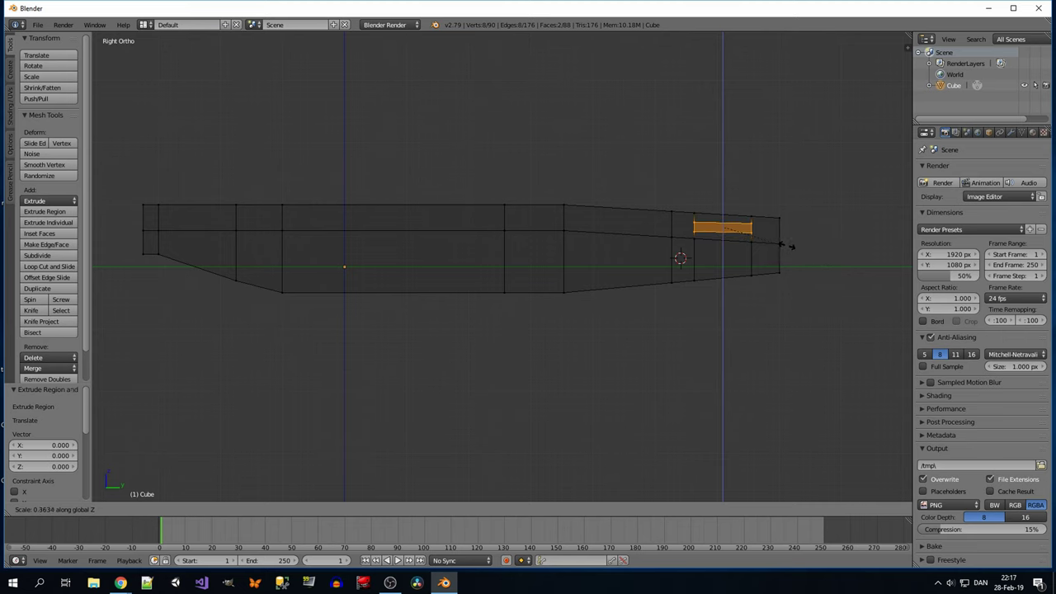
left_click(790, 246)
Extrude the tail faces again and spread them outward along X.
key("e")
key("Escape")
key("z")
middle_click_drag(813, 245, 688, 233)
key("KP_7")
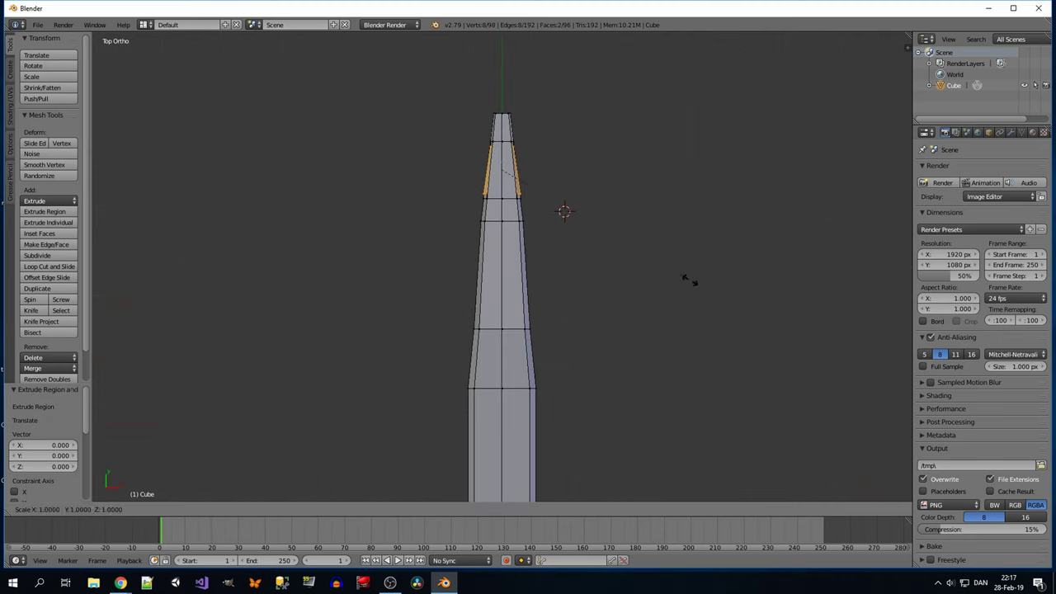
left_click(688, 280)
middle_click_drag(689, 280, 578, 247)
Select both wing tip faces and scale them 1.5 along X to lengthen the wings.
key("KP_7")
key("z")
right_click(424, 218)
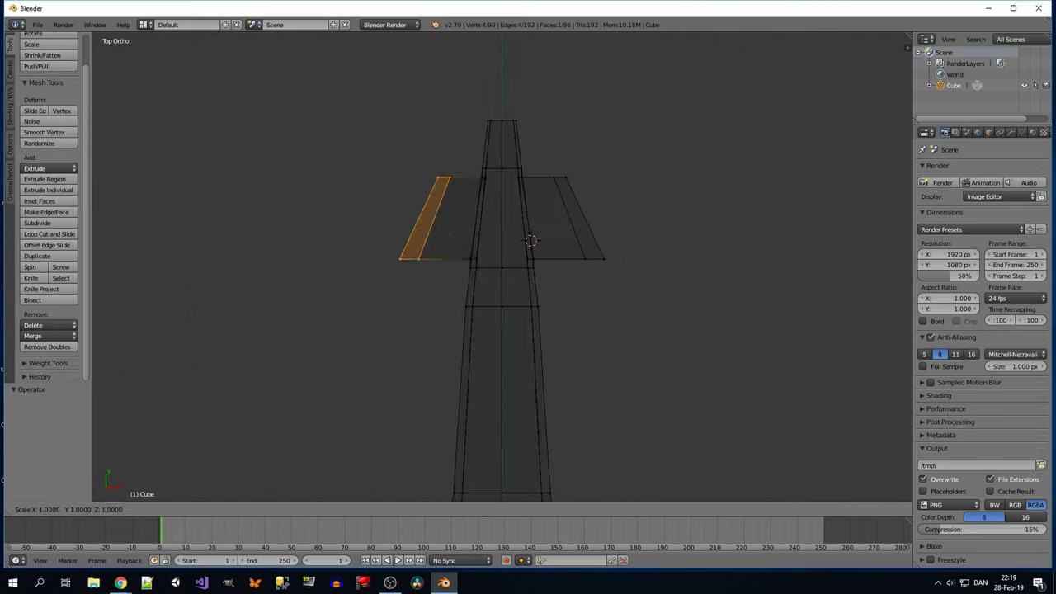
left_click(530, 240)
key("a")
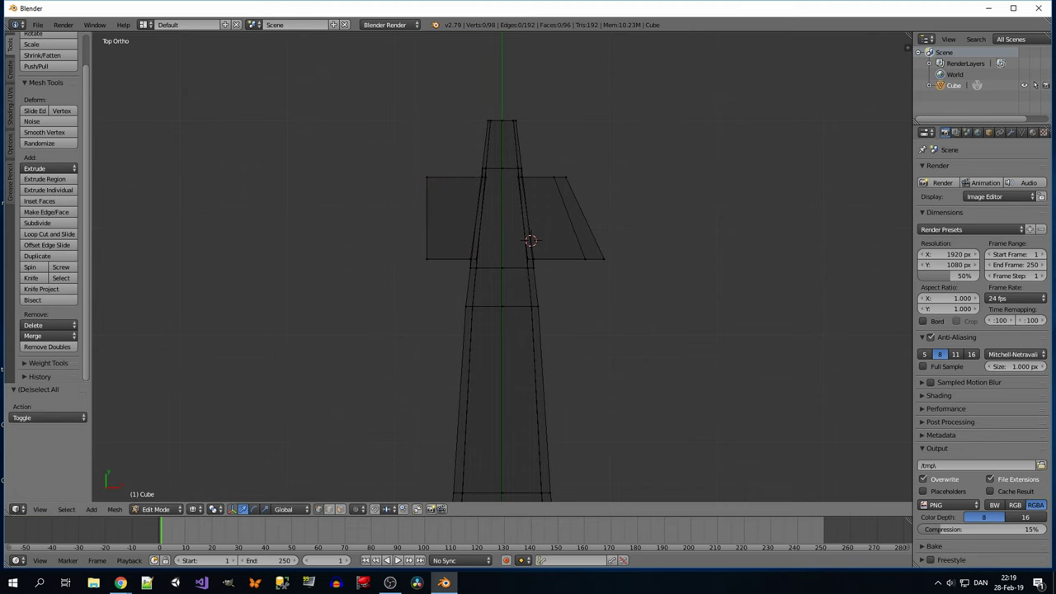
scroll(526, 245, "down", 1)
key("Tab")
key("Tab")
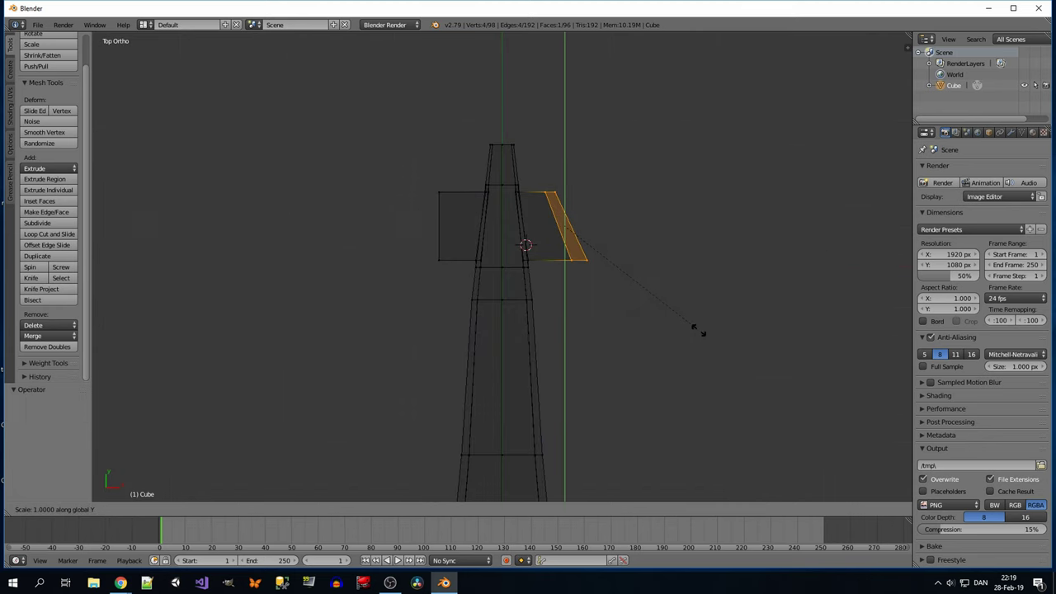
key("Escape")
key("a")
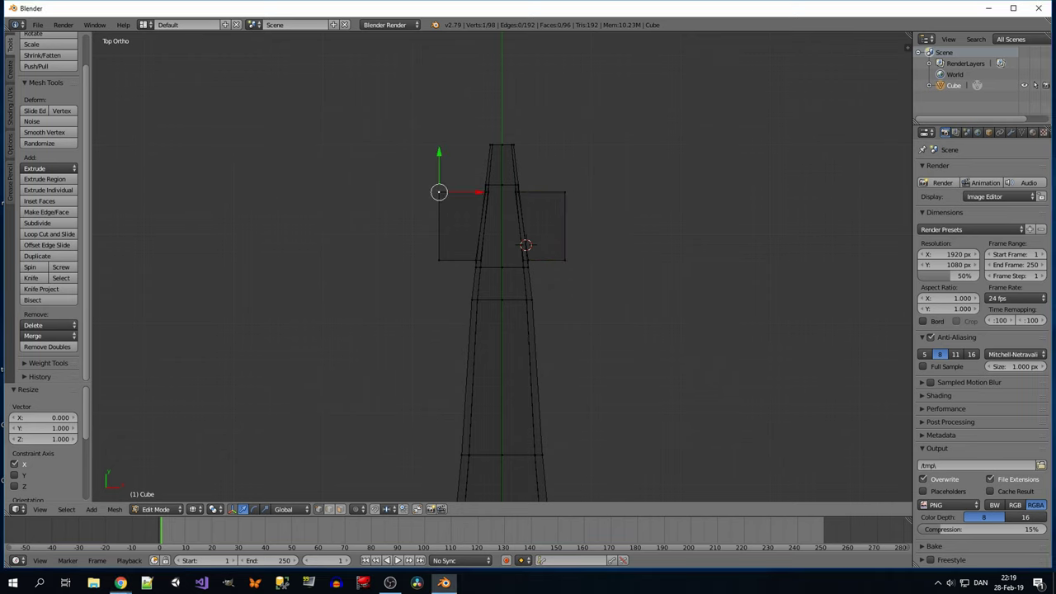
key("s")
key("x")
key("Return")
Taper the wing tips by scaling them 0.684 along Y from the top view.
scroll(502, 264, "down", 3)
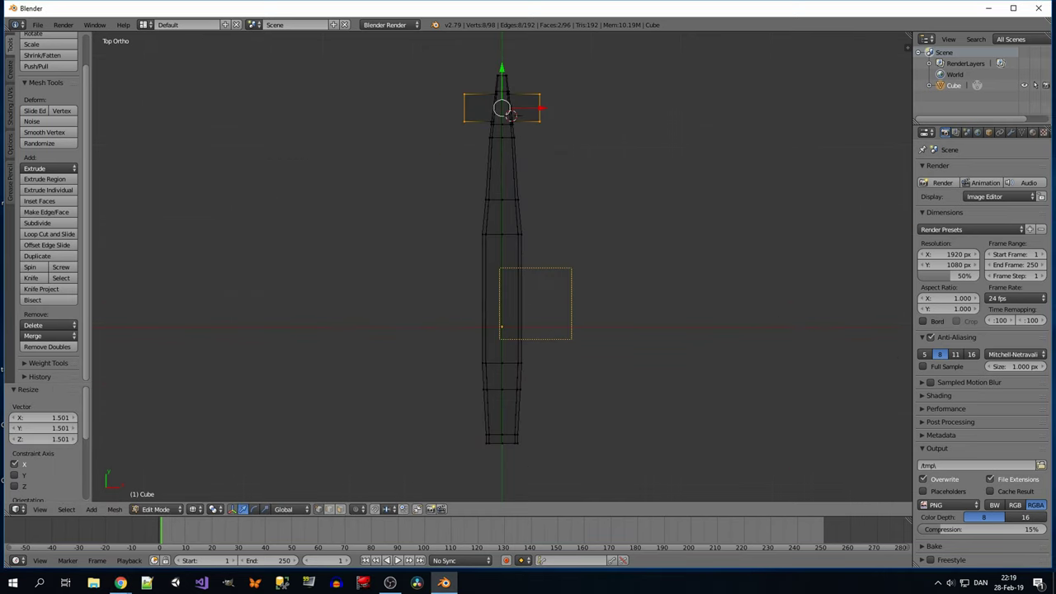
middle_click_drag(527, 248, 577, 272)
key("KP_7")
key("KP_Decimal")
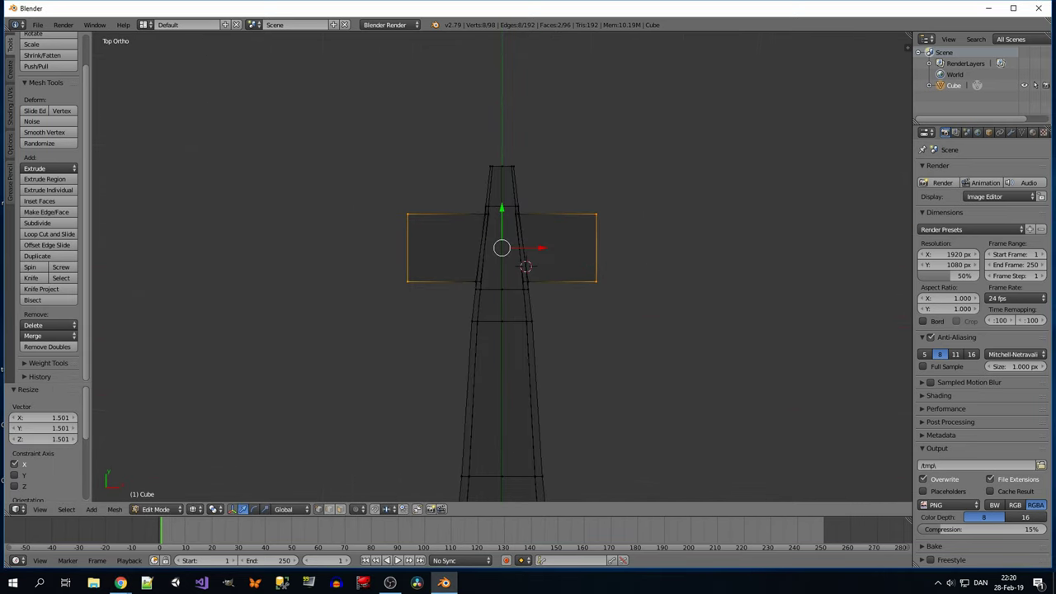
scroll(502, 167, "down", 6)
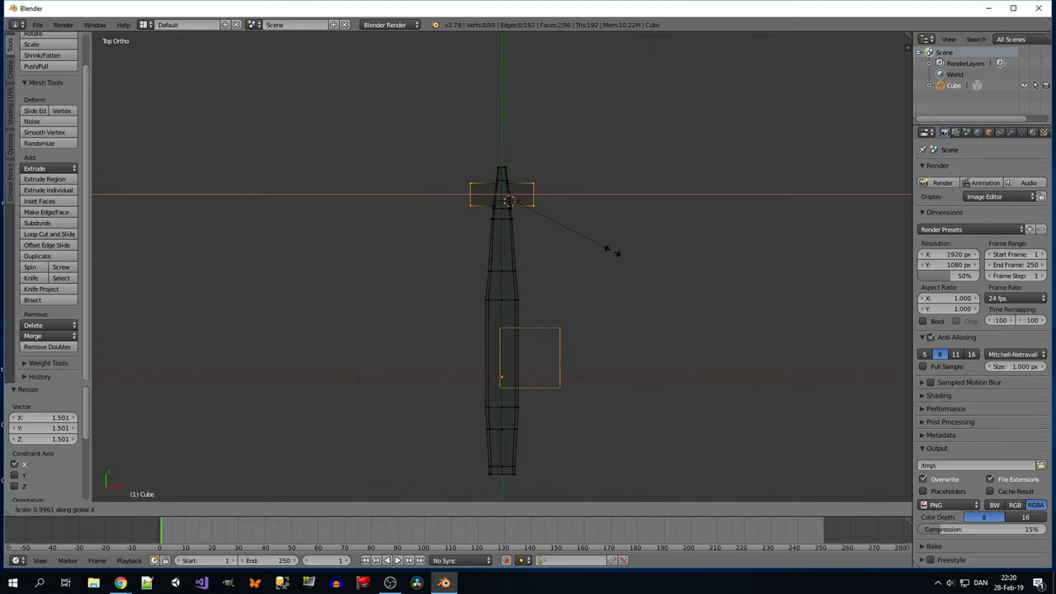
left_click(670, 257)
scroll(528, 198, "up", 6)
Try a scaled edge loop across the wings, then undo back to the tapered tip faces.
key("ctrl+r")
left_click(424, 176)
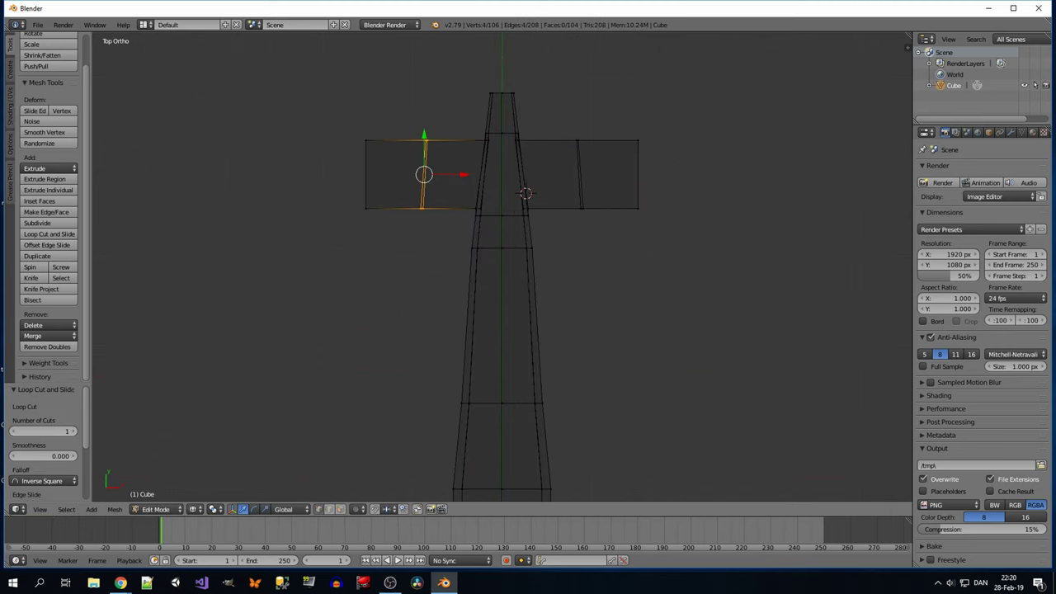
key("s")
key("x")
key("Return")
key("a")
key("a")
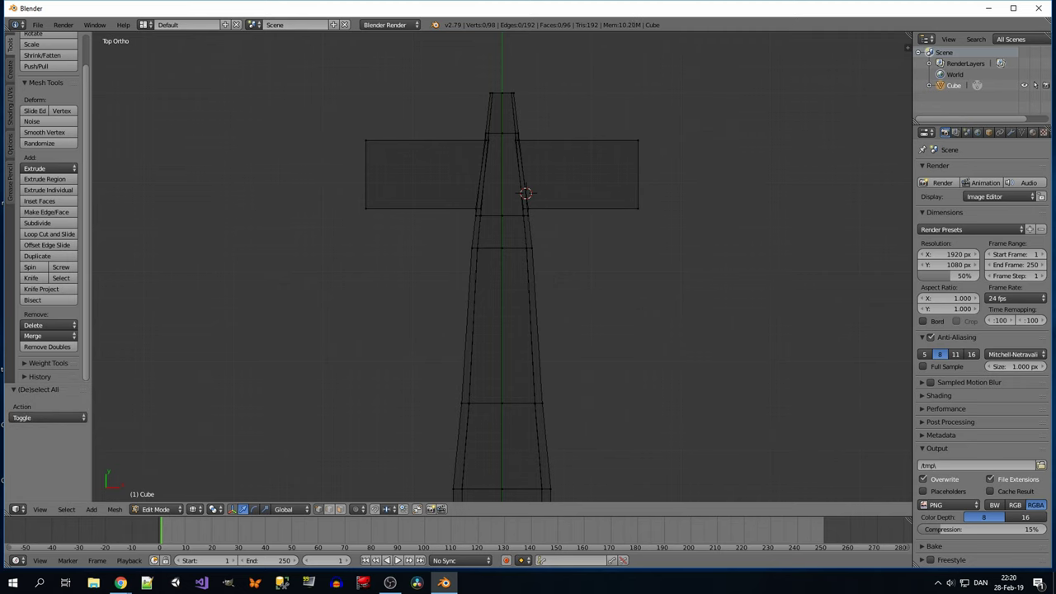
key("ctrl+z")
key("ctrl+z")
key("ctrl+z")
left_click(668, 220)
Loop-cut a new edge loop near the left wing tip and another near the right tip.
key("ctrl+r")
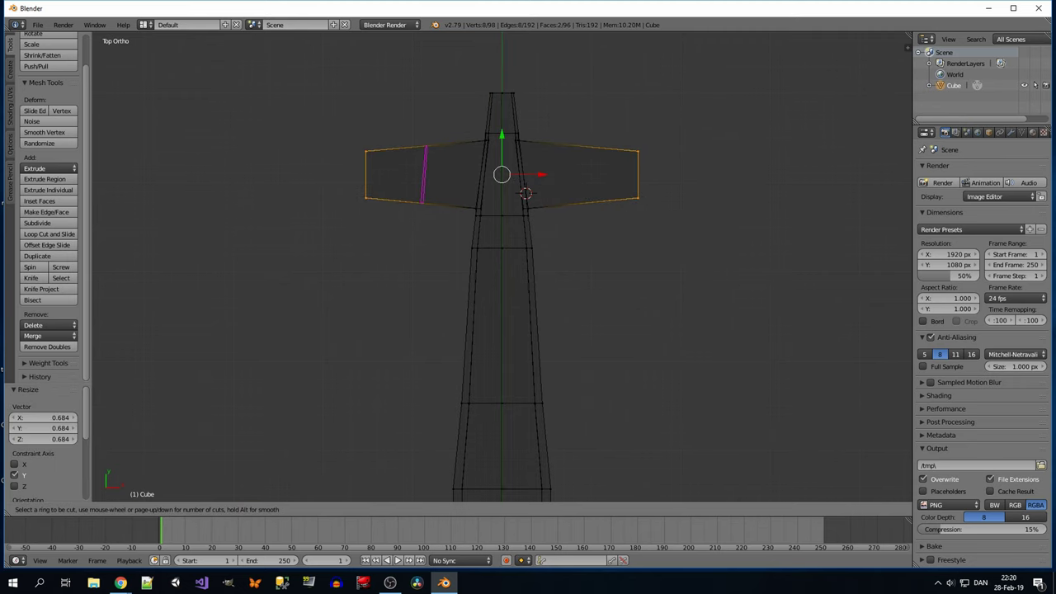
left_click(371, 175)
key("ctrl+r")
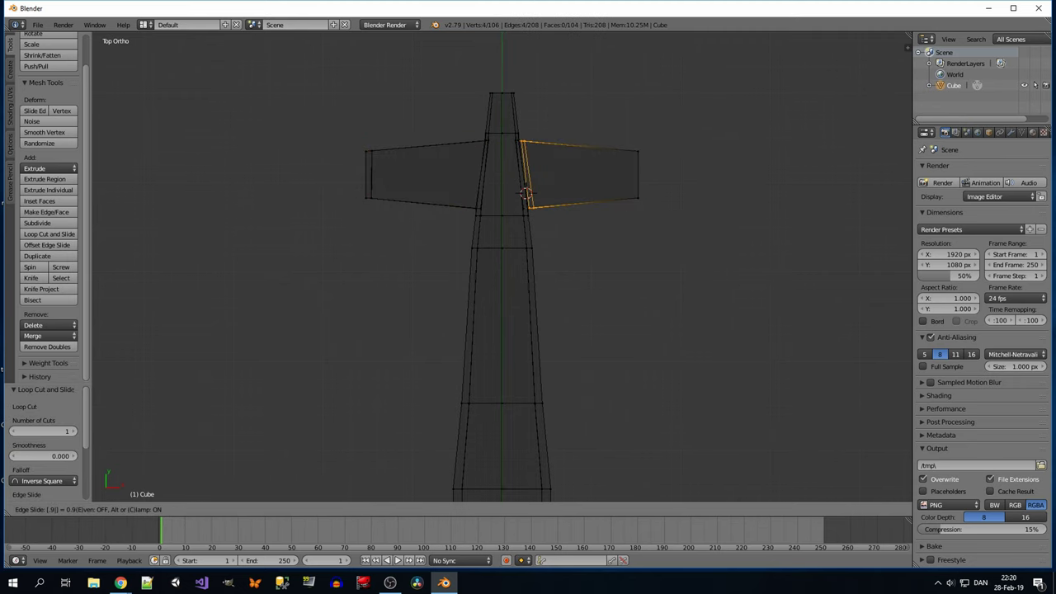
left_click(524, 193)
scroll(530, 178, "up", 1)
Clear the selection and box-select the vertices around the left wing tip.
key("a")
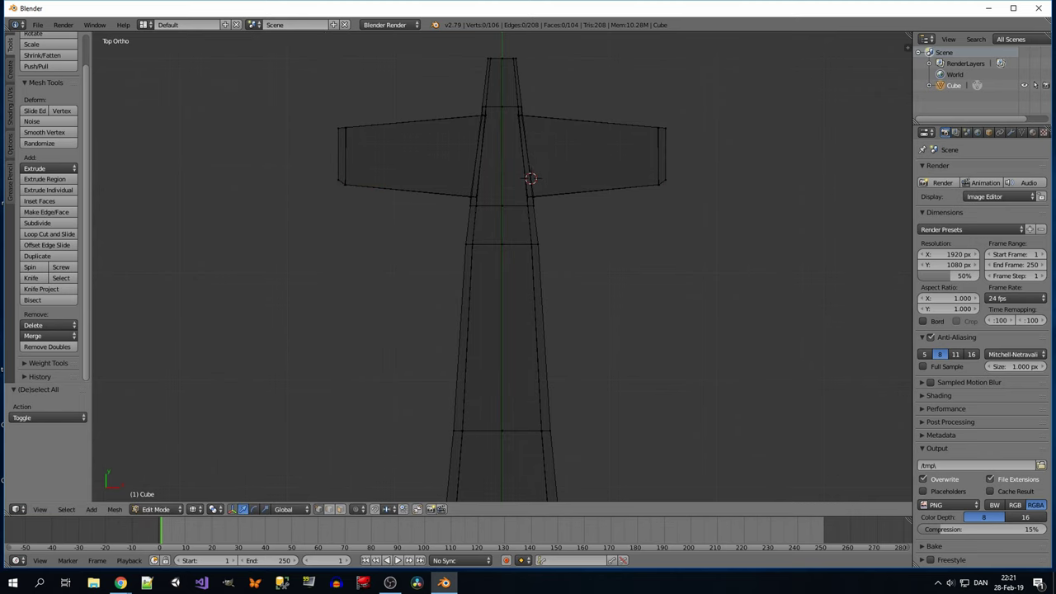
key("a")
key("b")
left_click_drag(316, 101, 347, 156)
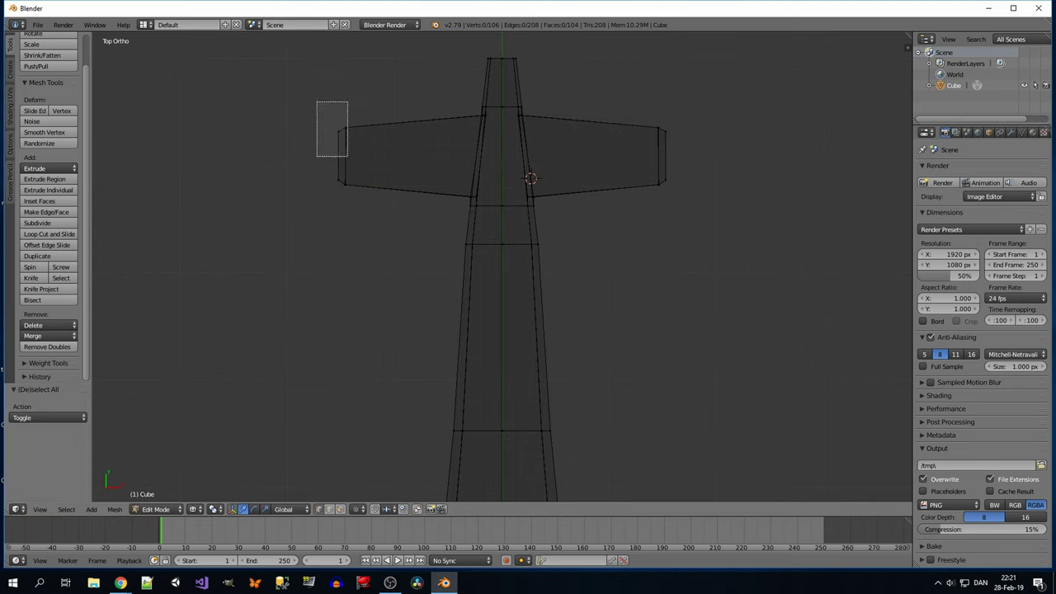
Orbit below the tail and merge the selected stray tail vertices at their centre.
key("a")
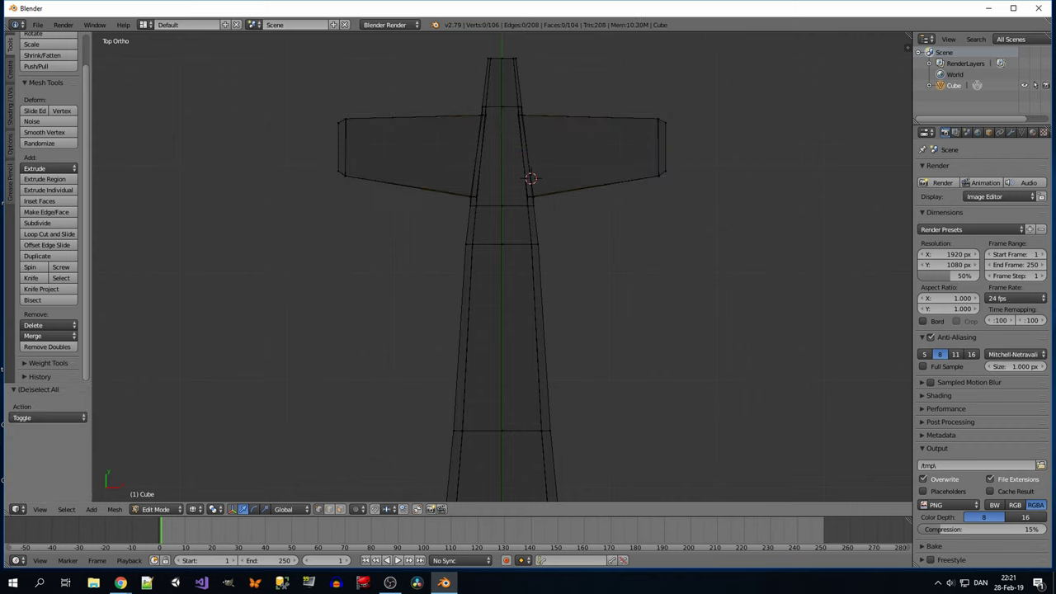
middle_click_drag(528, 330, 577, 289)
mouse_move(495, 272)
middle_mouse_down()
mouse_move(537, 206)
mouse_move(495, 288)
middle_mouse_up()
key("z")
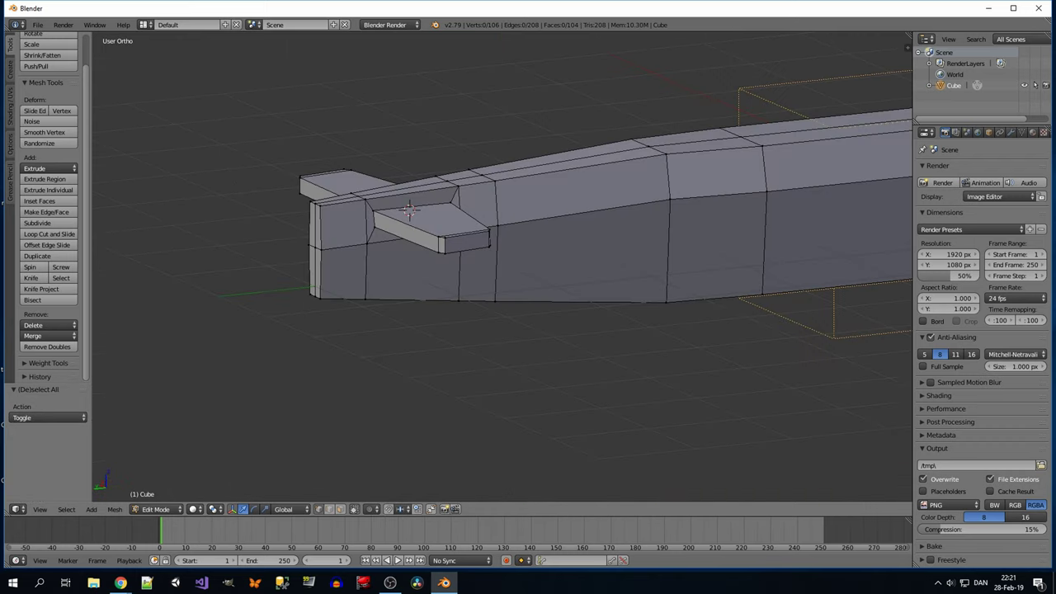
middle_click_drag(410, 211, 388, 247)
key("w")
left_click(388, 299)
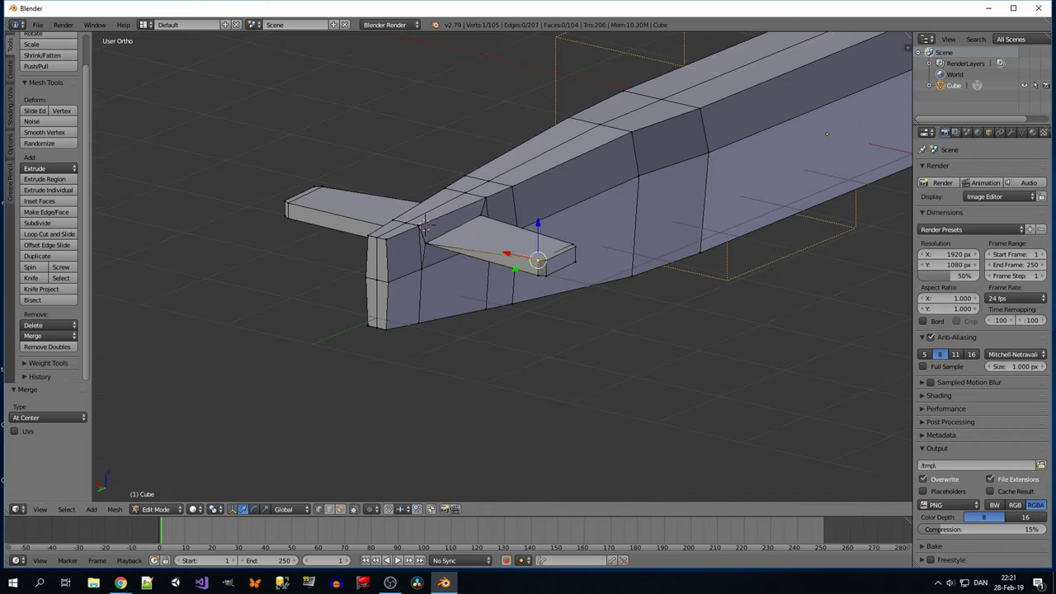
key("alt+m")
left_click(511, 273)
Merge the remaining stray tail vertices At Center with Alt+M.
key("w")
left_click(495, 273)
middle_click_drag(495, 273, 478, 254)
key("w")
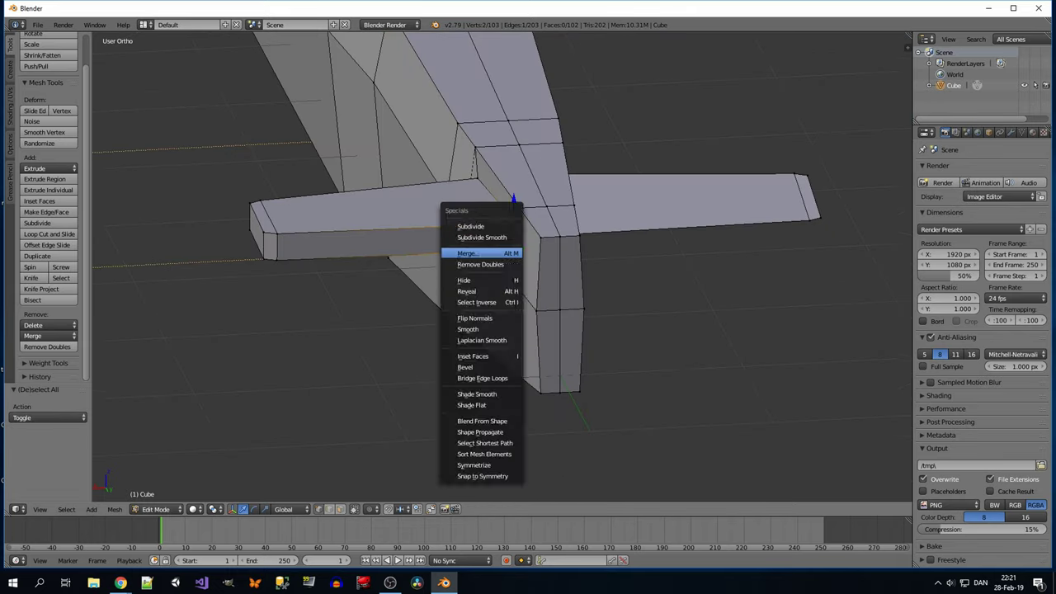
key("alt+m")
left_click(253, 256)
middle_click_drag(253, 256, 494, 206)
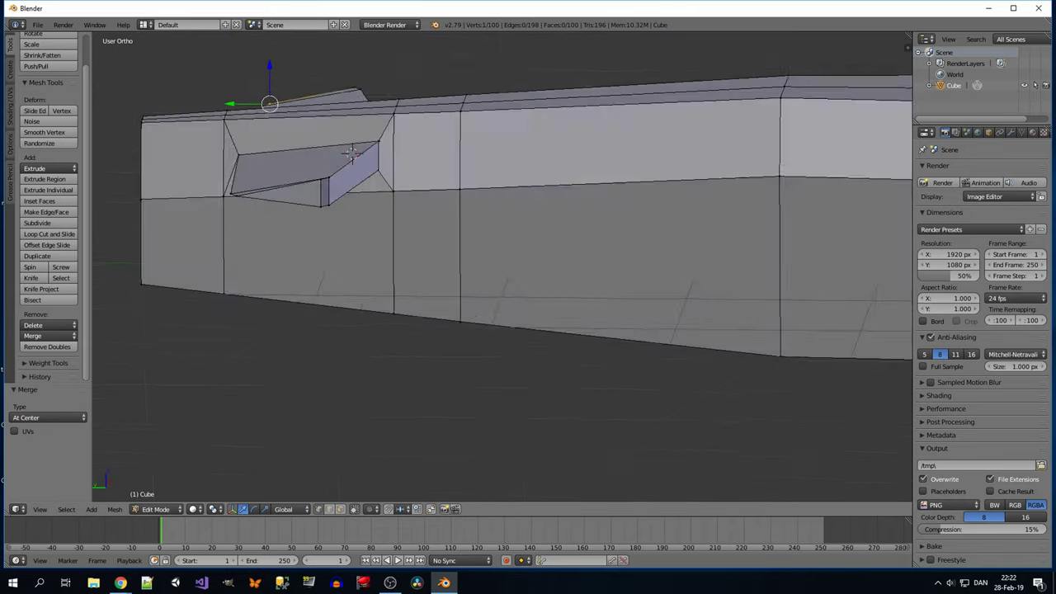
In the right side view, flatten the small stabilizer face group vertically.
key("z")
key("KP_3")
key("a")
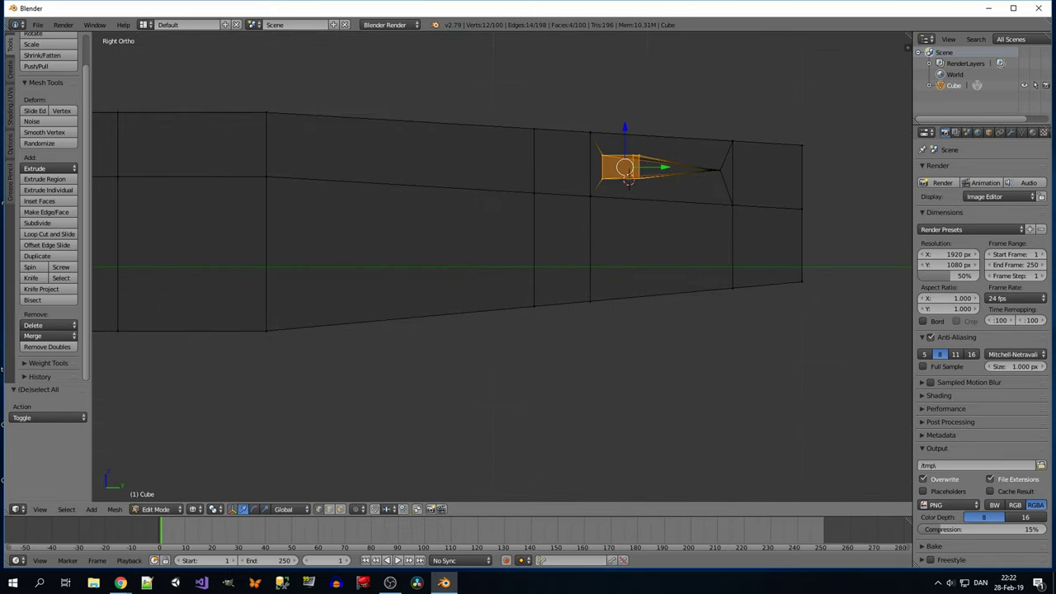
left_click(711, 249)
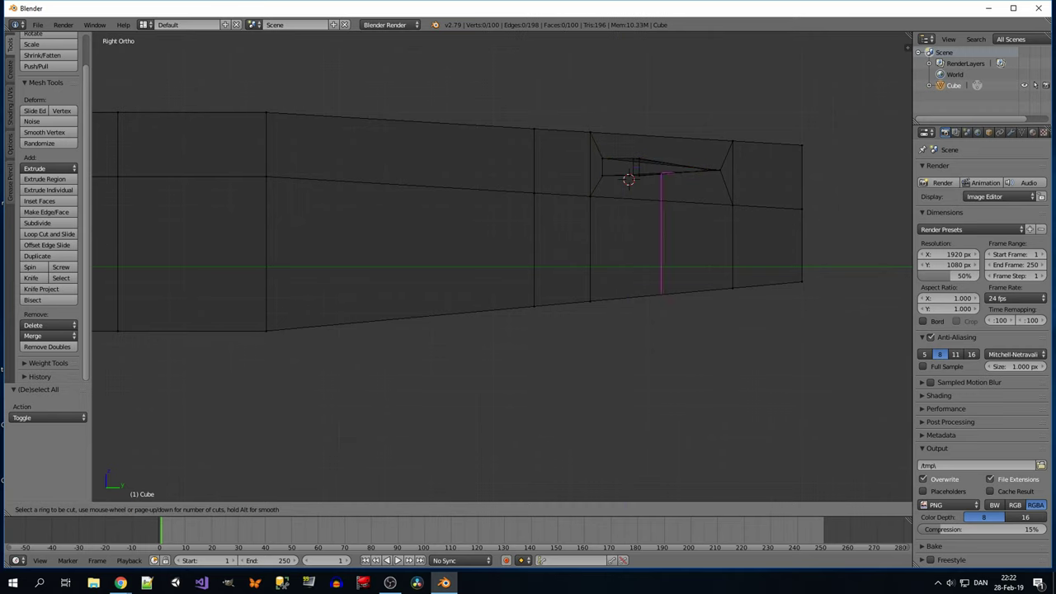
left_click(663, 206)
right_click(664, 206)
key("z")
mouse_move(664, 206)
middle_mouse_down()
mouse_move(495, 247)
mouse_move(429, 247)
middle_mouse_up()
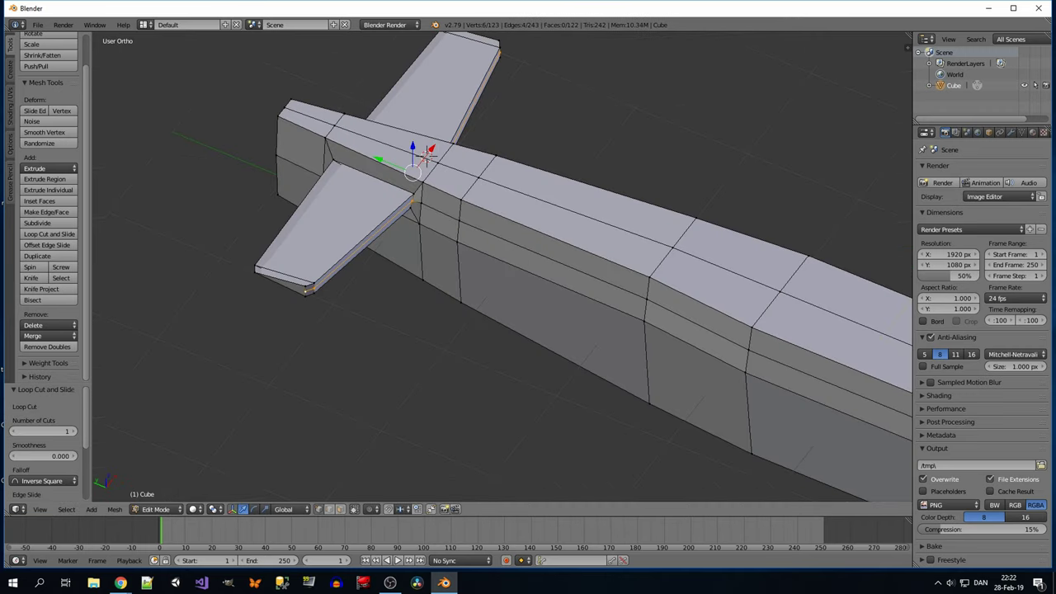
Move the stabilizer edges along the Y axis.
key("g")
key("y")
left_click(427, 155)
middle_click_drag(427, 155, 495, 173)
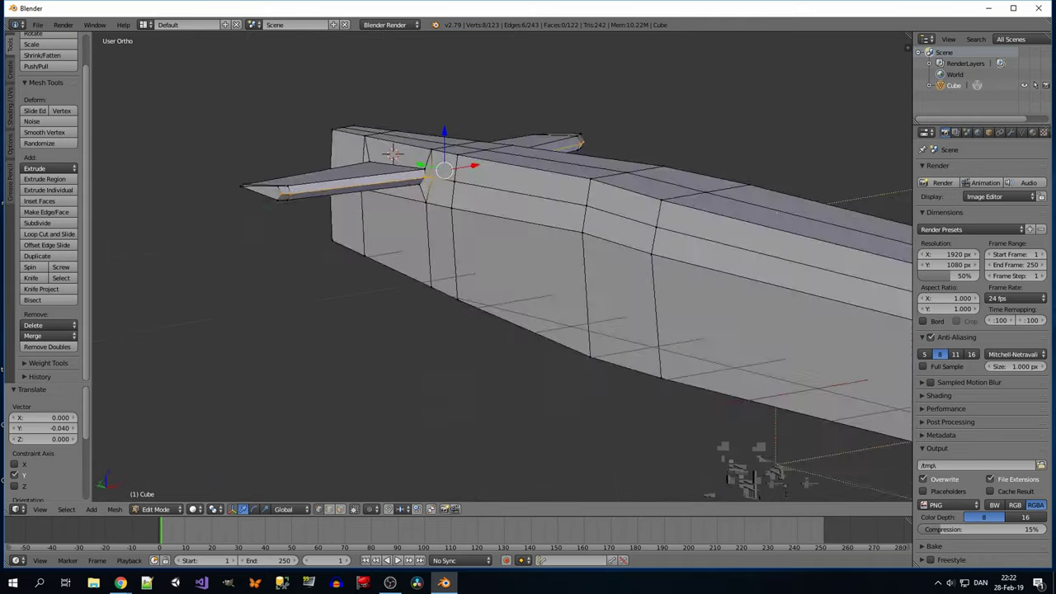
mouse_move(393, 153)
middle_mouse_down()
mouse_move(359, 185)
mouse_move(671, 153)
middle_mouse_up()
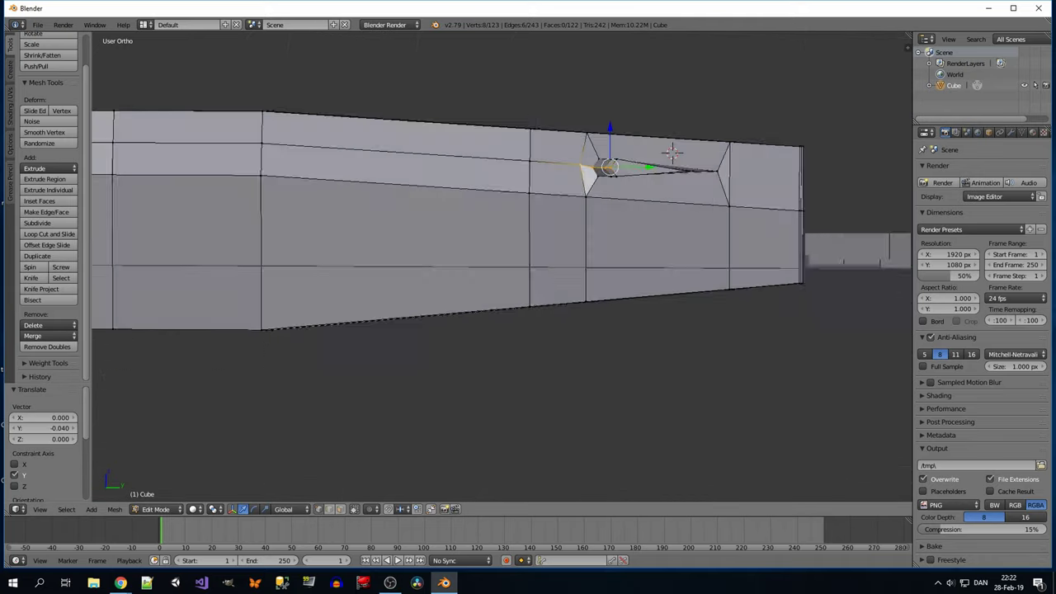
Box-select the stabilizer vertices and thin them vertically along Z.
key("KP_7")
key("KP_3")
key("z")
key("b")
left_click_drag(590, 152, 656, 187)
key("s")
key("x")
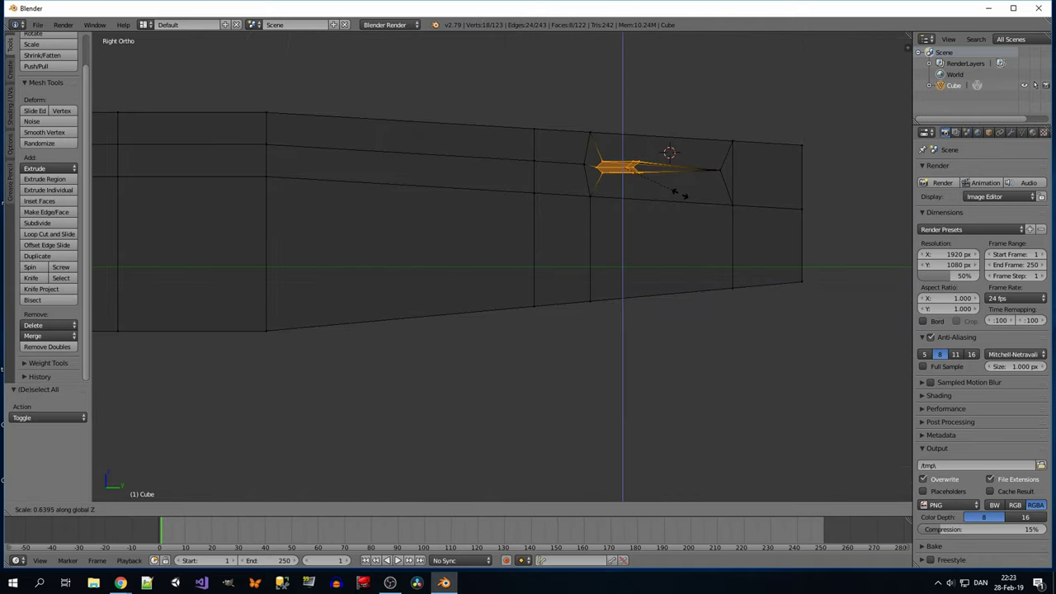
left_click(680, 193)
key("a")
Add a new lengthwise edge loop around the fuselage through the wing area.
mouse_move(681, 194)
middle_mouse_down()
mouse_move(569, 234)
mouse_move(600, 198)
mouse_move(618, 201)
mouse_move(561, 231)
mouse_move(561, 246)
middle_mouse_up()
key("z")
scroll(569, 233, "up", 2)
key("ctrl+r")
right_click(600, 206)
left_click(598, 197)
scroll(560, 231, "down", 4)
key("a")
scroll(542, 243, "up", 2)
Merge the selected vertices at the tail tip into one.
scroll(542, 244, "up", 3)
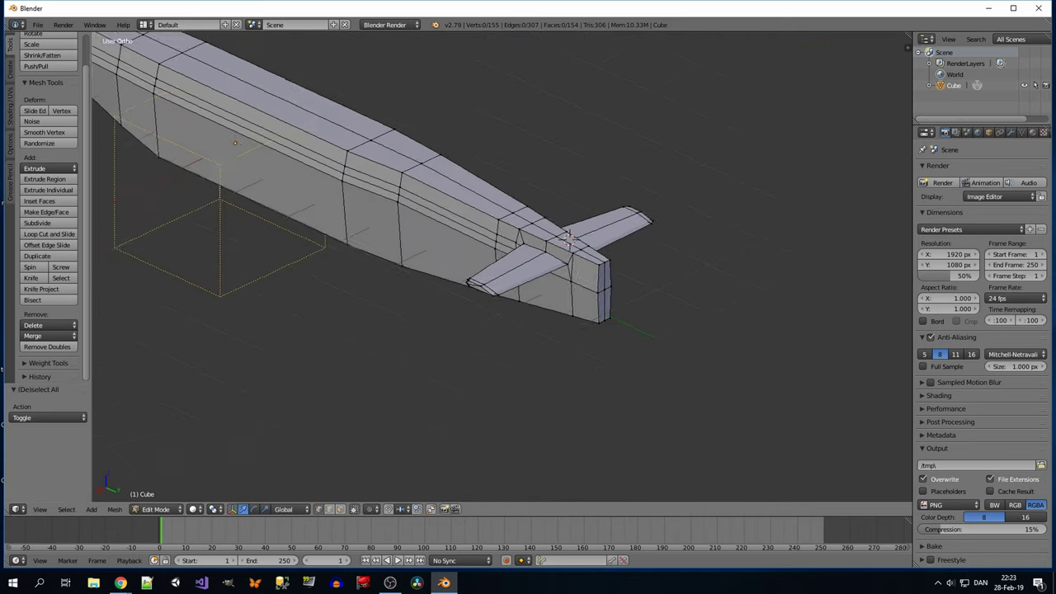
right_click(562, 246)
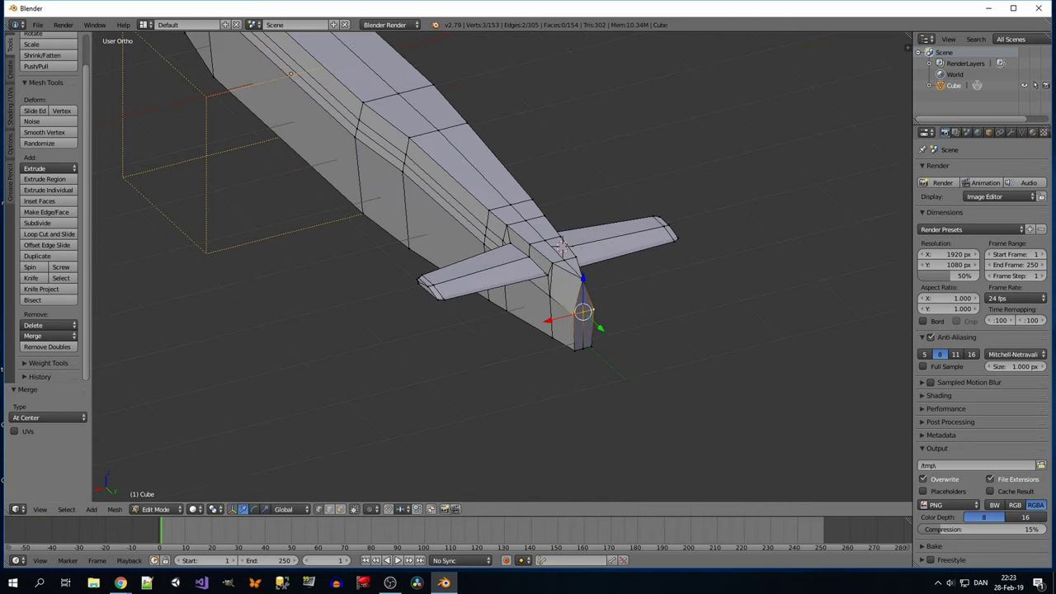
key("w")
key("alt+m")
left_click(577, 330)
mouse_move(578, 330)
middle_mouse_down()
mouse_move(600, 219)
mouse_move(524, 235)
mouse_move(528, 272)
middle_mouse_up()
Try moving extra tail vertices along Y, then cancel, undo and deselect everything.
right_click(600, 221, "shift")
key("z")
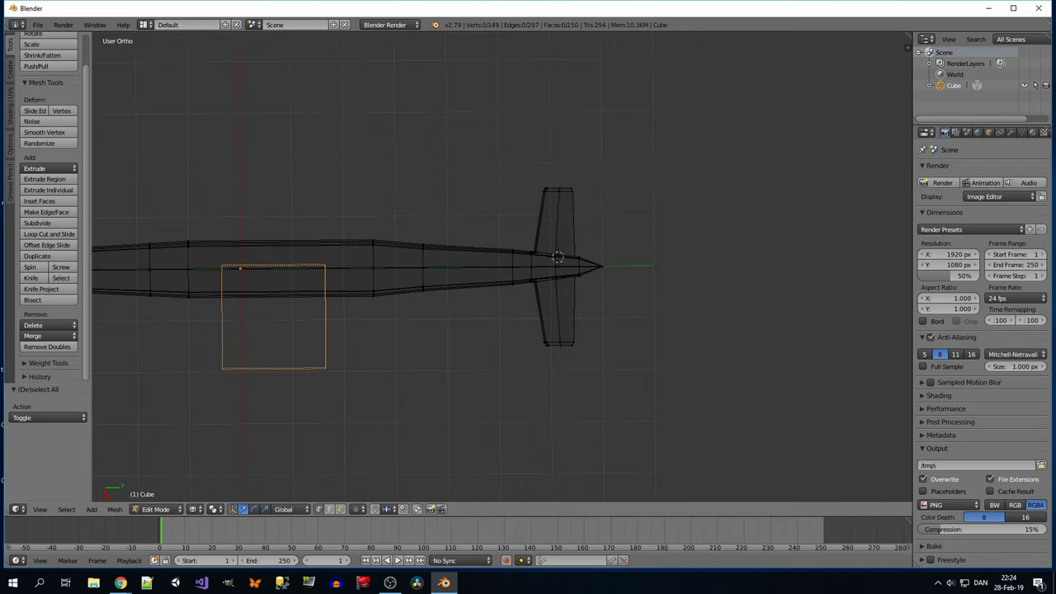
key("g")
key("y")
key("Escape")
key("ctrl+z")
key("a")
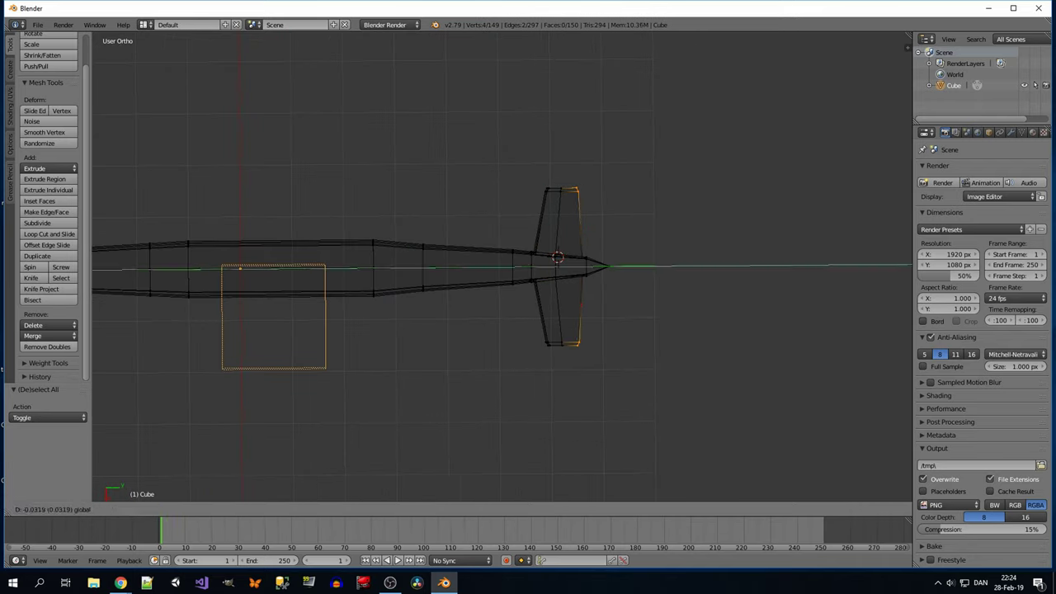
key("z")
Extrude the strip of faces on the tail top upward to form the fin.
mouse_move(558, 257)
middle_mouse_down()
mouse_move(644, 183)
mouse_move(581, 210)
middle_mouse_up()
left_click(644, 183, "alt")
key("e")
left_click(644, 183)
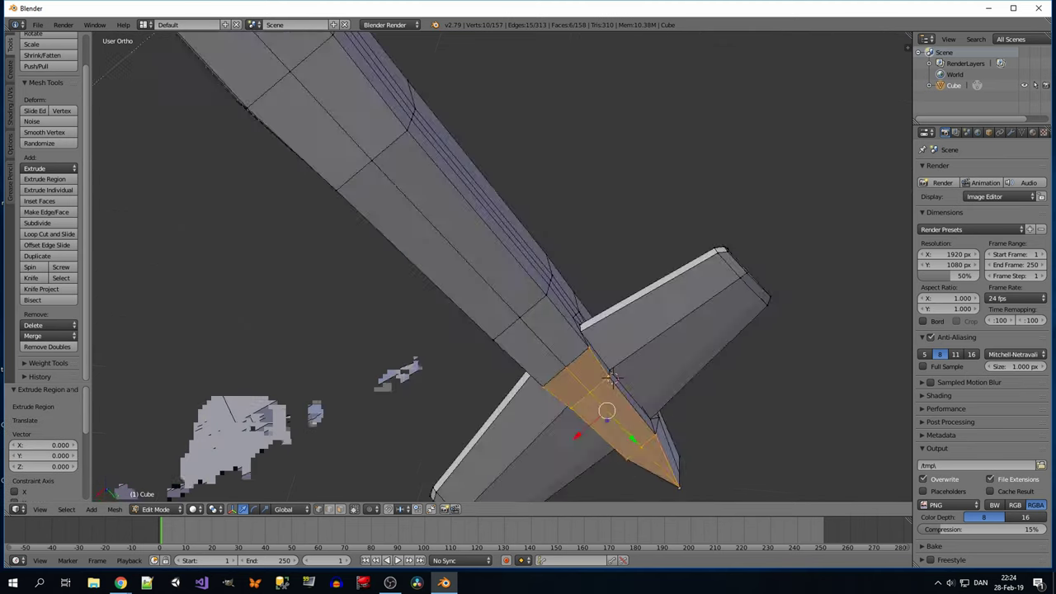
key("KP_3")
key("z")
Narrow the fin-top edges along X to 0.715 of their width.
scroll(502, 268, "down", 4)
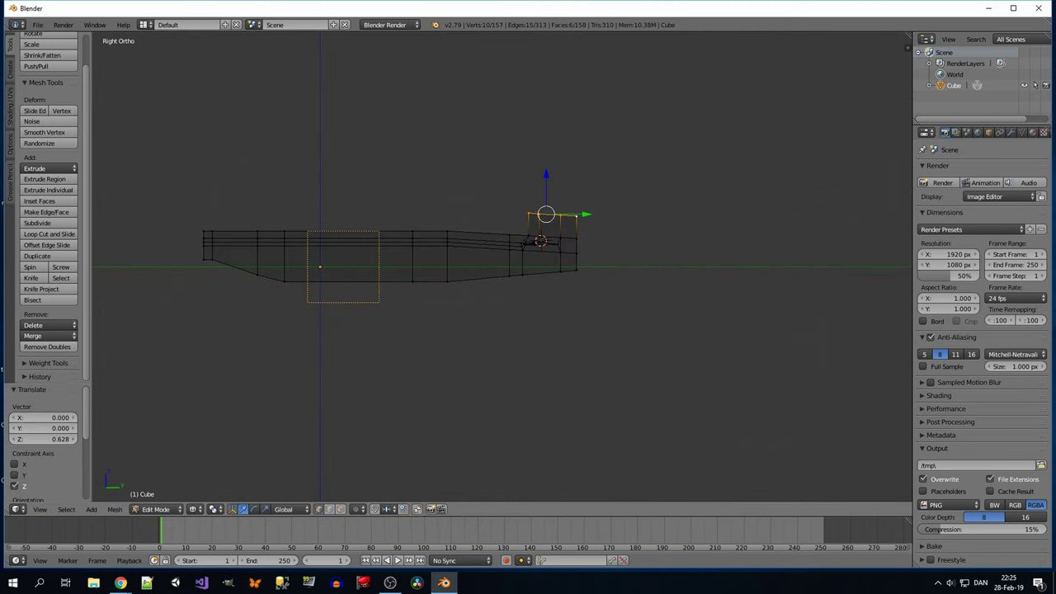
scroll(502, 267, "up", 2)
key("KP_7")
mouse_move(501, 268)
middle_mouse_down()
mouse_move(528, 231)
mouse_move(506, 268)
middle_mouse_up()
key("z")
key("a")
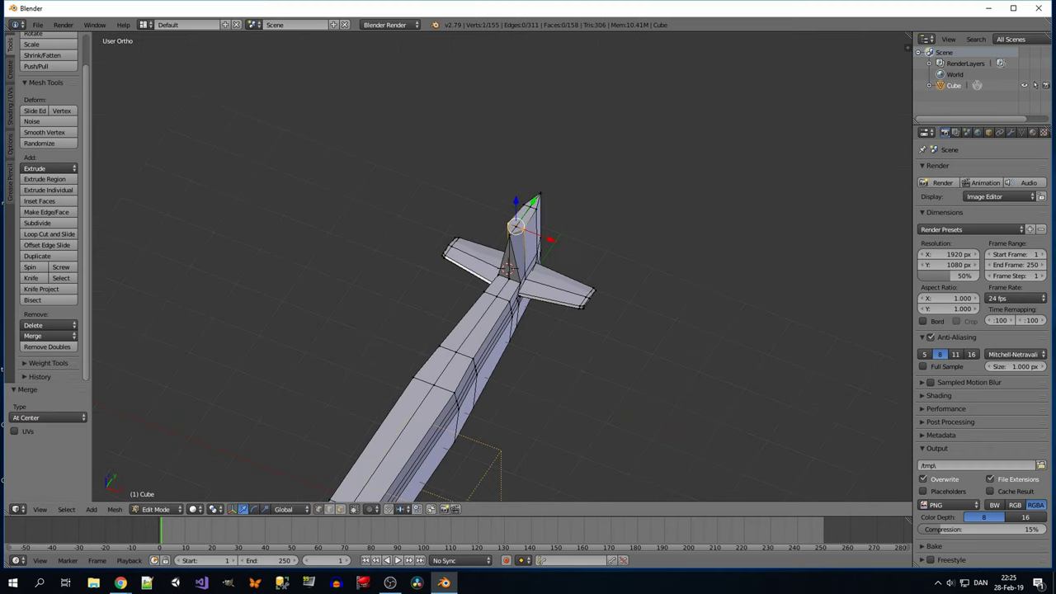
right_click(506, 268, "ctrl")
scroll(502, 267, "up", 6)
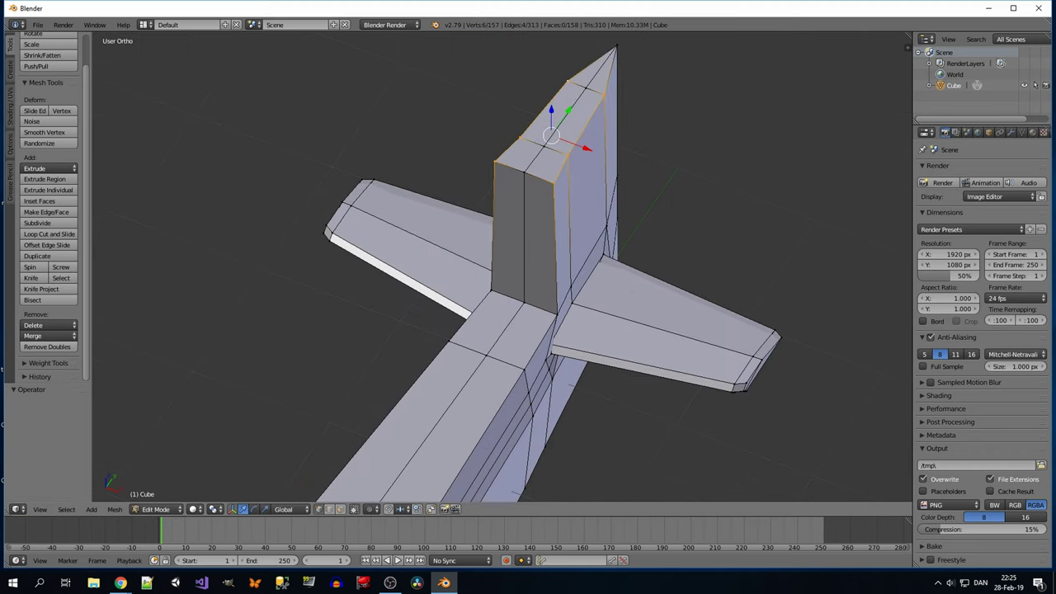
key("s")
key("x")
key("Return")
Raise the narrowed fin top vertically along Z.
middle_click_drag(528, 296, 461, 272)
key("g")
key("z")
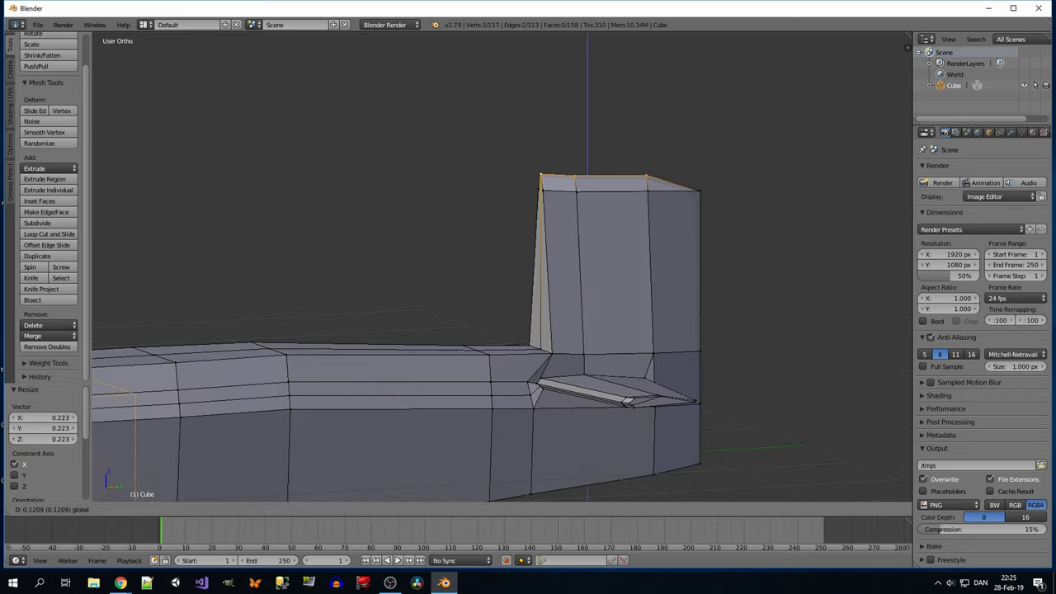
key("Return")
middle_click_drag(528, 297, 707, 326)
Box-select a fin-top vertex and slide it along Y to slant the fin.
key("z")
key("g")
key("y")
key("Return")
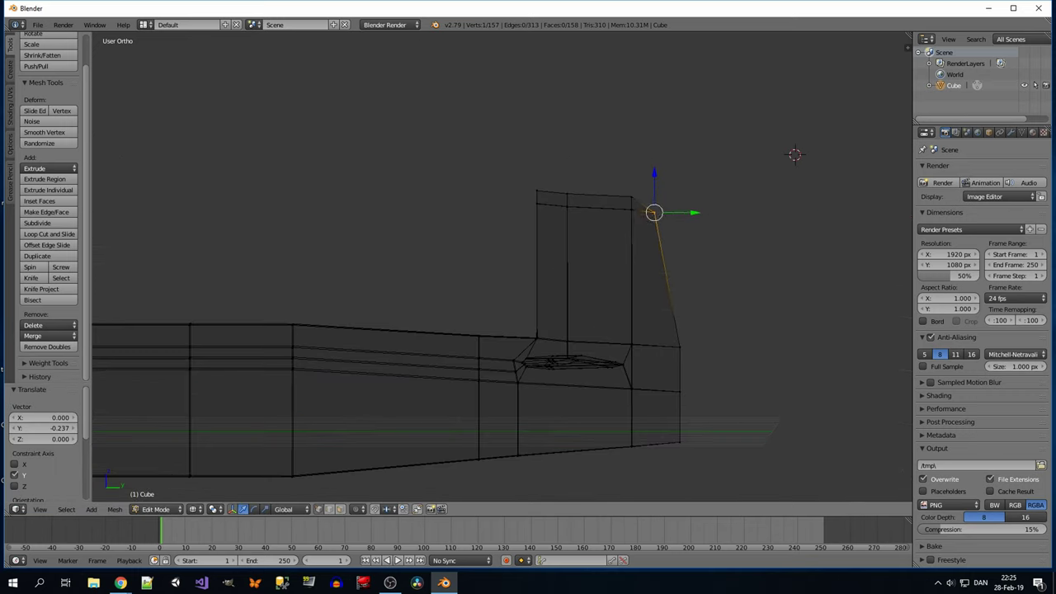
key("b")
left_click_drag(546, 179, 575, 189)
key("z")
mouse_move(527, 297)
middle_mouse_down()
mouse_move(495, 248)
mouse_move(577, 313)
mouse_move(495, 280)
mouse_move(569, 305)
middle_mouse_up()
key("z")
key("g")
key("y")
key("Return")
key("z")
Add an edge loop around the fin base and scale it to size.
mouse_move(576, 345)
middle_mouse_down()
mouse_move(569, 330)
mouse_move(594, 334)
mouse_move(577, 313)
mouse_move(528, 289)
mouse_move(545, 206)
middle_mouse_up()
key("ctrl+r")
left_click(569, 330)
key("s")
left_click(604, 336)
key("s")
left_click(527, 247)
Box-select the rear fin vertices, then pick and move the front-top fin vertex.
scroll(545, 248, "down", 4)
mouse_move(545, 248)
middle_mouse_down()
mouse_move(528, 263)
mouse_move(528, 297)
mouse_move(528, 264)
middle_mouse_up()
scroll(528, 264, "up", 3)
key("z")
key("b")
left_click_drag(618, 207, 667, 294)
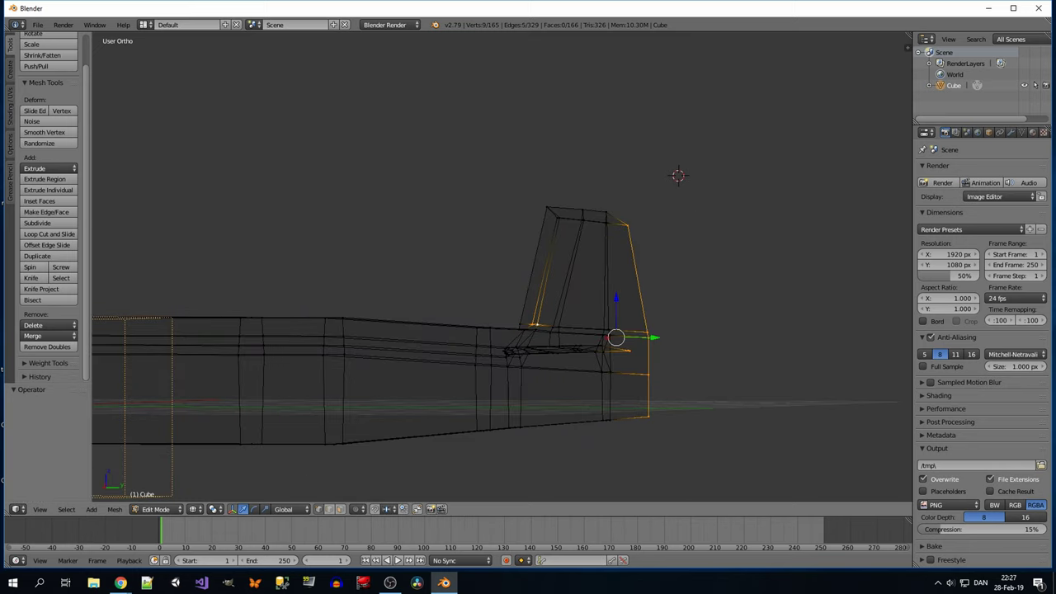
right_click(636, 360)
mouse_move(635, 360)
middle_mouse_down()
mouse_move(577, 247)
mouse_move(577, 212)
middle_mouse_up()
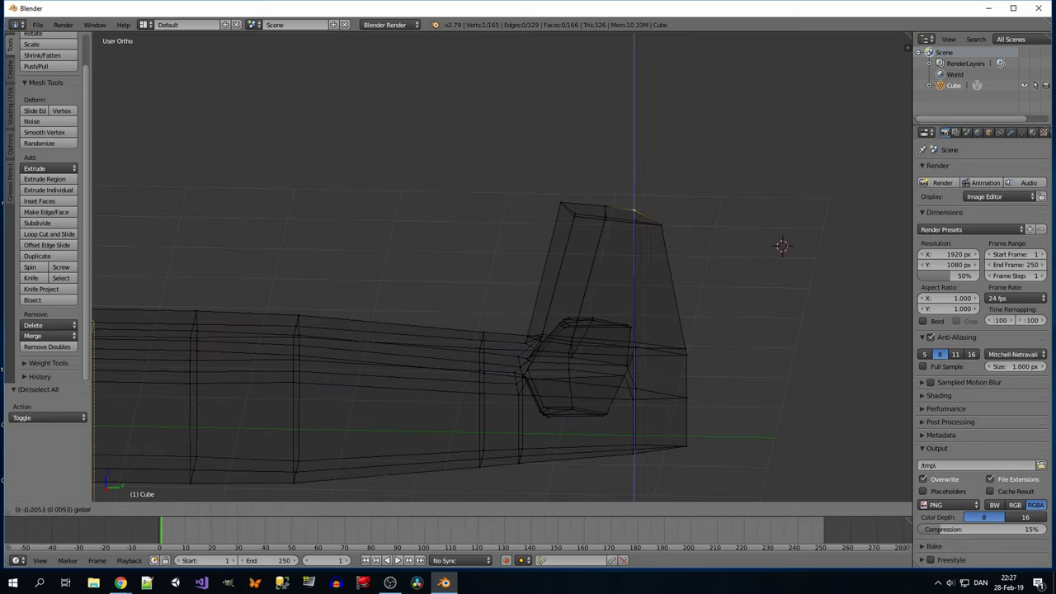
right_click(561, 199)
Lower the front-top fin vertex by 0.031 along Z.
key("g")
key("z")
key("Return")
key("z")
scroll(501, 264, "down", 3)
middle_click_drag(502, 264, 528, 247)
scroll(528, 248, "up", 3)
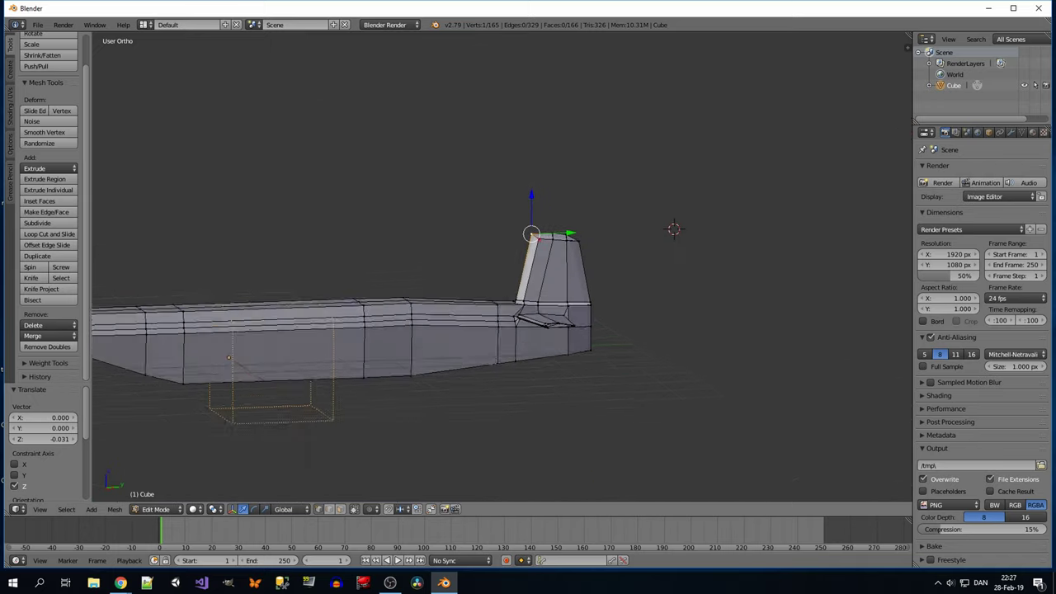
In Right Ortho wireframe, box-select the cockpit band and raise it 0.177 along Z.
key("KP_3")
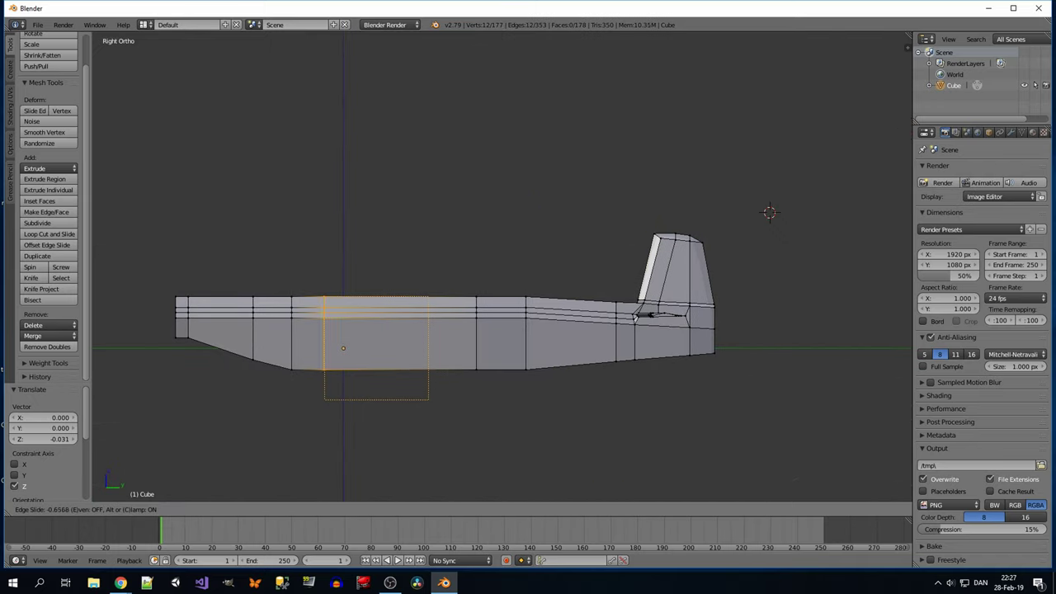
key("Return")
mouse_move(495, 248)
middle_mouse_down()
mouse_move(462, 231)
mouse_move(511, 239)
mouse_move(495, 247)
middle_mouse_up()
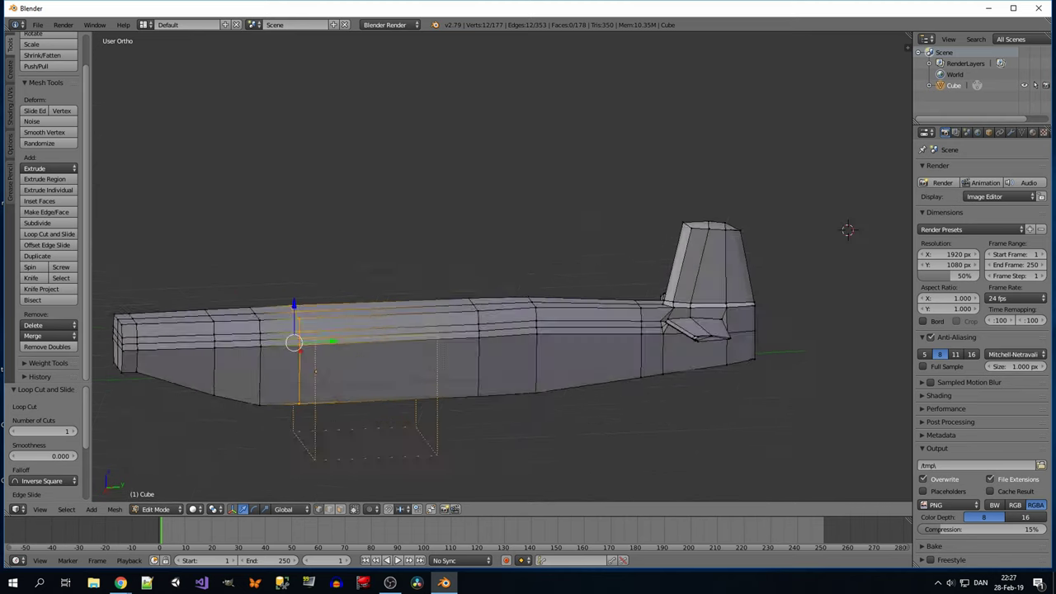
key("z")
key("KP_3")
key("a")
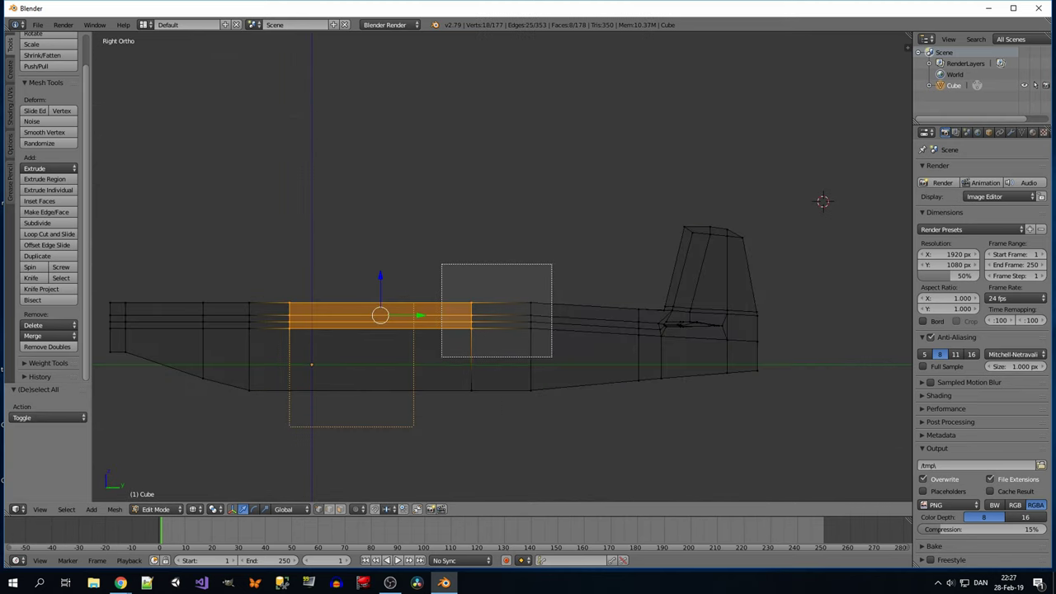
key("a")
key("b")
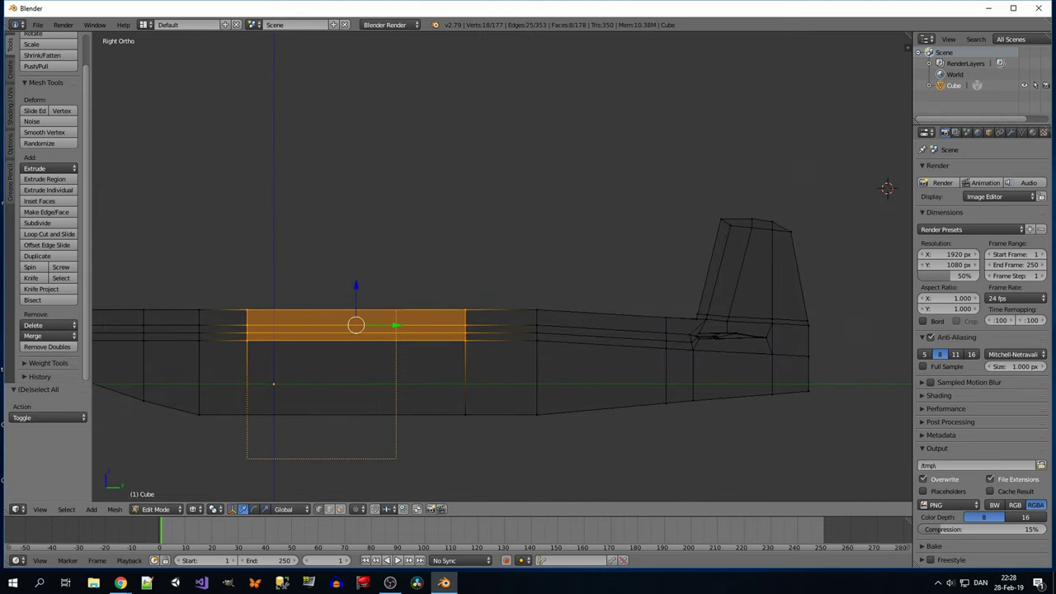
key("g")
key("z")
key("Return")
Slide the hump's rear edge loop forward and inspect the raised cockpit in 3D.
scroll(502, 266, "down", 2)
middle_click_drag(502, 266, 528, 222, "shift")
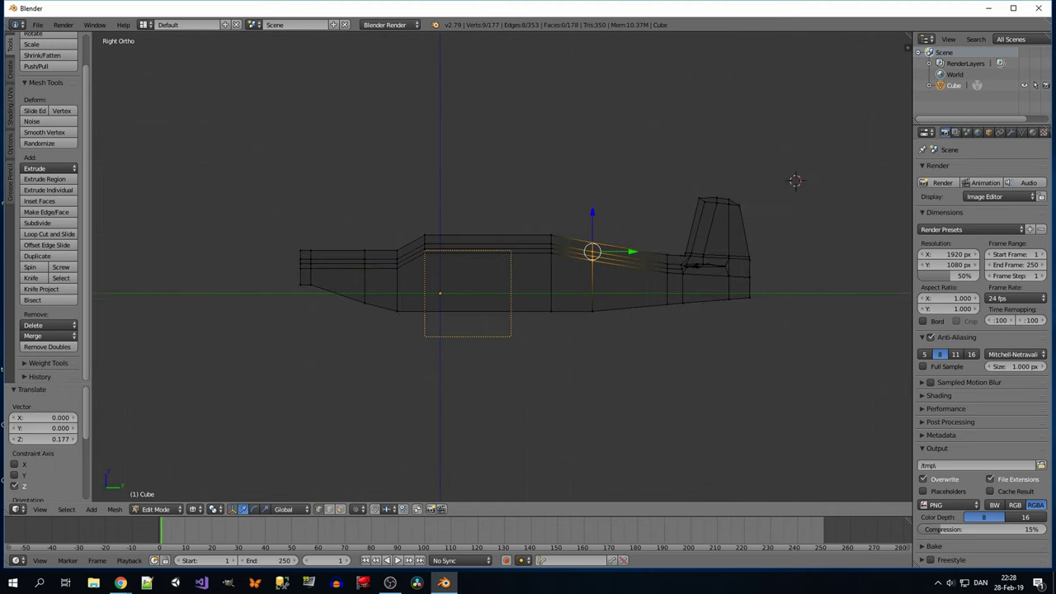
scroll(528, 223, "up", 2)
key("a")
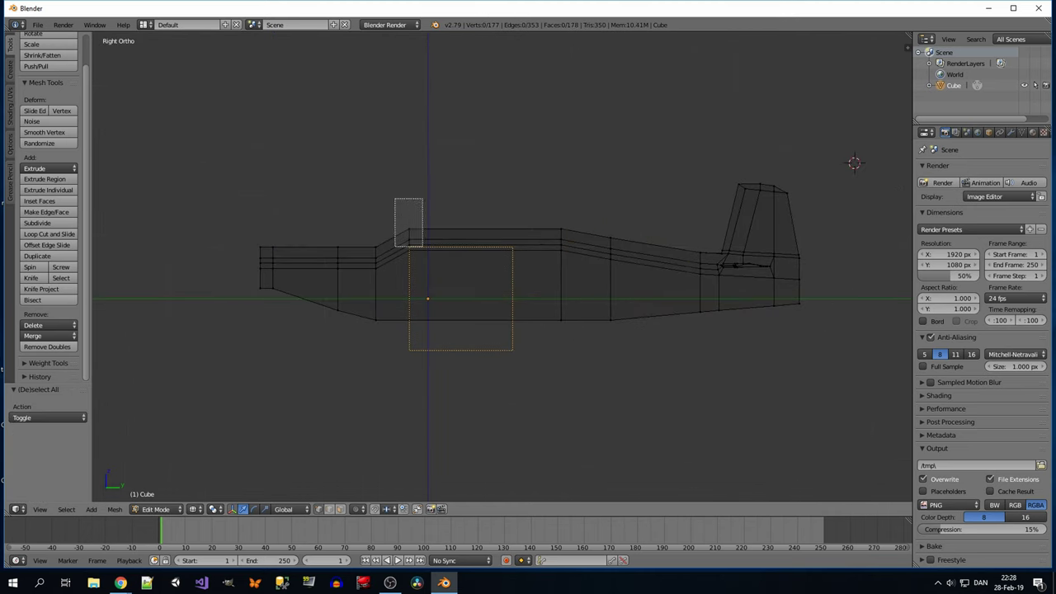
right_click(561, 272, "alt")
key("a")
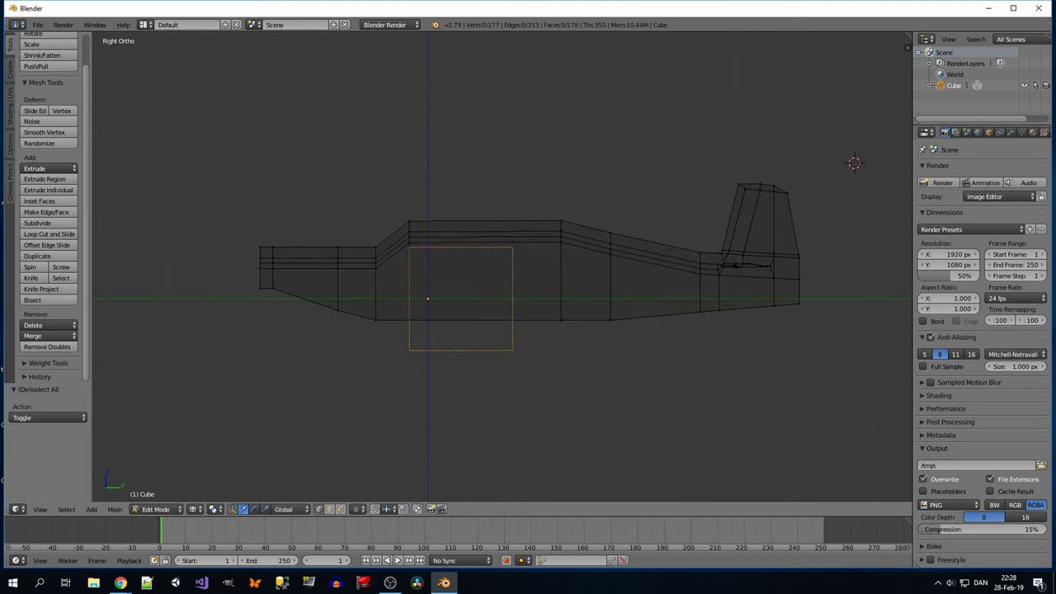
right_click(410, 229)
key("a")
key("z")
middle_click_drag(242, 177, 297, 198)
In side wireframe view, box-select the bottom fuselage vertices.
key("KP_3")
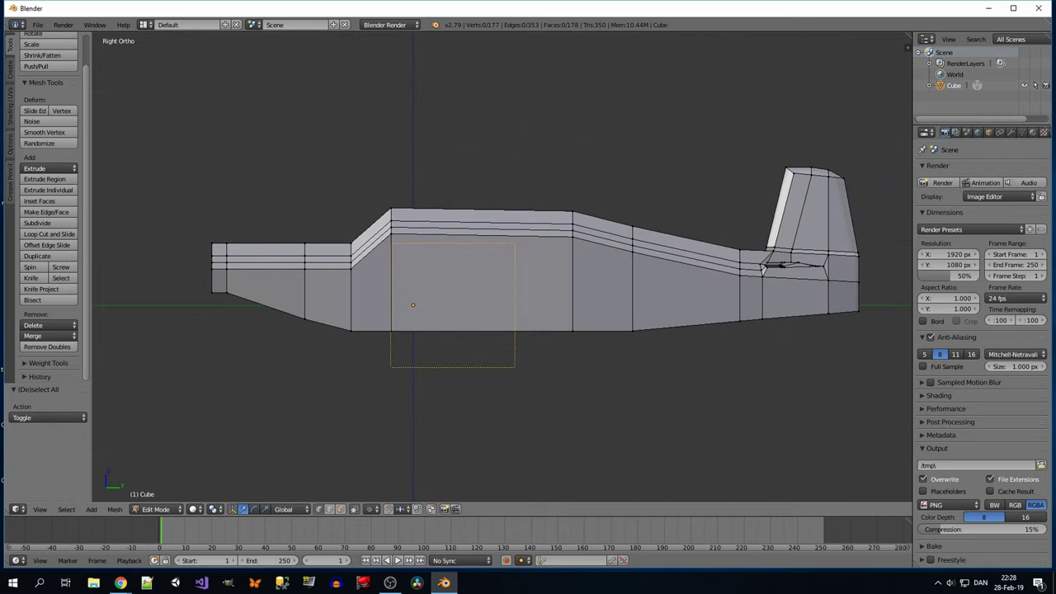
key("z")
key("b")
left_click_drag(277, 233, 358, 277)
key("a")
key("z")
middle_click_drag(742, 165, 795, 177)
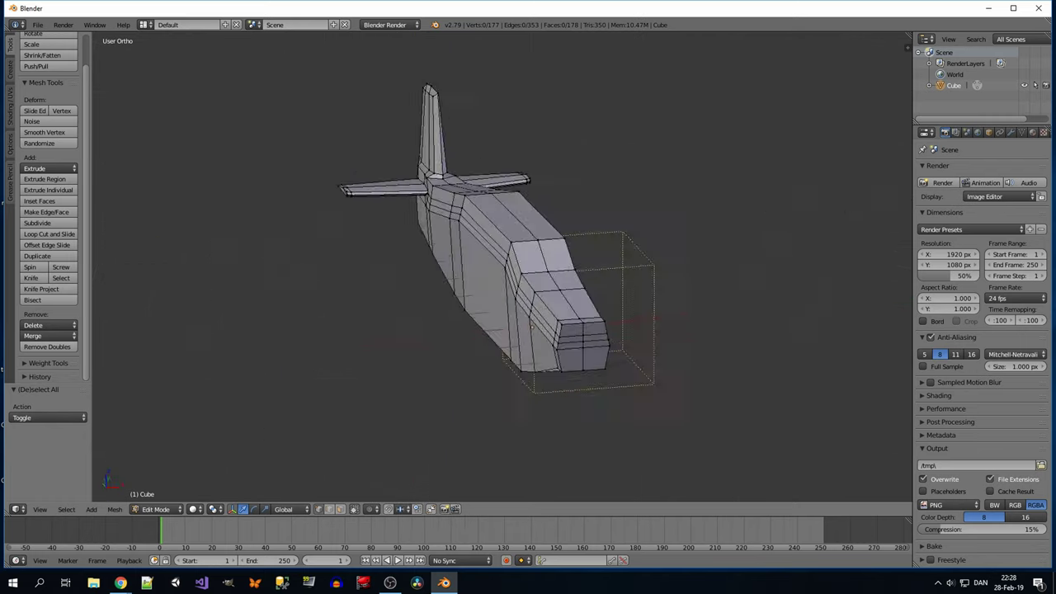
key("KP_3")
key("z")
key("b")
left_click_drag(241, 283, 838, 349)
Raise the fuselage bottom vertices slightly along Z.
key("g")
key("z")
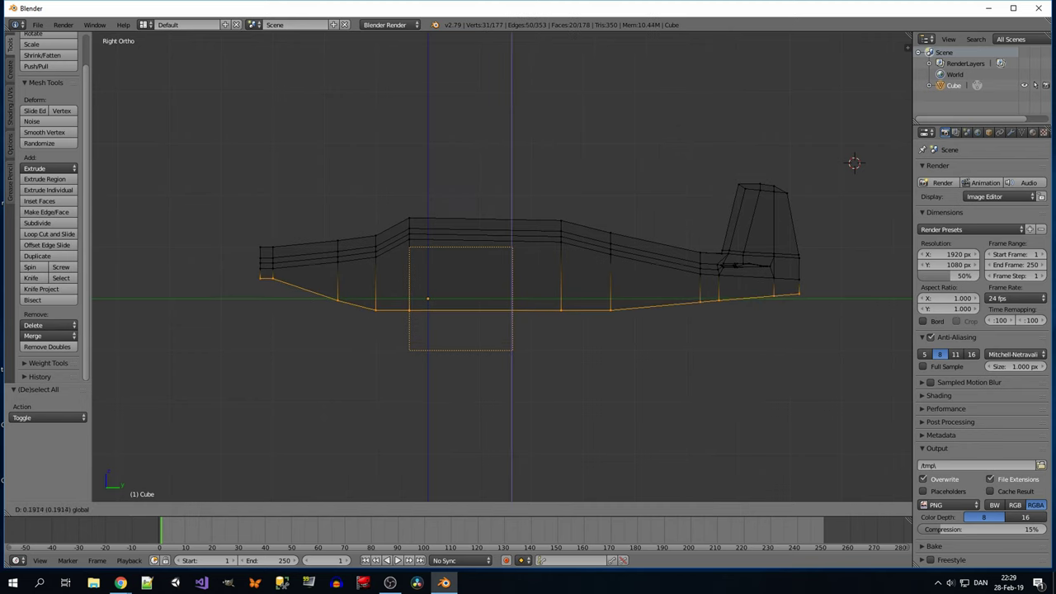
left_click(838, 343)
key("a")
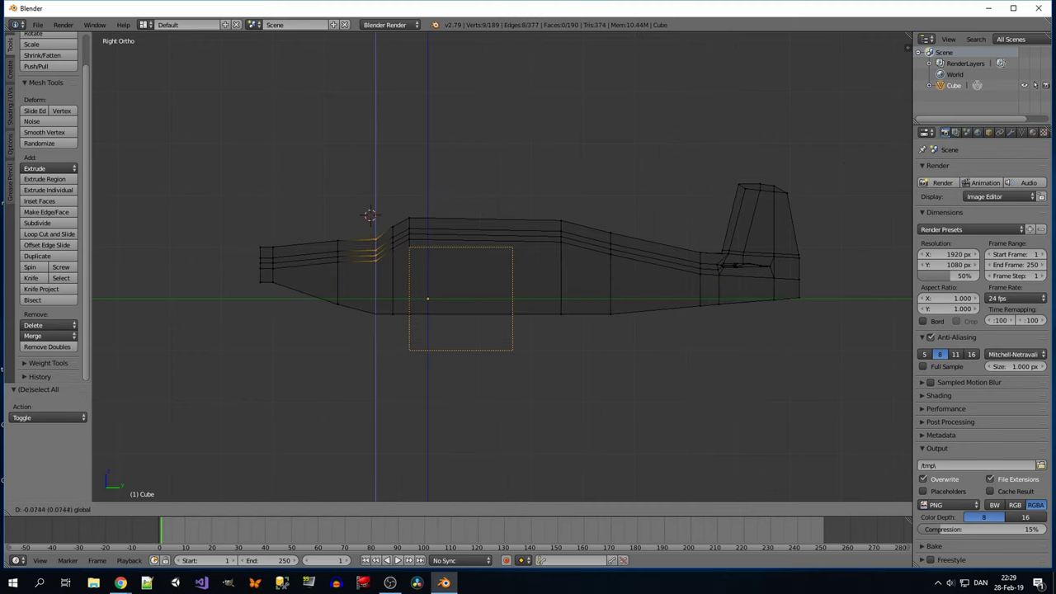
key("a")
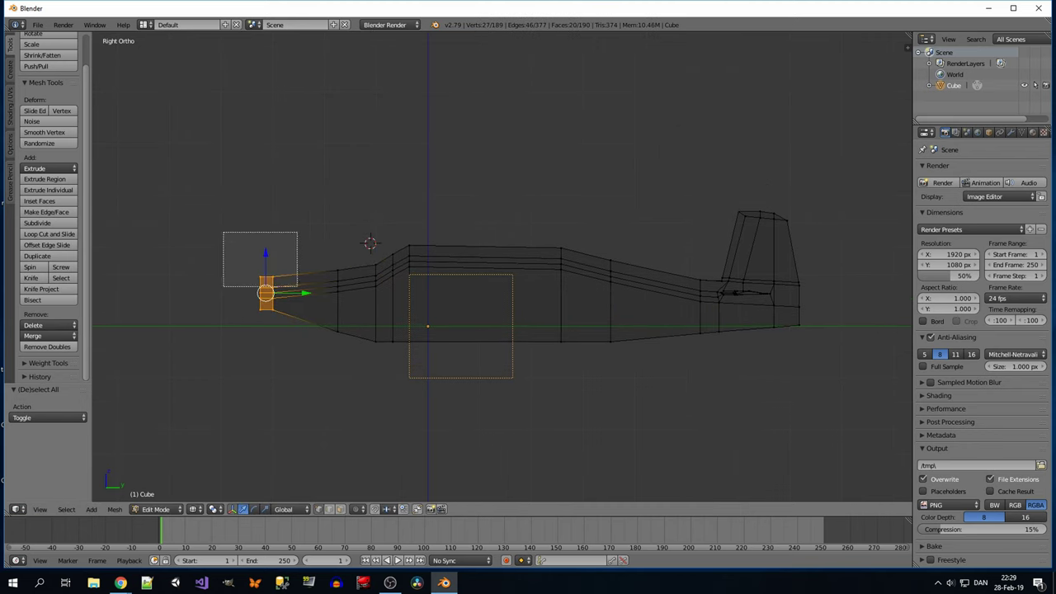
Raise the nose-tip vertices and reposition the lower nose vertices to taper the nose.
left_click_drag(295, 329, 237, 246)
key("g")
key("z")
left_click(274, 245)
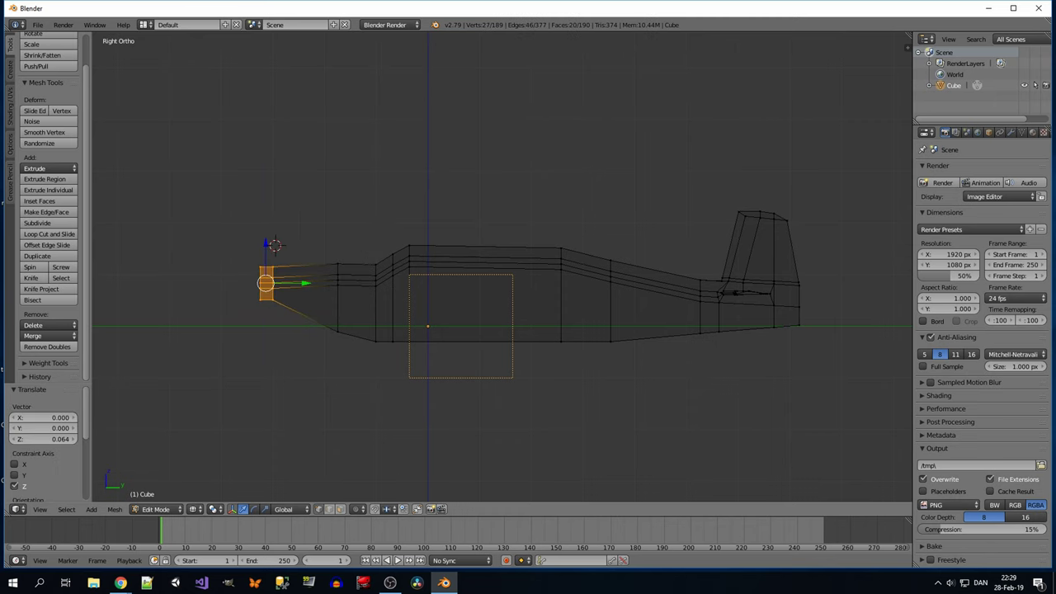
key("a")
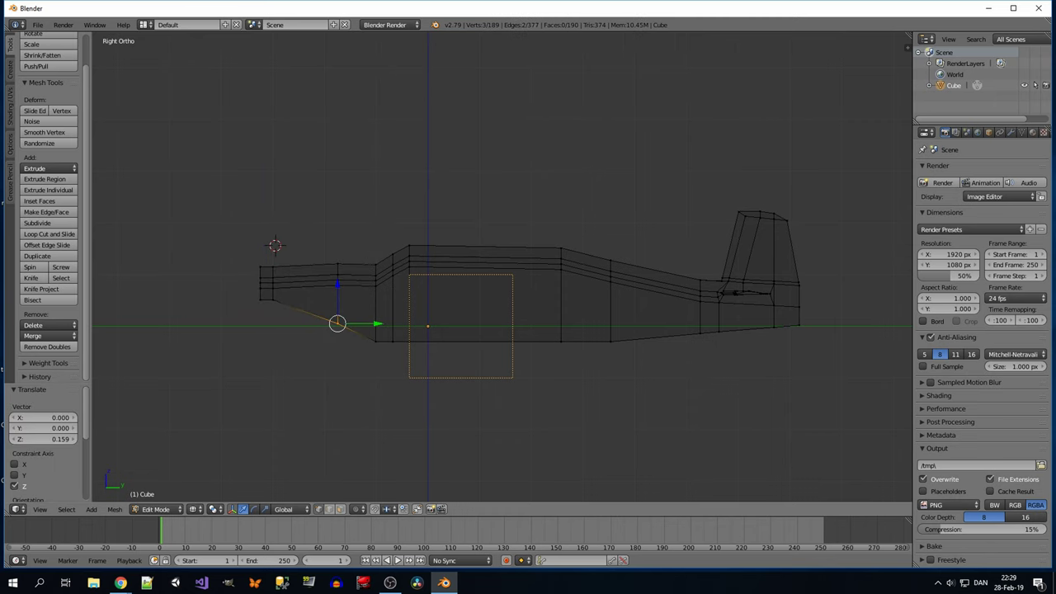
key("b")
left_click_drag(248, 237, 326, 366)
key("ctrl+z")
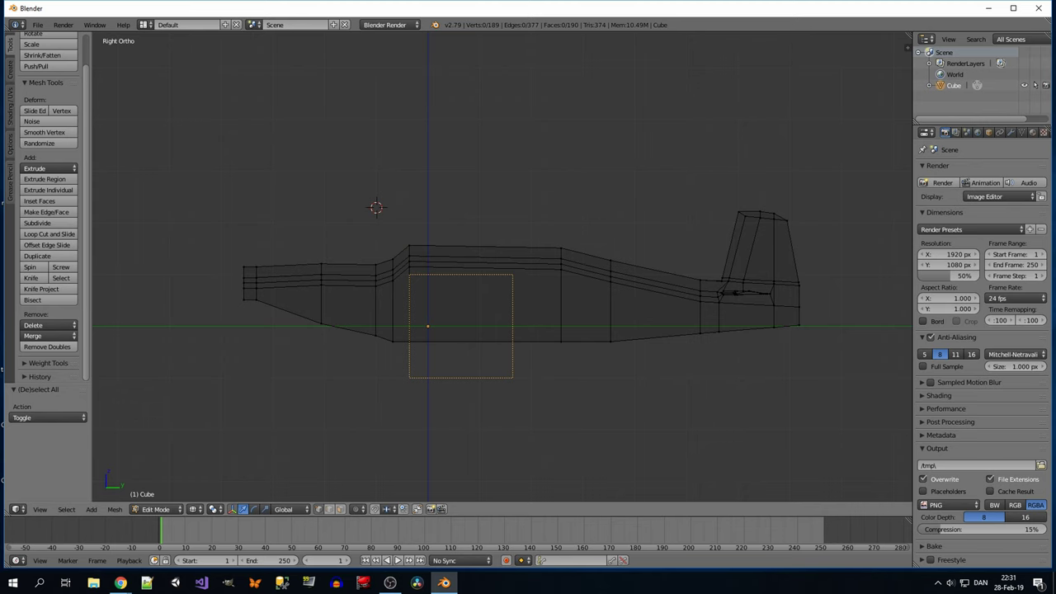
key("Escape")
key("a")
Adjust the height of the rear underside edge along Z.
key("Return")
key("g")
key("z")
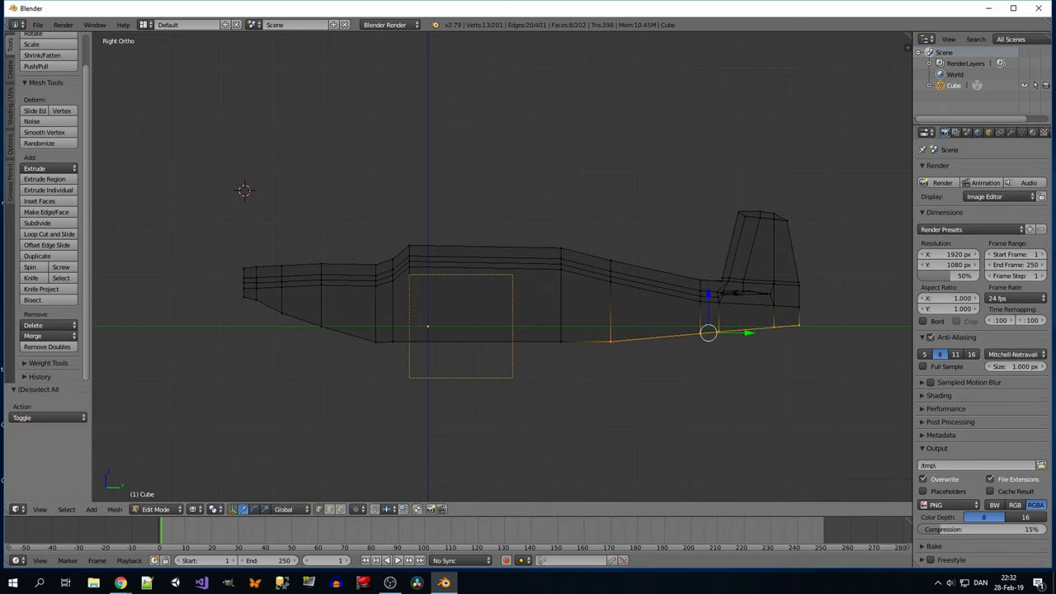
key("z")
mouse_move(494, 289)
middle_mouse_down()
mouse_move(577, 248)
mouse_move(413, 330)
mouse_move(495, 313)
mouse_move(536, 280)
mouse_move(528, 264)
mouse_move(412, 297)
mouse_move(495, 289)
mouse_move(511, 248)
middle_mouse_up()
Add a lengthwise loop cut running along the fuselage.
right_click(707, 200)
key("ctrl+r")
left_click(464, 284)
mouse_move(546, 476)
middle_mouse_down()
mouse_move(267, 194)
mouse_move(640, 343)
mouse_move(864, 478)
mouse_move(330, 247)
mouse_move(446, 368)
mouse_move(390, 243)
middle_mouse_up()
Raise the fuselage's top centre ridge vertically along Z.
key("g")
key("z")
left_click(266, 195)
left_click(640, 344, "shift")
Raise an edge loop along the fuselage side to peak the upper body.
left_click(329, 247, "alt")
key("g")
key("z")
left_click(330, 240)
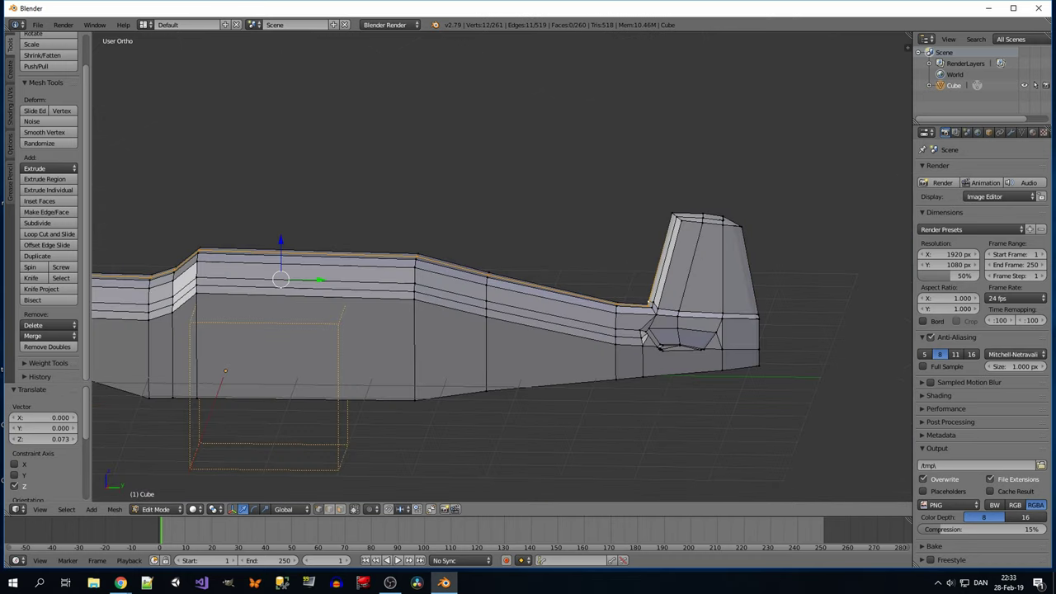
key("a")
key("KP_3")
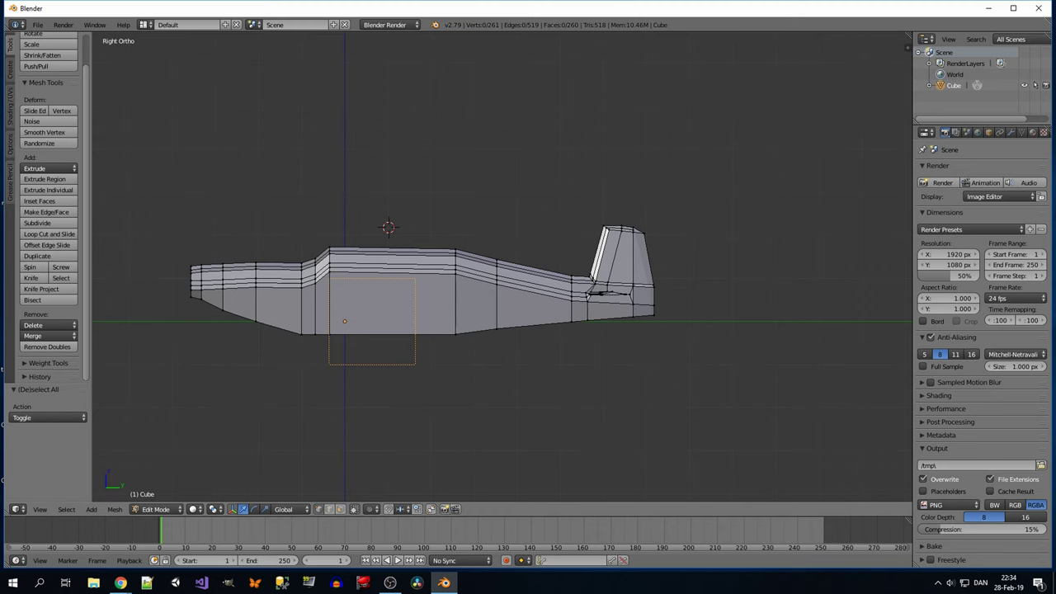
middle_click_drag(390, 243, 330, 371)
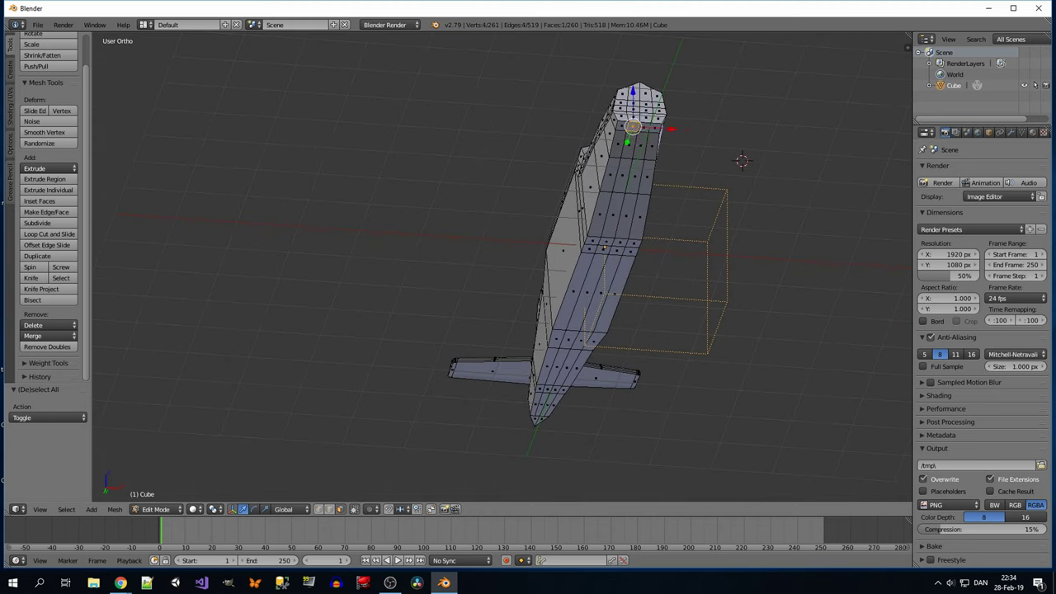
scroll(603, 246, "up", 3)
Add the underside faces to the selection and lower them along Z.
left_click(594, 305, "alt+shift")
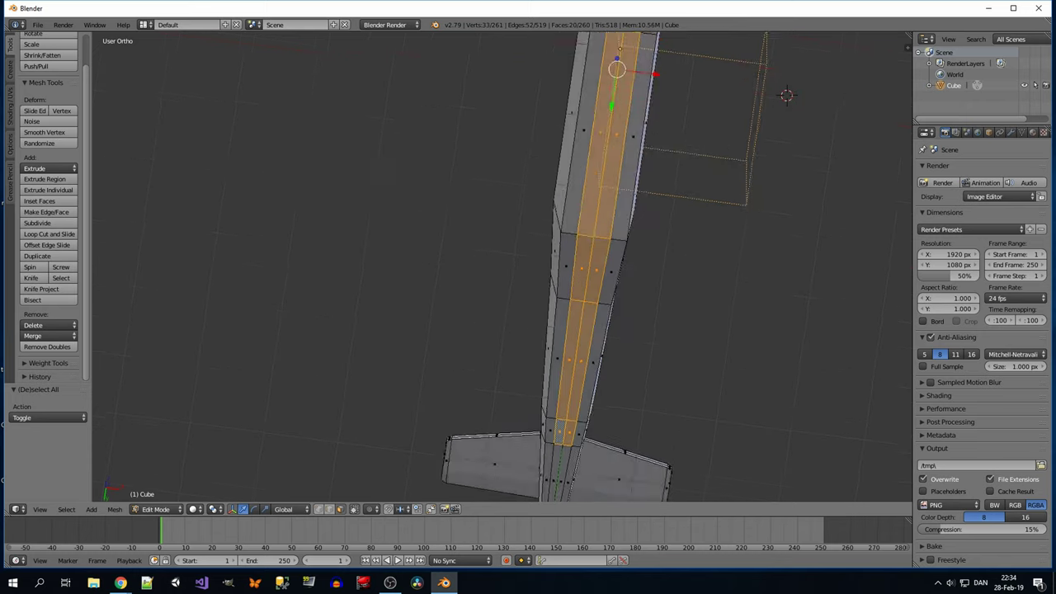
middle_click_drag(594, 305, 738, 442)
scroll(527, 330, "down", 3)
middle_click_drag(528, 330, 462, 280)
key("KP_3")
key("g")
key("z")
left_click(495, 314)
scroll(527, 273, "up", 2)
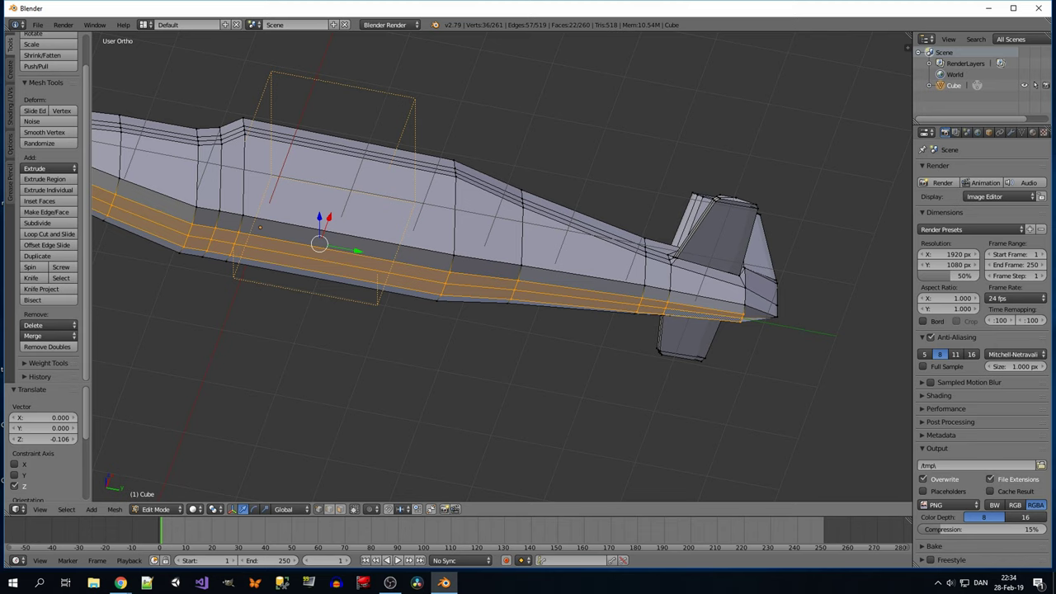
Select an edge path along the fuselage from the side view, then clear the selection.
right_click(666, 307)
right_click(233, 244, "ctrl")
scroll(527, 289, "down", 2)
middle_click_drag(528, 289, 495, 289)
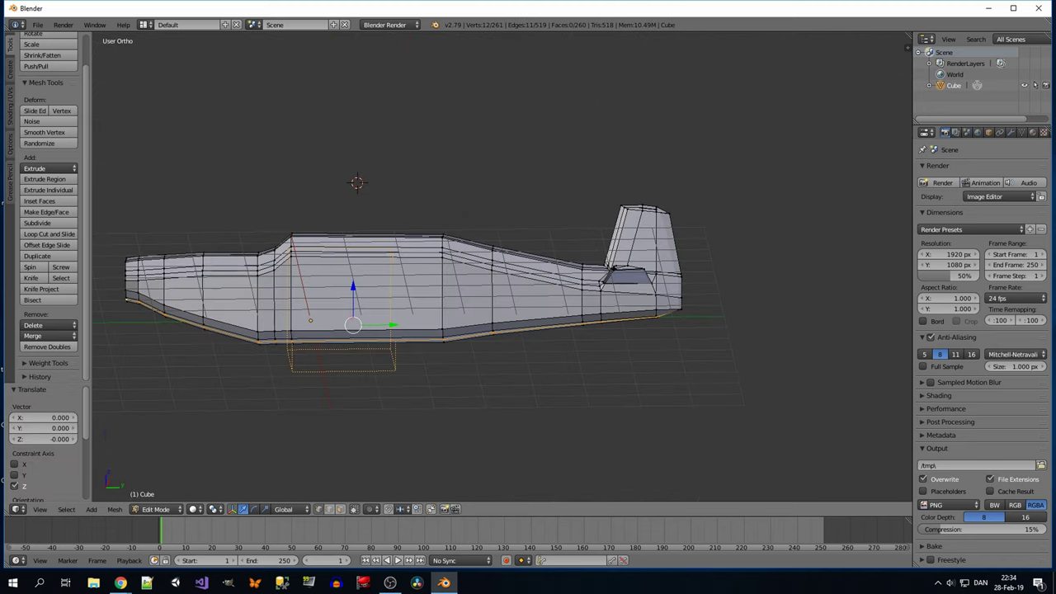
key("KP_3")
key("a")
key("z")
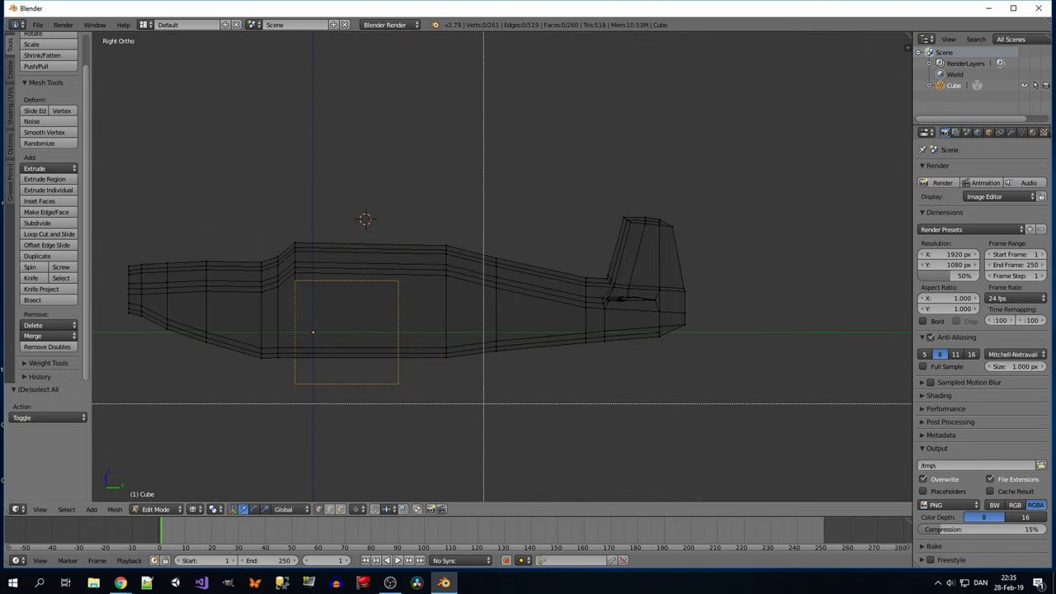
Box-select the fuselage's bottom edge loop and adjust its lower edge.
left_click_drag(189, 322, 730, 377)
key("x")
key("Return")
key("z")
left_click(790, 283)
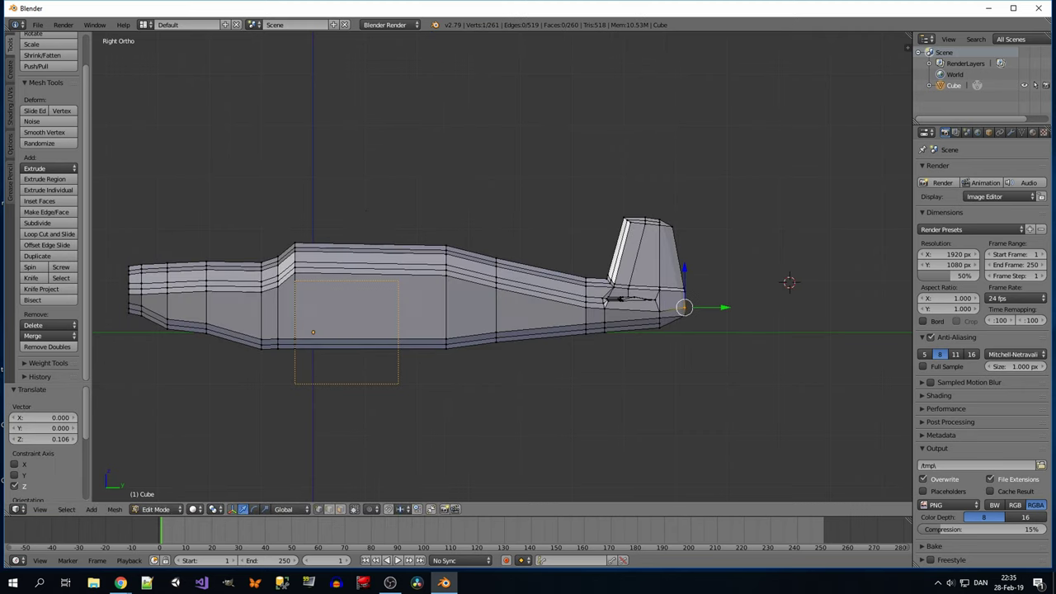
middle_click_drag(789, 283, 894, 283, "shift")
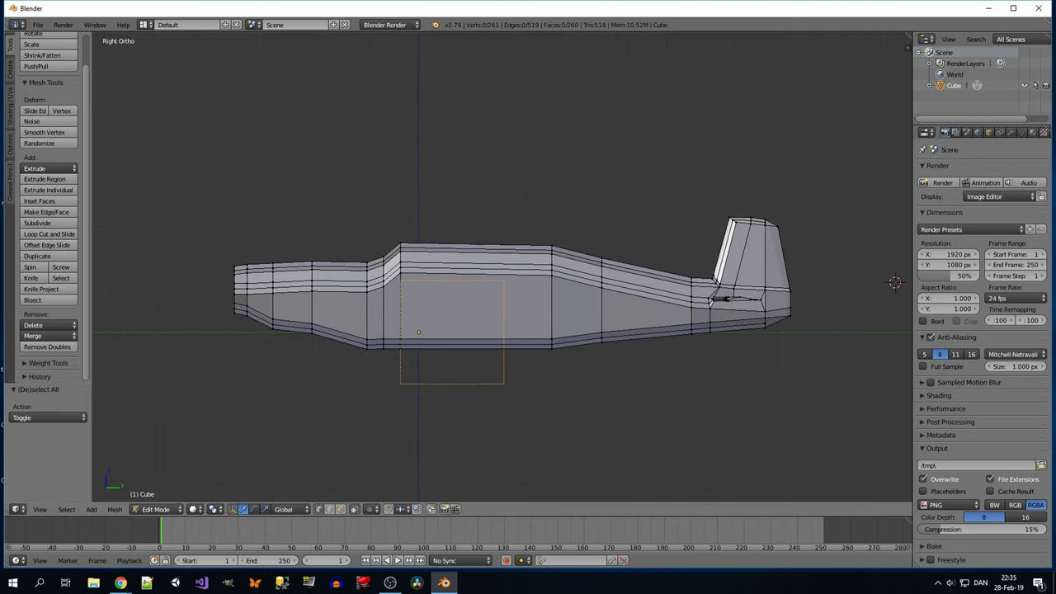
Select the nose section and scale it slimmer, stretching the tip 1.1377 along Z.
key("z")
left_click_drag(201, 229, 285, 354)
key("s")
key("y")
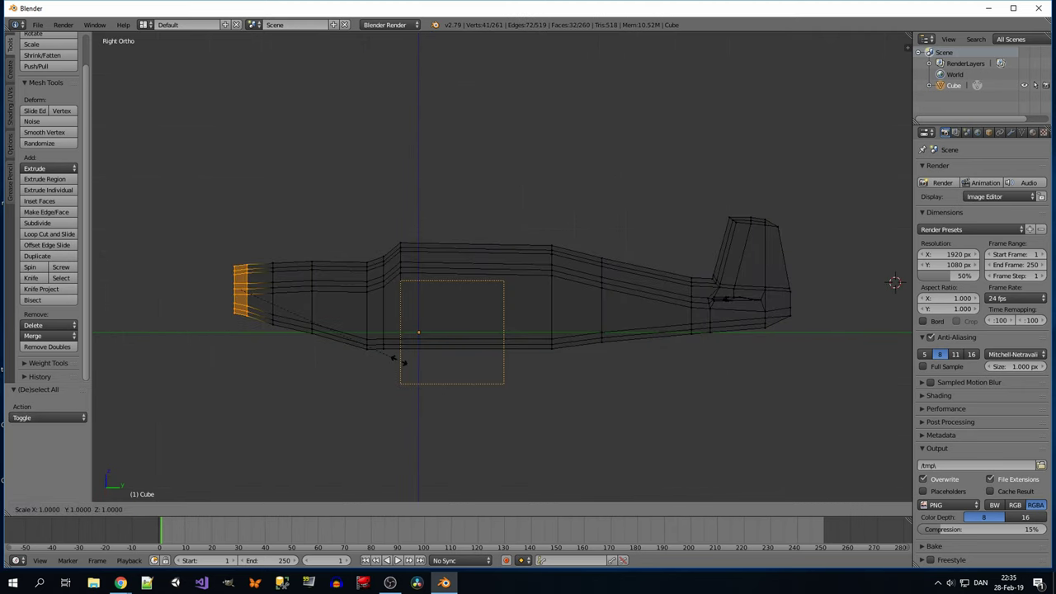
left_click(259, 295)
key("a")
left_click_drag(223, 258, 239, 317)
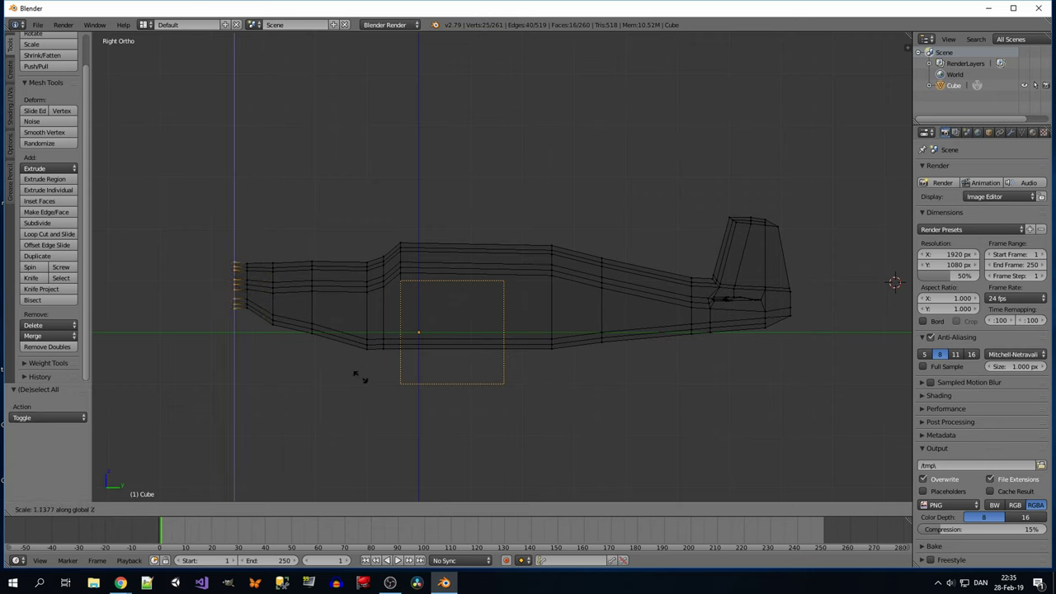
left_click(357, 376)
Box-select the nose end again, move it along the axis, and deselect everything.
key("a")
key("a")
key("a")
key("b")
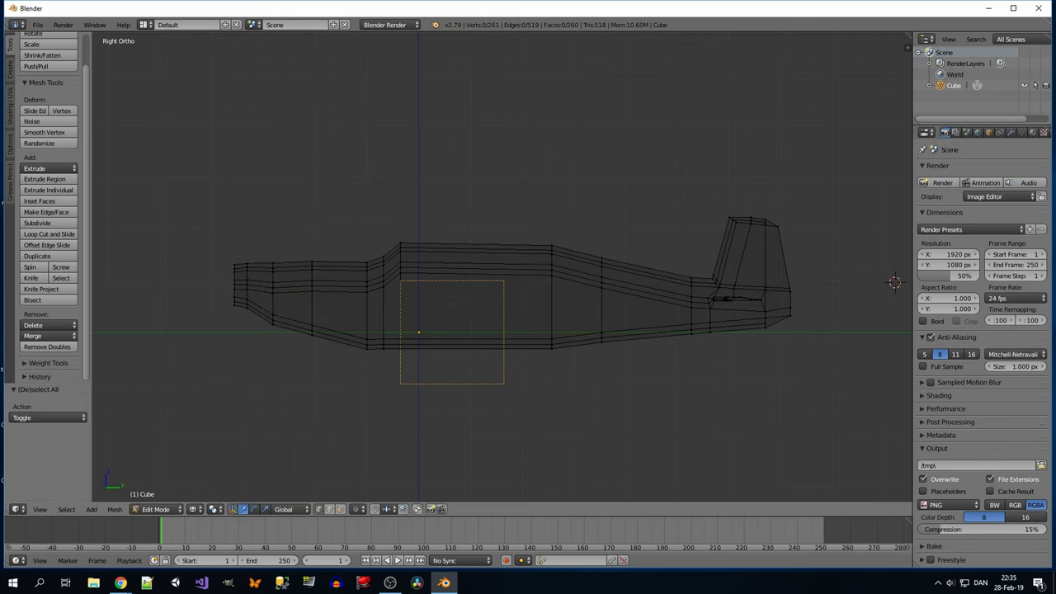
key("Return")
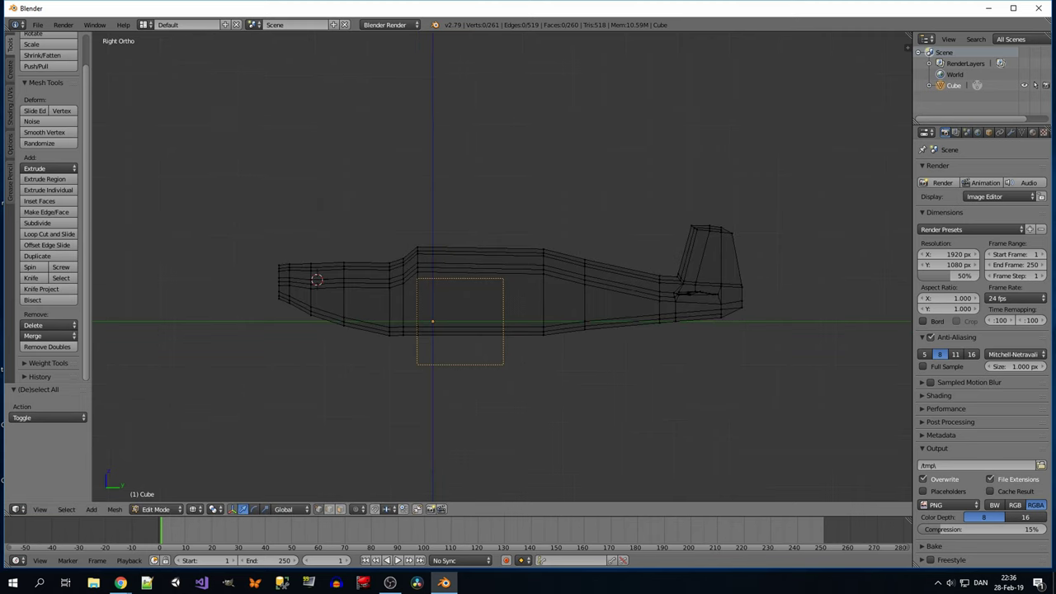
key("a")
key("b")
scroll(503, 281, "up", 1)
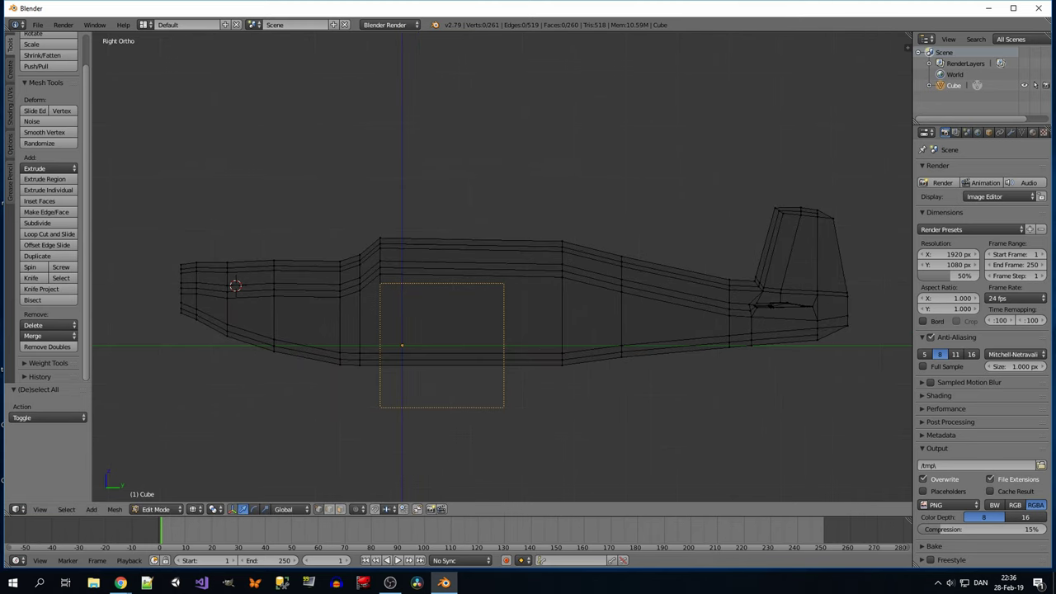
key("Escape")
scroll(501, 266, "up", 1)
Slide the new mid-fuselage edge loop into place and confirm its position.
key("Return")
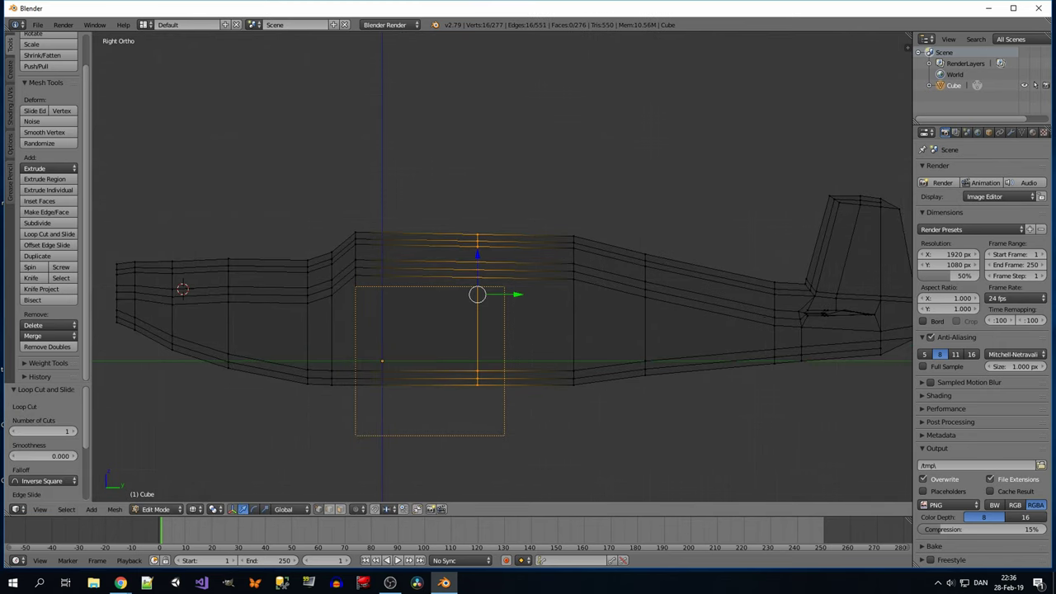
key("KP_7")
key("z")
key("KP_3")
key("z")
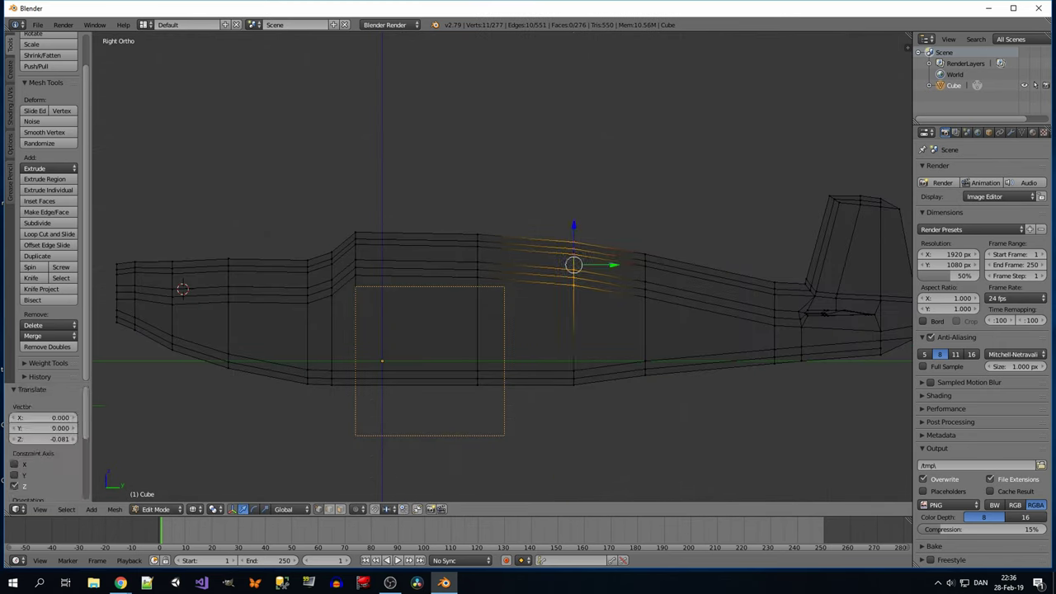
scroll(503, 267, "down", 2)
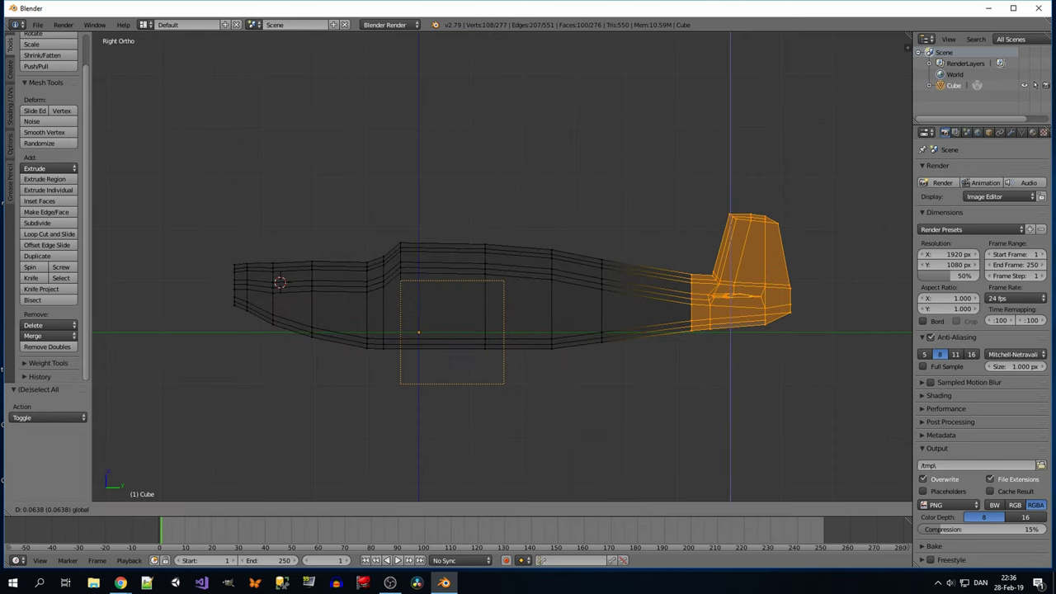
Select the bottom fuselage vertices and shift them vertically to smooth the belly.
key("a")
left_click_drag(565, 332, 680, 360)
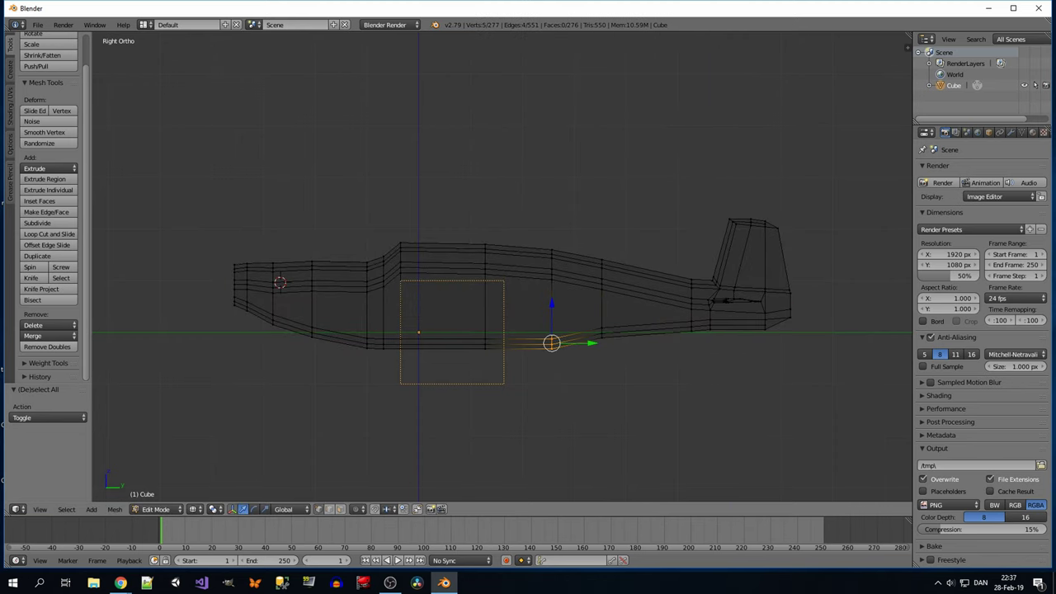
key("Return")
key("a")
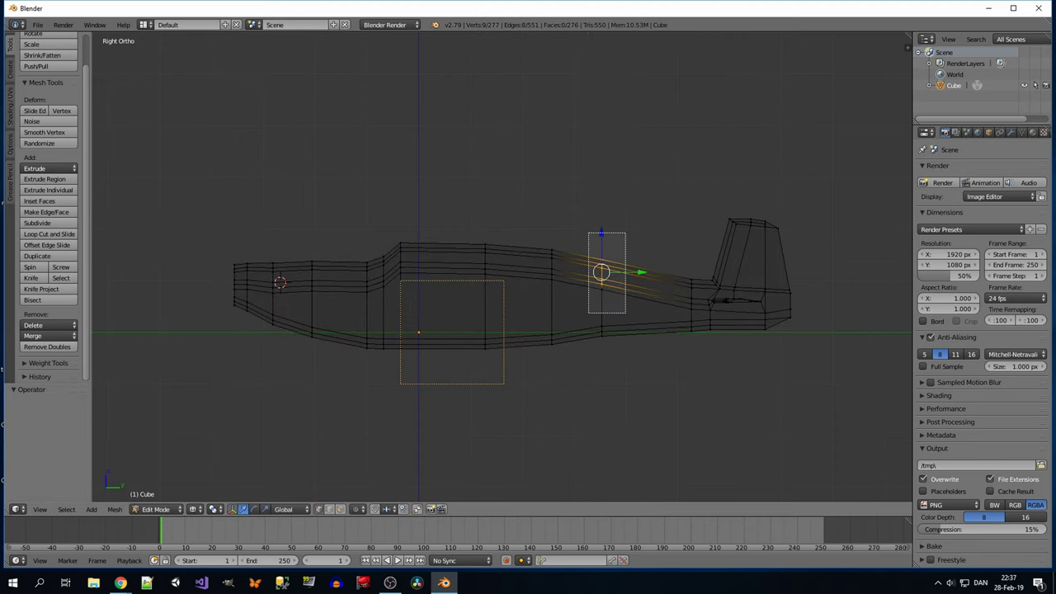
Select the rear fuselage vertex ring and check it from the side and nose-on.
right_click(551, 297, "alt")
key("z")
middle_click_drag(495, 330, 462, 347)
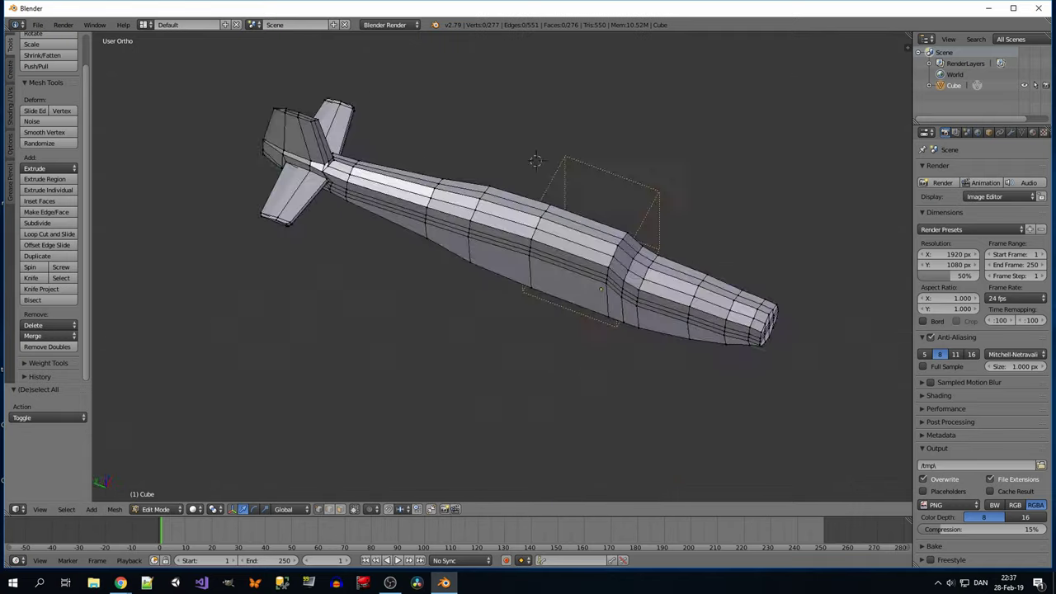
key("KP_3")
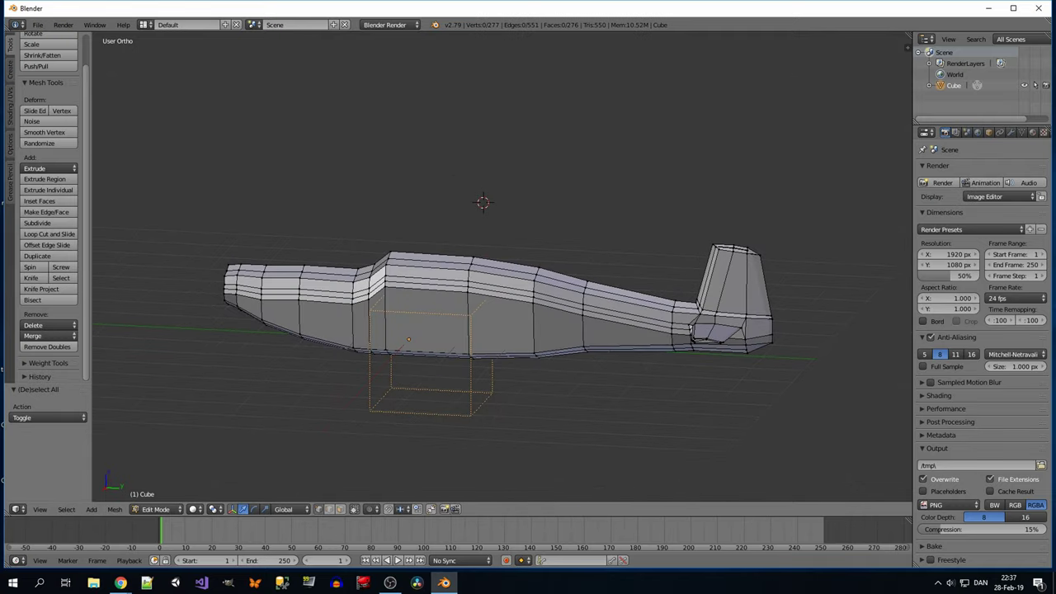
key("KP_1")
key("KP_3")
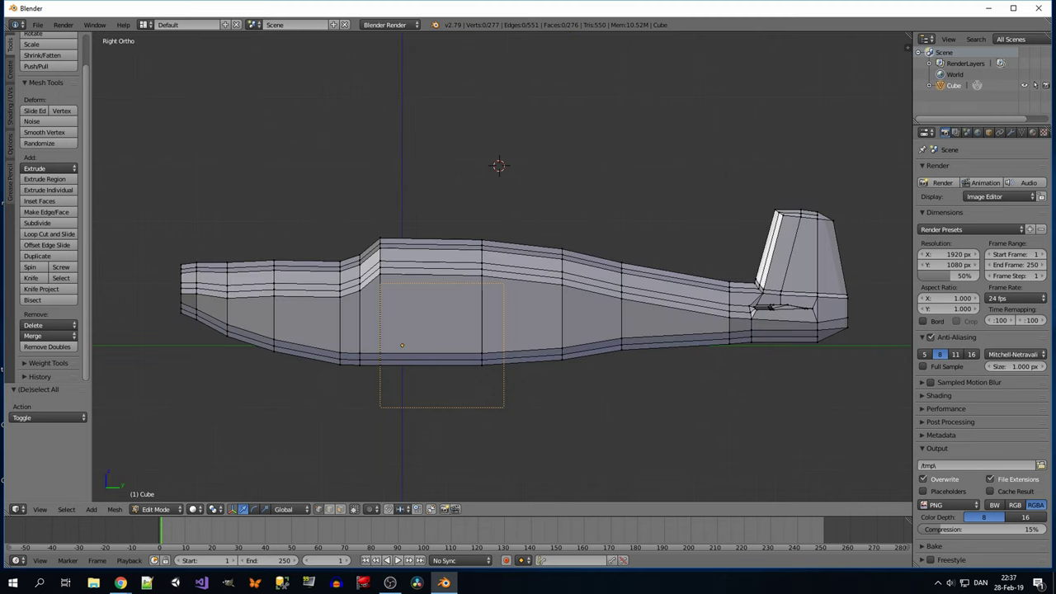
key("z")
Select the bottom edge loop, adjust it, then deselect all geometry.
key("a")
right_click(494, 343, "alt")
key("a")
key("b")
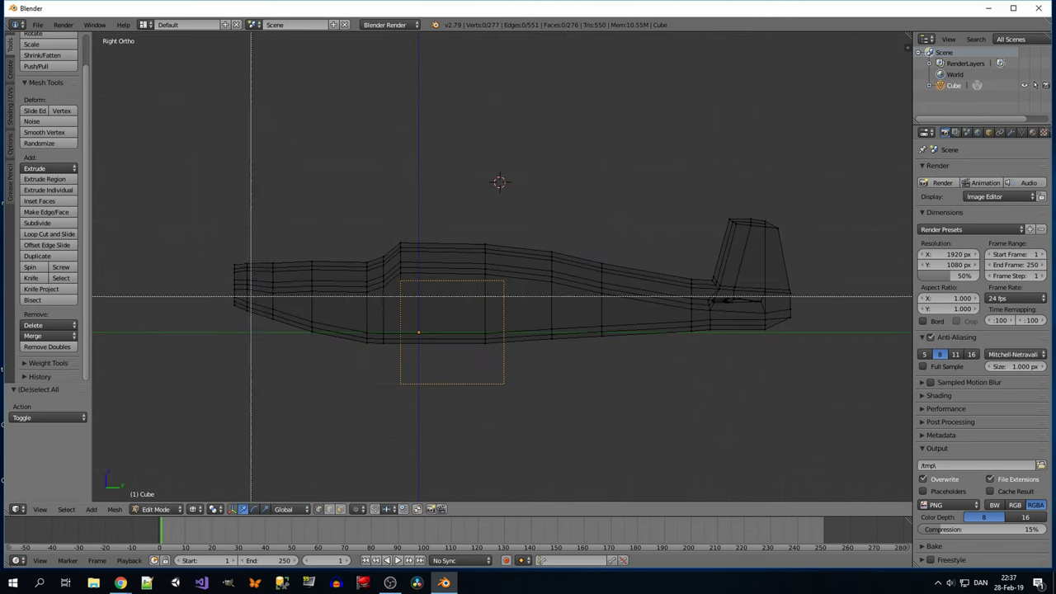
key("Escape")
key("a")
Box-select the tail area from the side view in wireframe.
key("KP_1")
key("z")
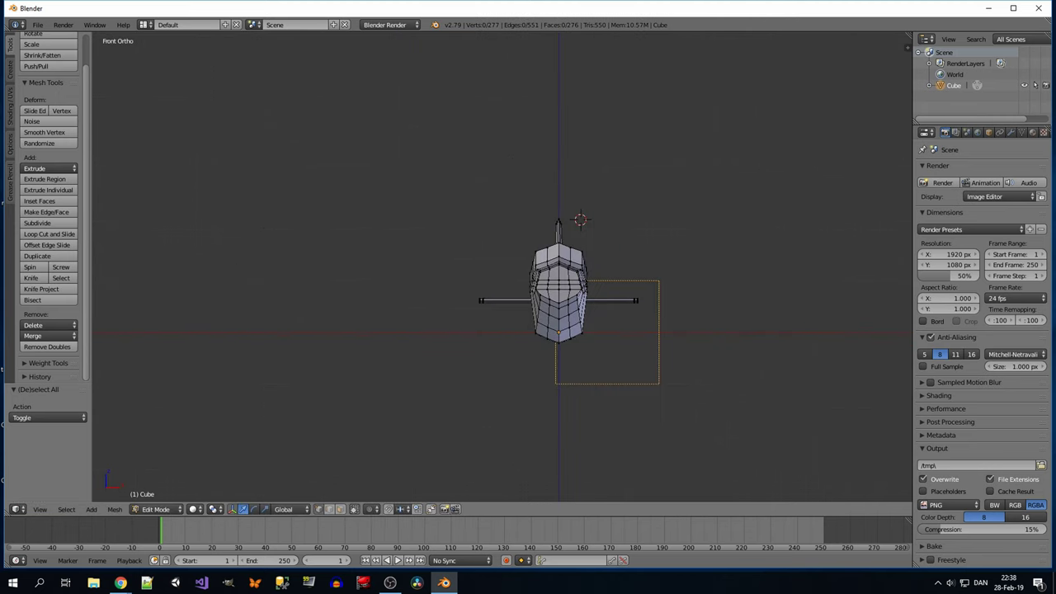
key("KP_3")
key("z")
key("b")
left_click_drag(655, 173, 895, 464)
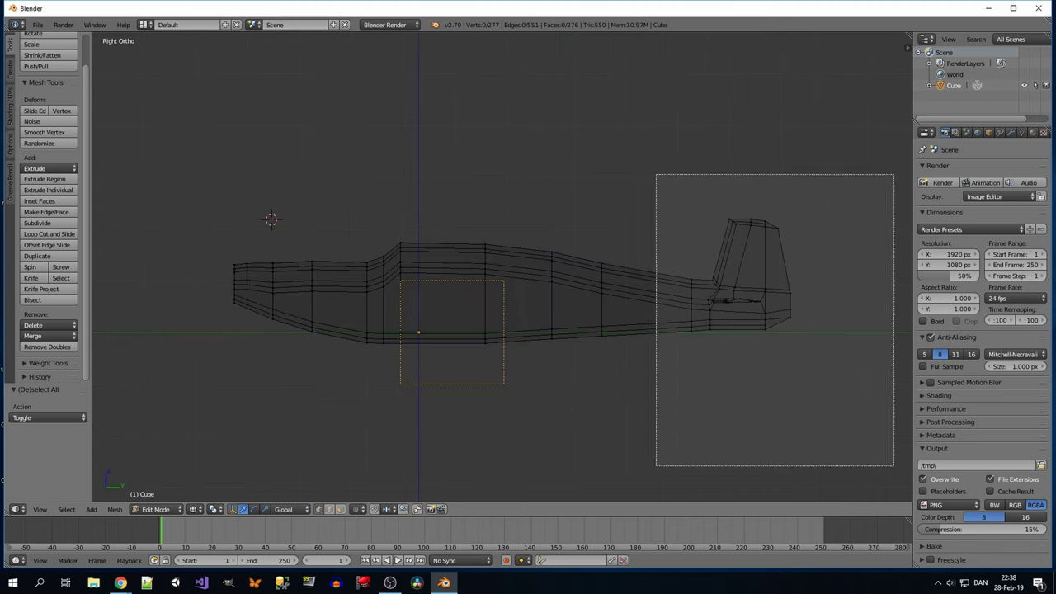
Undo the tail-bottom change and circle-select the cockpit band along the top.
left_click(557, 217)
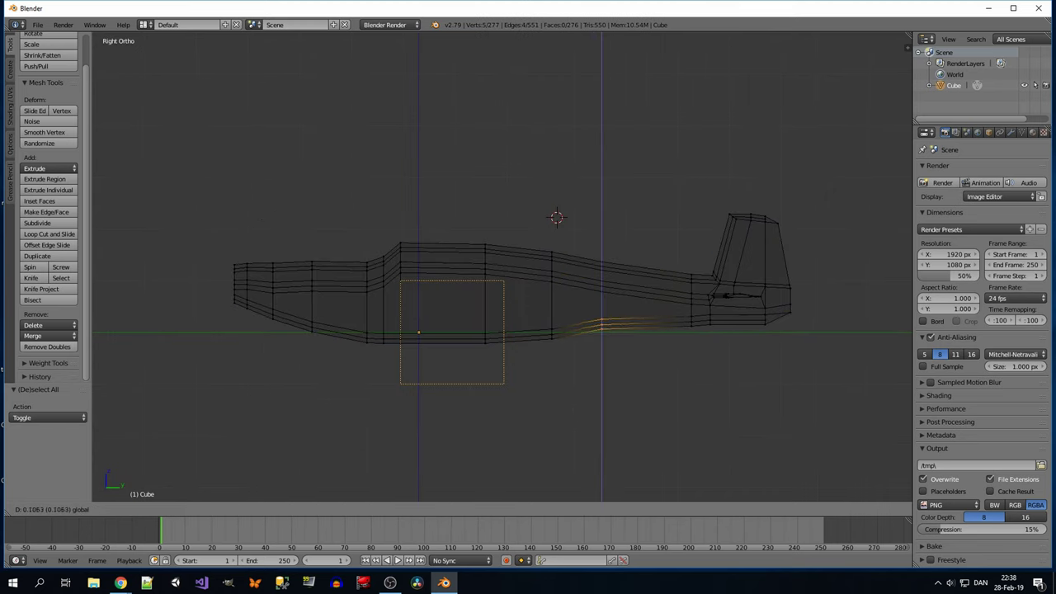
key("Escape")
key("ctrl+z")
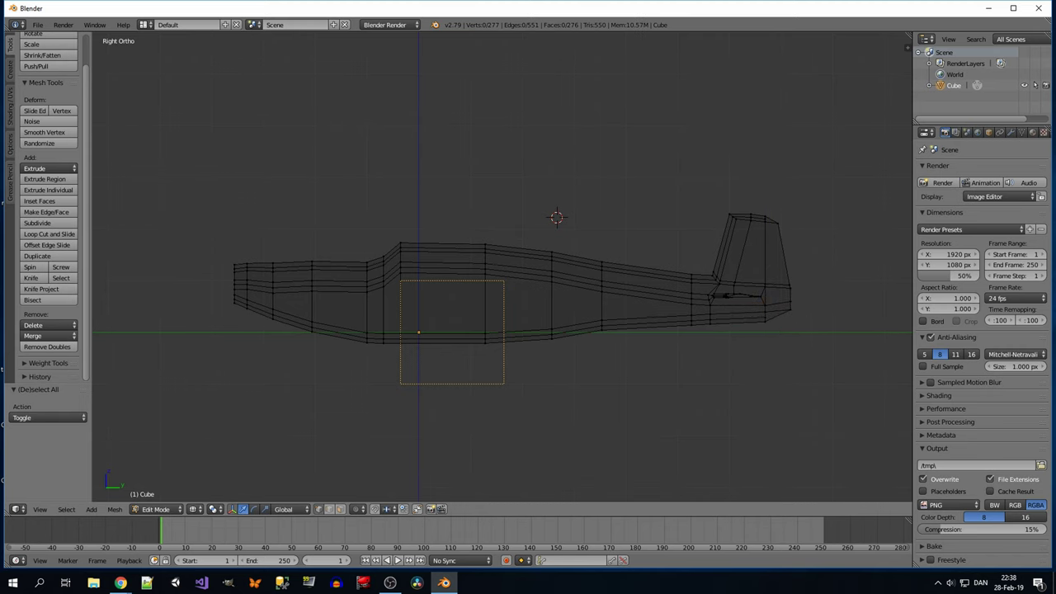
key("c")
left_click_drag(401, 259, 462, 255)
Extrude the cockpit band inward and check it from the front and top views.
key("z")
middle_click_drag(462, 255, 596, 232)
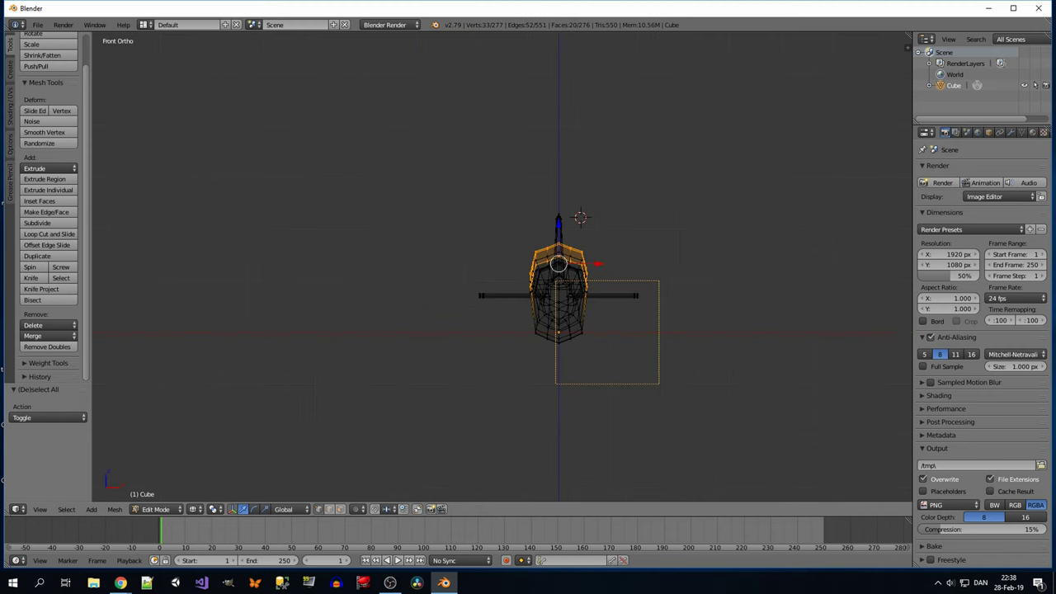
key("e")
key("Return")
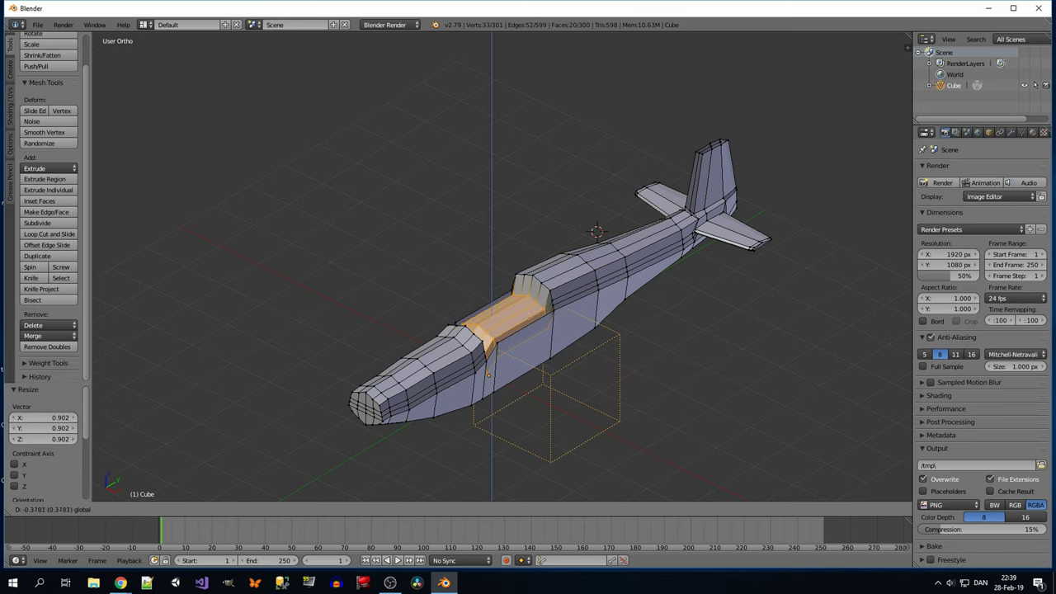
key("KP_1")
key("KP_7")
key("KP_1")
middle_click_drag(528, 281, 578, 248)
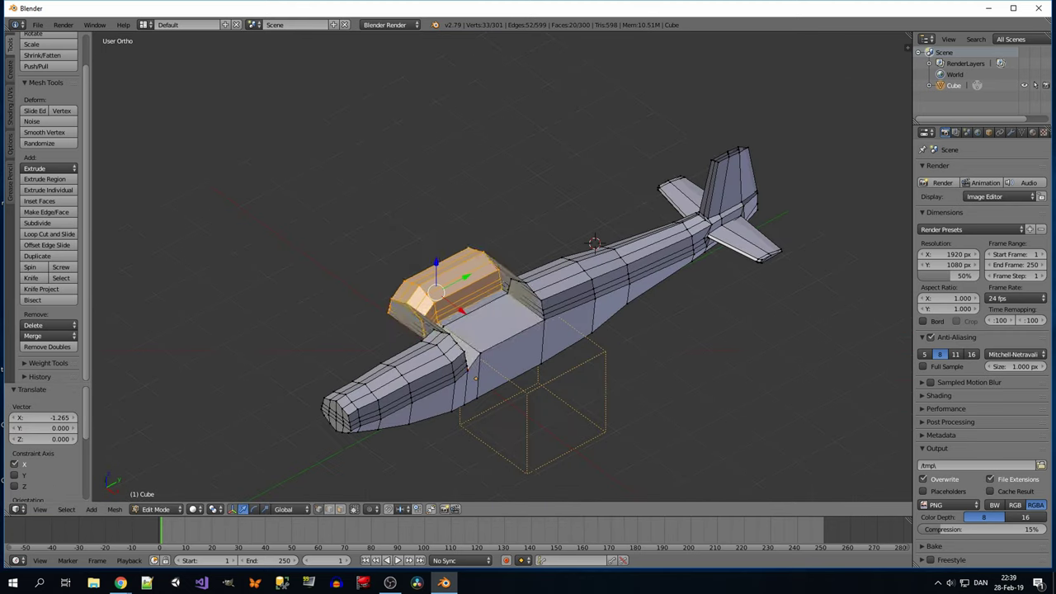
key("KP_3")
key("KP_7")
Try narrowing the cockpit band along X, then undo the resize.
key("s")
key("x")
key("Return")
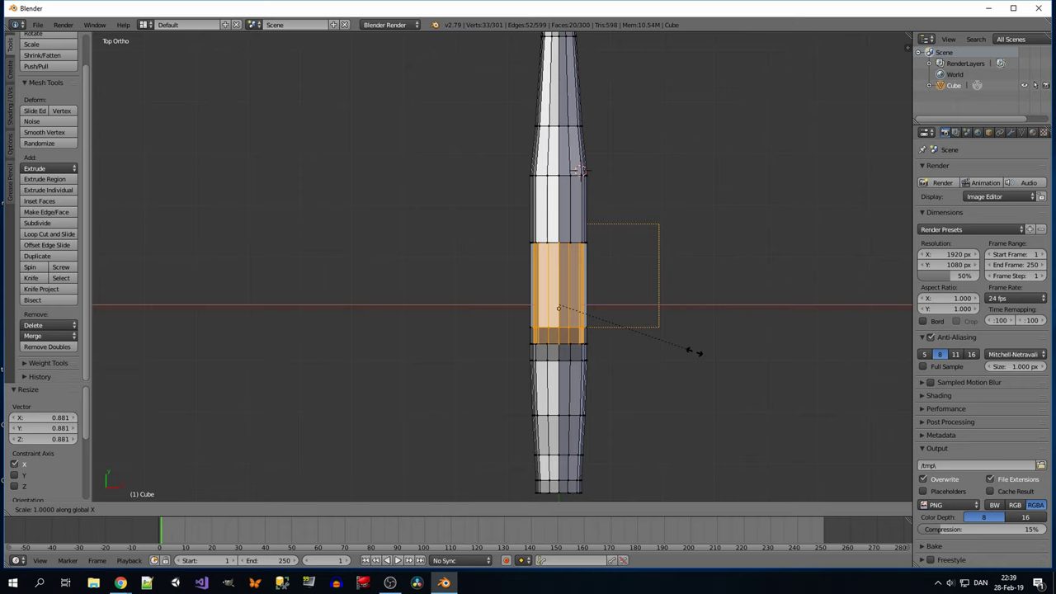
key("Escape")
key("ctrl+z")
key("KP_3")
Try raising the cockpit face along Z, then undo the move.
middle_click_drag(596, 217, 591, 312)
key("KP_3")
key("g")
key("z")
left_click(617, 208)
key("z")
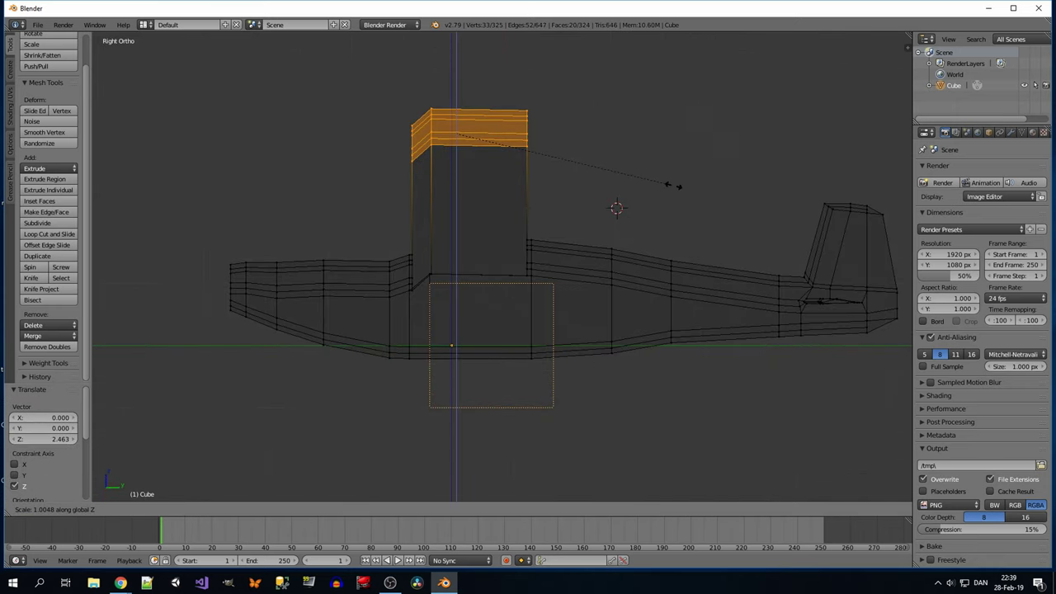
key("Escape")
key("ctrl+z")
key("z")
Orbit around the plane to inspect the recessed cockpit opening, then deselect all faces.
mouse_move(672, 186)
middle_mouse_down()
mouse_move(593, 272)
mouse_move(610, 248)
middle_mouse_up()
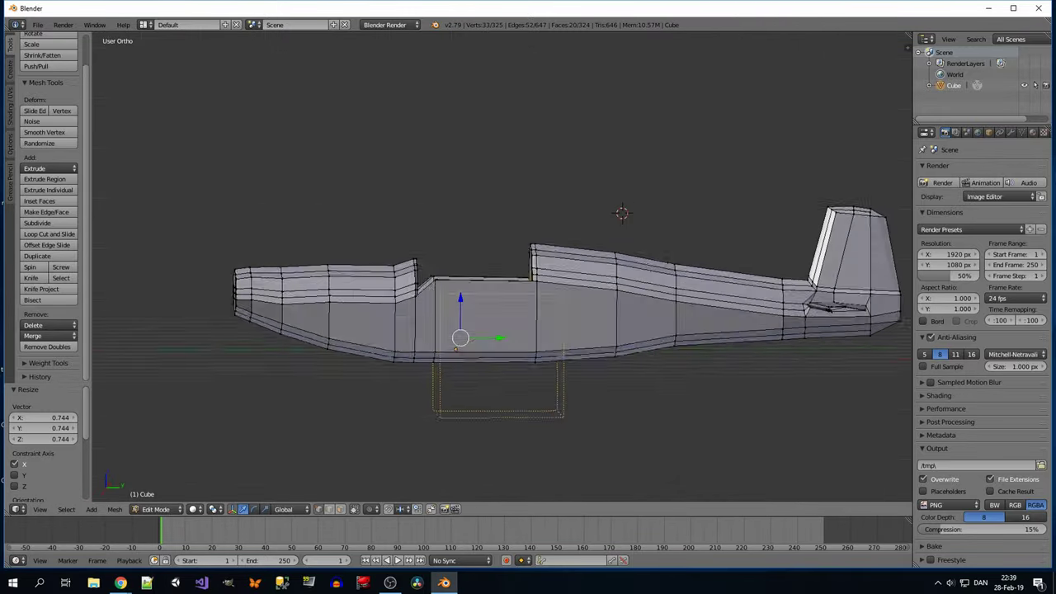
key("KP_3")
scroll(495, 314, "up", 4)
middle_click_drag(495, 313, 560, 272)
key("KP_3")
key("z")
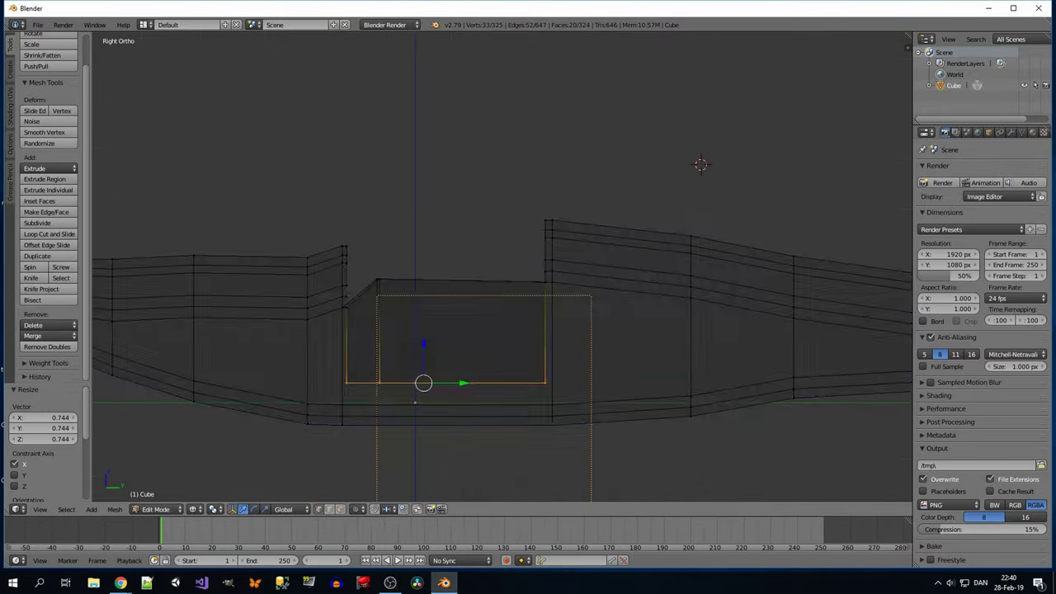
key("z")
mouse_move(495, 313)
middle_mouse_down()
mouse_move(527, 297)
mouse_move(511, 272)
mouse_move(503, 305)
middle_mouse_up()
key("a")
key("KP_3")
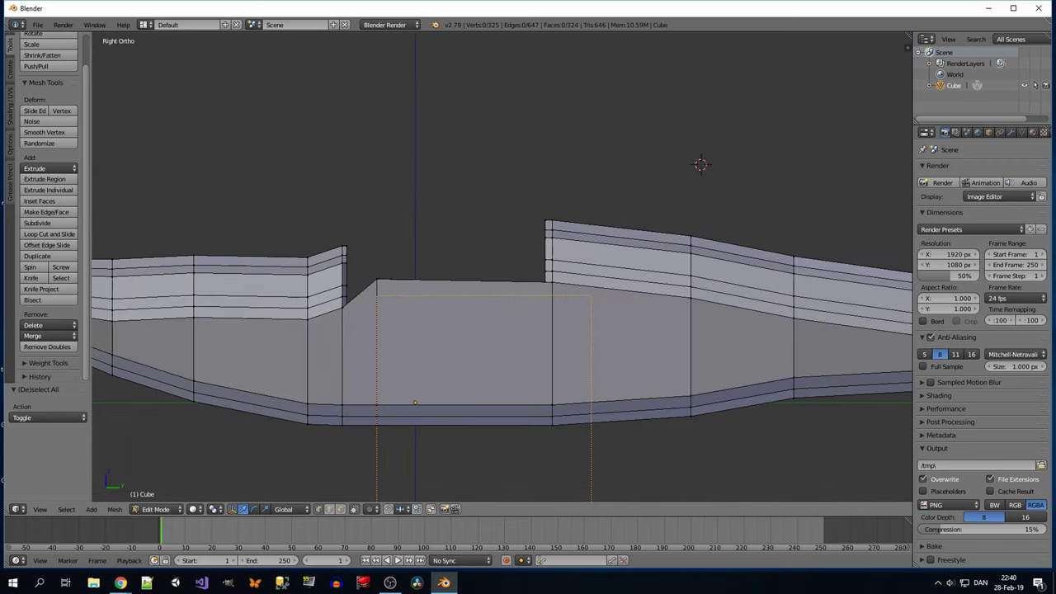
key("z")
scroll(495, 314, "down", 1)
Raise the edge loop at the cockpit's front 0.068 along Z.
right_click(370, 281, "alt")
key("g")
key("z")
key("s")
key("x")
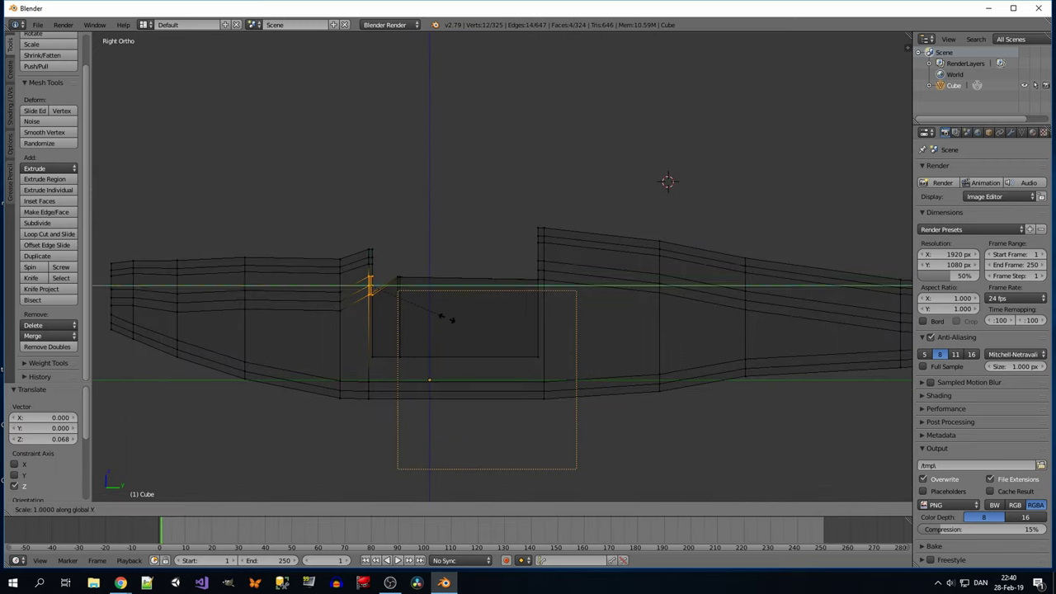
key("z")
middle_click_drag(494, 314, 528, 297)
key("KP_3")
key("a")
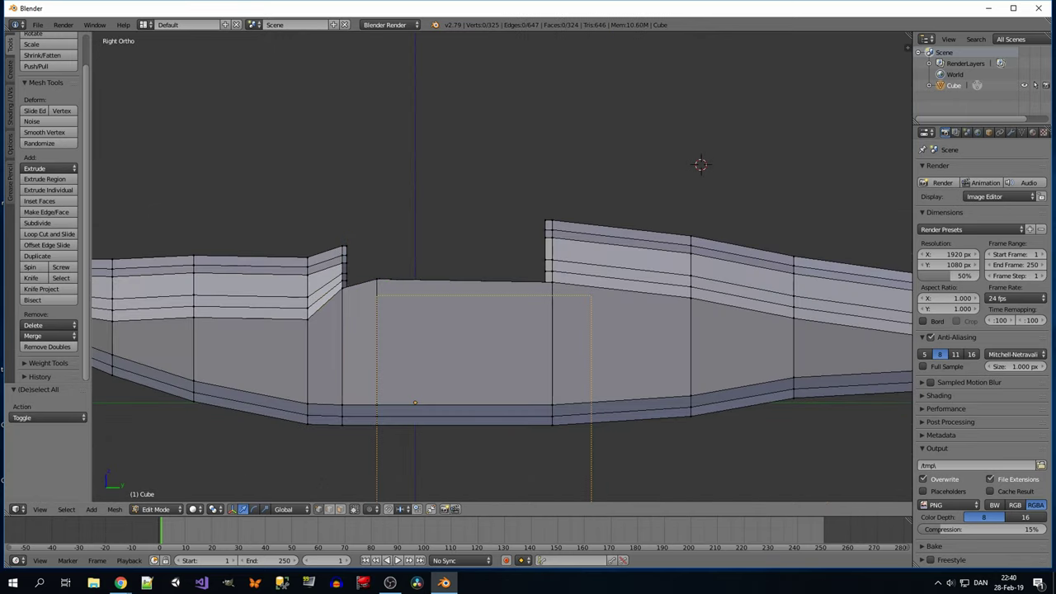
key("z")
Select fuselage edges beside the cockpit and orbit to check the opening.
key("g")
key("z")
scroll(501, 272, "down", 1)
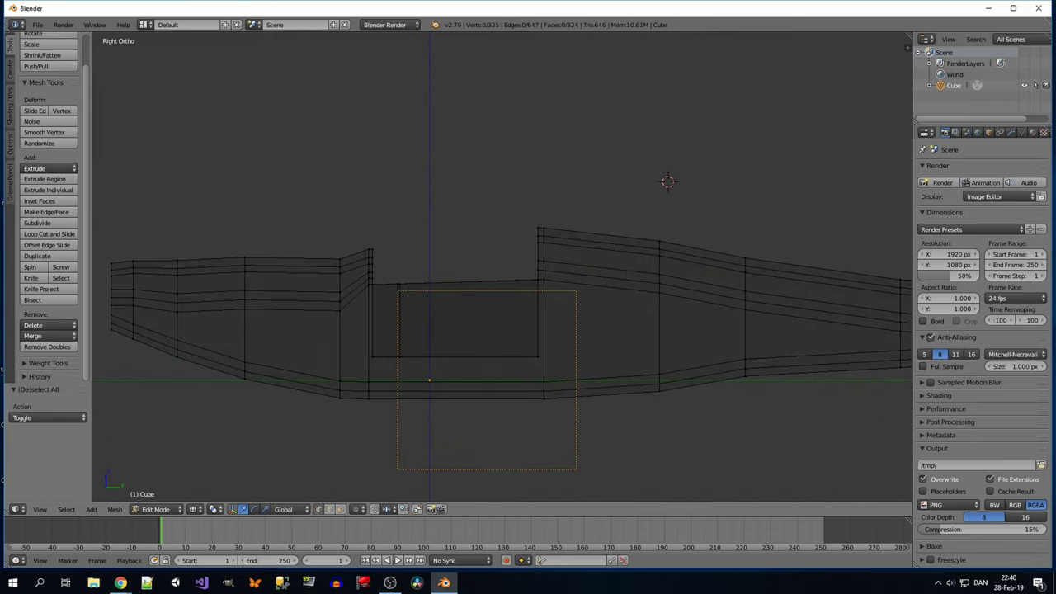
right_click(539, 235)
key("a")
scroll(502, 272, "down", 3)
key("z")
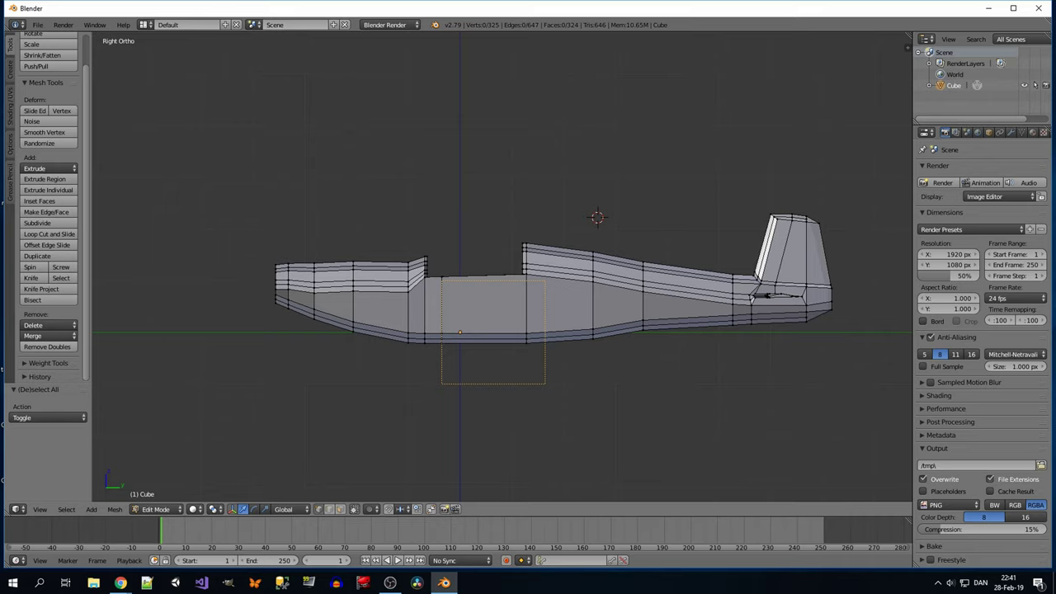
key("z")
scroll(502, 272, "up", 2)
right_click(391, 248)
Widen the tapered rear fuselage section slightly along X, by a factor of about 1.087.
key("z")
middle_click_drag(495, 289, 528, 248)
scroll(502, 272, "up", 3)
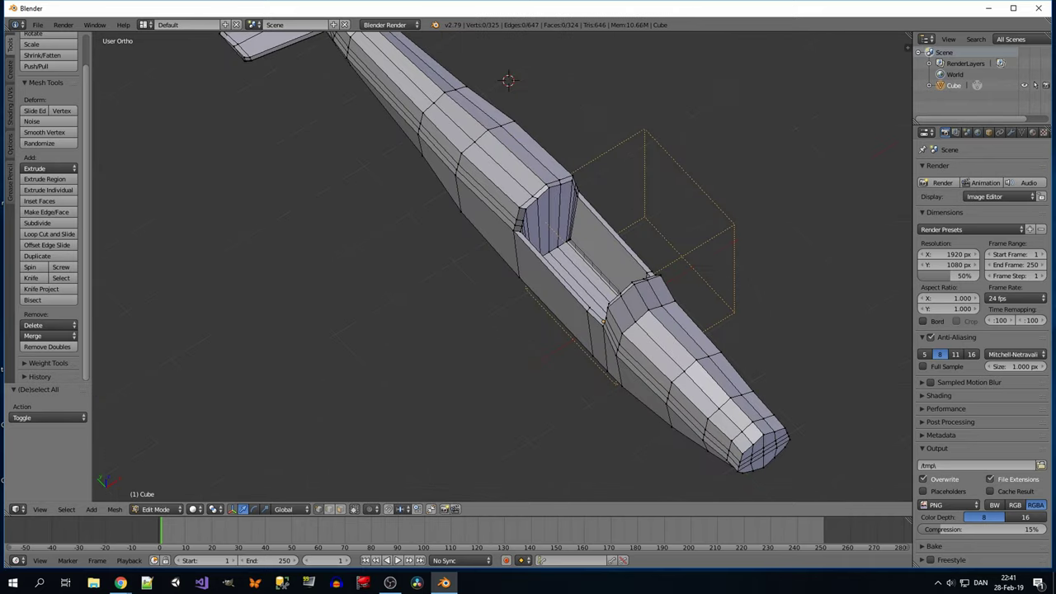
key("KP_3")
key("KP_7")
key("z")
key("b")
left_click_drag(474, 132, 647, 432)
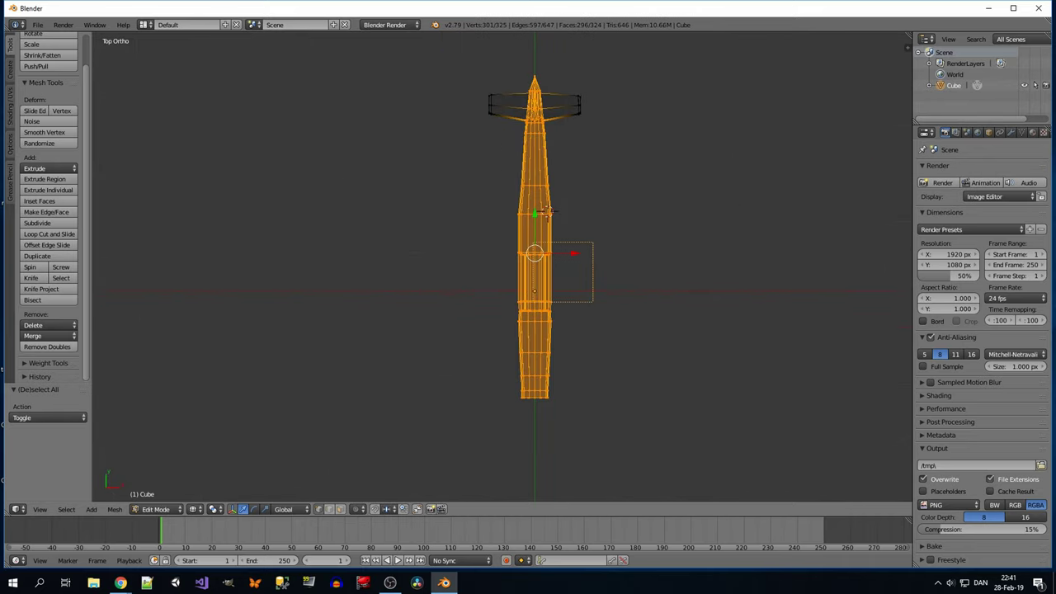
key("s")
key("Escape")
key("ctrl+z")
key("ctrl+z")
key("ctrl+z")
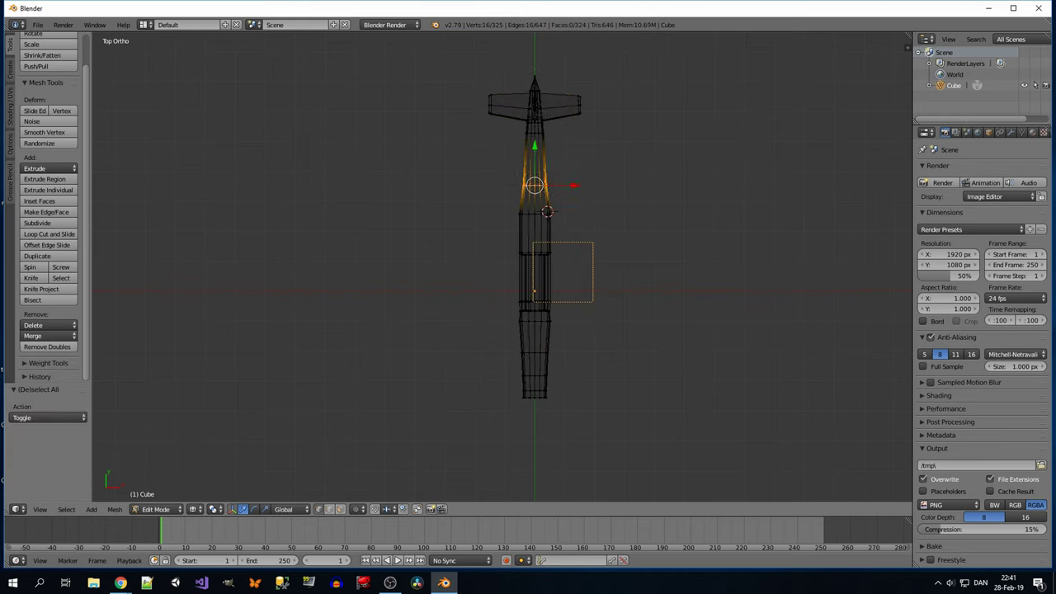
key("z")
key("s")
key("x")
key("Return")
key("KP_3")
scroll(501, 272, "down", 1)
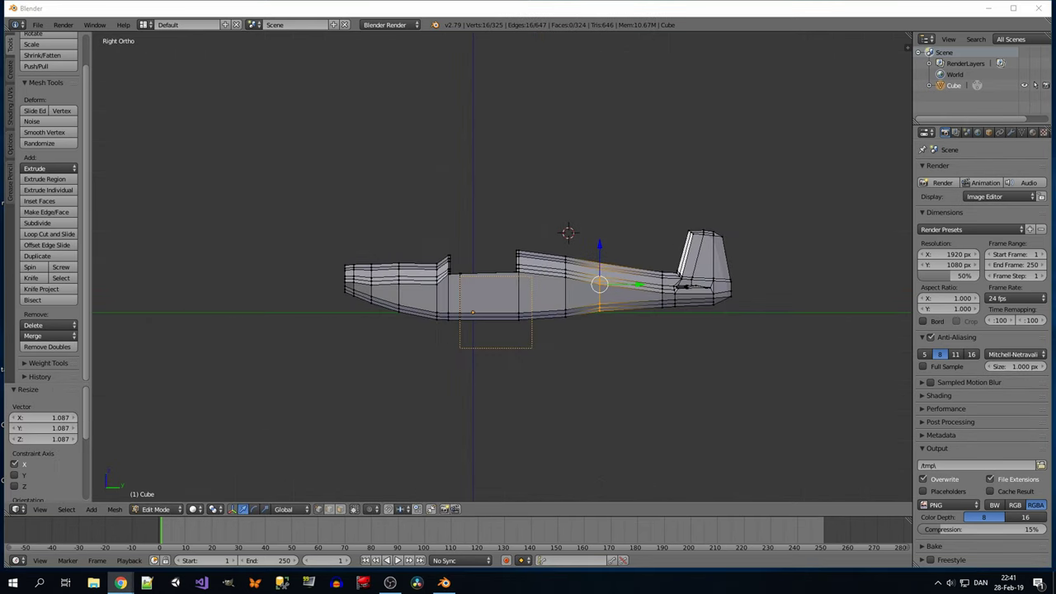
Narrow the upper fuselage and tail vertices along X to about 0.846.
key("KP_8")
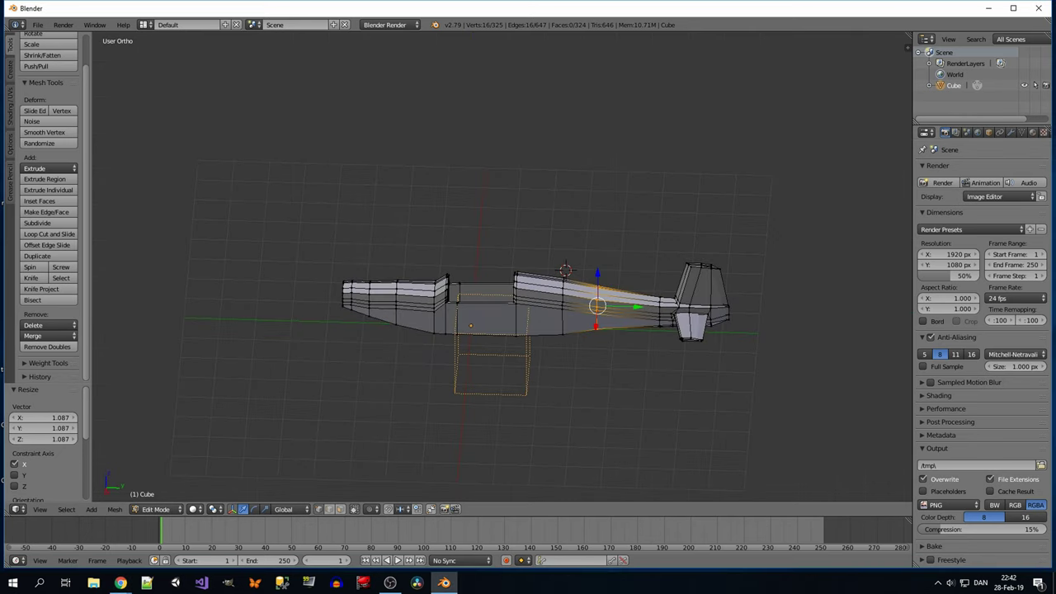
key("KP_7")
key("KP_3")
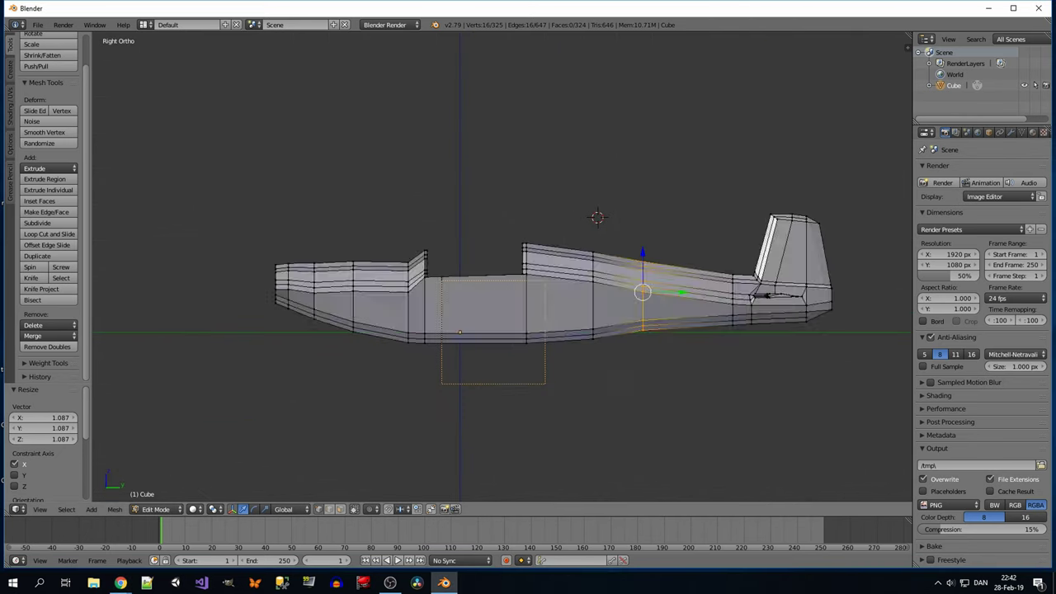
key("a")
key("z")
key("b")
left_click_drag(220, 127, 732, 297)
key("b")
left_click_drag(570, 221, 746, 305)
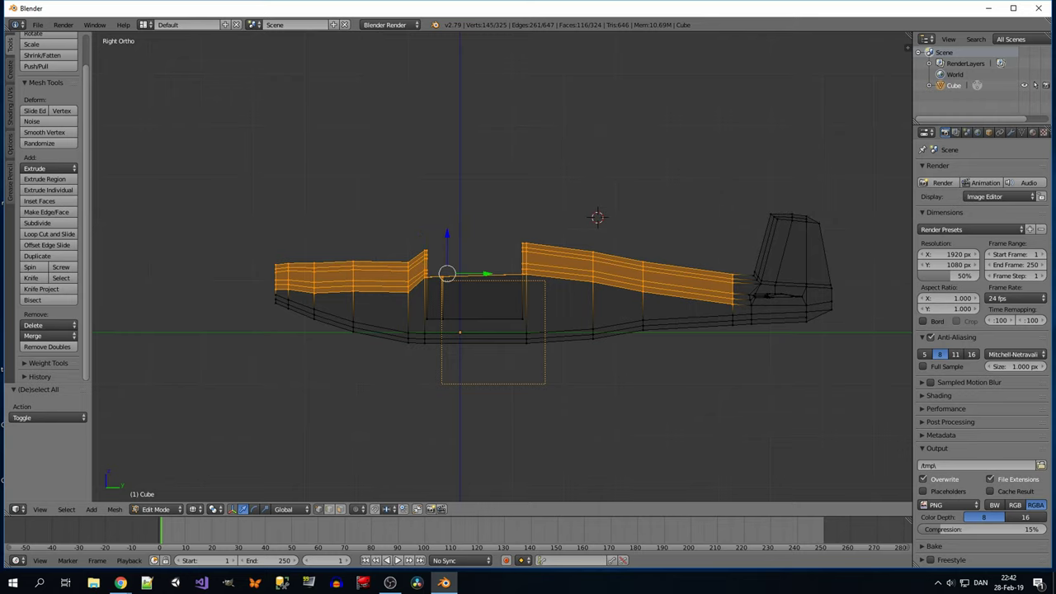
key("KP_1")
key("s")
key("x")
key("Return")
key("KP_8")
key("a")
key("z")
mouse_move(527, 272)
middle_mouse_down()
mouse_move(577, 248)
mouse_move(627, 247)
mouse_move(528, 247)
mouse_move(578, 231)
middle_mouse_up()
Box-select the upper nose, rear and top edges for more narrowing, then cancel the scale.
key("KP_3")
key("a")
key("a")
key("z")
key("b")
left_click_drag(193, 219, 409, 272)
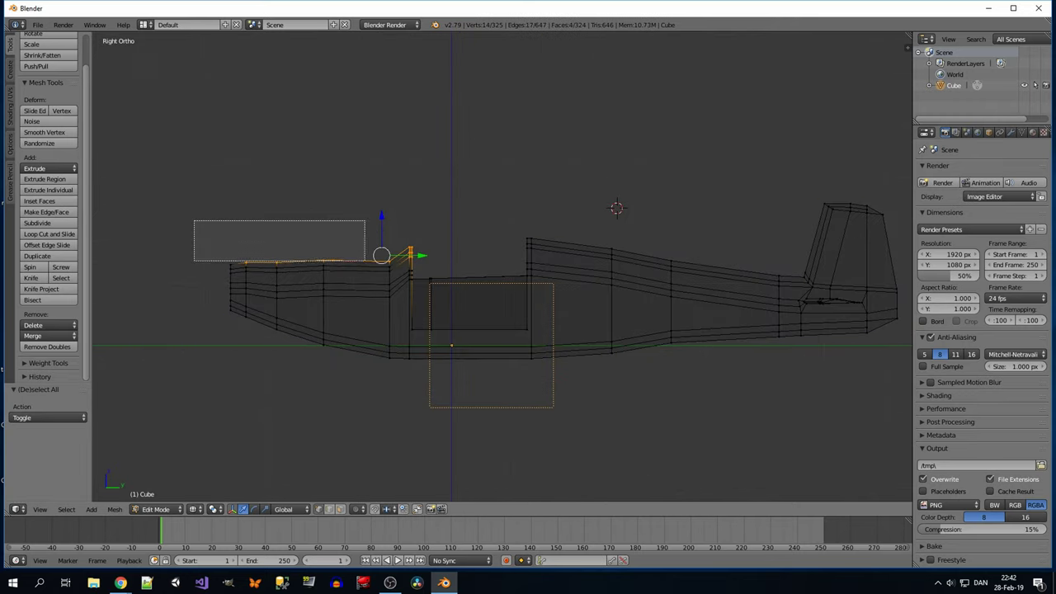
key("b")
left_click_drag(506, 211, 684, 272)
key("b")
left_click_drag(740, 250, 816, 285)
key("KP_1")
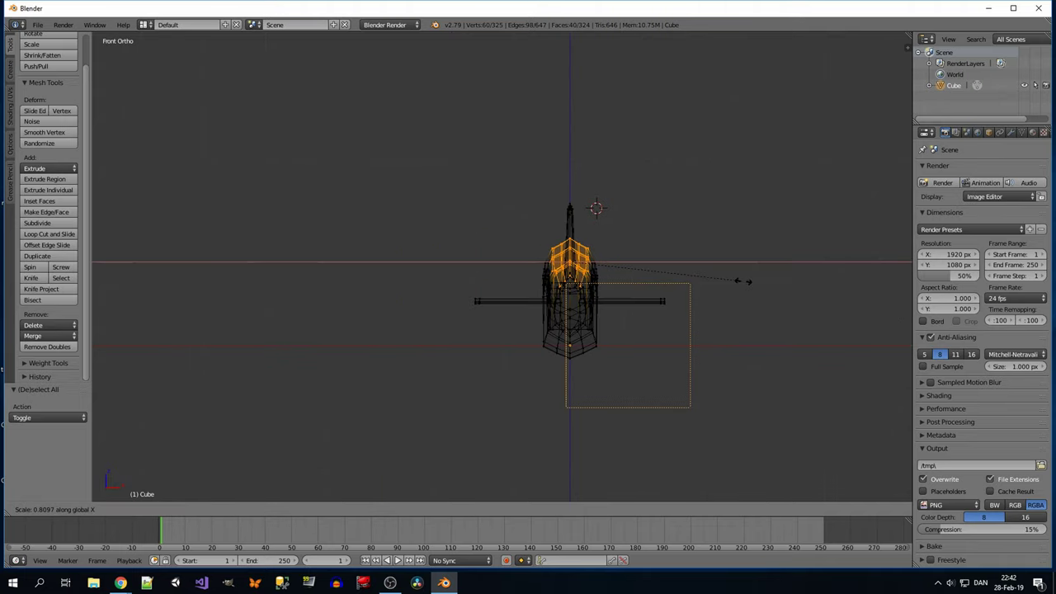
key("Escape")
key("a")
key("z")
mouse_move(766, 291)
middle_mouse_down()
mouse_move(709, 247)
mouse_move(627, 247)
mouse_move(561, 264)
middle_mouse_up()
key("KP_3")
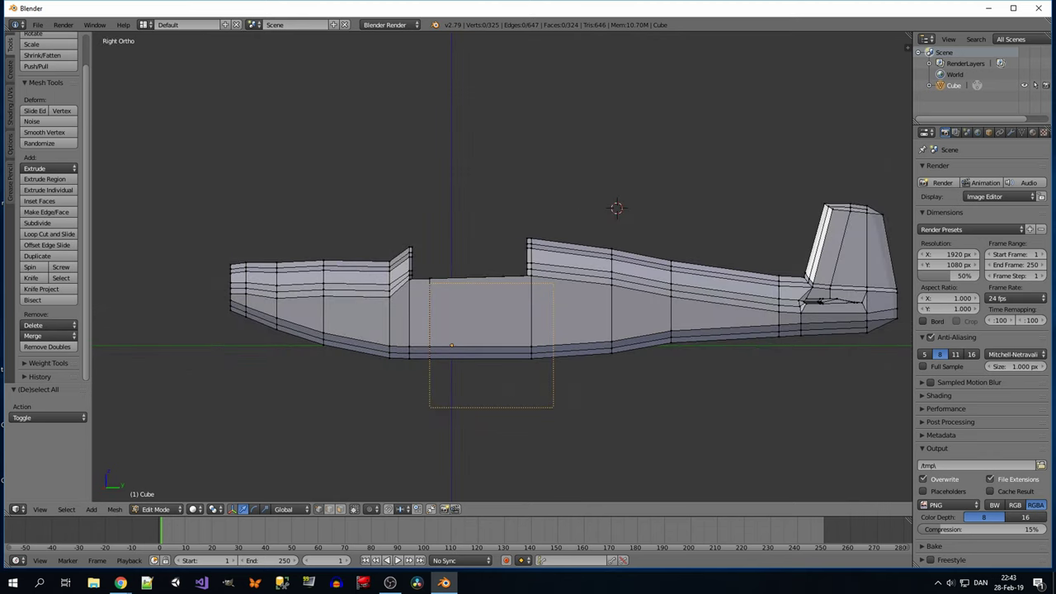
Extrude the bottom strip under the cockpit downward into a shallow belly block.
key("z")
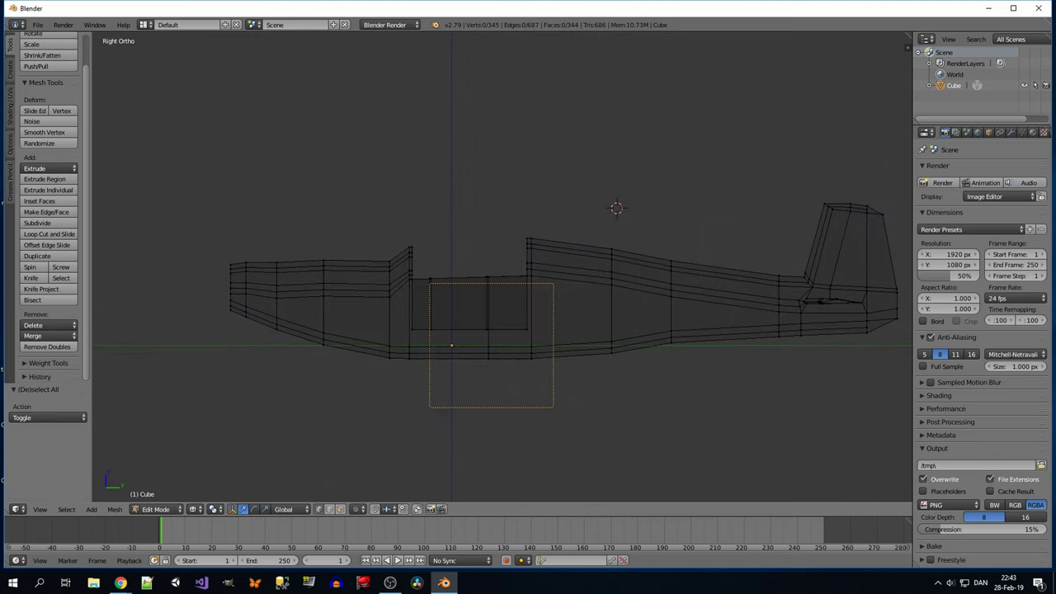
right_click(536, 338, "alt")
scroll(536, 338, "down", 1)
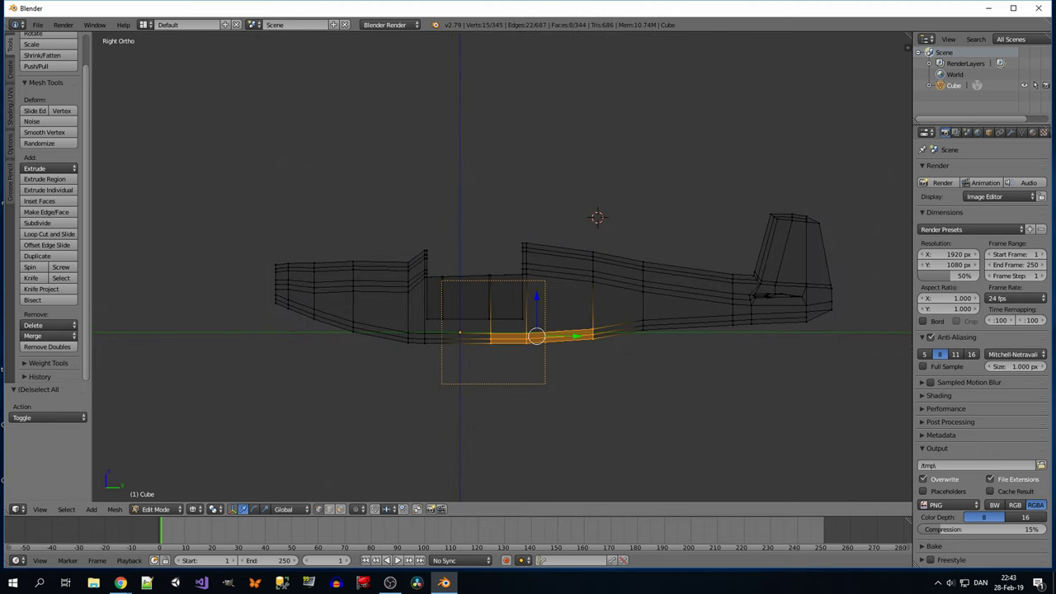
key("Escape")
key("ctrl+z")
scroll(528, 330, "up", 2)
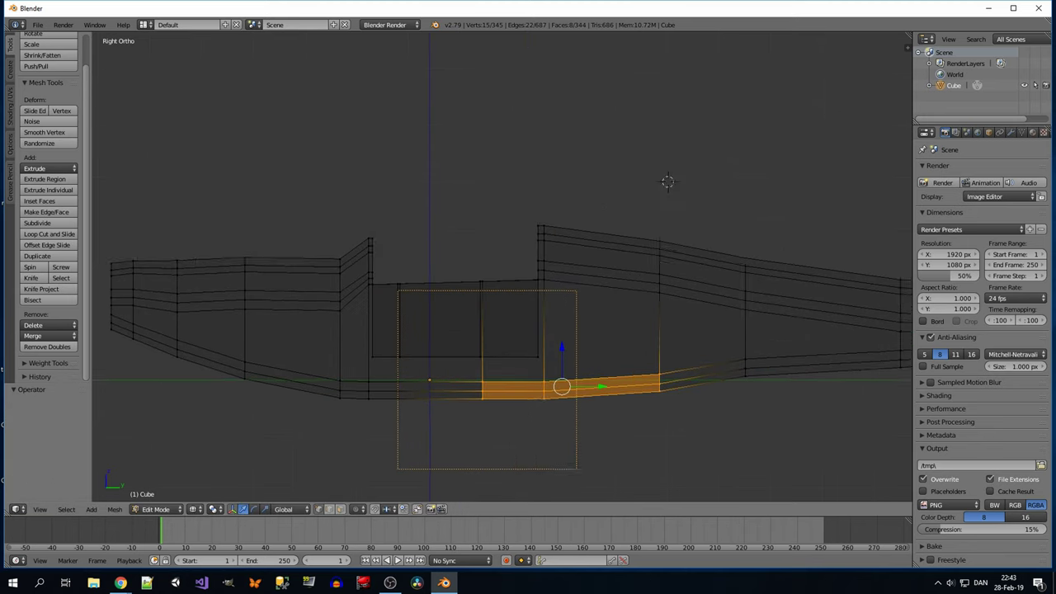
key("g")
key("z")
key("Return")
key("ctrl+z")
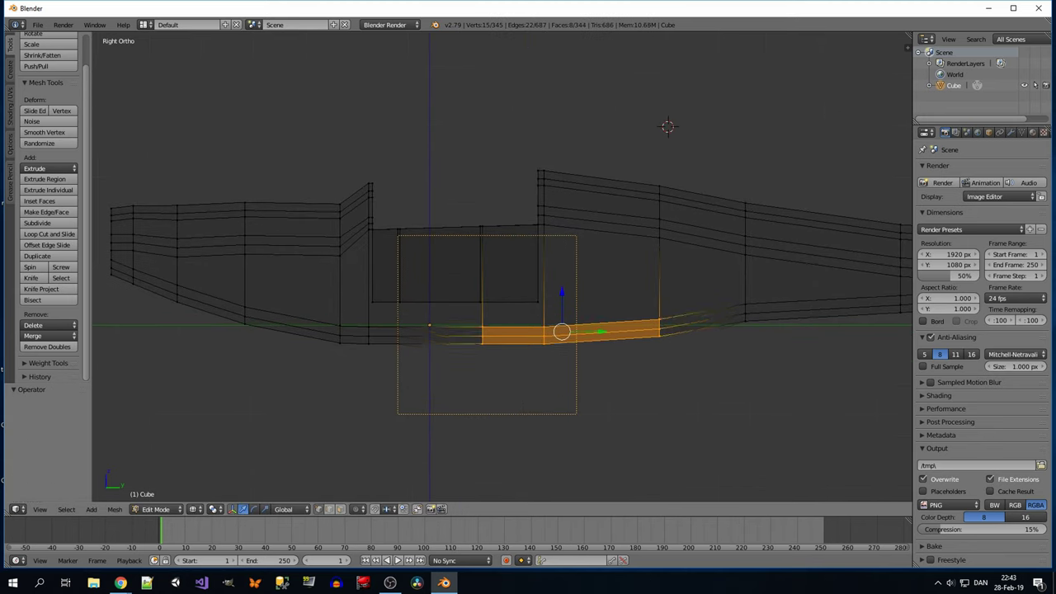
key("Escape")
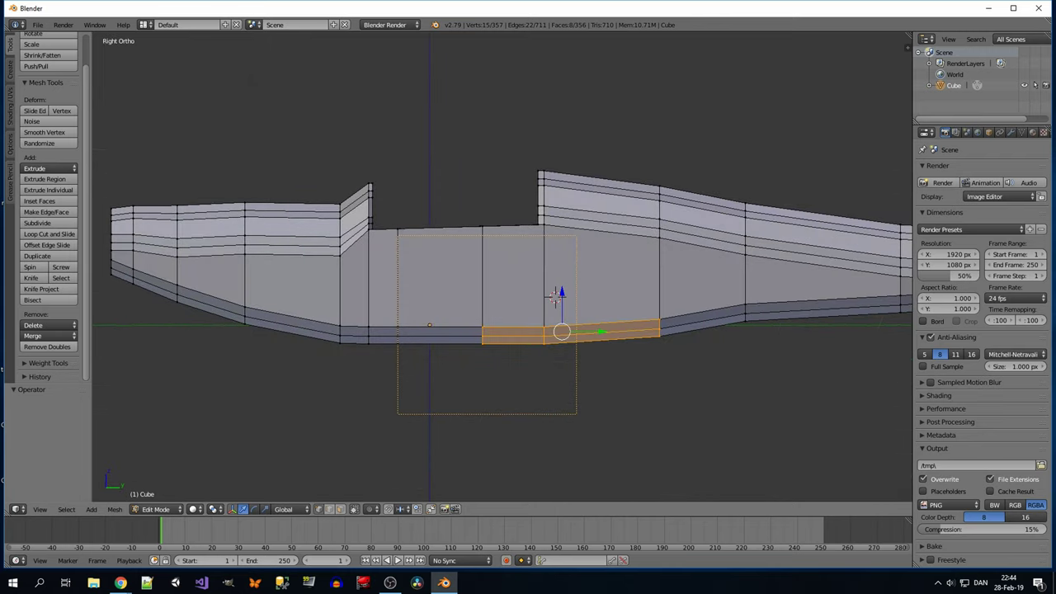
key("a")
middle_click_drag(555, 295, 462, 313)
key("z")
key("z")
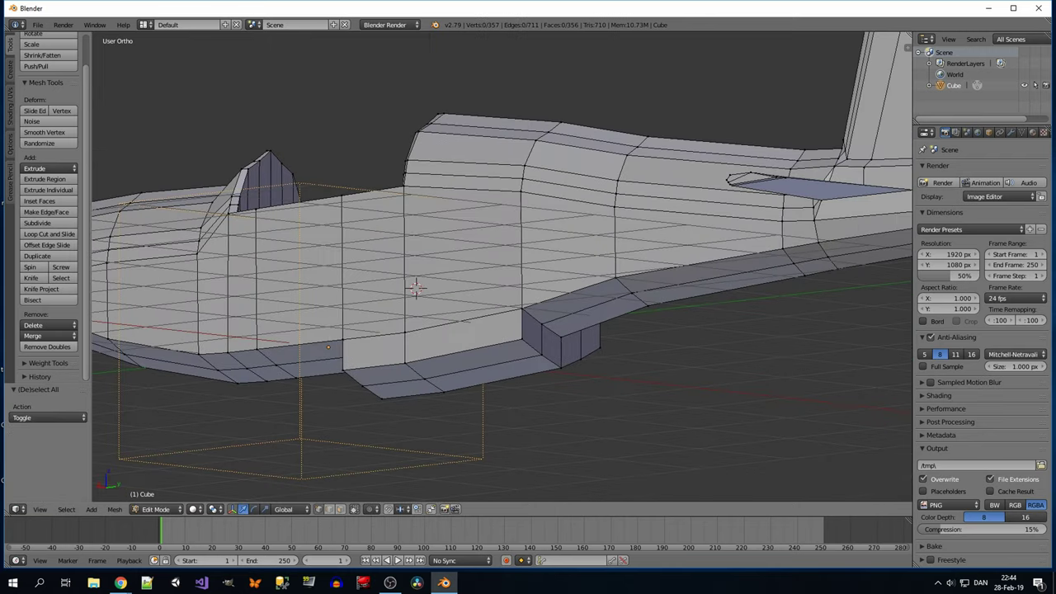
Merge the belly block's rear corner vertices at the last selected vertex to form a slope.
right_click(528, 342)
key("w")
left_click(528, 331)
key("w")
left_click(528, 331)
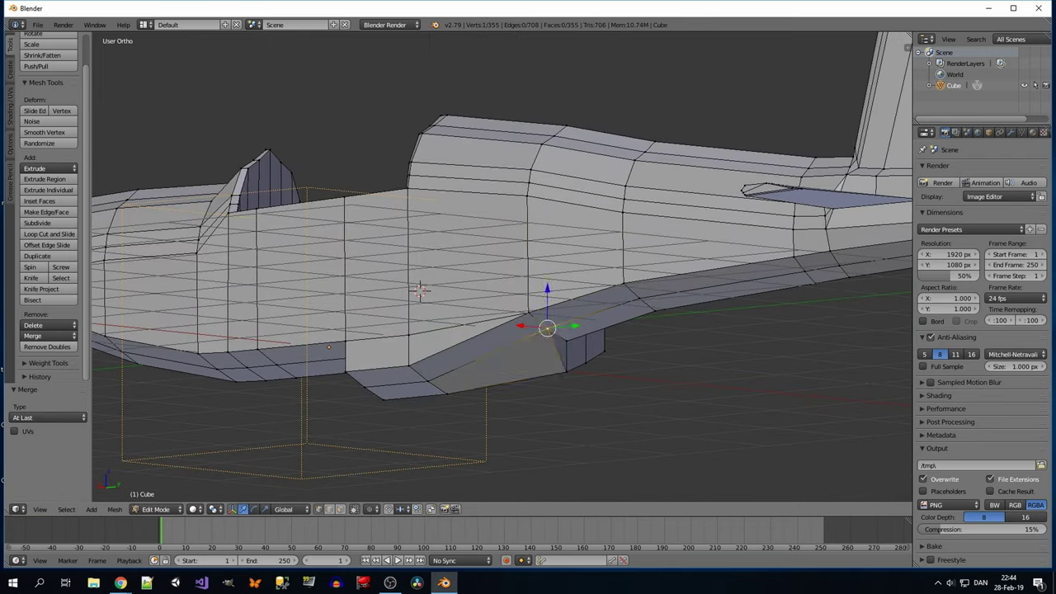
key("w")
key("alt+m")
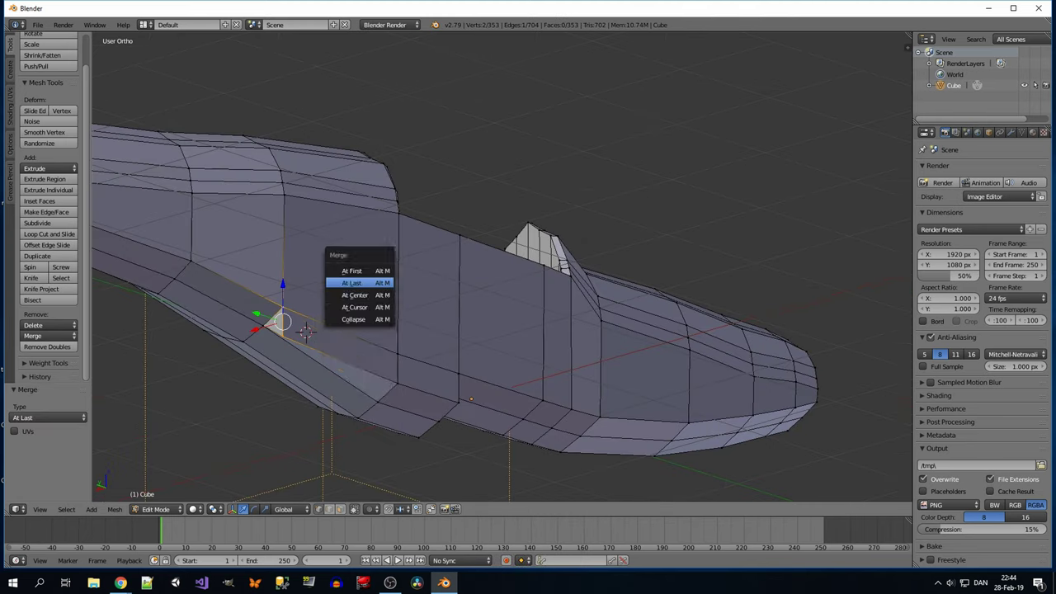
left_click(358, 295)
key("a")
key("KP_3")
scroll(532, 285, "up", 2)
Add an edge loop to the fuselage and select the side face loop below the cockpit.
key("z")
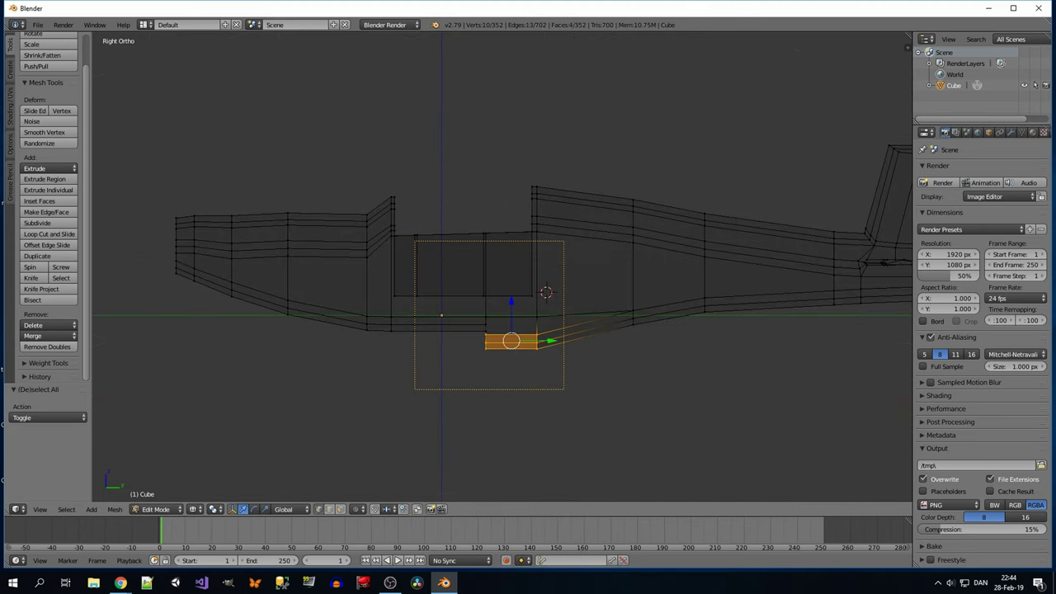
key("z")
middle_click_drag(546, 292, 546, 291)
key("KP_3")
key("a")
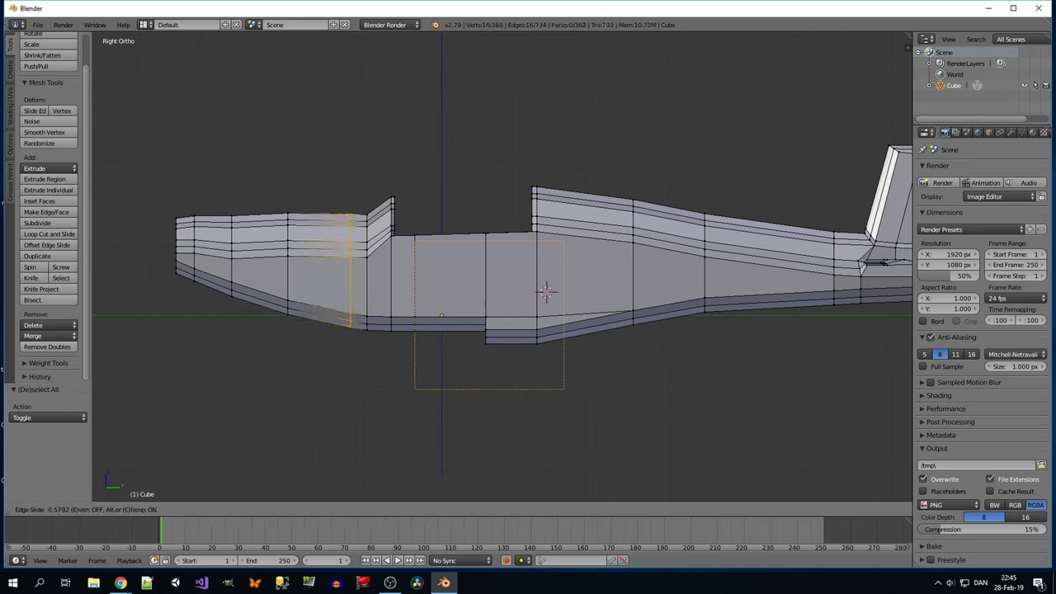
key("Return")
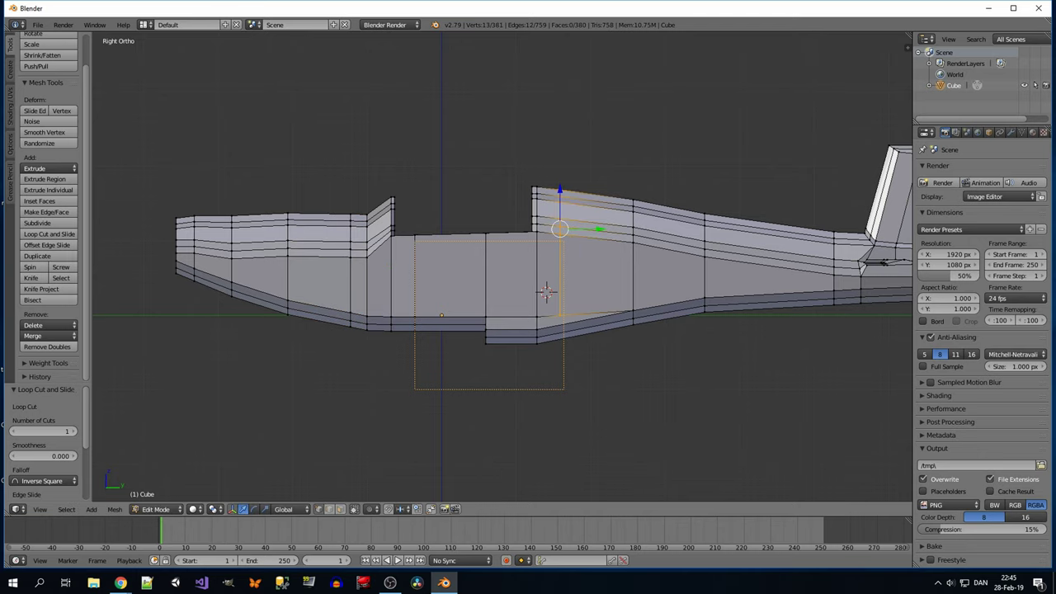
left_click(546, 292)
middle_click_drag(545, 292, 578, 346)
key("a")
left_click(544, 292, "alt")
Reshape the face band: widen it along X, flatten it vertically and shorten it lengthwise.
key("KP_7")
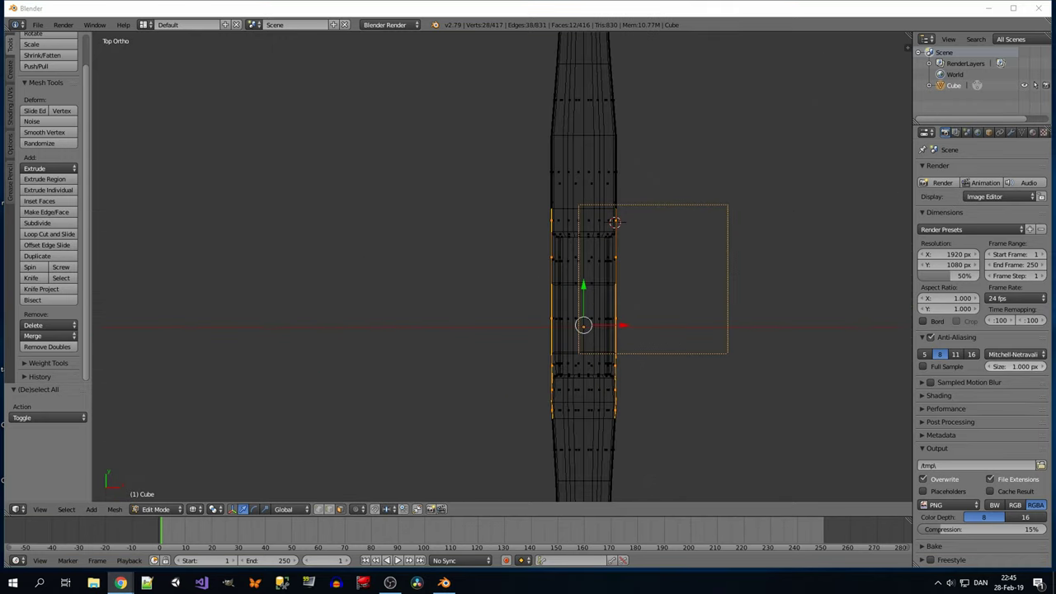
key("s")
key("x")
left_click(627, 224)
key("KP_3")
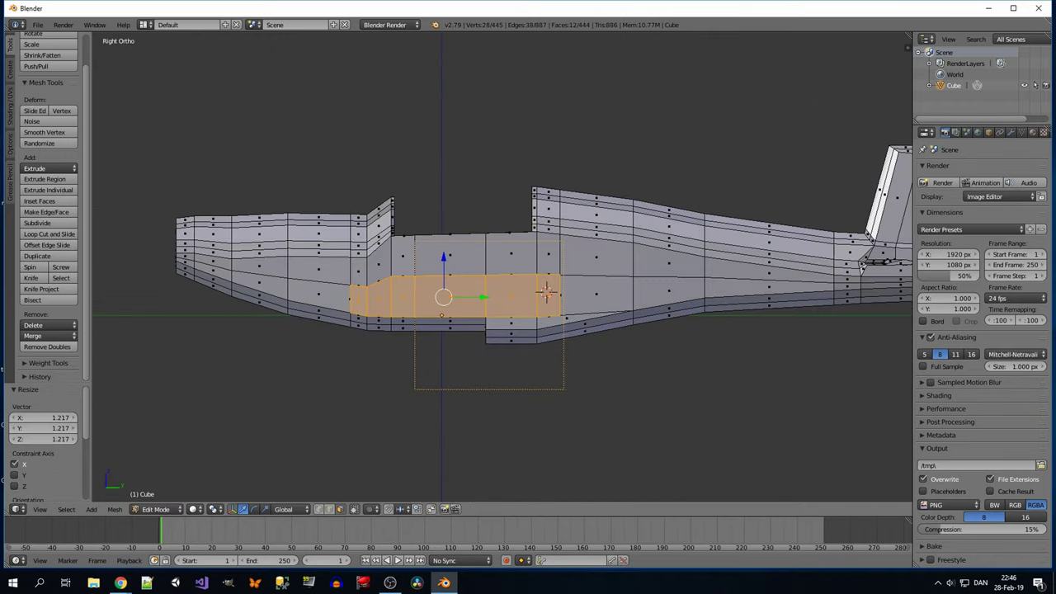
key("KP_1")
key("s")
key("x")
key("Escape")
key("s")
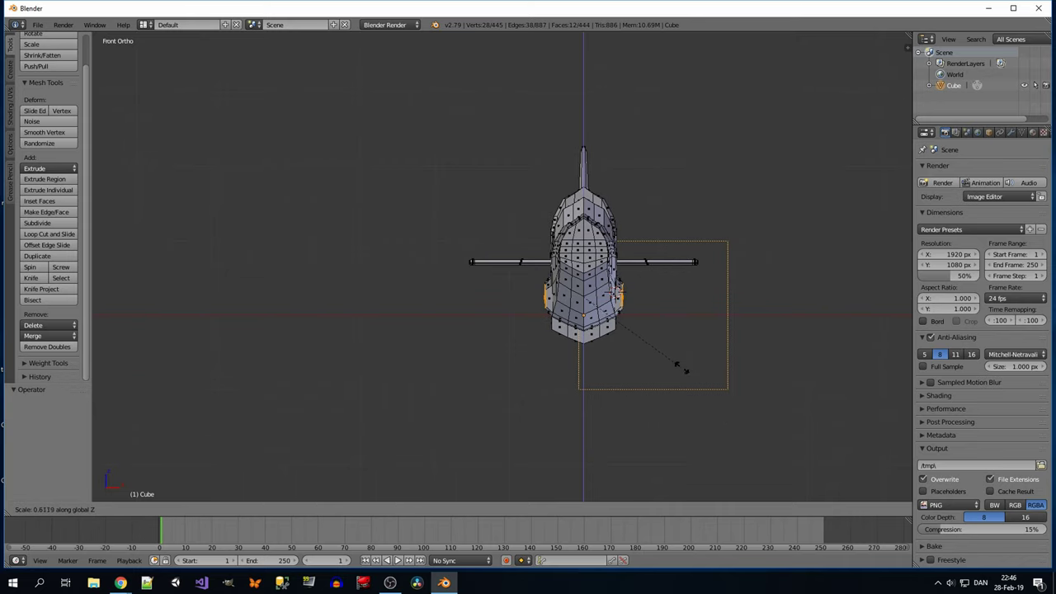
key("Escape")
key("z")
key("KP_3")
key("z")
key("g")
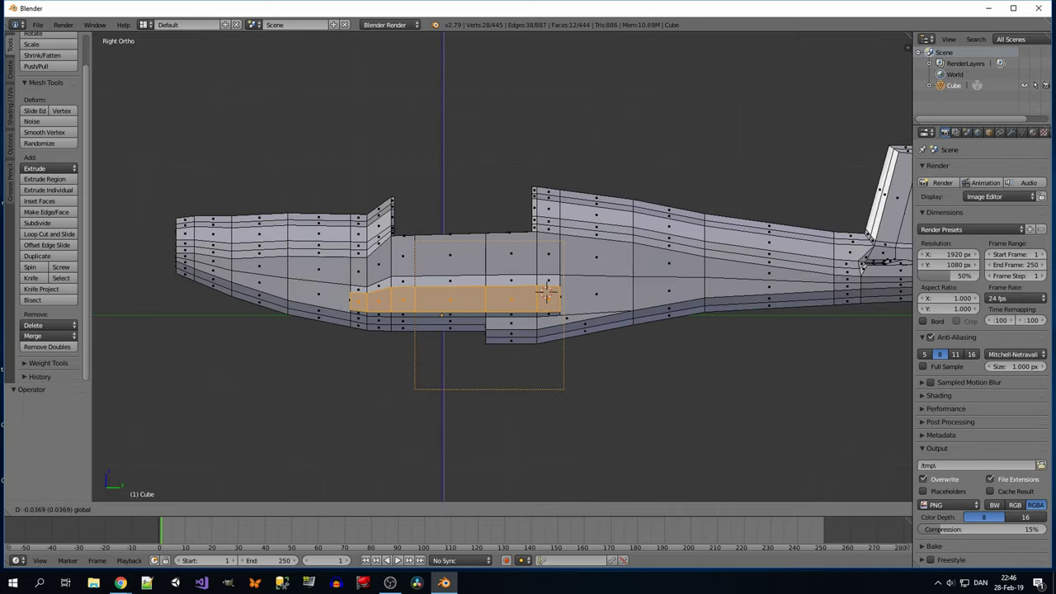
left_click(691, 375)
Extrude the side face band outward to start the wings.
middle_click_drag(691, 376, 603, 237)
key("KP_Decimal")
key("KP_3")
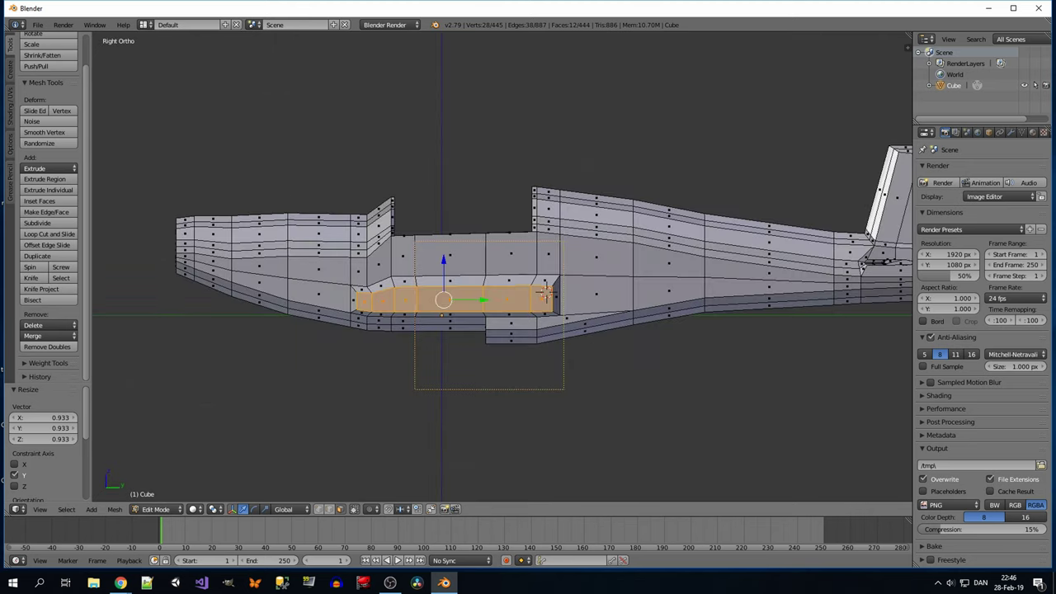
key("KP_7")
key("e")
key("Escape")
Stretch the band along X into full-span wings.
key("s")
key("x")
left_click(789, 381)
scroll(791, 376, "down", 3)
key("s")
key("x")
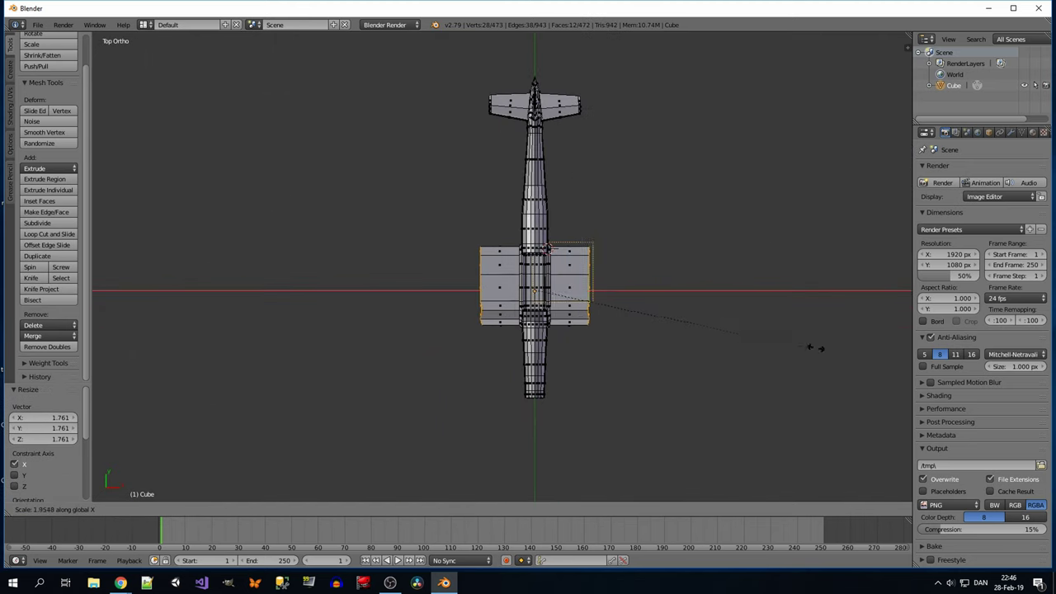
key("Escape")
Flatten the left wing-tip edge by scaling it to 0 along X.
key("z")
key("b")
left_click_drag(319, 205, 384, 424)
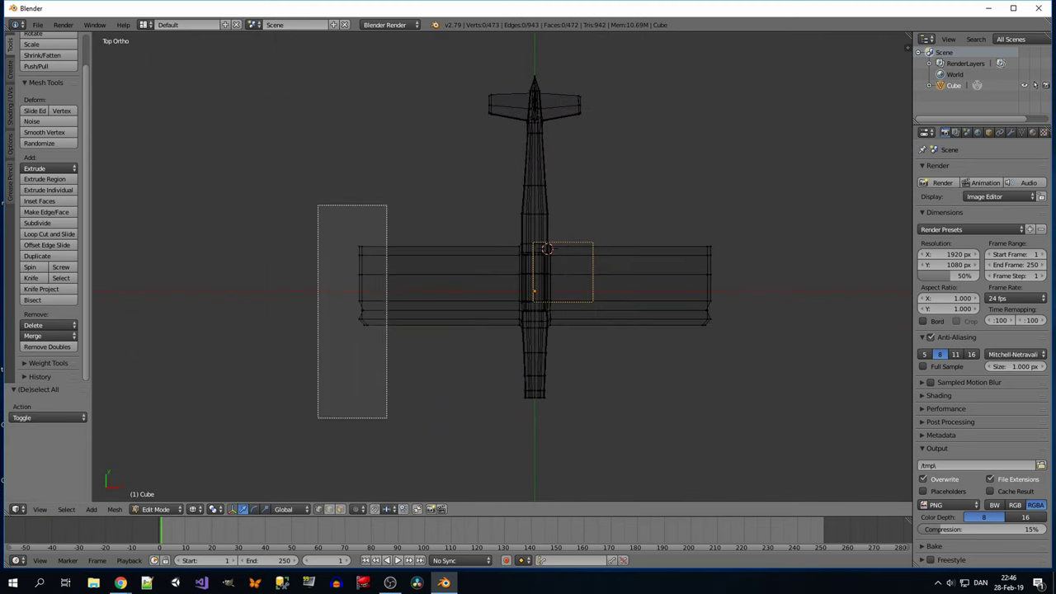
key("s")
key("x")
key("0")
key("Return")
Select the right wing-tip edge and add an edge loop across the wing.
right_click(709, 272, "alt")
scroll(767, 389, "down", 1)
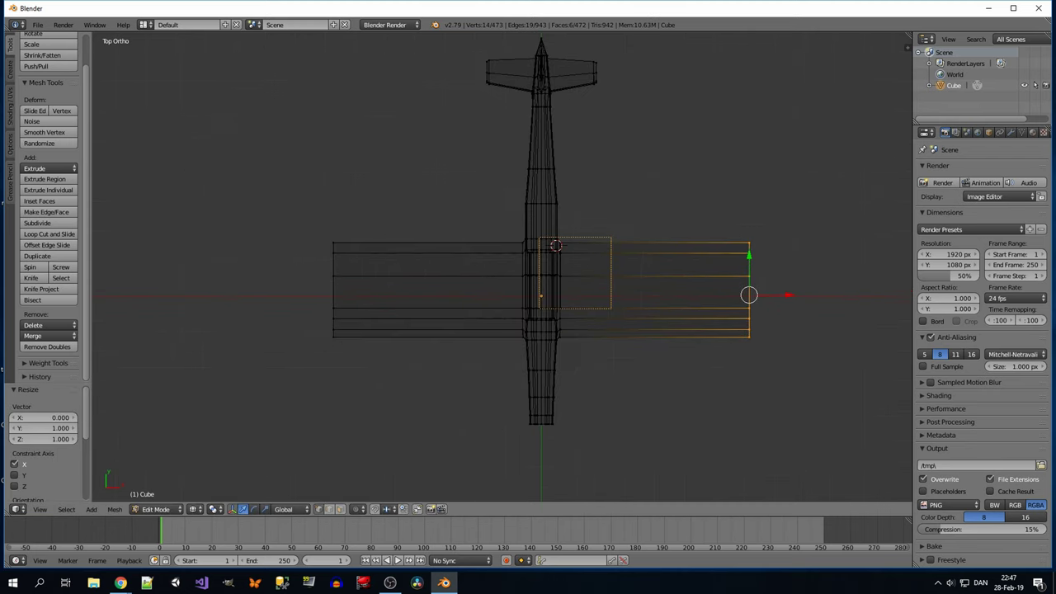
key("Return")
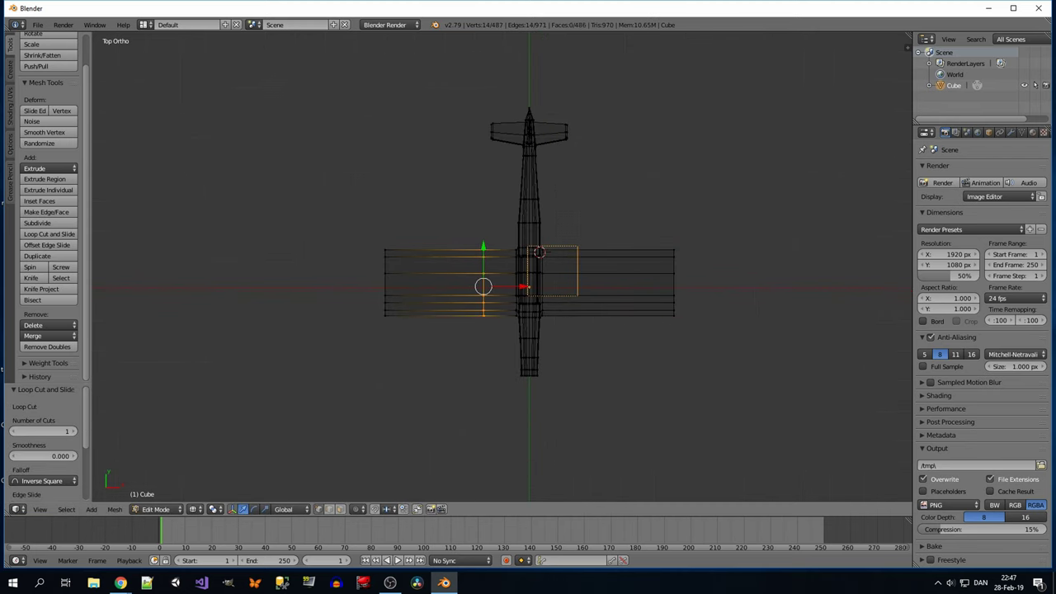
key("Return")
scroll(503, 264, "up", 1)
Narrow the outer wing-tip vertices along Y.
key("a")
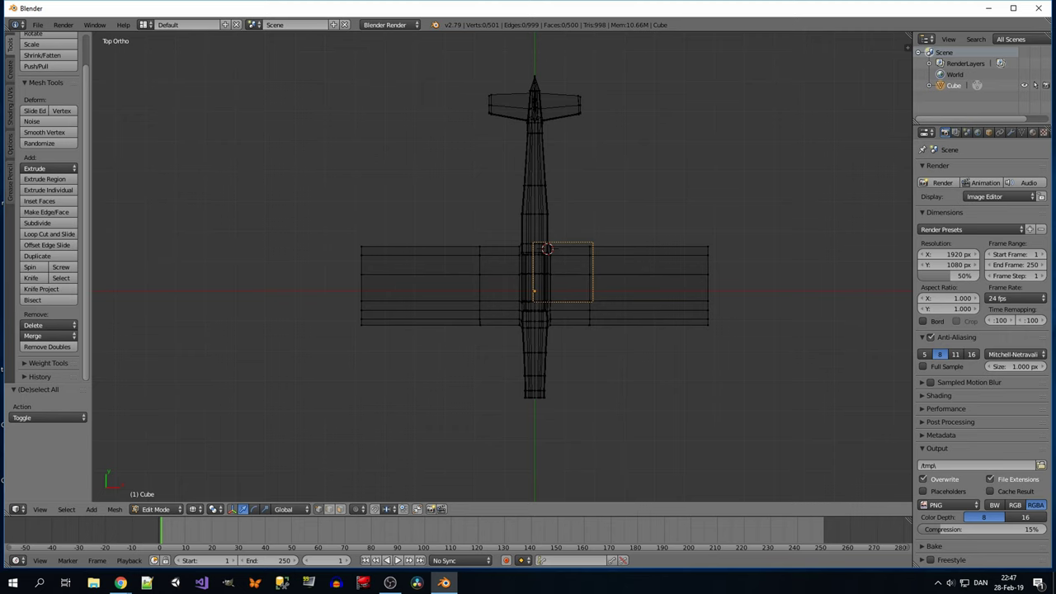
key("b")
left_click_drag(312, 202, 407, 264)
key("ctrl+z")
key("ctrl+z")
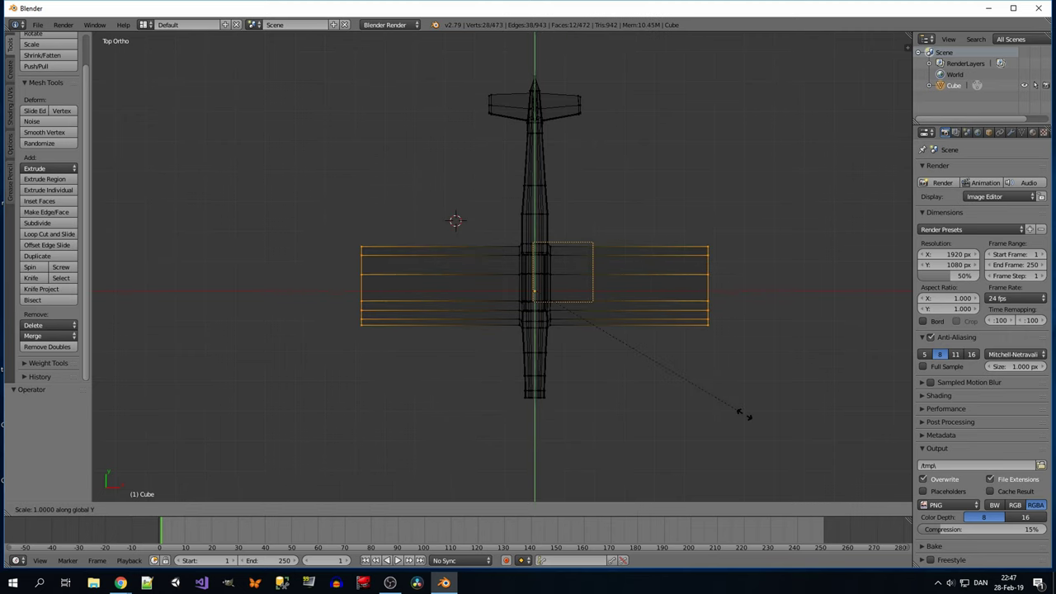
key("Return")
Loop-cut the wing and scale the new loops to 0.922 along Y.
left_click(629, 288)
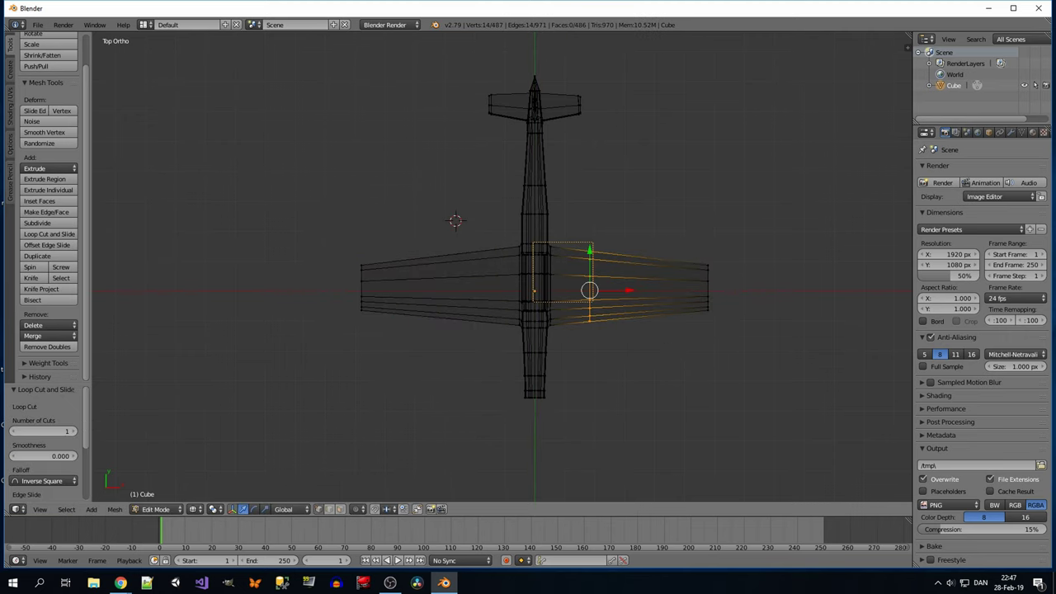
middle_click_drag(630, 289, 439, 280)
key("z")
key("ctrl+r")
key("KP_7")
key("z")
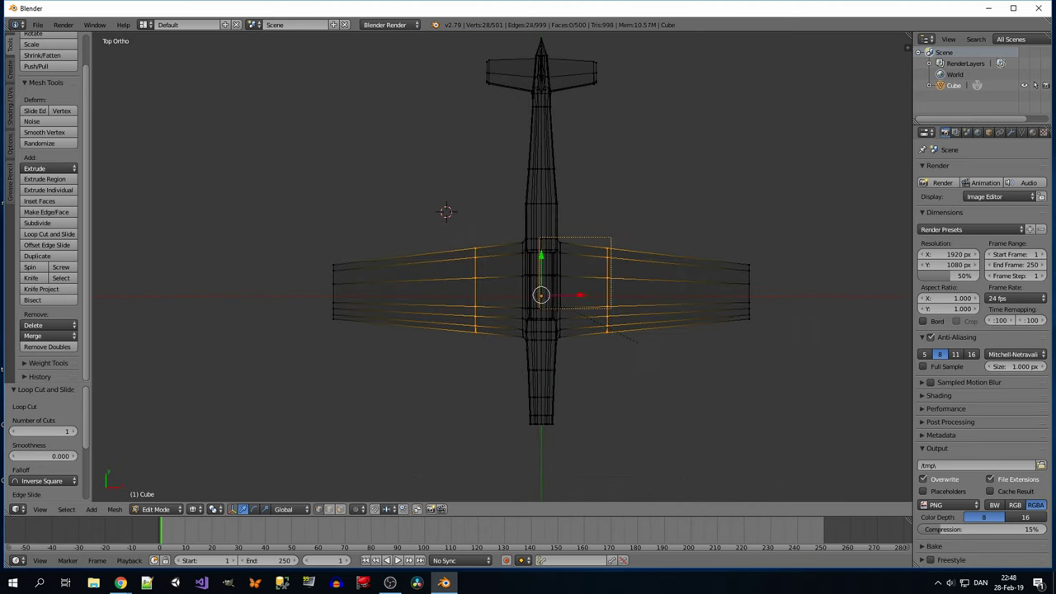
key("s")
key("y")
key("Return")
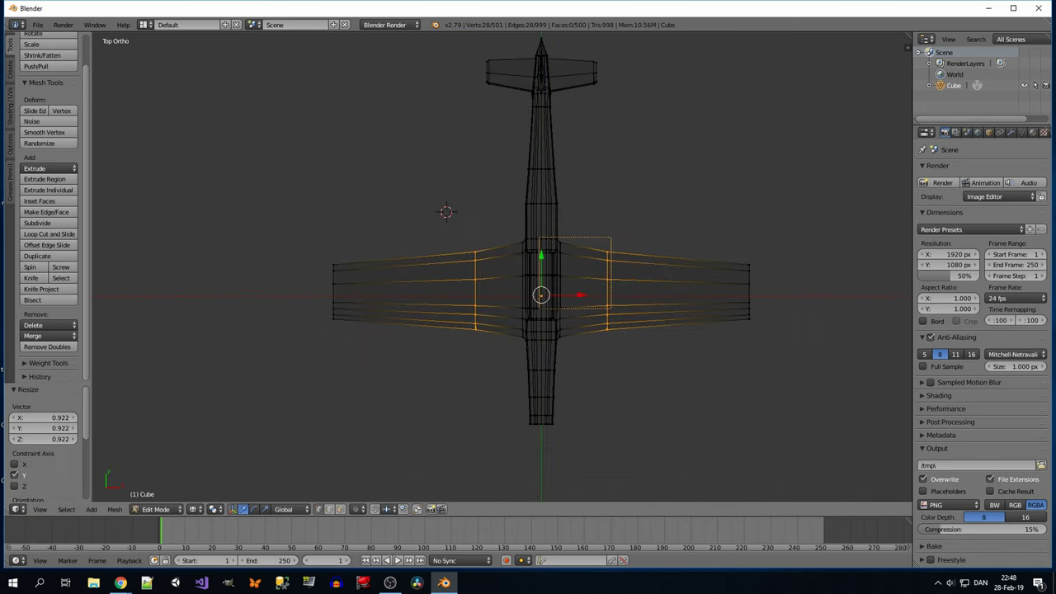
Move the lower edge loops of both wings -0.168 along Y.
key("a")
key("b")
left_click_drag(283, 282, 424, 354)
key("b")
left_click_drag(658, 283, 798, 353)
key("g")
key("y")
key("Return")
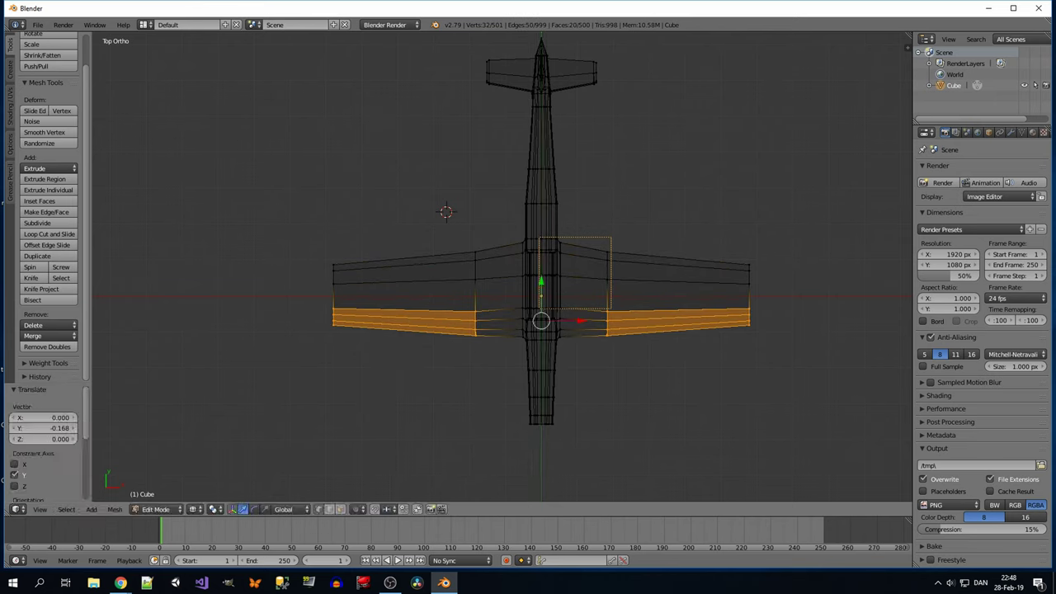
Stretch both wing tips outward to 1.126 along X.
key("a")
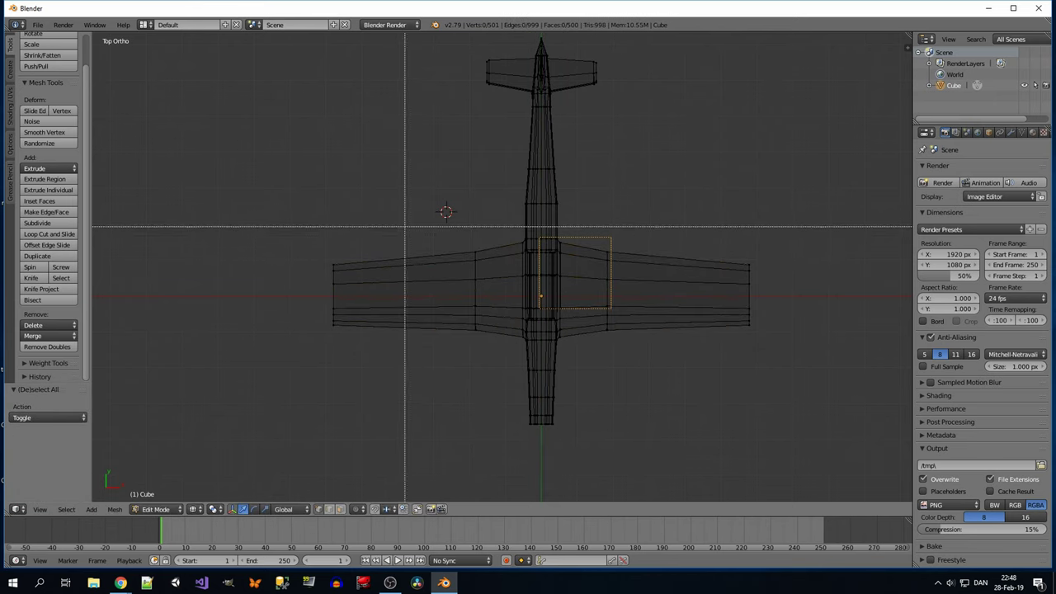
key("b")
left_click_drag(330, 222, 419, 412)
key("b")
left_click_drag(655, 222, 744, 413)
key("s")
key("x")
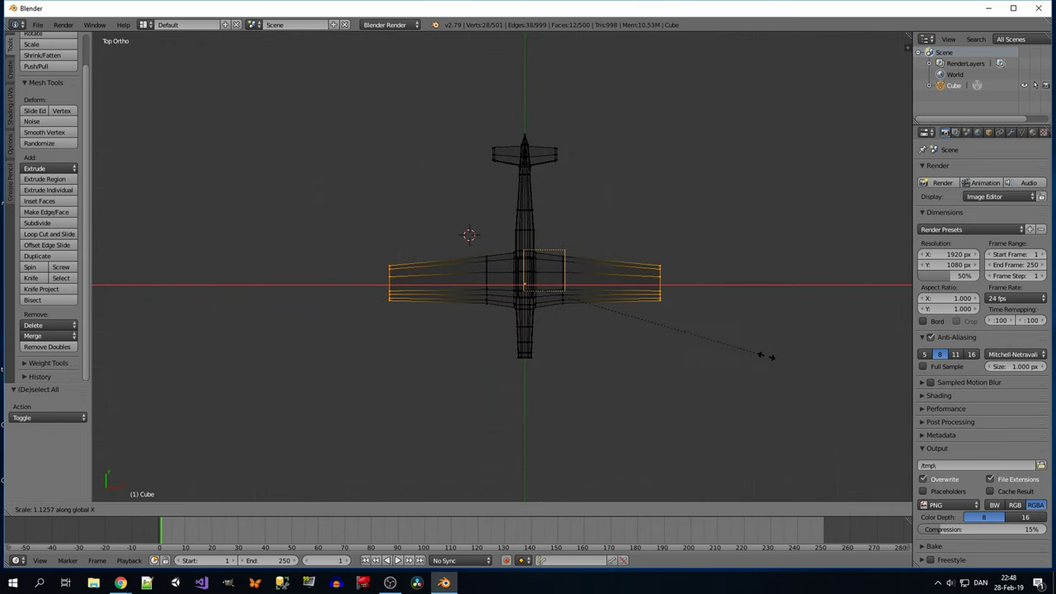
key("Return")
Add a loop near the wing tip and shift the tip corners along Y to angle them.
key("a")
key("ctrl+r")
key("Return")
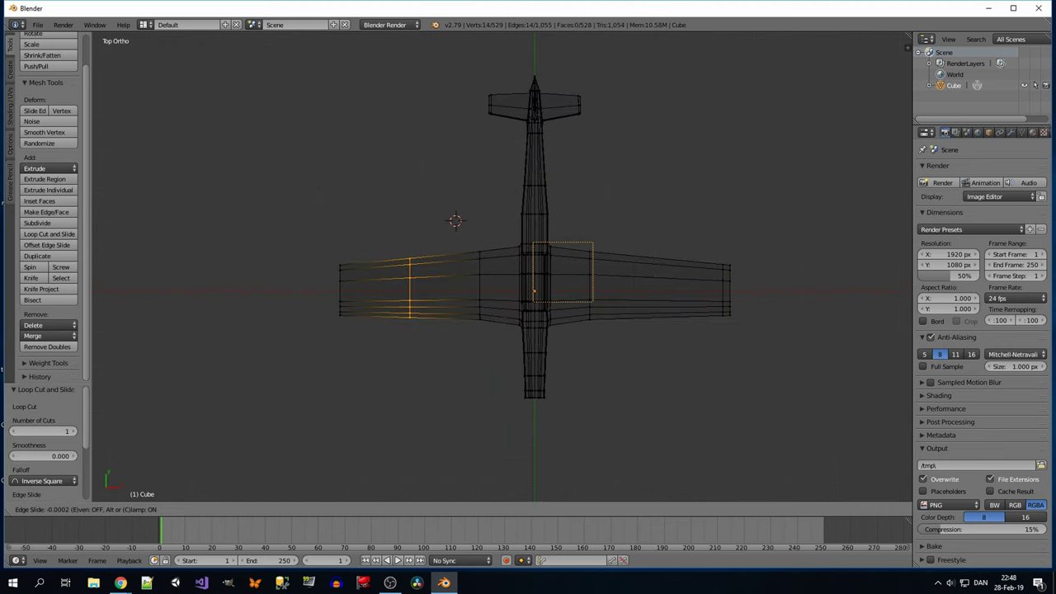
scroll(500, 268, "up", 2)
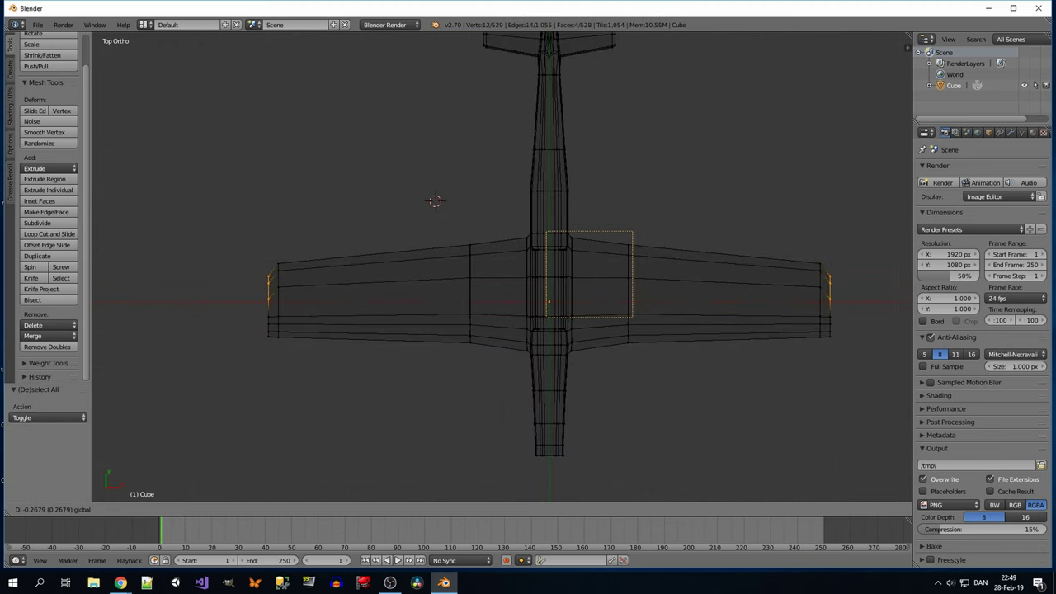
key("Return")
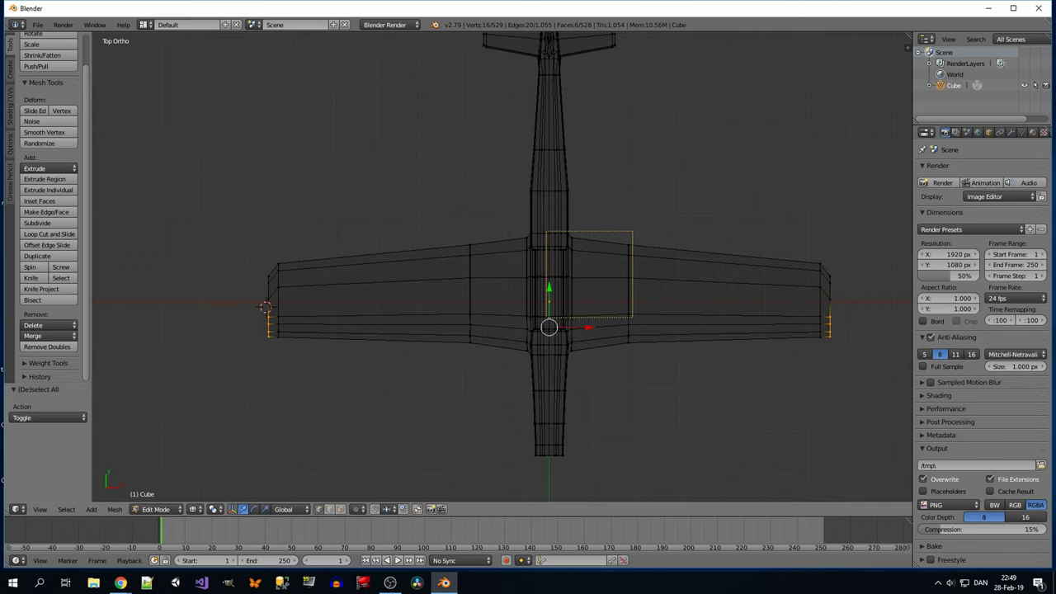
key("Return")
In solid view, add a loop cut running along the wing and select underside vertices.
key("a")
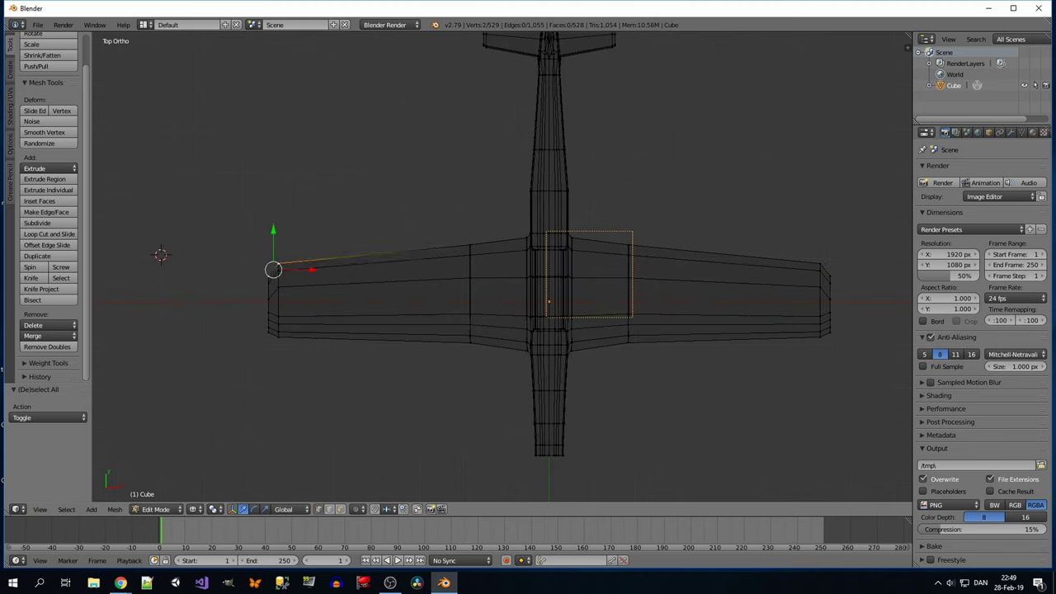
key("a")
key("z")
mouse_move(494, 272)
middle_mouse_down()
mouse_move(466, 290)
mouse_move(525, 208)
mouse_move(569, 363)
mouse_move(536, 272)
middle_mouse_up()
left_click(466, 291)
right_click(569, 363, "alt")
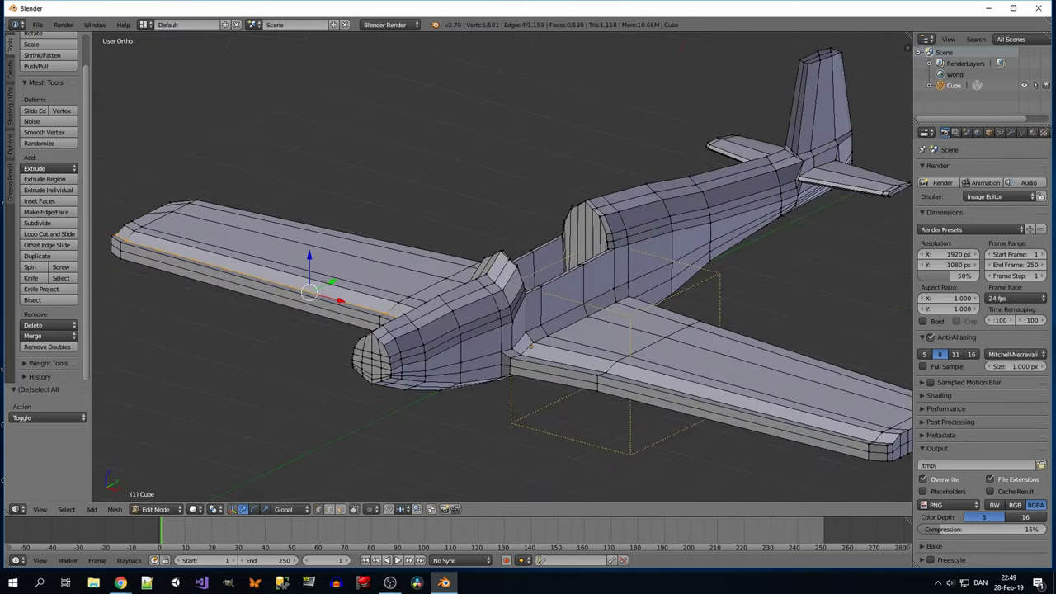
Merge the stray wing-tip vertices at their center with Alt+M.
middle_click_drag(531, 346, 381, 328)
key("a")
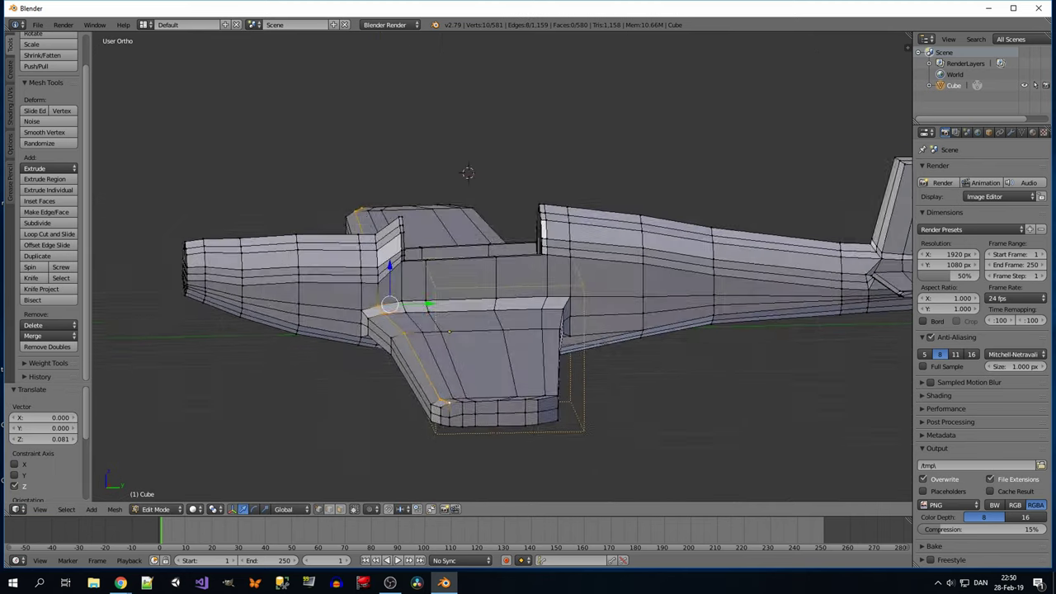
scroll(382, 327, "down", 3)
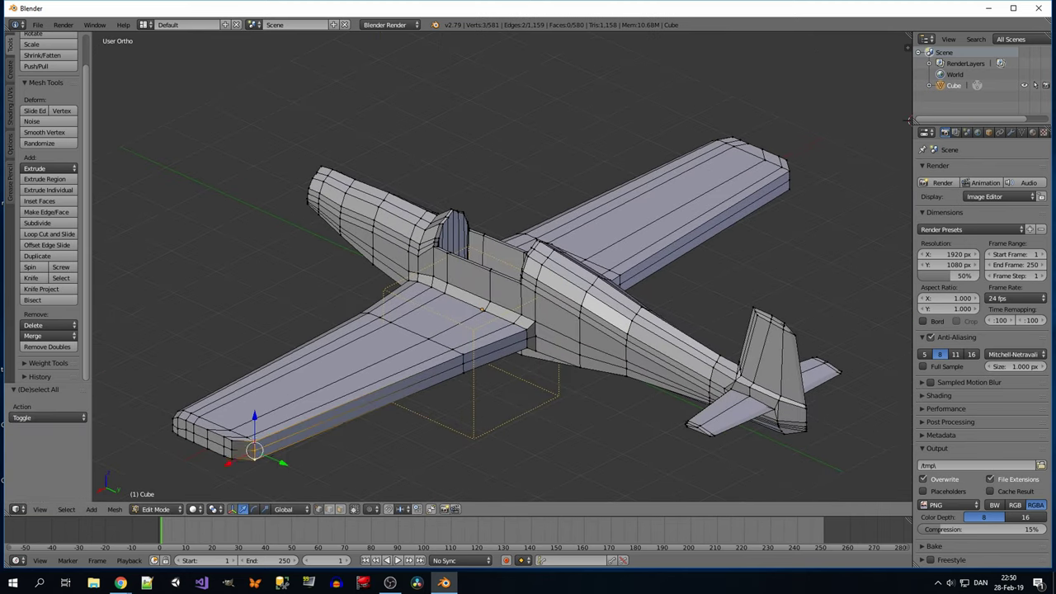
key("alt+m")
left_click(223, 344)
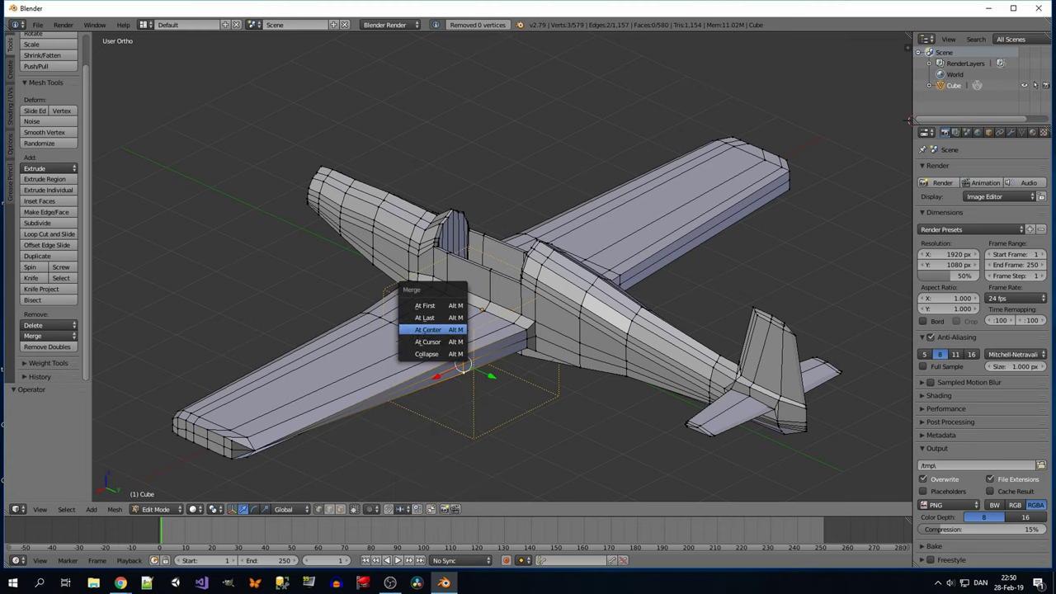
left_click(427, 329)
middle_click_drag(429, 329, 433, 330)
key("alt+m")
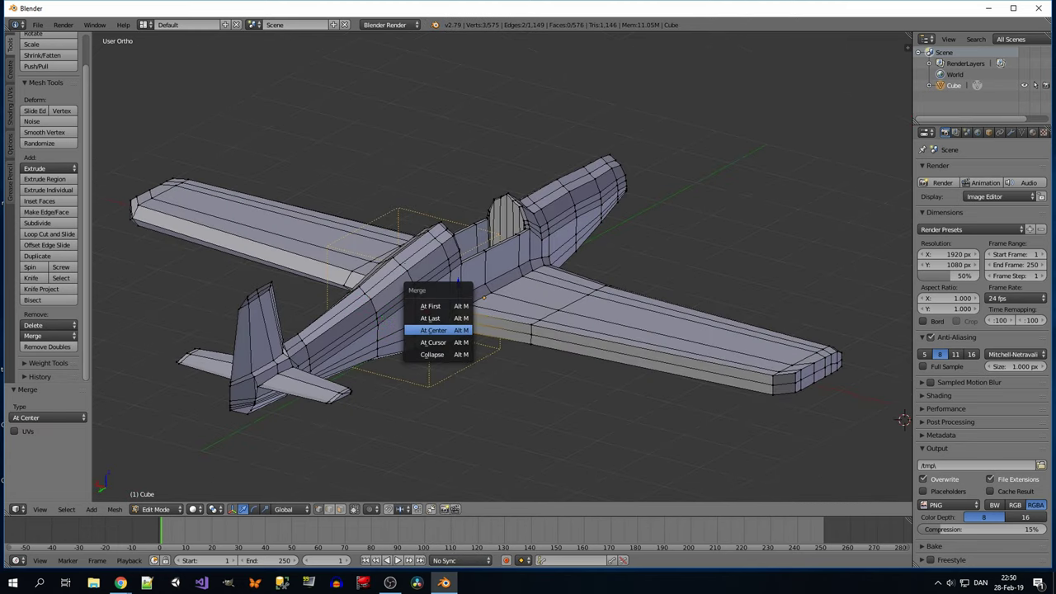
key("w")
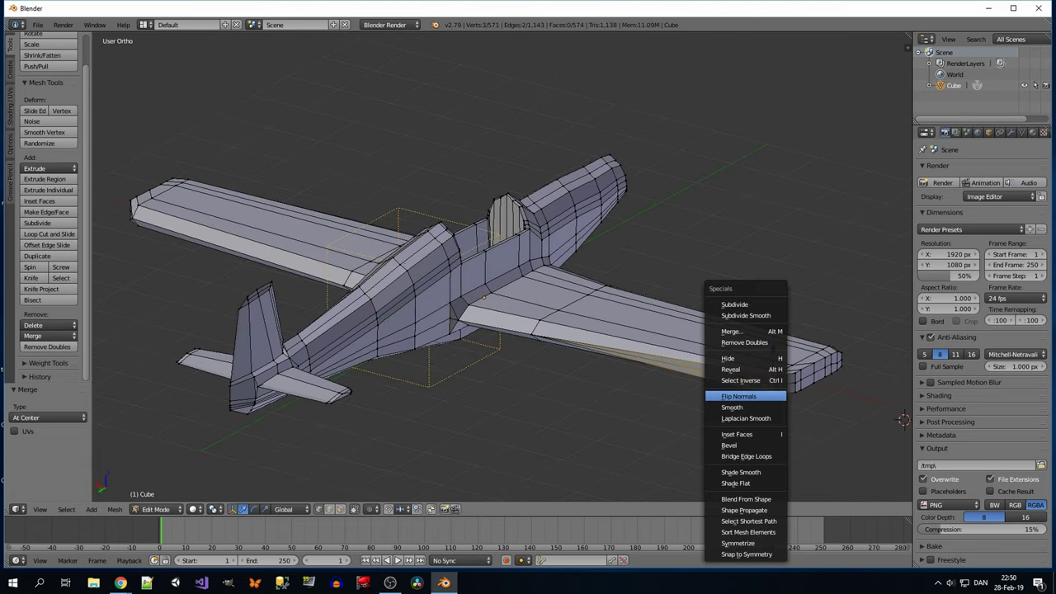
left_click(742, 393)
key("a")
middle_click_drag(742, 393, 97, 302)
scroll(528, 297, "up", 5)
Select the edge running along the wings and move it -0.085 along Y.
right_click(636, 319)
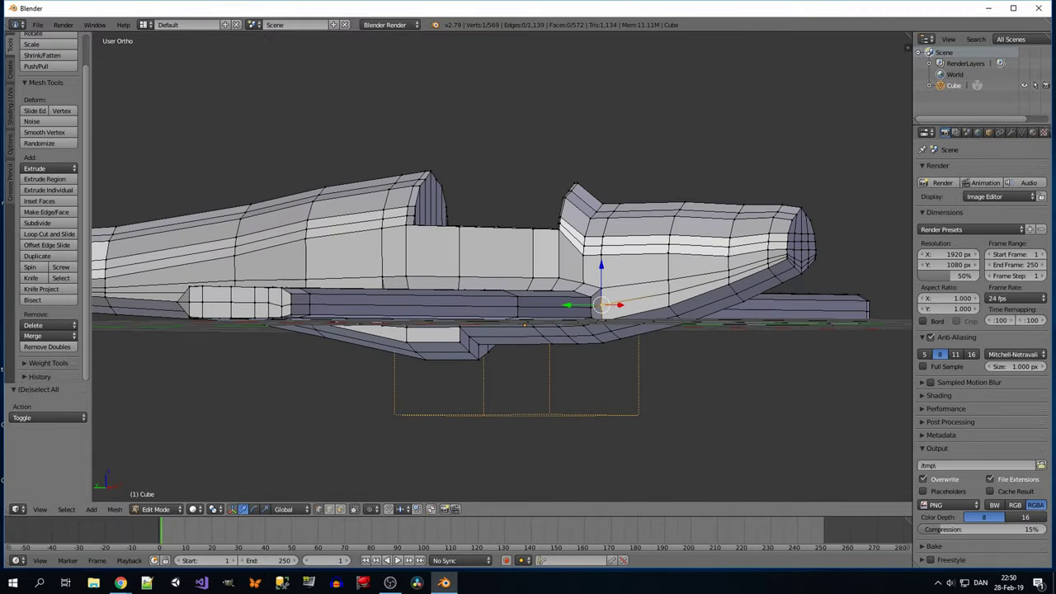
right_click(565, 302, "ctrl")
middle_click_drag(566, 302, 382, 290)
scroll(381, 290, "down", 3)
mouse_move(273, 231)
middle_mouse_down()
mouse_move(167, 241)
mouse_move(245, 236)
middle_mouse_up()
key("KP_7")
key("g")
key("y")
left_click(244, 236)
key("z")
scroll(244, 237, "down", 2)
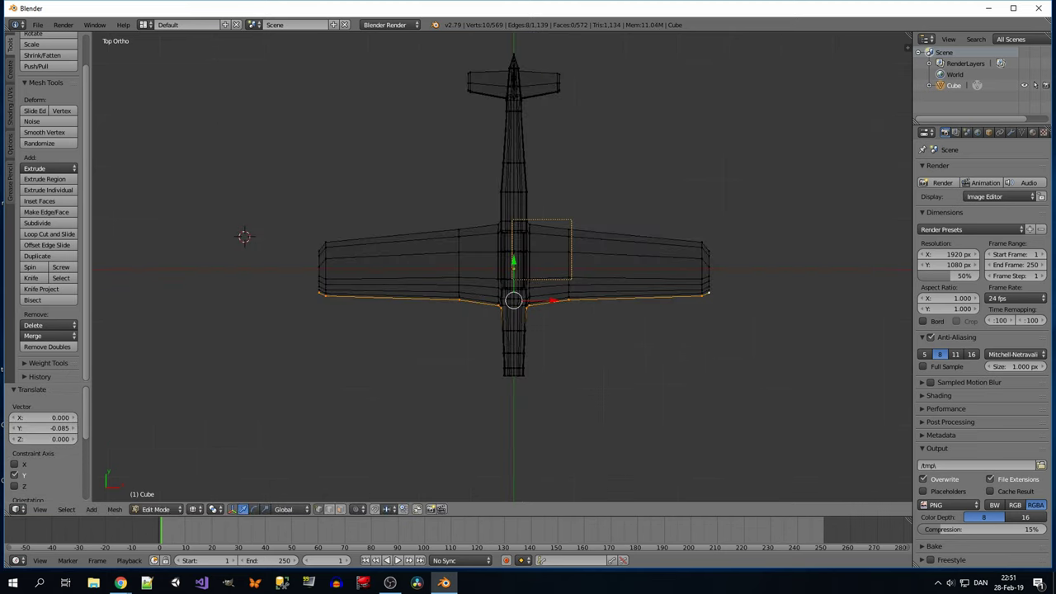
key("a")
scroll(503, 273, "down", 2)
Widen the rear fuselage vertices to 1.144 along X.
key("b")
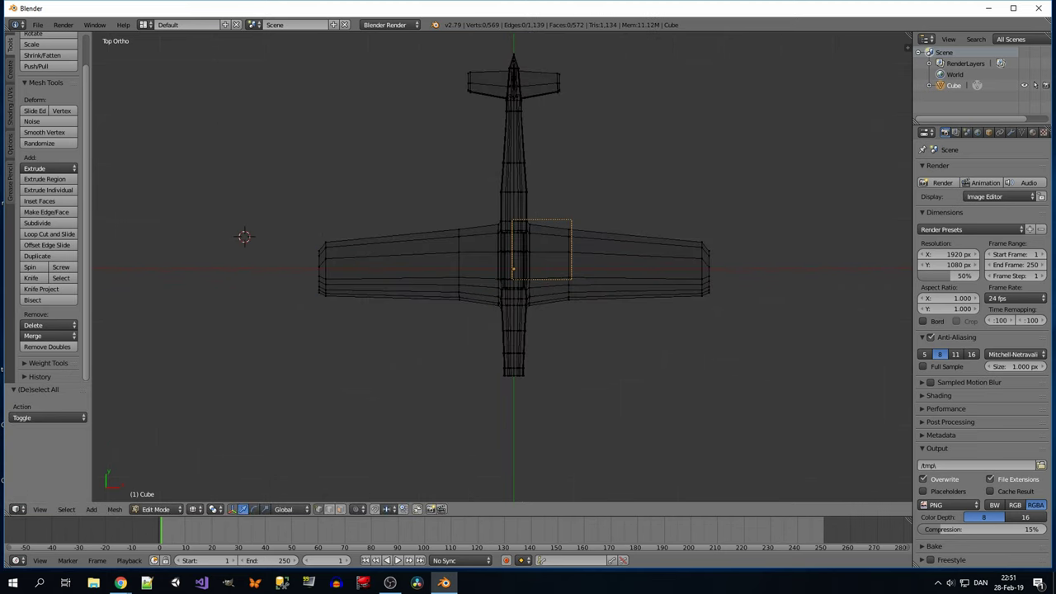
left_click_drag(470, 198, 578, 317)
scroll(542, 353, "up", 3)
key("a")
left_click_drag(479, 328, 542, 353)
key("s")
key("x")
key("Return")
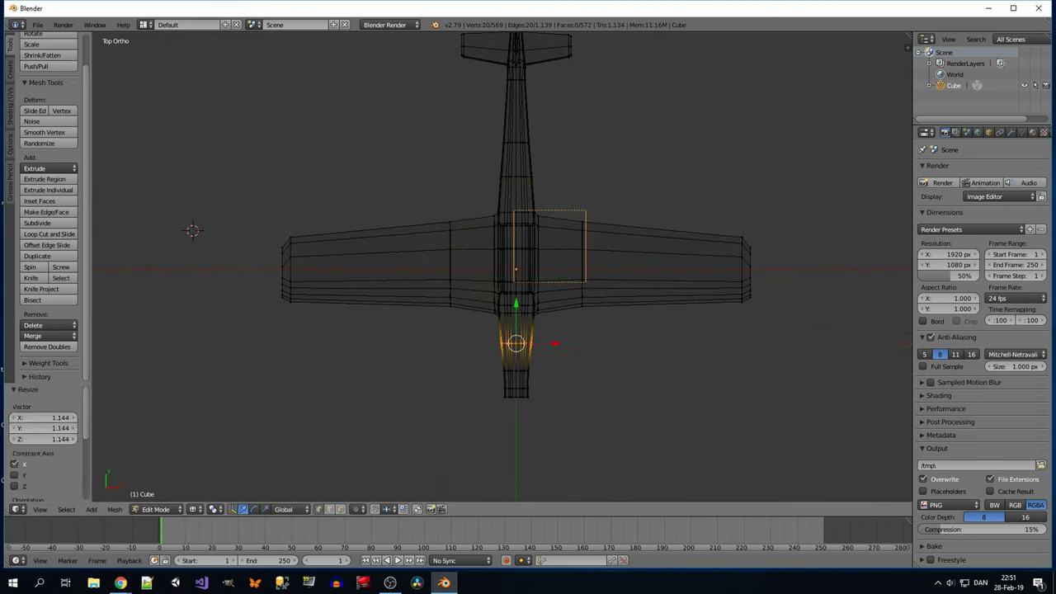
left_click(542, 384)
middle_click_drag(528, 379, 594, 330)
key("KP_7")
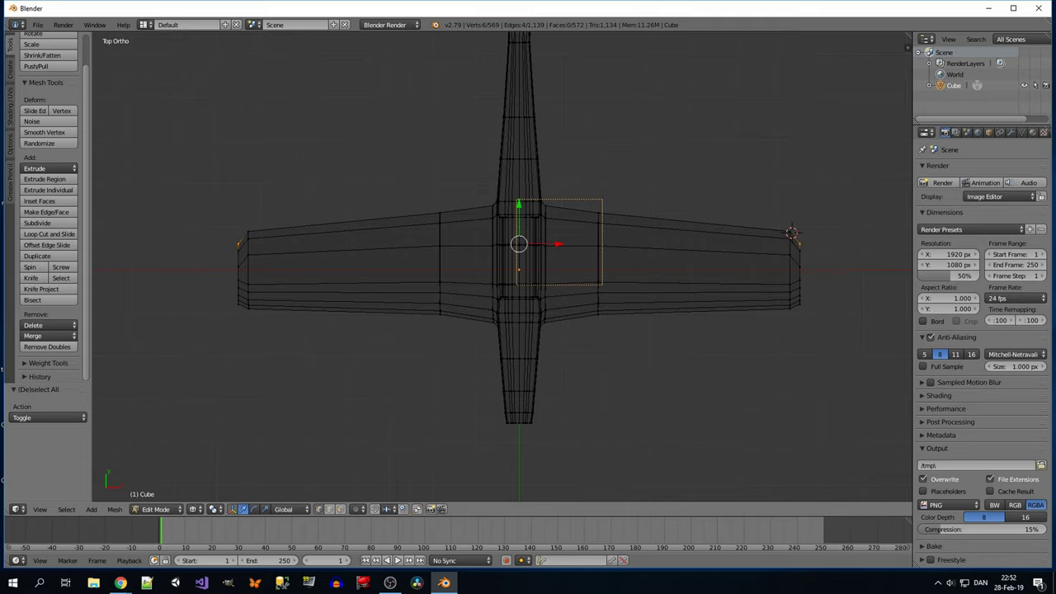
Check the widened rear fuselage in side and solid views, undoing a stray change.
left_click(837, 220)
key("z")
key("KP_3")
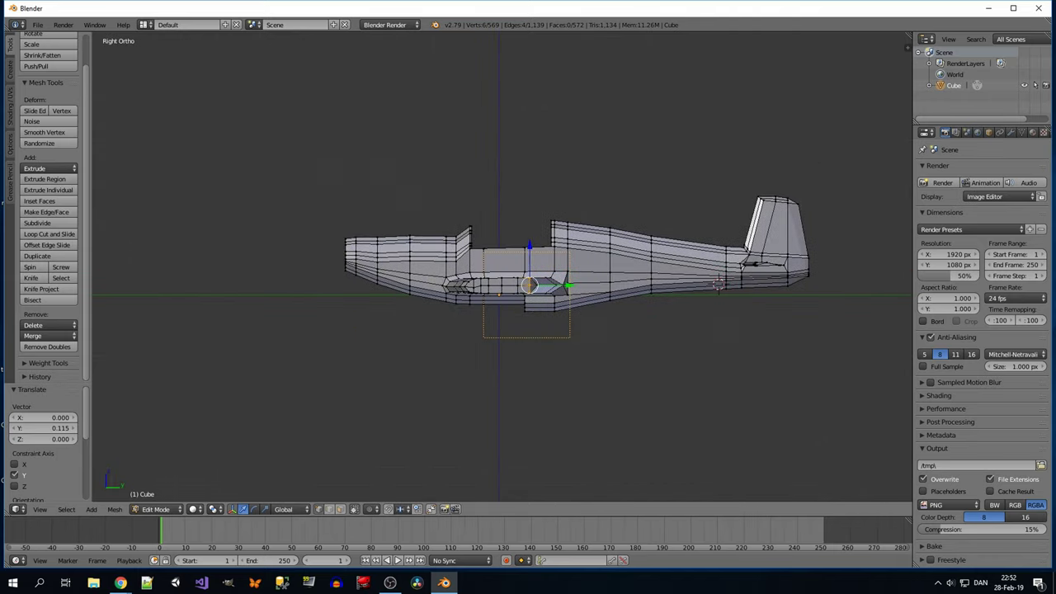
key("z")
key("Escape")
key("ctrl+z")
key("z")
mouse_move(494, 346)
middle_mouse_down()
mouse_move(411, 370)
mouse_move(495, 346)
middle_mouse_up()
key("w")
key("Escape")
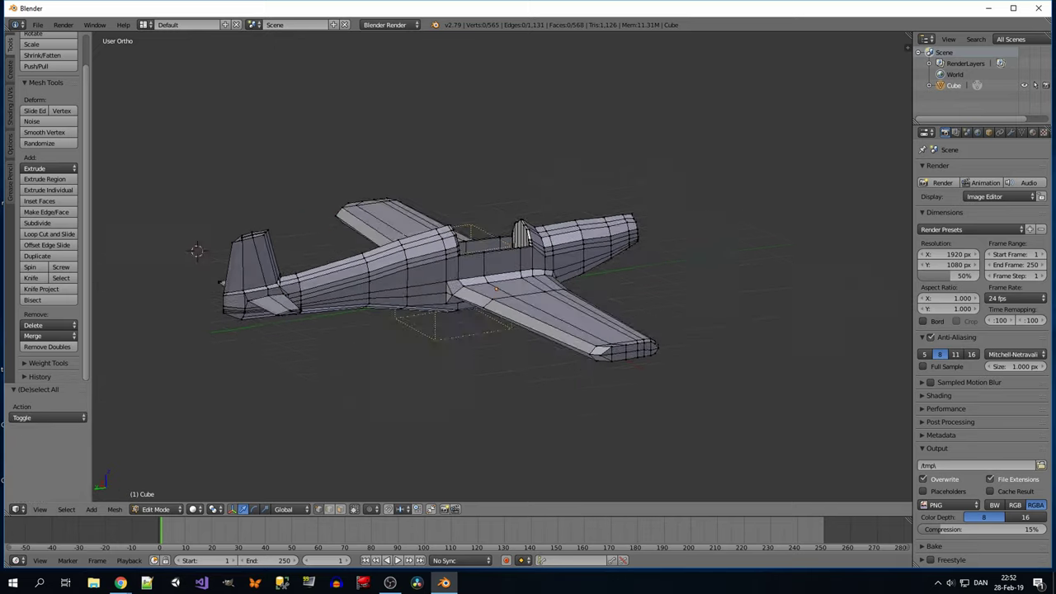
key("a")
Stretch both wing tips slightly further out along X.
scroll(310, 236, "up", 3)
mouse_move(388, 241)
middle_mouse_down()
mouse_move(309, 237)
mouse_move(429, 256)
middle_mouse_up()
key("ctrl+shift+m")
key("KP_7")
key("s")
key("x")
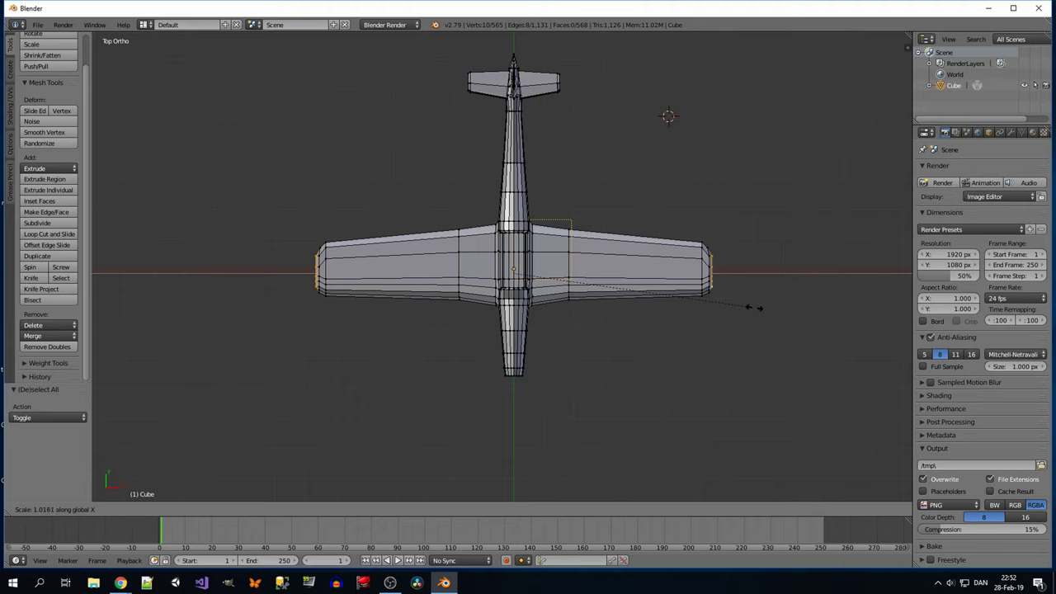
left_click(753, 308)
key("a")
Add a single-cut edge loop across the right wing and select the loop along both wings.
middle_click_drag(753, 307, 627, 322)
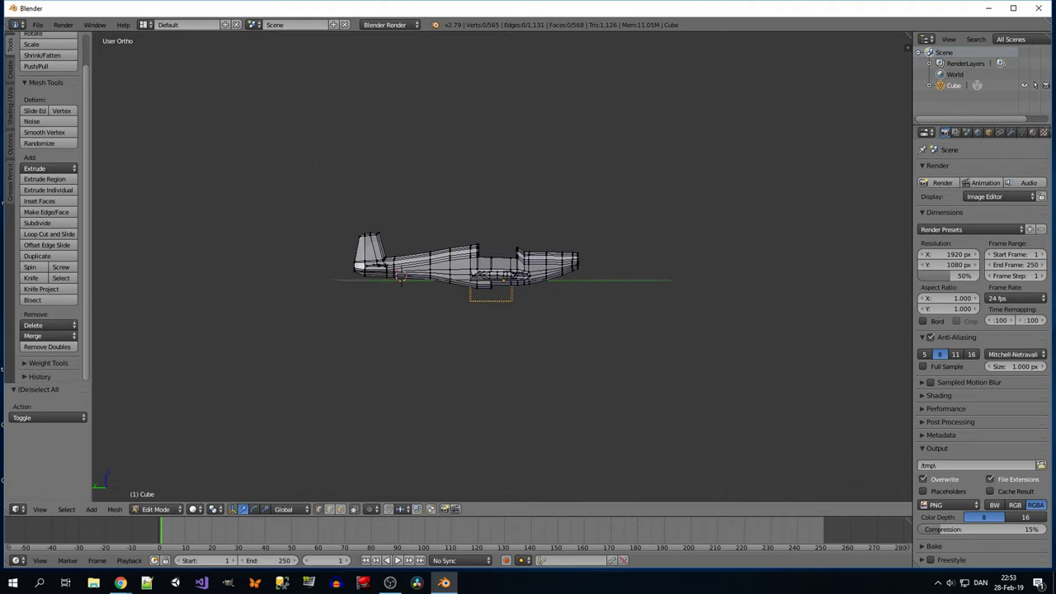
mouse_move(494, 272)
middle_mouse_down()
mouse_move(495, 206)
mouse_move(495, 272)
mouse_move(578, 318)
mouse_move(578, 248)
mouse_move(536, 273)
mouse_move(461, 248)
mouse_move(495, 231)
middle_mouse_up()
right_click(471, 278)
scroll(577, 317, "up", 3)
key("ctrl+r")
left_click(540, 276)
left_click(540, 276)
right_click(660, 247, "alt+shift")
middle_click_drag(660, 247, 494, 206)
middle_click_drag(495, 248, 575, 446)
Scale the wing edge loop along Y and orbit to look down on the plane.
key("s")
key("y")
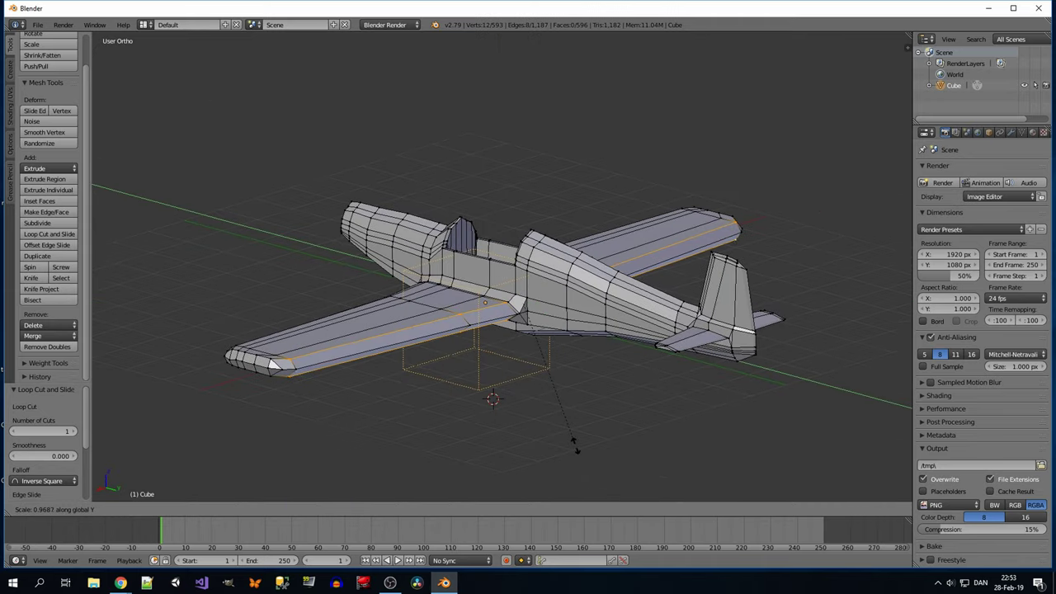
left_click(530, 409)
mouse_move(530, 410)
middle_mouse_down()
mouse_move(660, 346)
mouse_move(836, 306)
mouse_move(742, 272)
mouse_move(701, 206)
middle_mouse_up()
mouse_move(695, 134)
middle_mouse_down()
mouse_move(719, 102)
mouse_move(735, 134)
middle_mouse_up()
In front view, select the outer wing vertices and lift the wing tips into a dihedral.
key("z")
key("ctrl+l")
key("KP_1")
key("z")
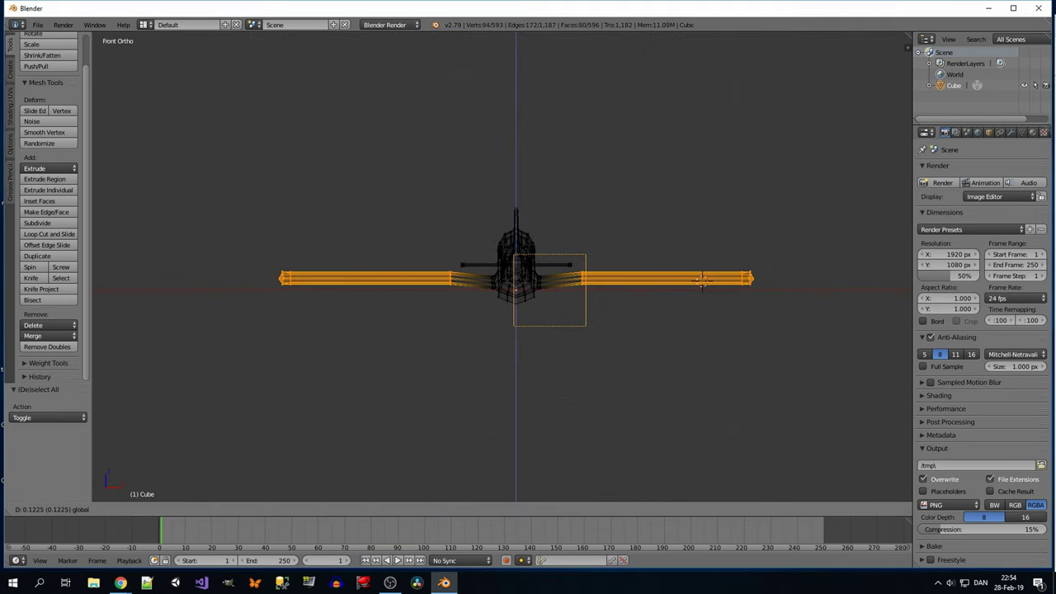
key("a")
key("z")
key("r")
left_click(717, 282)
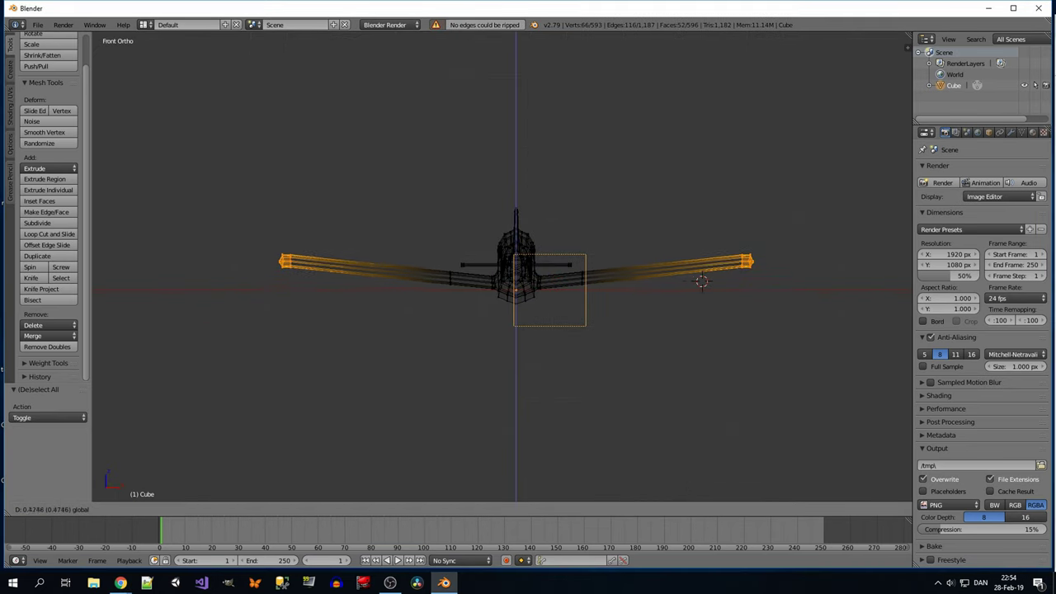
key("a")
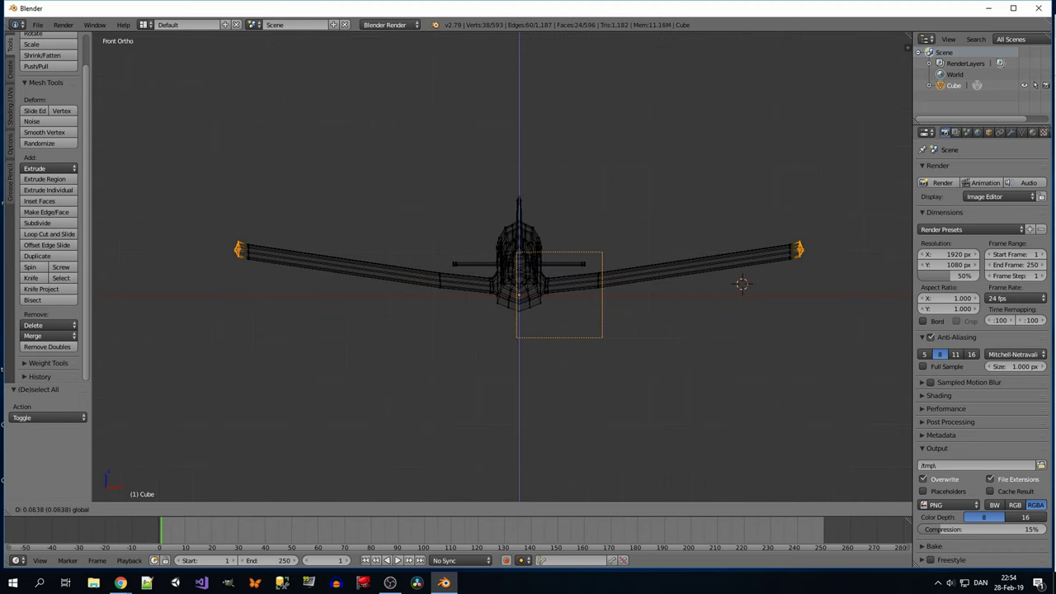
key("Return")
key("z")
Grow the wing-tip selection and move the tips further along Z.
key("KP_8")
key("KP_4")
key("KP_1")
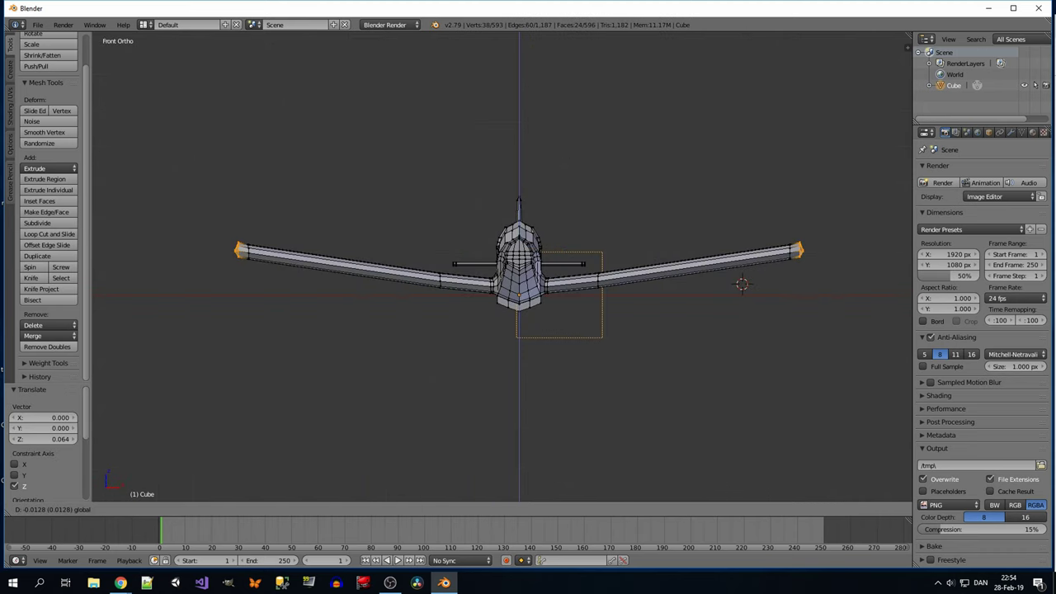
key("Return")
key("z")
key("ctrl+KP_Add")
key("g")
key("z")
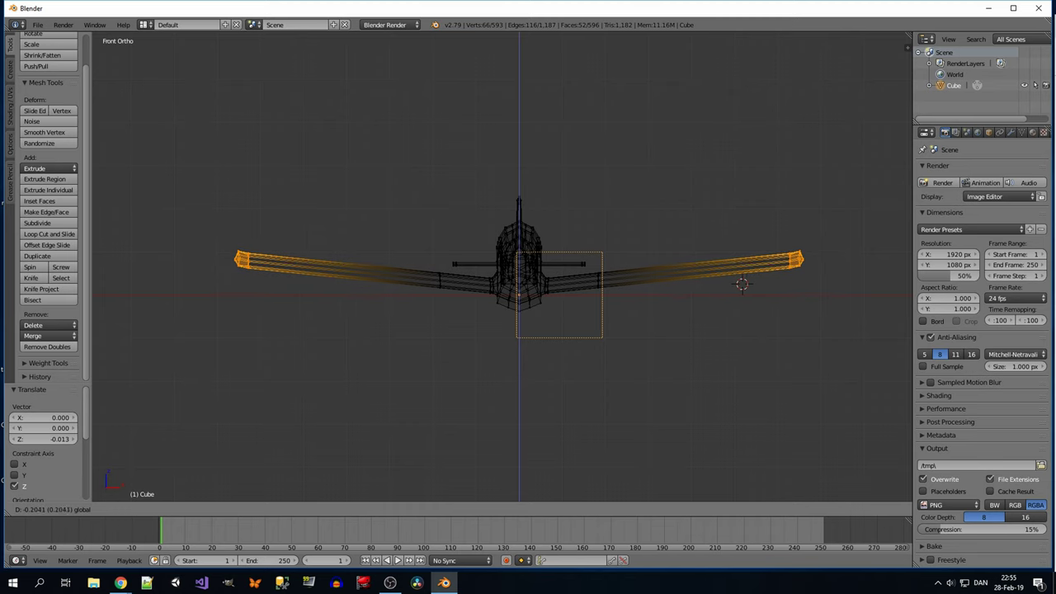
key("Return")
Reselect the wing tips, cancel an X scale, and select and flatten an inner wing loop.
key("a")
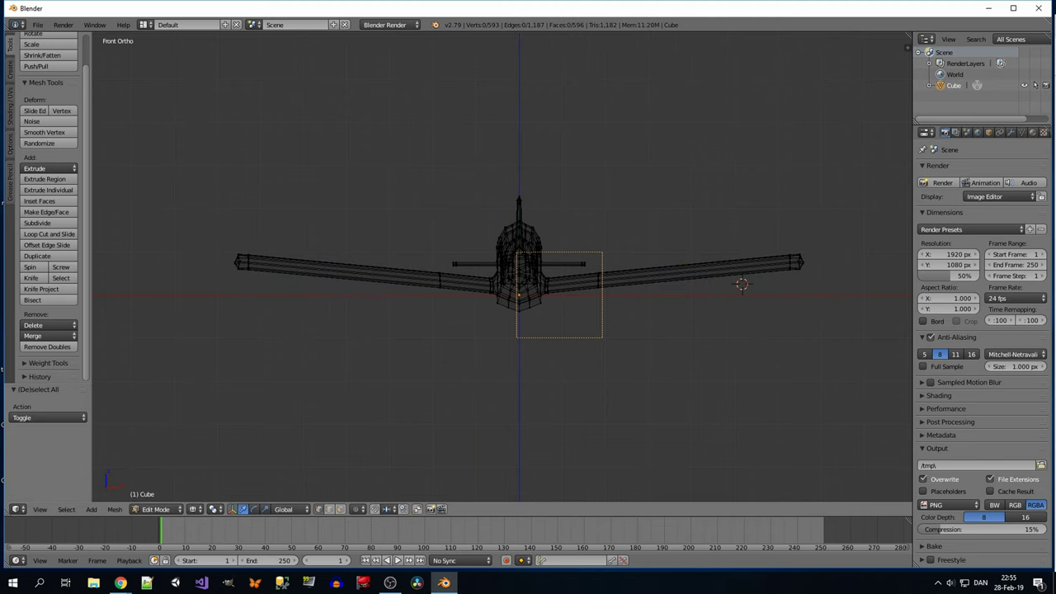
key("ctrl+z")
key("s")
key("x")
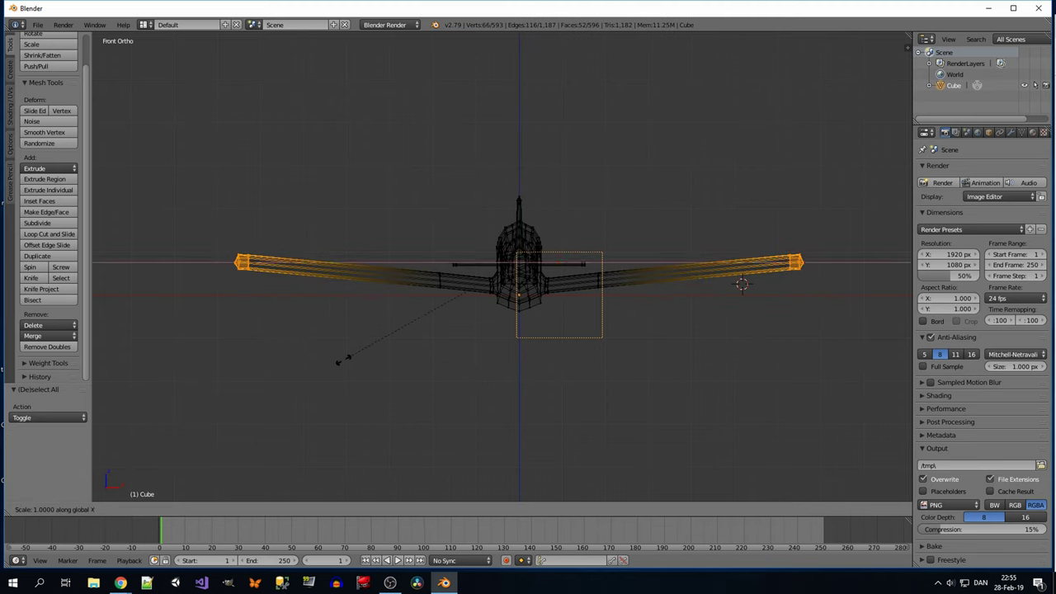
key("Escape")
right_click(439, 281, "alt")
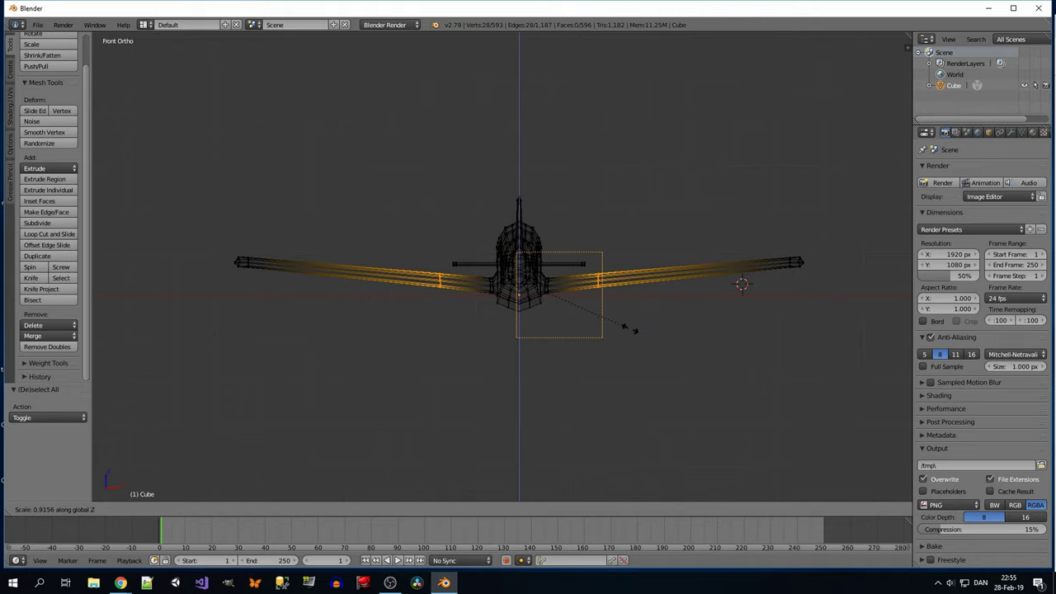
key("Escape")
Select and check the wing edge loops from the top view in wireframe.
middle_click_drag(630, 330, 742, 428)
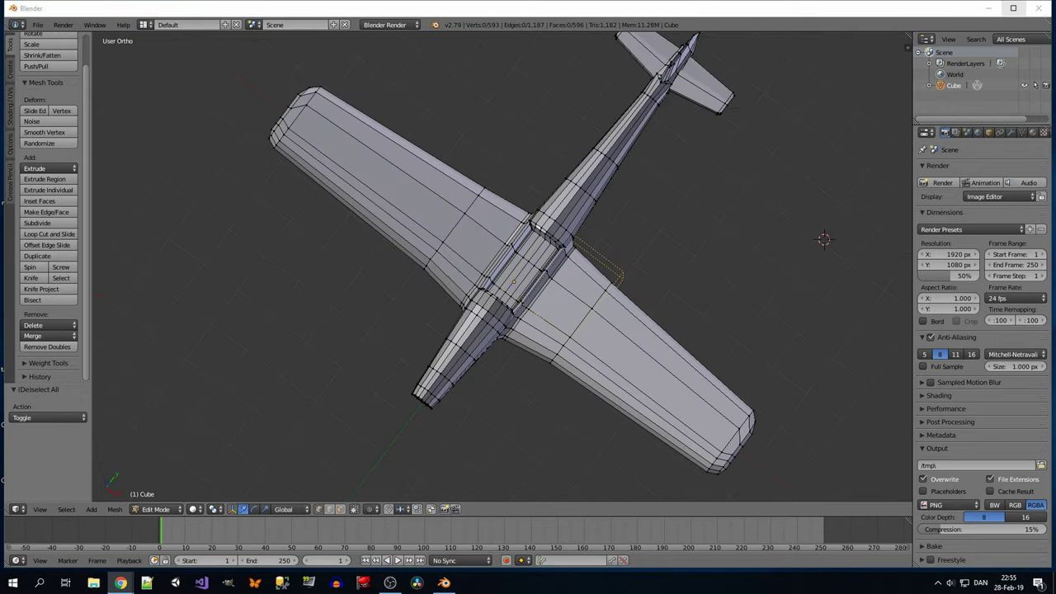
key("KP_7")
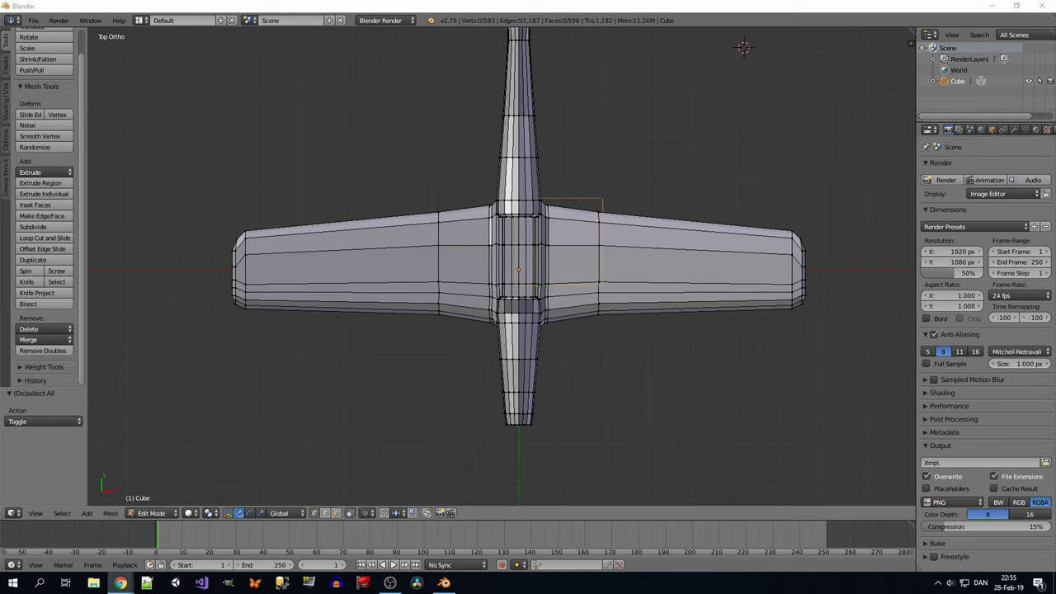
key("z")
right_click(435, 297, "alt")
right_click(624, 288, "alt+shift")
key("a")
scroll(669, 114, "down", 2)
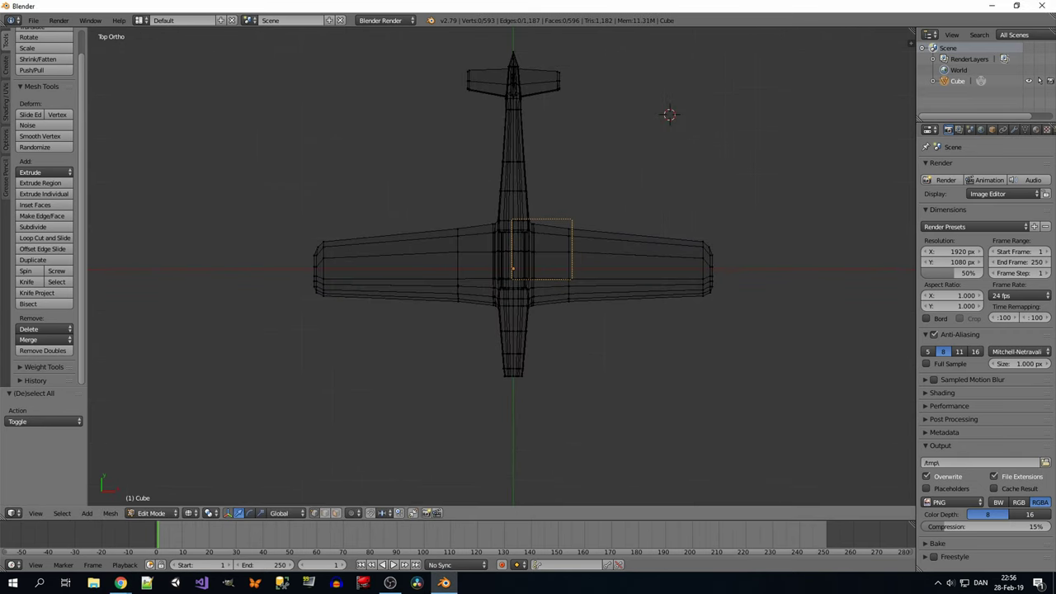
Widen the fuselage nose-end loop to 1.089 along X.
left_click_drag(494, 345, 534, 359)
key("s")
key("Return")
scroll(511, 247, "down", 1, "shift")
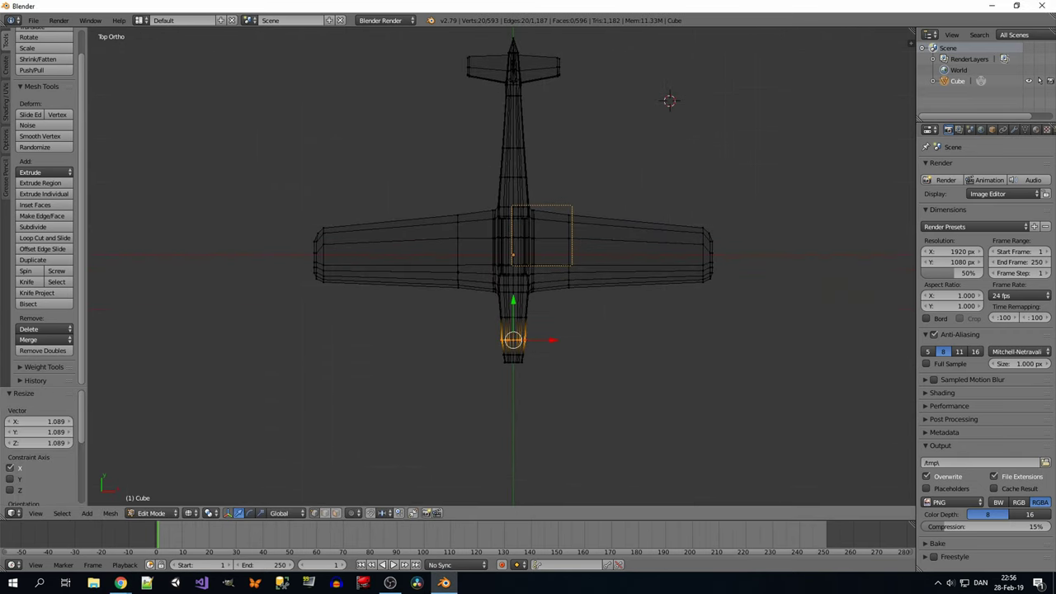
key("z")
middle_click_drag(512, 248, 577, 206)
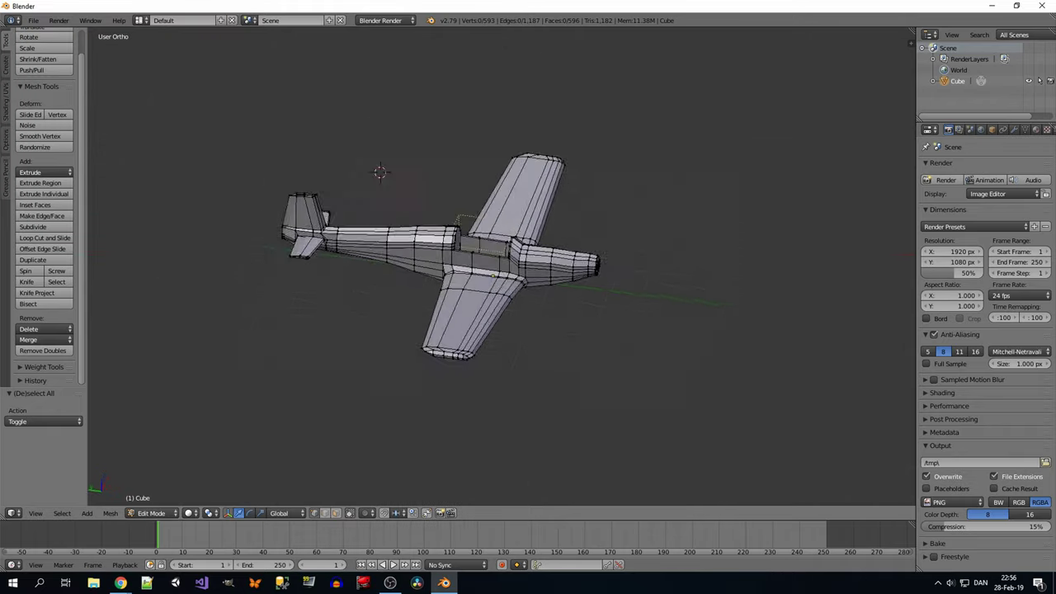
scroll(511, 248, "up", 3)
scroll(512, 247, "down", 3)
Deselect, inspect the plane from the right side, and return to Object Mode.
key("z")
key("KP_3")
key("z")
scroll(501, 264, "up", 4)
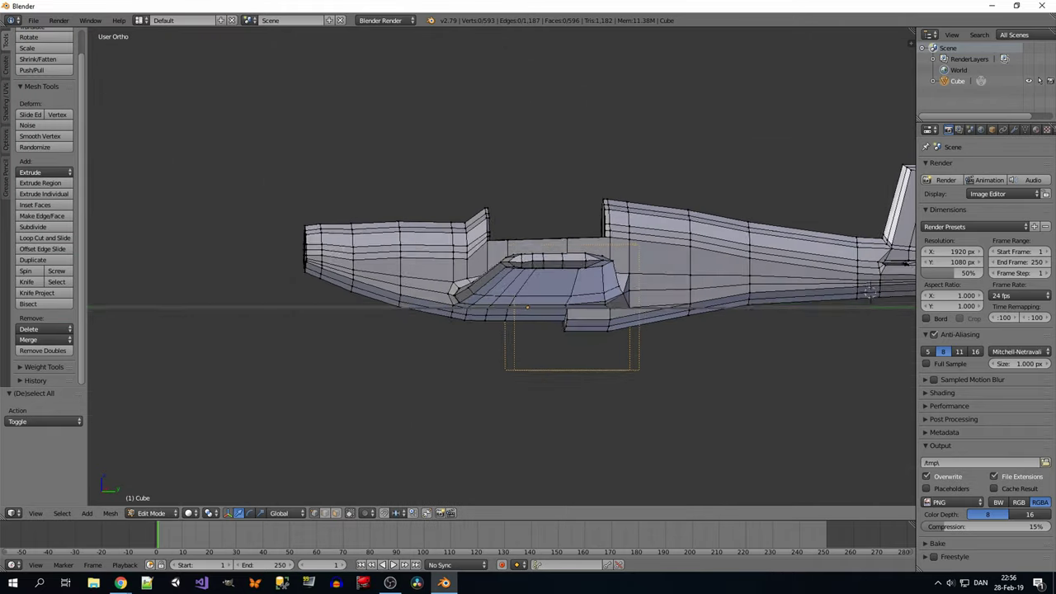
key("z")
key("a")
scroll(512, 289, "down", 3)
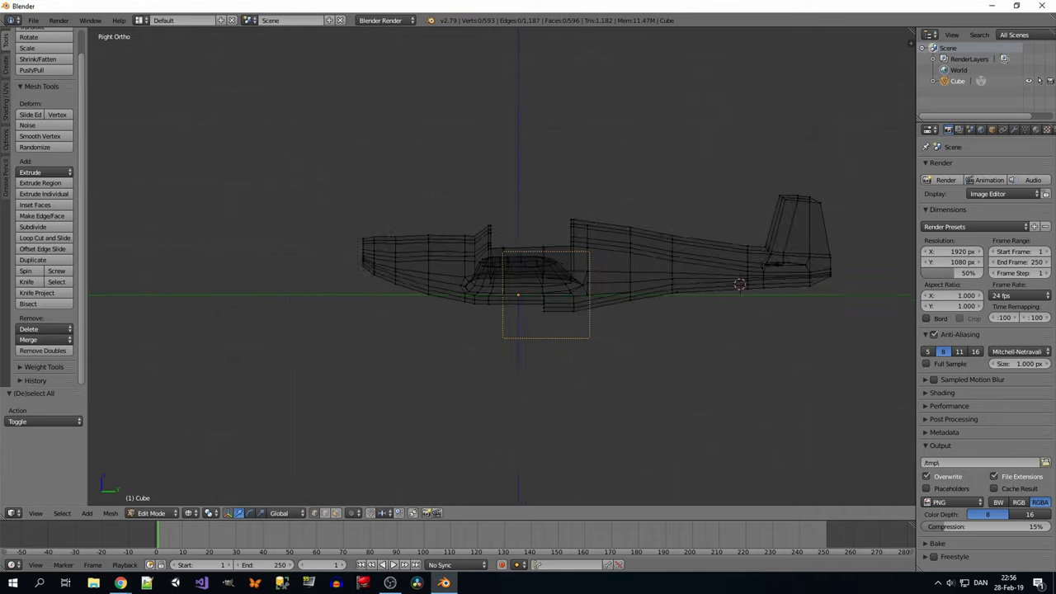
mouse_move(511, 288)
middle_mouse_down()
mouse_move(544, 206)
mouse_move(511, 288)
mouse_move(570, 248)
middle_mouse_up()
key("z")
key("KP_3")
key("z")
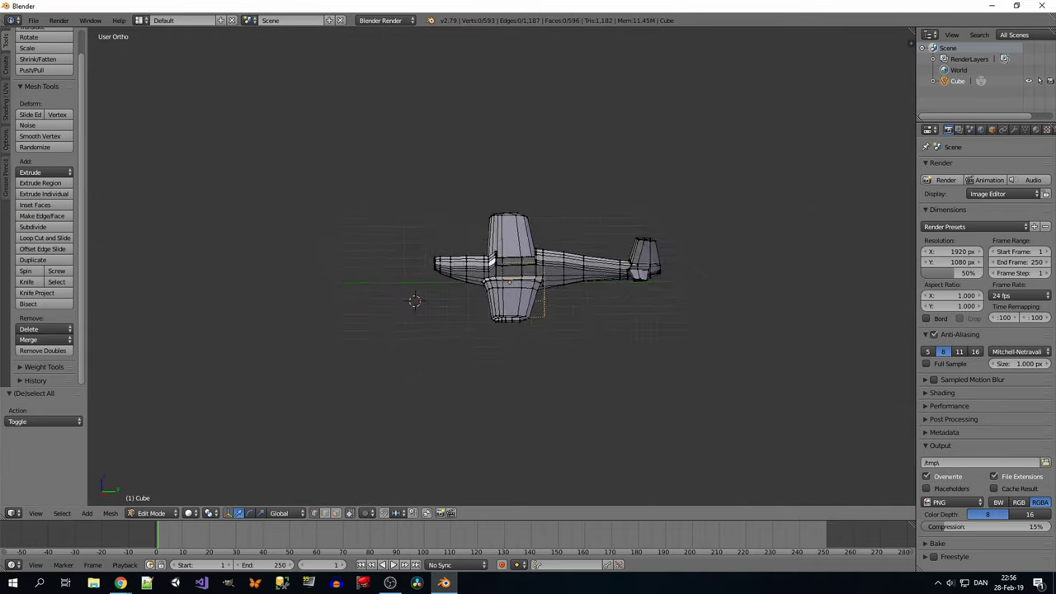
key("Tab")
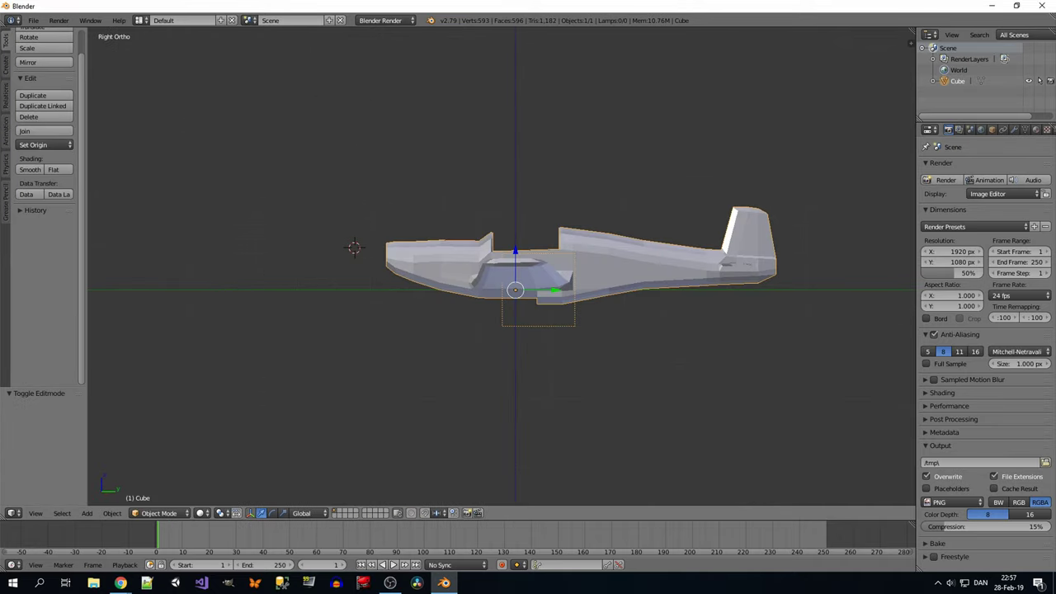
Add a new cube for the nose spinner, replacing an accidentally added UV sphere.
left_click(87, 513)
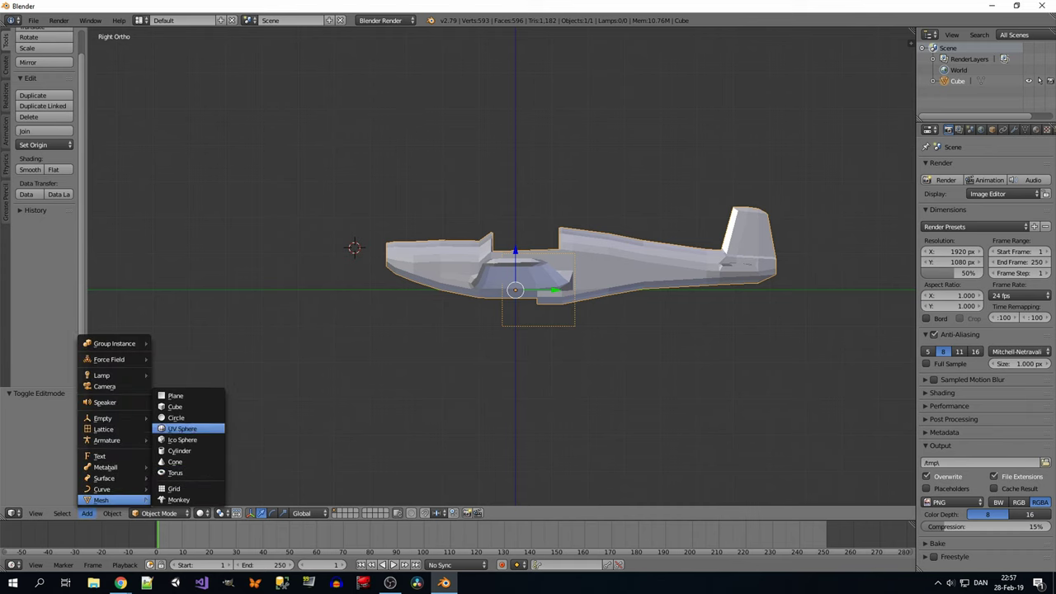
left_click(181, 429)
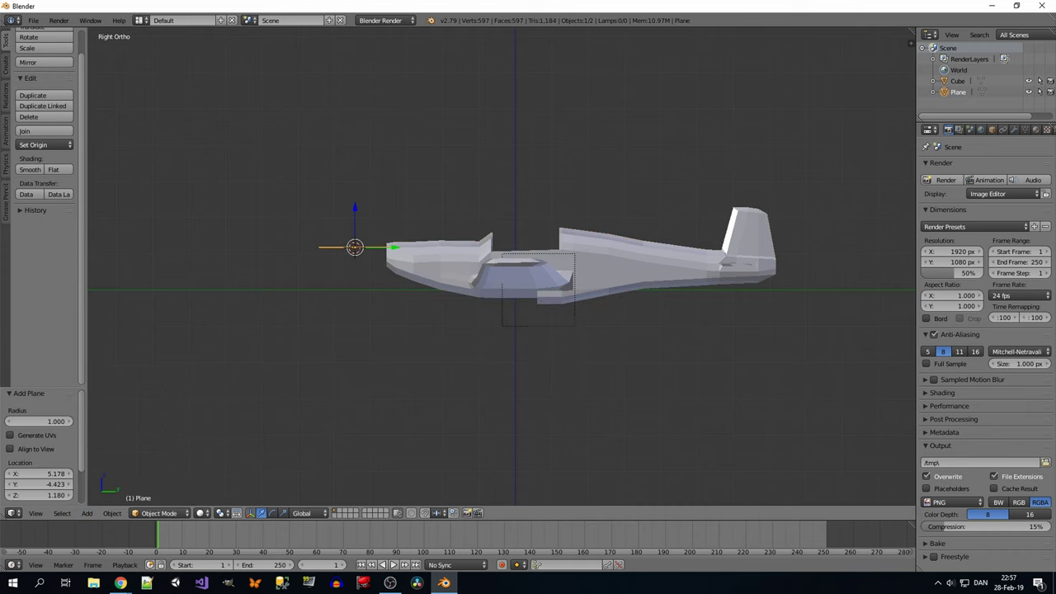
key("ctrl+z")
left_click(86, 513)
left_click(174, 406)
key("KP_1")
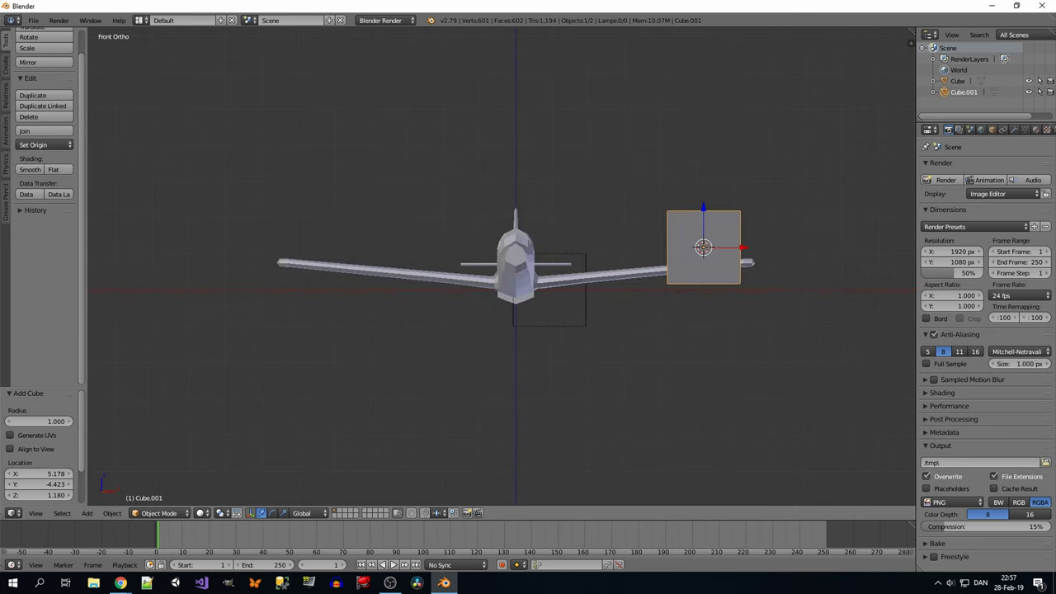
left_click(703, 247)
Centre the cube at X 0, shrink it, and move it along Y to the plane's nose.
left_click(991, 129)
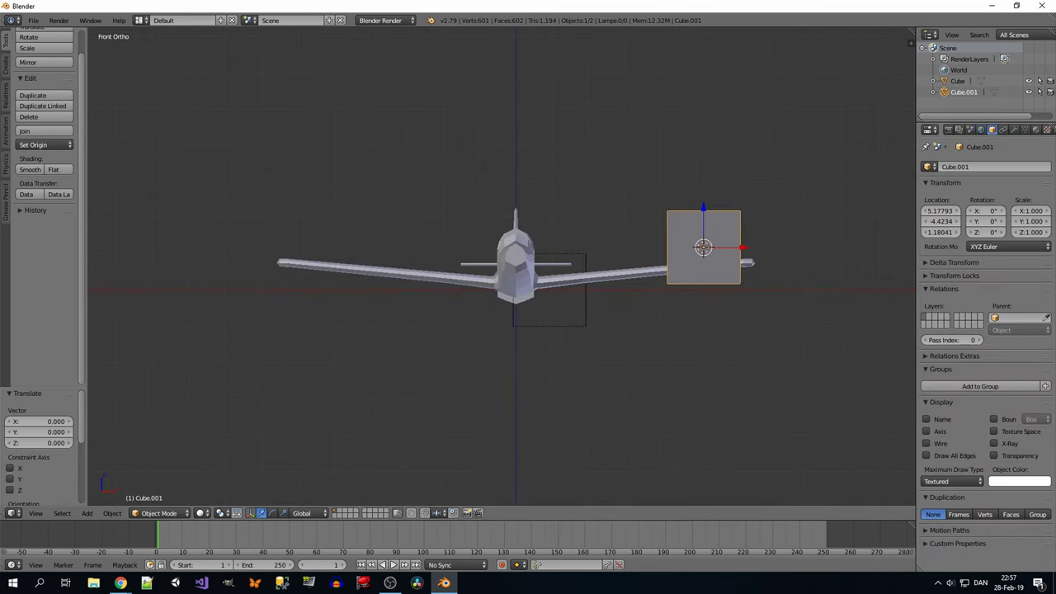
type("0")
key("Return")
key("KP_3")
key("Tab")
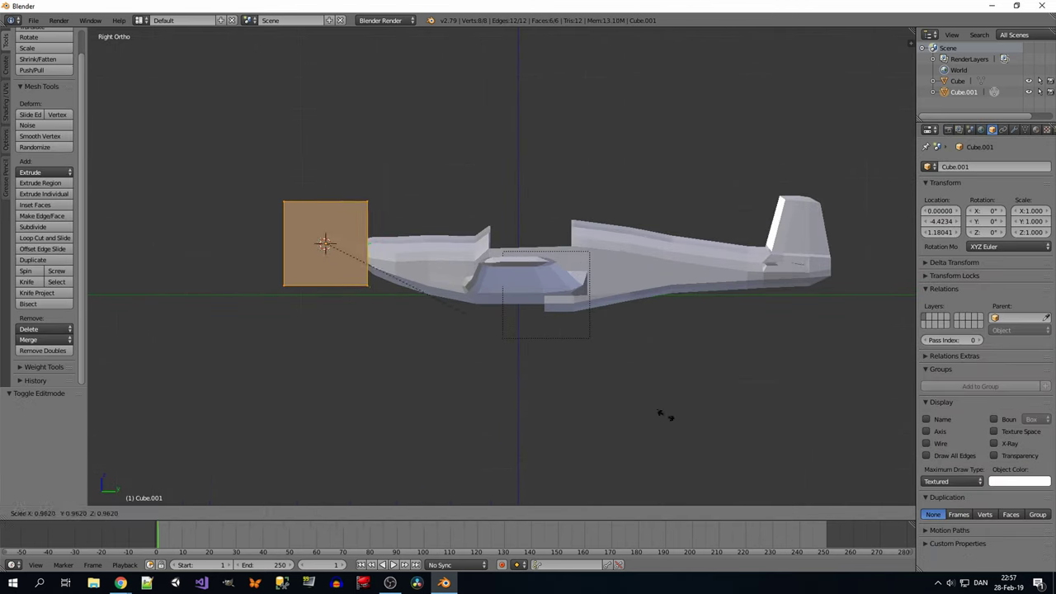
key("s")
left_click(426, 303)
key("g")
key("y")
key("Return")
key("KP_1")
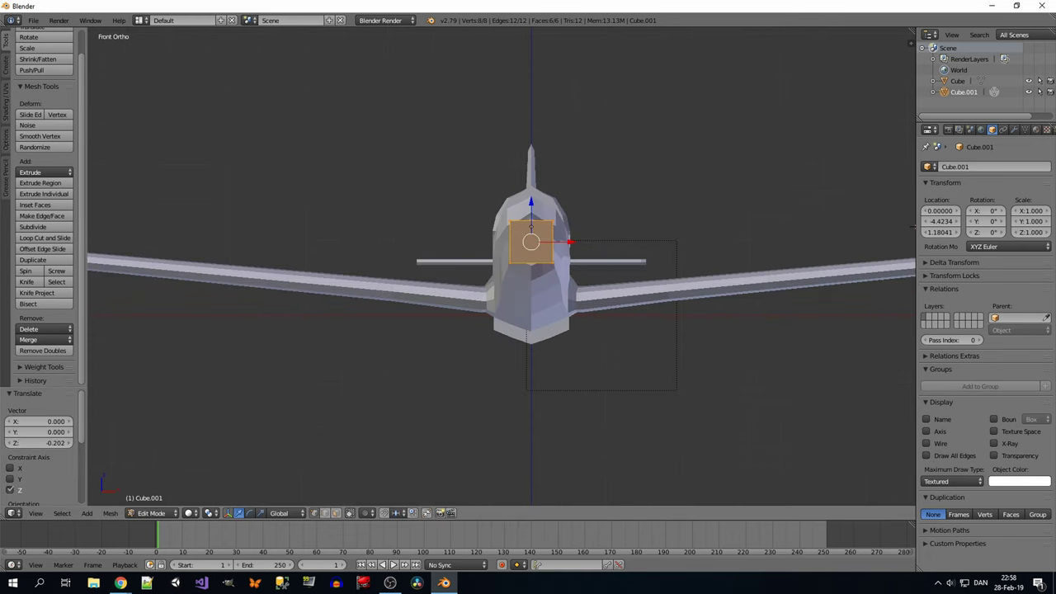
Add a loop cut to the spinner cube and narrow it across the span.
key("ctrl+r")
key("Return")
key("z")
scroll(500, 265, "up", 1)
key("a")
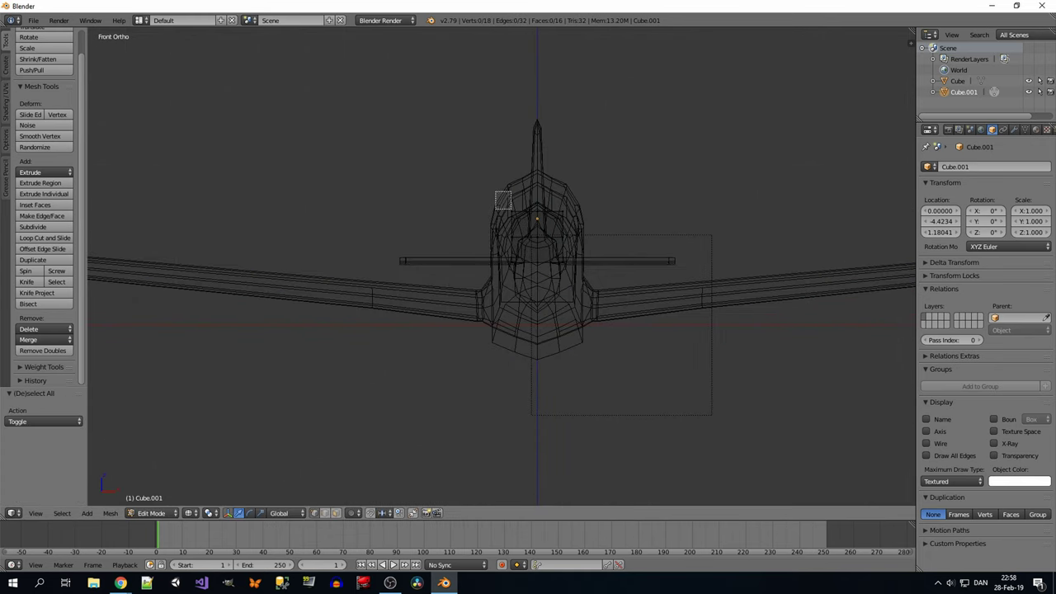
middle_click_drag(536, 272, 495, 247)
key("KP_1")
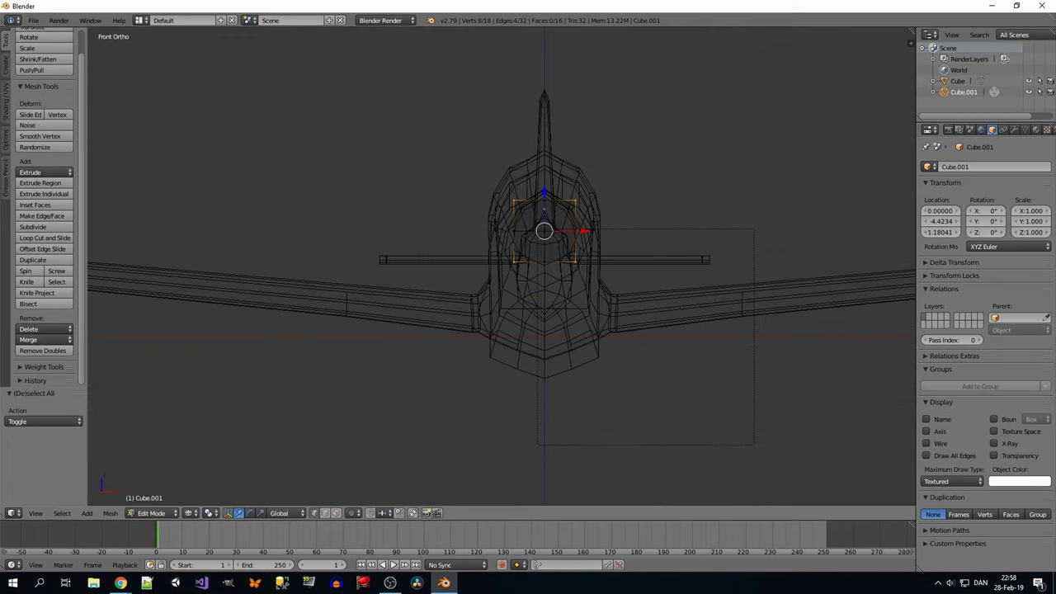
key("Return")
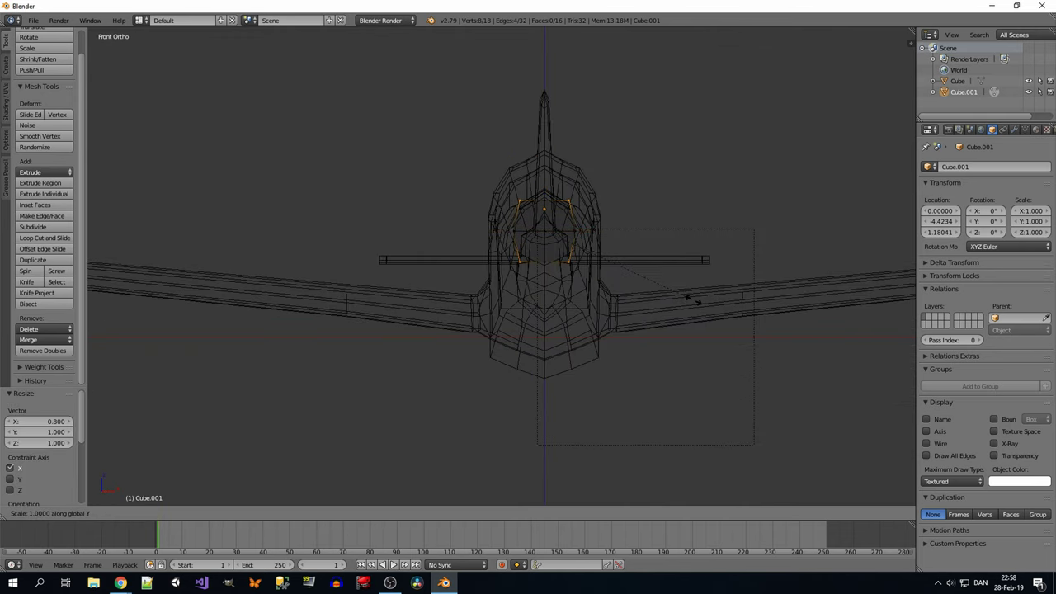
key("z")
Raise the selected part of the spinner vertically along Z.
middle_click_drag(536, 272, 462, 248)
key("g")
key("z")
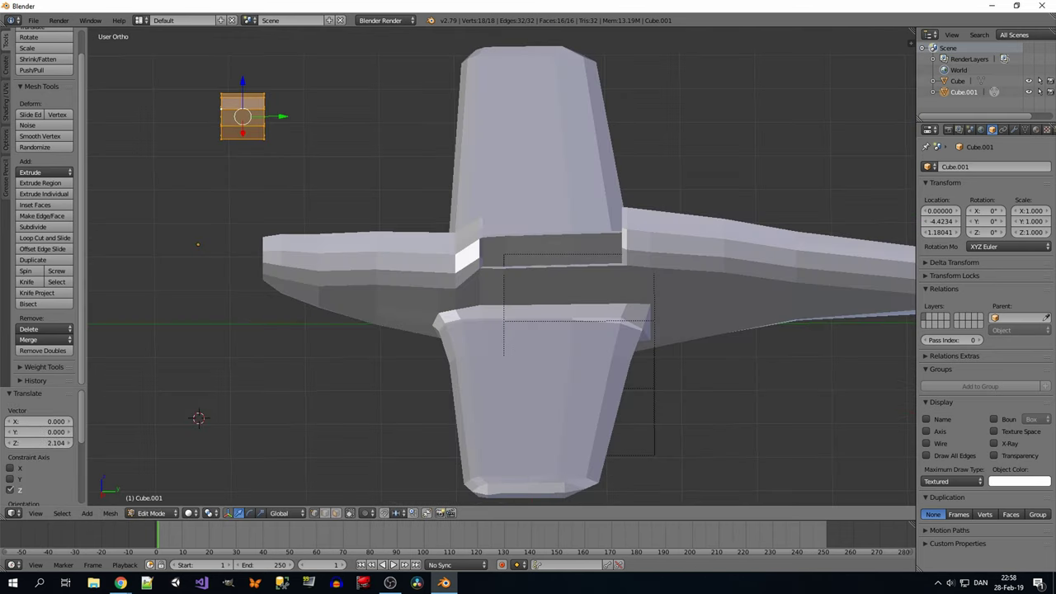
key("KP_3")
key("z")
scroll(577, 272, "up", 1)
Extrude the spinner's front face forward and shrink it into a tapered nose.
key("a")
key("KP_1")
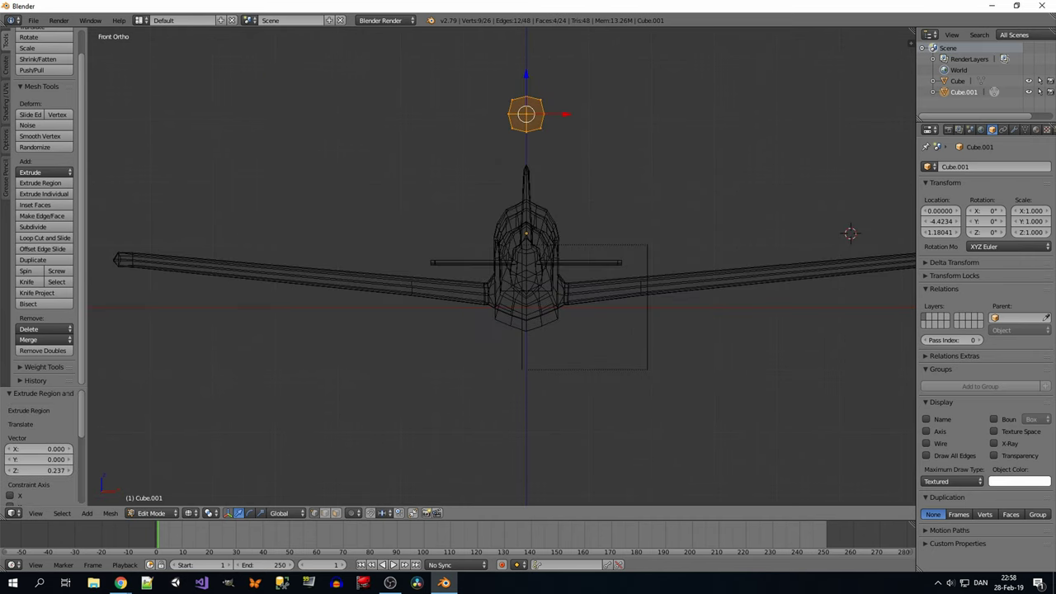
key("e")
key("z")
key("KP_3")
key("s")
left_click(416, 157)
middle_click_drag(416, 158, 498, 236)
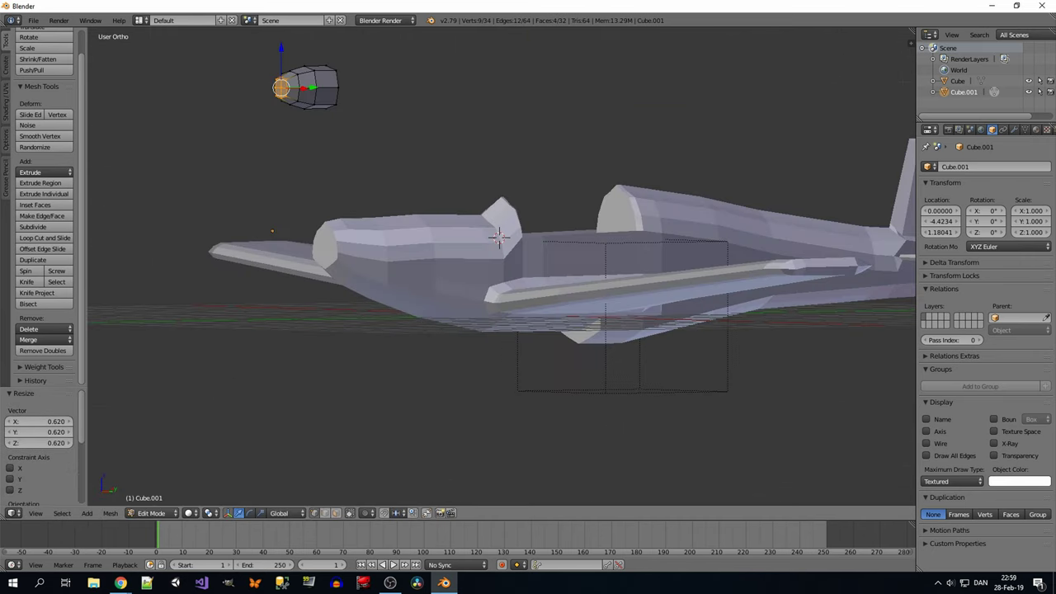
key("KP_3")
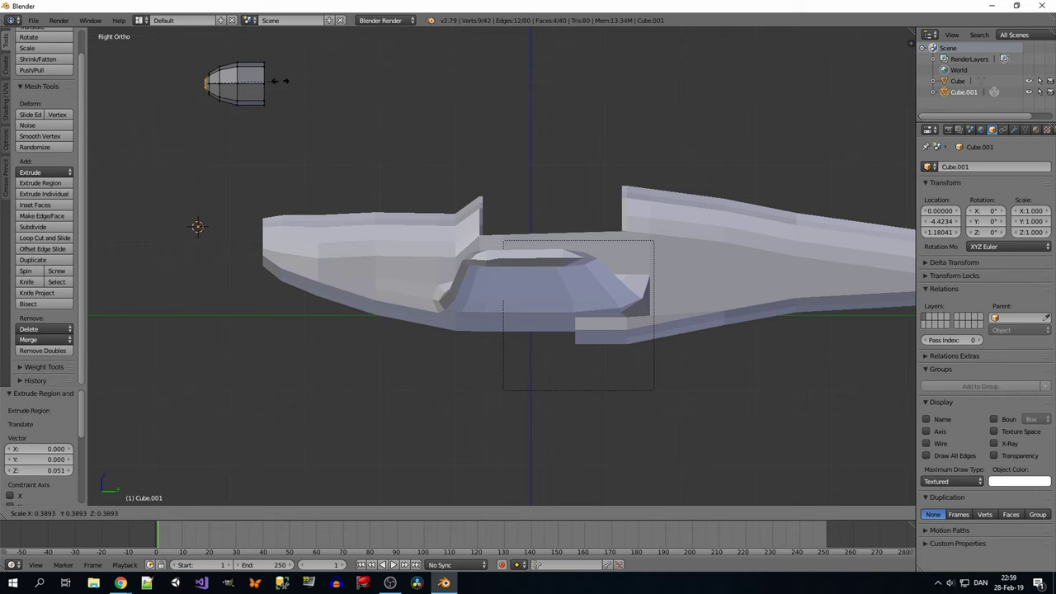
Lower the whole nose spinner vertically along Z.
key("ctrl+l")
key("g")
key("z")
key("Return")
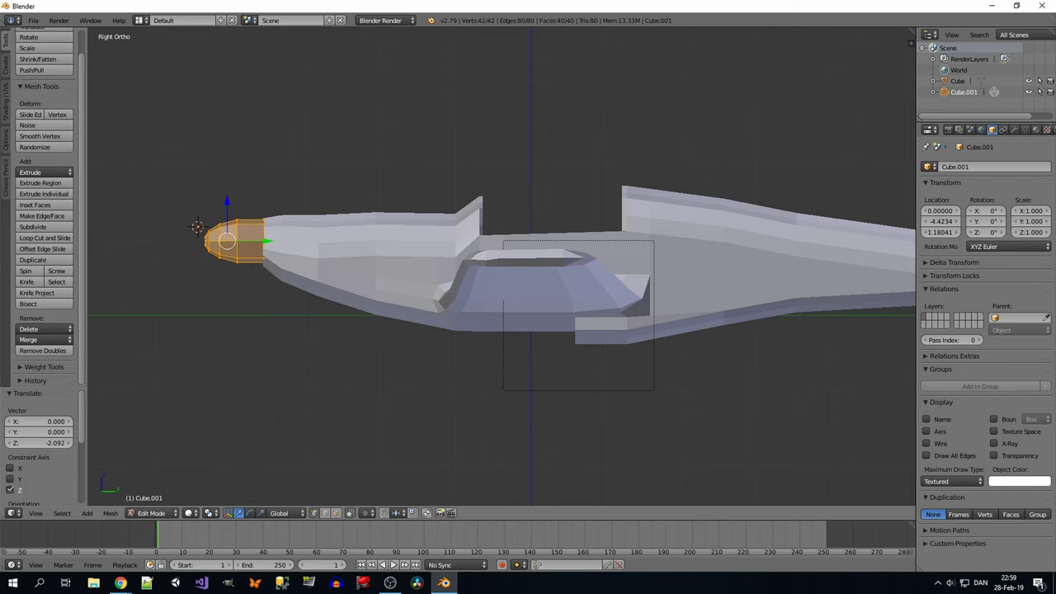
key("KP_1")
key("KP_3")
scroll(501, 264, "down", 2)
Raise the nose spinner vertically so it sits in line with the fuselage.
key("z")
scroll(501, 264, "up", 2)
key("ctrl+l")
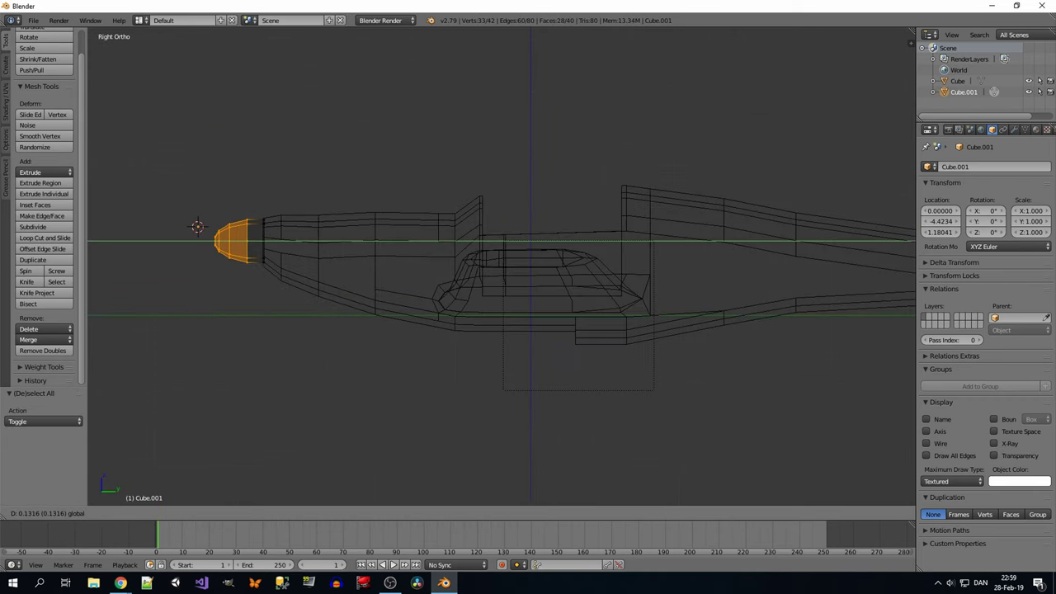
key("g")
key("z")
key("Return")
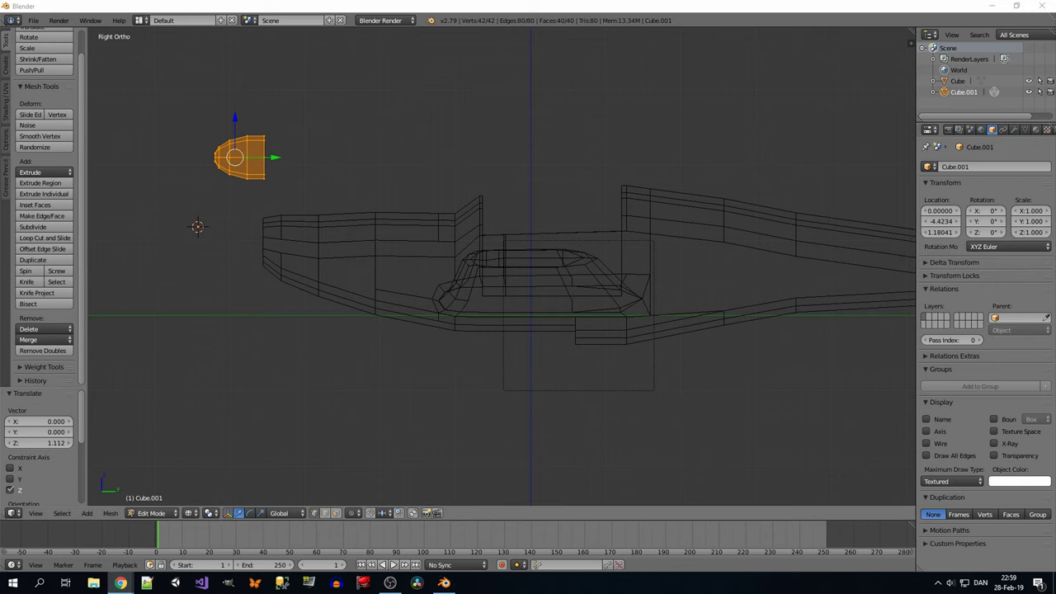
key("KP_1")
Add a new cube, scale it down, and stretch it into a tall thin bar.
left_click(86, 512)
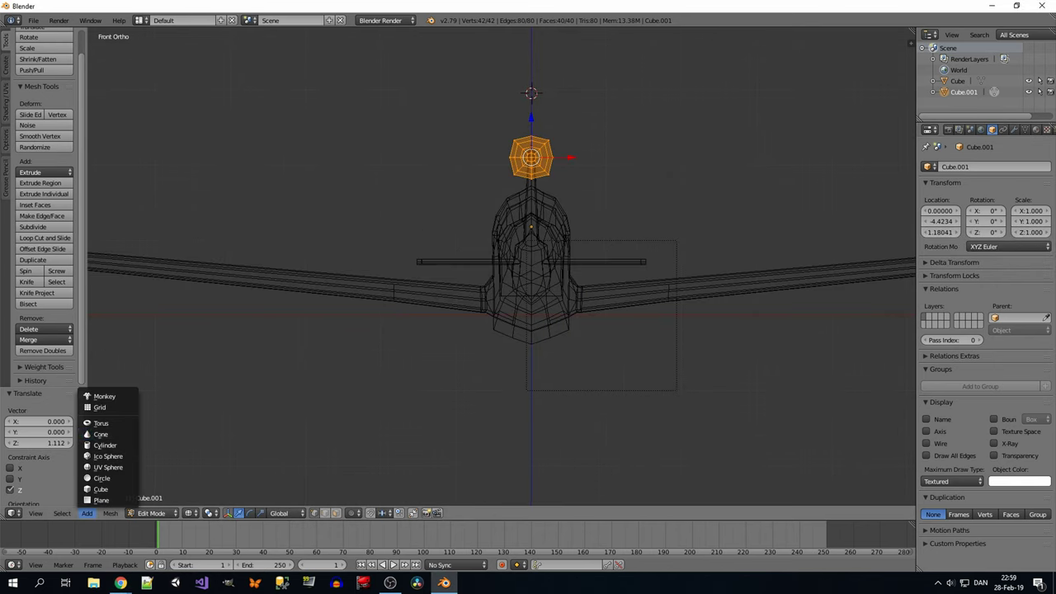
left_click(99, 466)
scroll(577, 91, "up", 1)
middle_click_drag(577, 91, 577, 217, "shift")
key("s")
left_click(577, 217)
key("Tab")
key("a")
key("b")
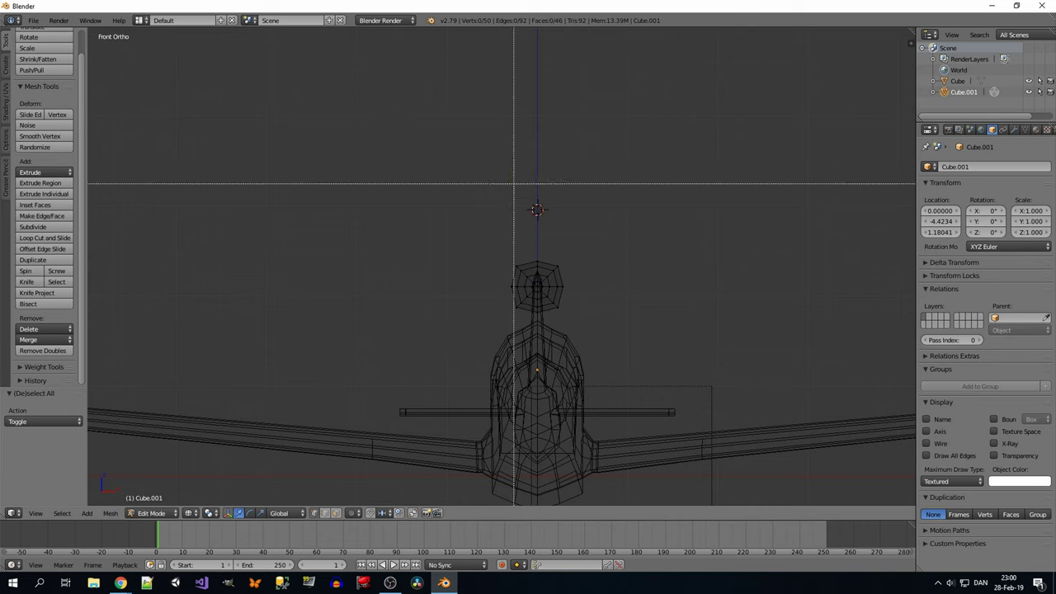
left_click(697, 171)
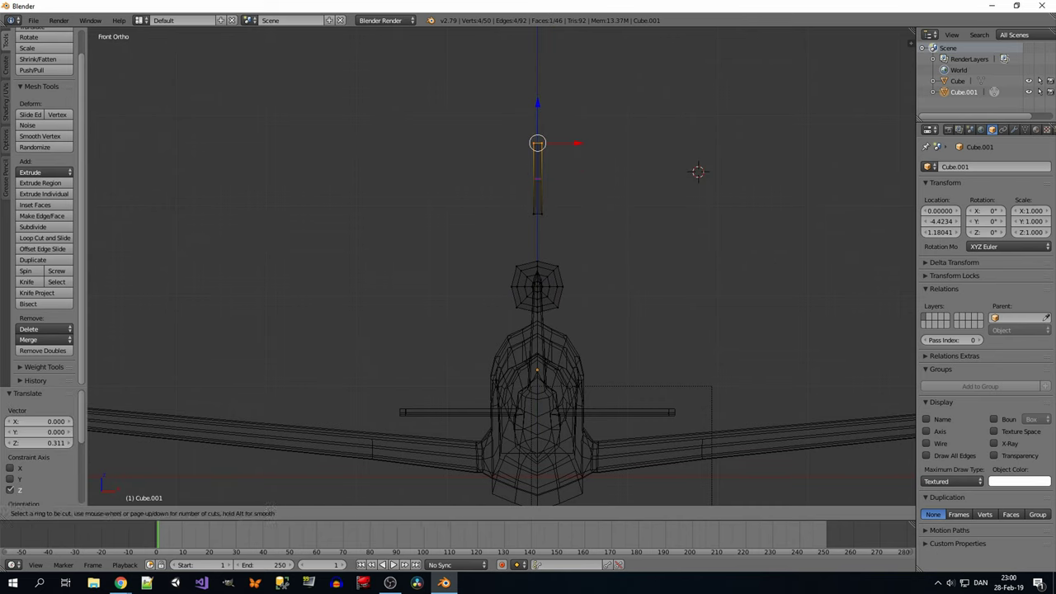
Loop cut the bar, then extrude its top loop upward and taper the tip.
left_click(697, 172)
right_click(697, 171)
key("s")
key("x")
right_click(697, 171)
key("a")
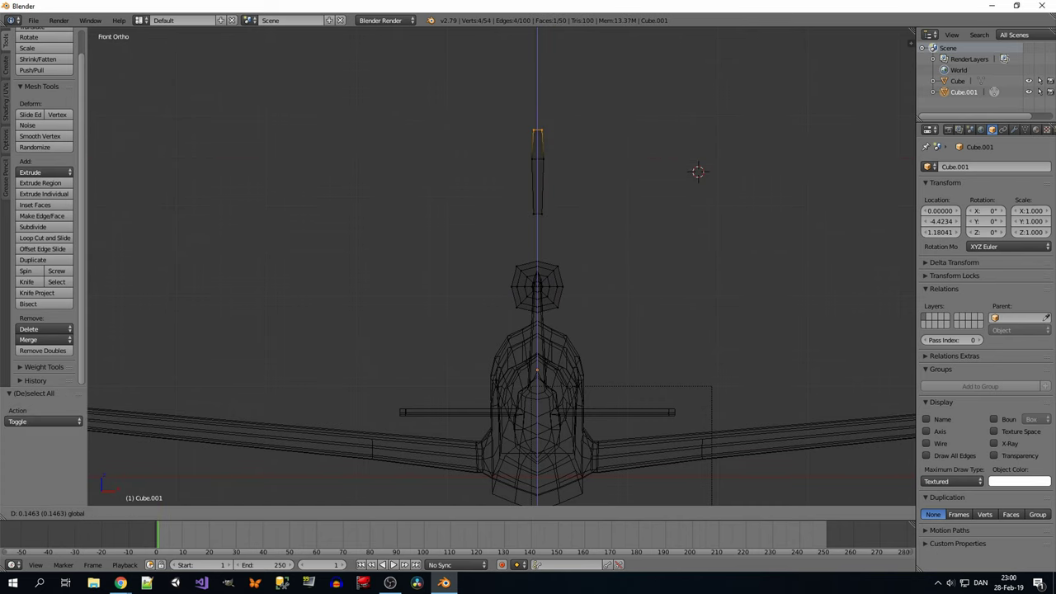
key("b")
left_click_drag(464, 123, 603, 248)
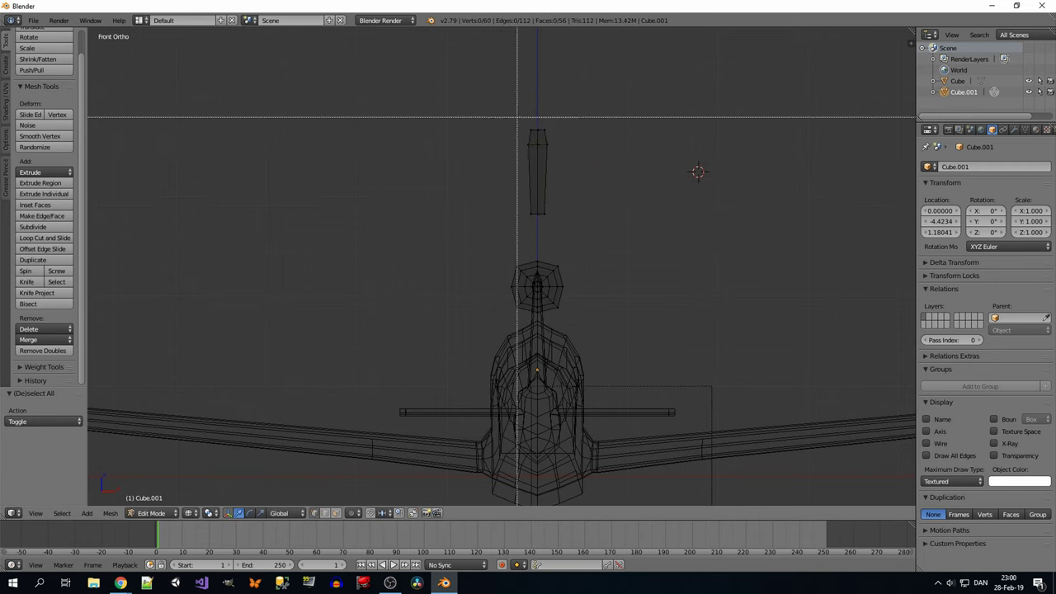
key("e")
left_click(578, 124)
key("s")
left_click(651, 128)
Flatten the whole blade from the side view and shift it vertically.
key("KP_3")
key("ctrl+l")
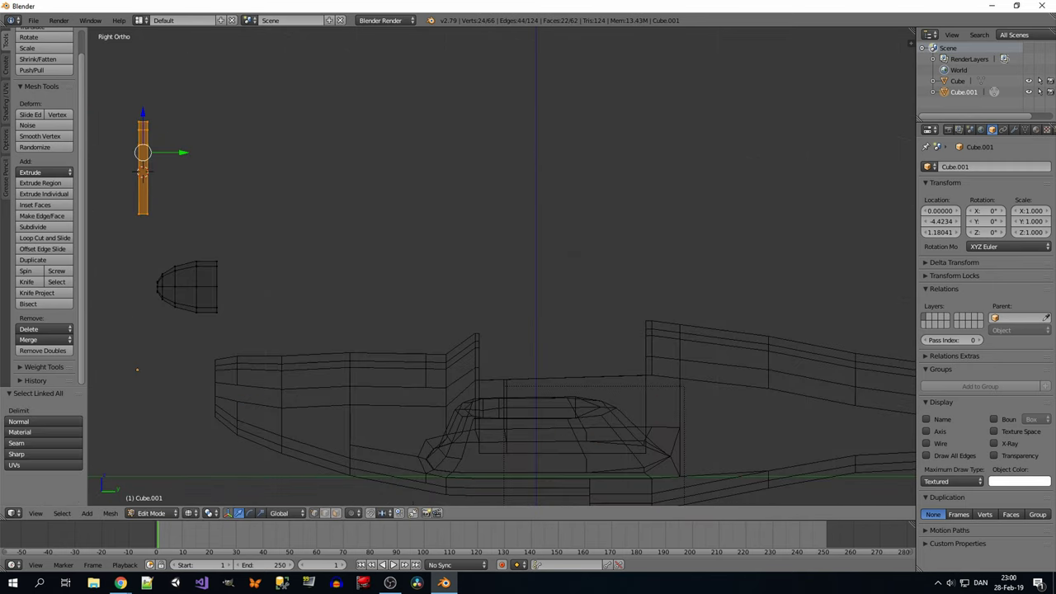
left_click(264, 202)
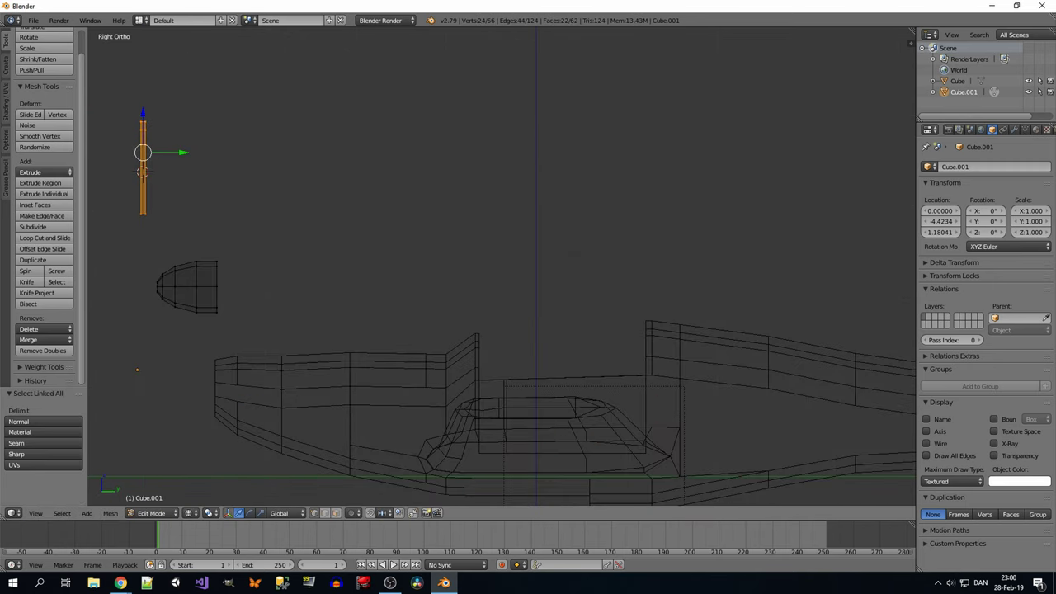
key("z")
key("Return")
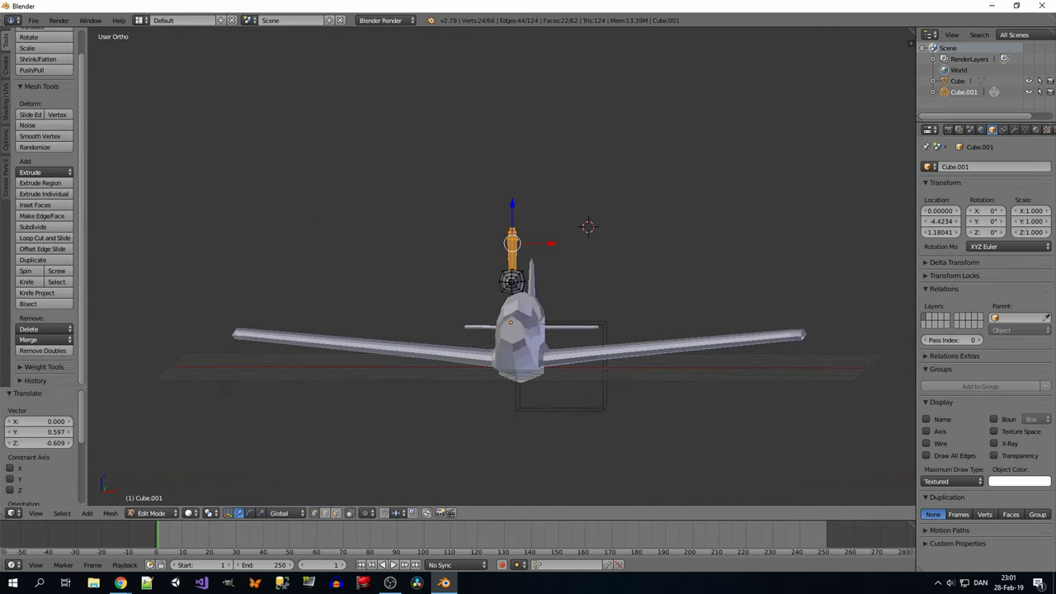
Raise the whole blade 0.273 on Z so it stands on the spinner.
middle_click_drag(495, 248, 578, 231)
key("KP_3")
key("KP_1")
key("ctrl+l")
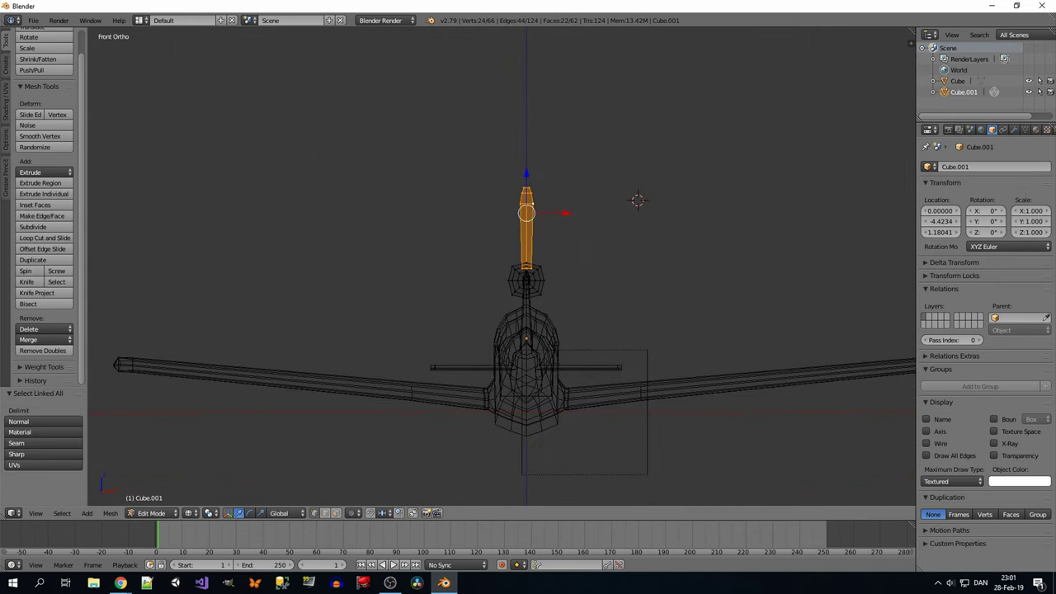
key("z")
key("Return")
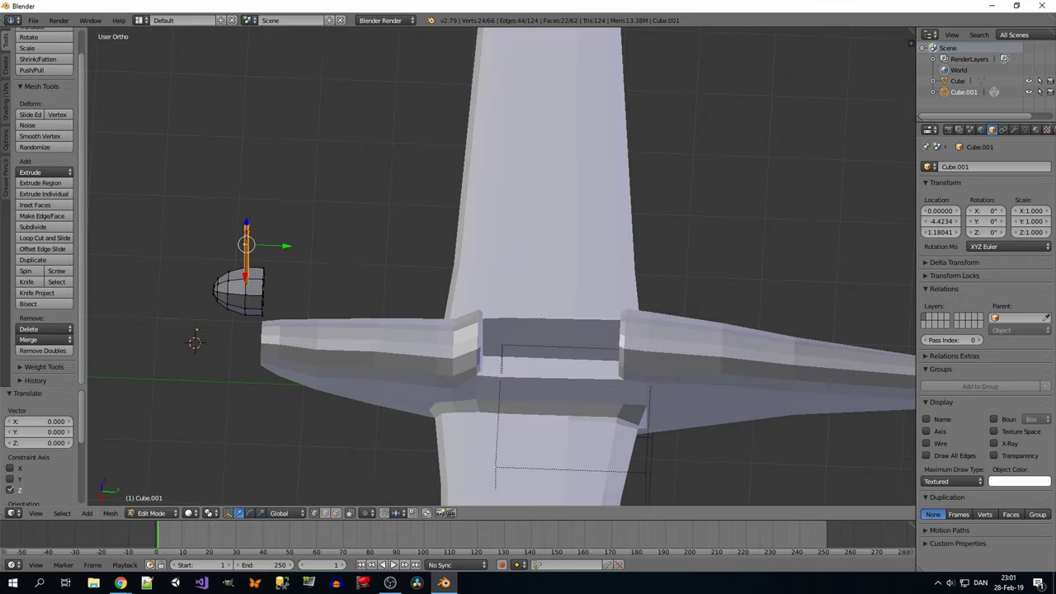
middle_click_drag(527, 248, 577, 231)
key("KP_1")
Twist the blade about -36 degrees, checking it from above in wireframe.
key("z")
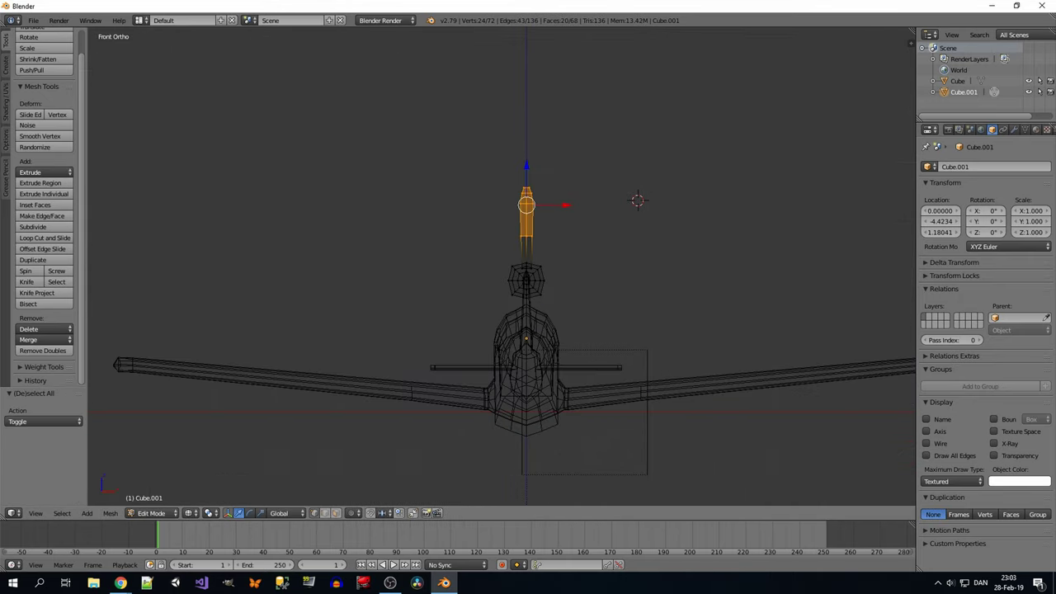
key("KP_7")
key("z")
middle_click_drag(528, 288, 412, 248)
key("r")
key("Return")
key("z")
key("a")
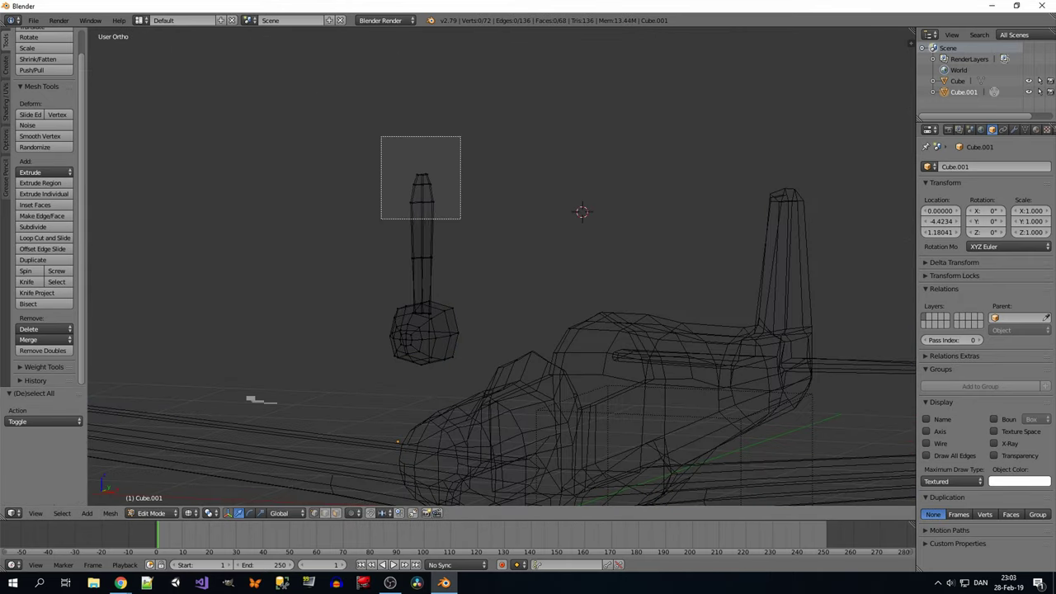
key("KP_7")
key("e")
key("z")
Rotate the blade a further 17.7 degrees in the top view.
middle_click_drag(528, 288, 461, 247)
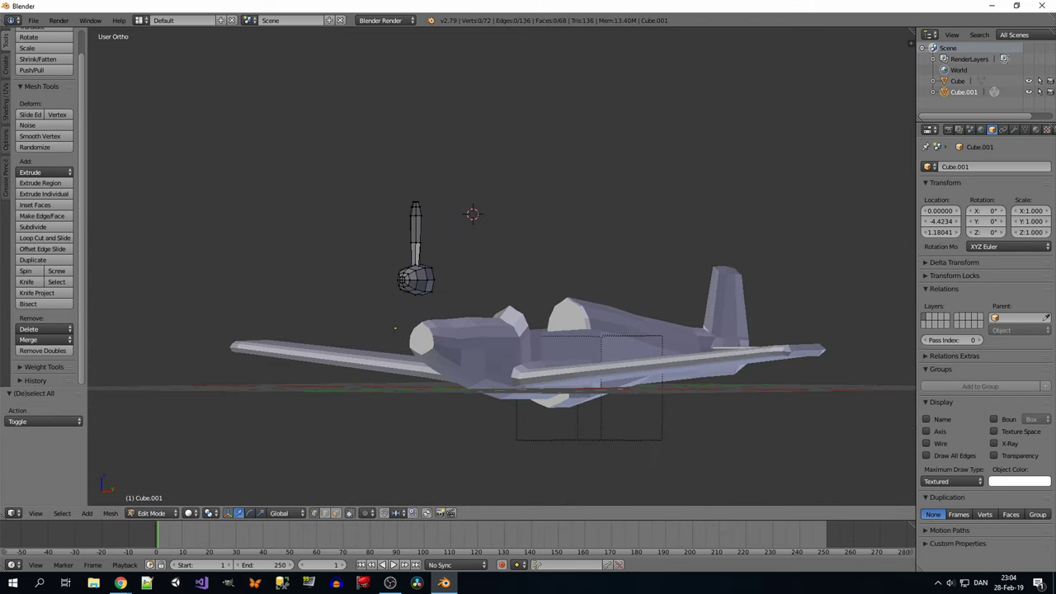
key("z")
key("KP_7")
key("r")
key("Return")
key("ctrl+l")
key("KP_3")
key("KP_1")
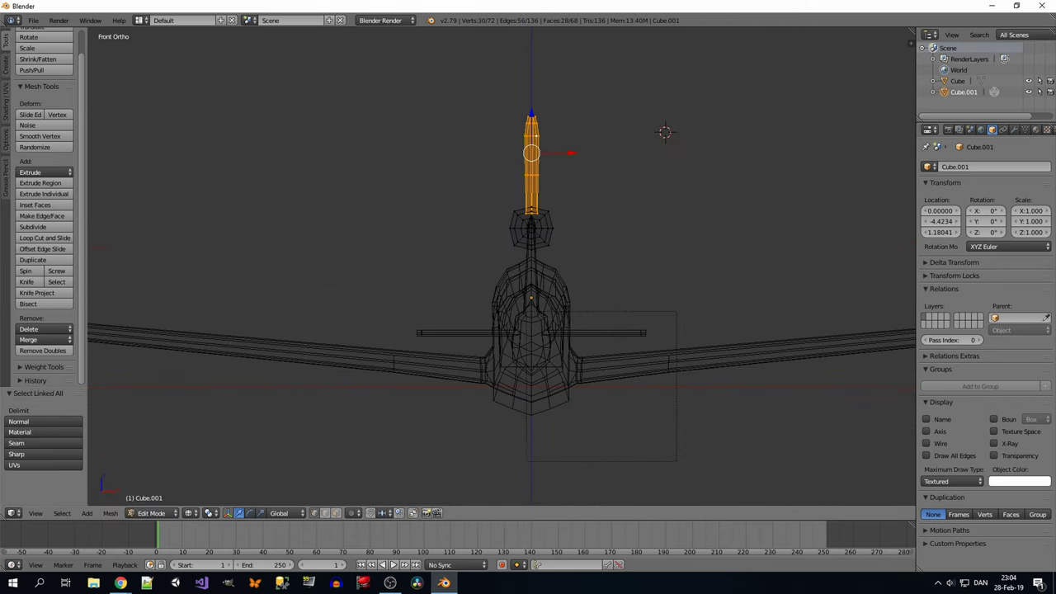
Scale the blade up to 1.332 and duplicate the propeller blade.
key("z")
middle_click_drag(528, 289, 462, 247)
key("KP_3")
key("KP_1")
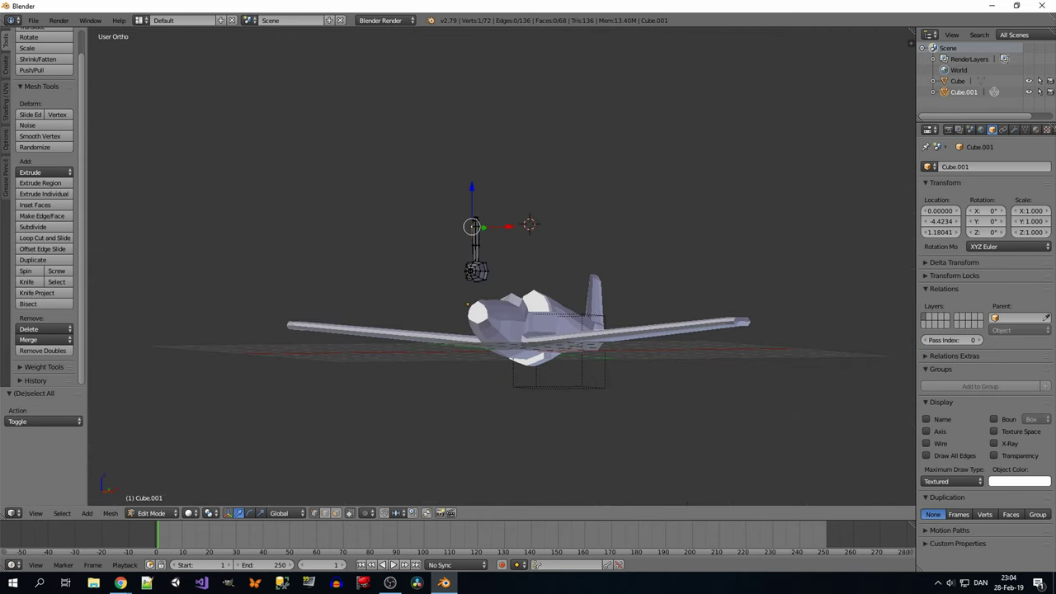
key("s")
key("Return")
middle_click_drag(528, 330, 462, 314)
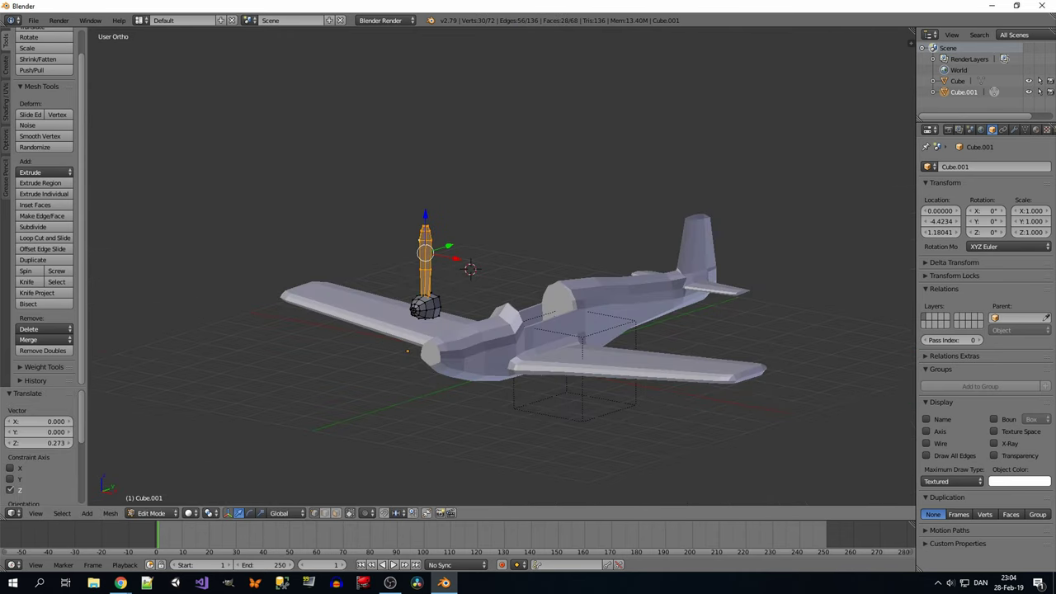
key("KP_1")
key("shift+d")
Rotate the copied blades into place to form a three-bladed propeller.
key("r")
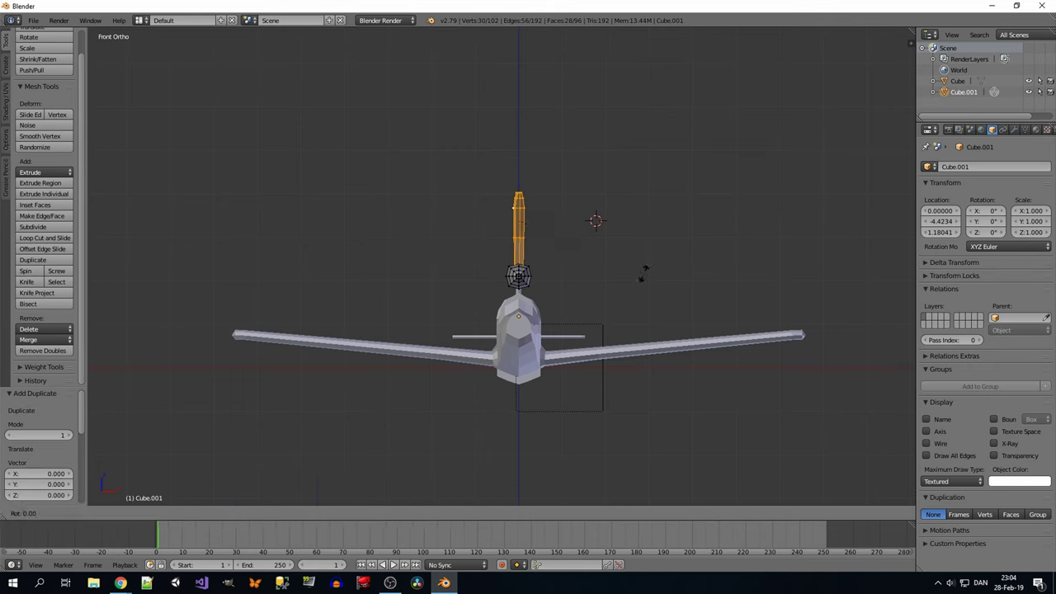
key("Return")
key("Return")
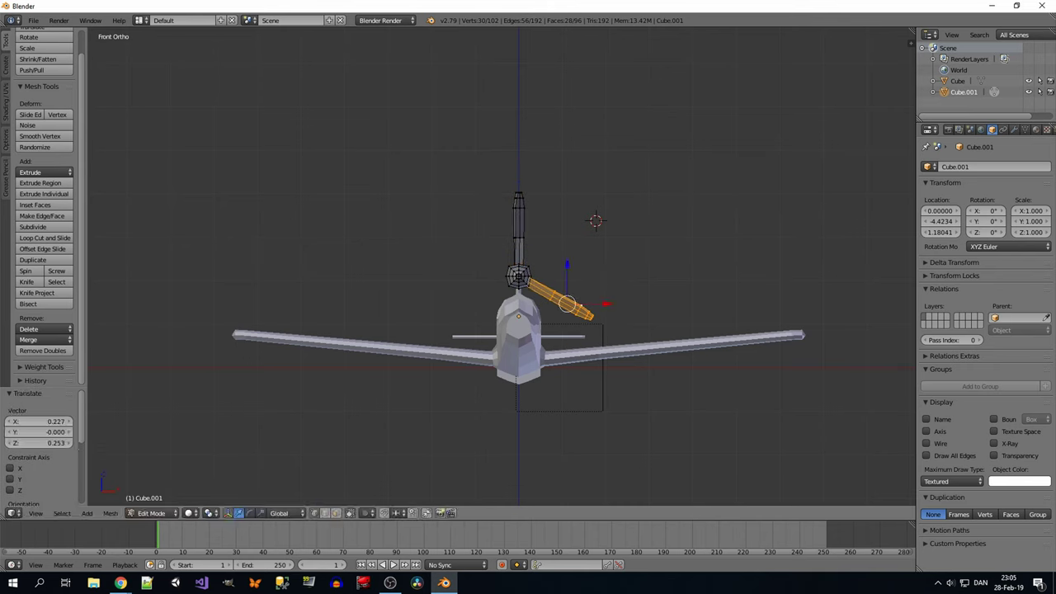
key("r")
key("Return")
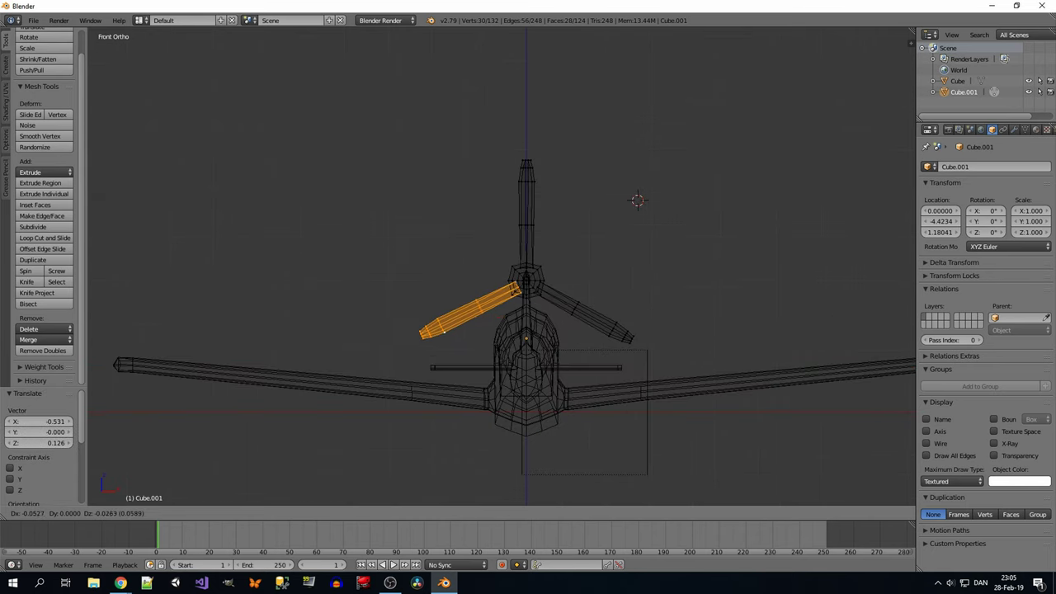
key("Tab")
mouse_move(528, 330)
middle_mouse_down()
mouse_move(461, 313)
mouse_move(412, 280)
middle_mouse_up()
Box-select the whole propeller and move it along Z and Y toward the nose.
key("Tab")
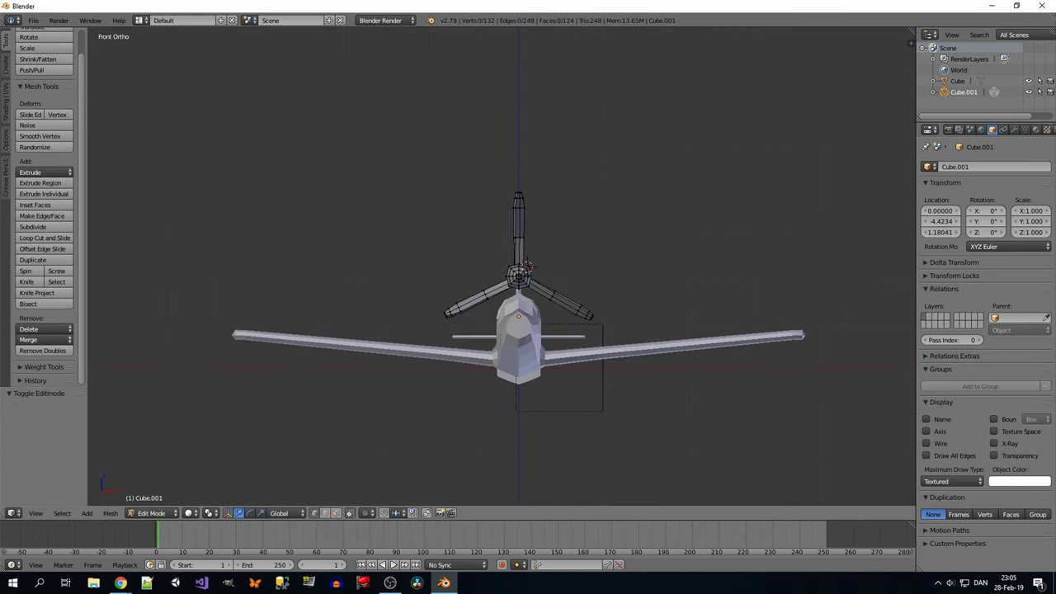
key("b")
left_click_drag(441, 176, 582, 319)
key("g")
key("z")
left_click(527, 228)
key("z")
key("KP_3")
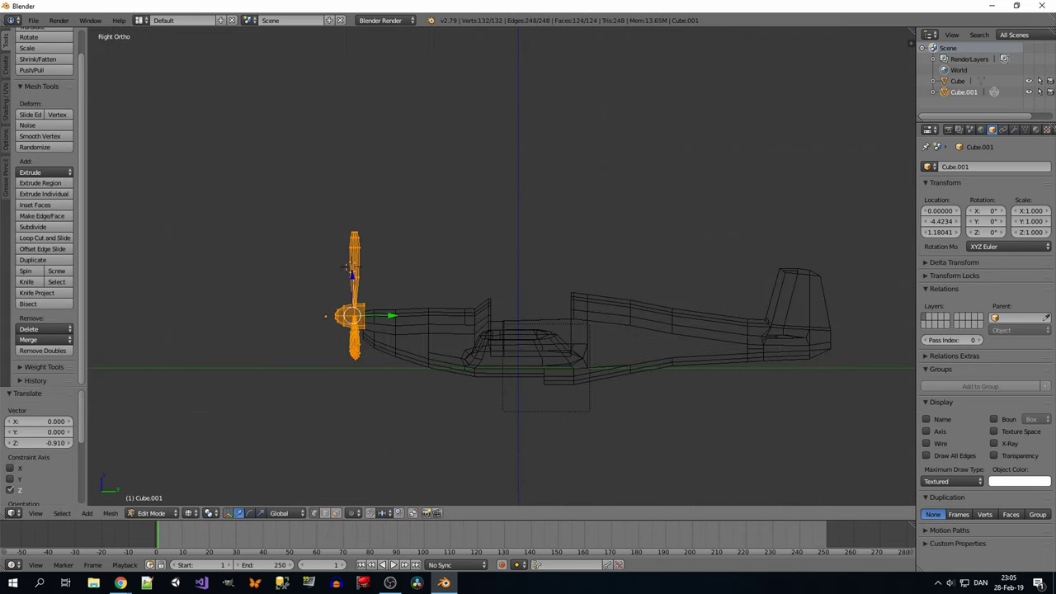
key("g")
key("y")
key("Tab")
key("ctrl+KP_1")
Fine-tune the propeller's height and lengthwise position so it sits on the nose at Z 0.99084.
key("KP_3")
key("g")
key("z")
key("Return")
key("g")
key("y")
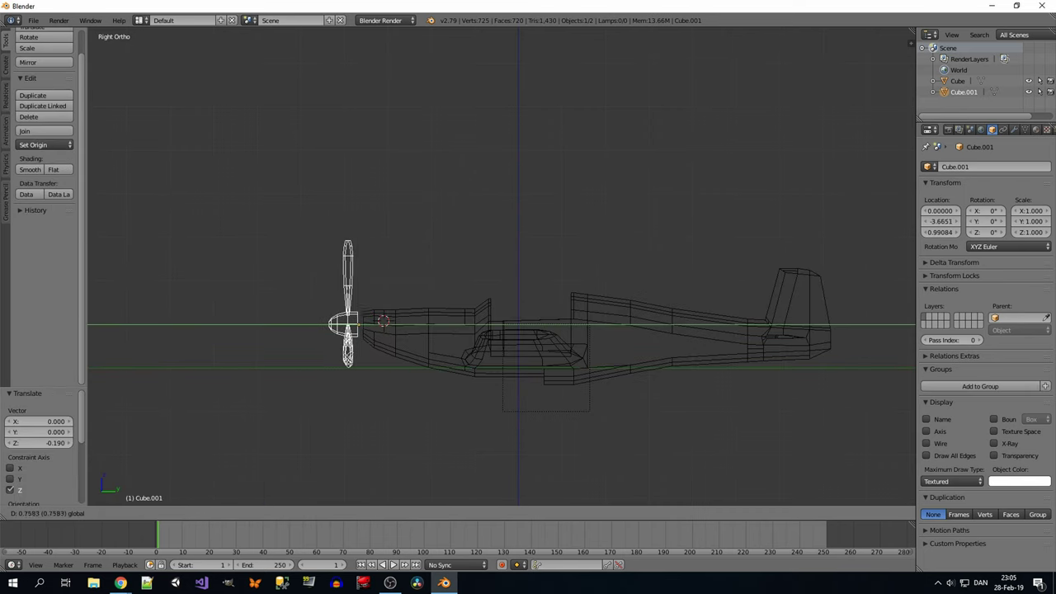
key("Return")
key("z")
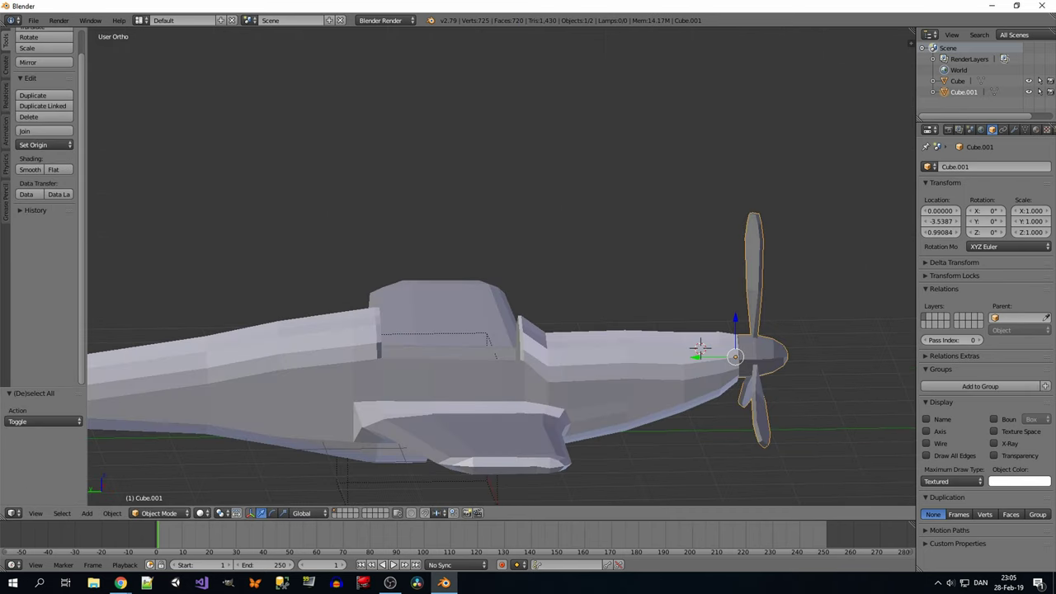
Inspect the mounted propeller in solid shading from orbit, side and top views.
key("a")
mouse_move(495, 314)
middle_mouse_down()
mouse_move(551, 275)
mouse_move(528, 281)
middle_mouse_up()
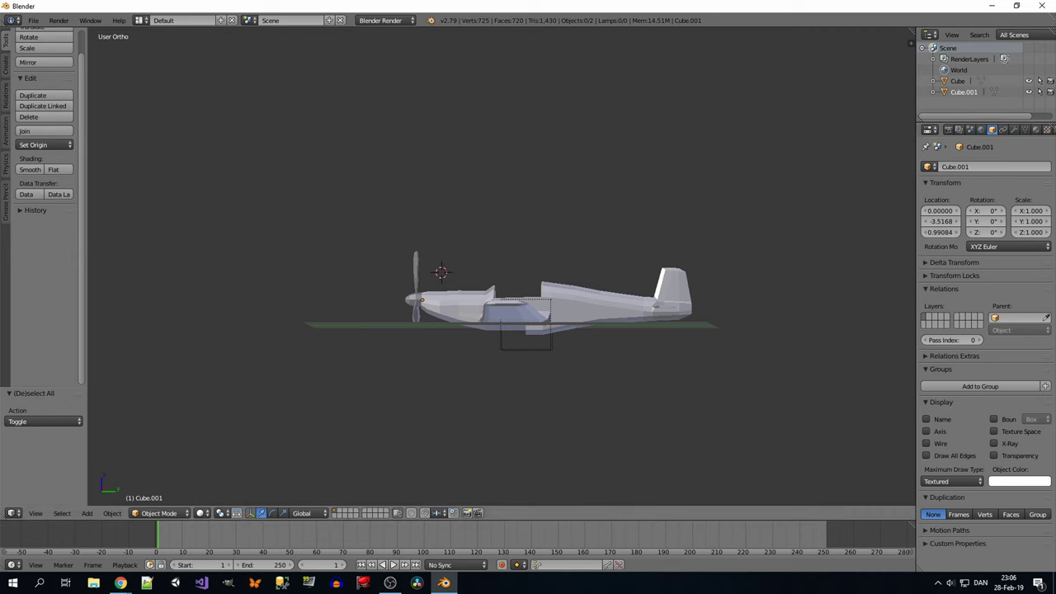
middle_click_drag(495, 313, 462, 362)
key("KP_3")
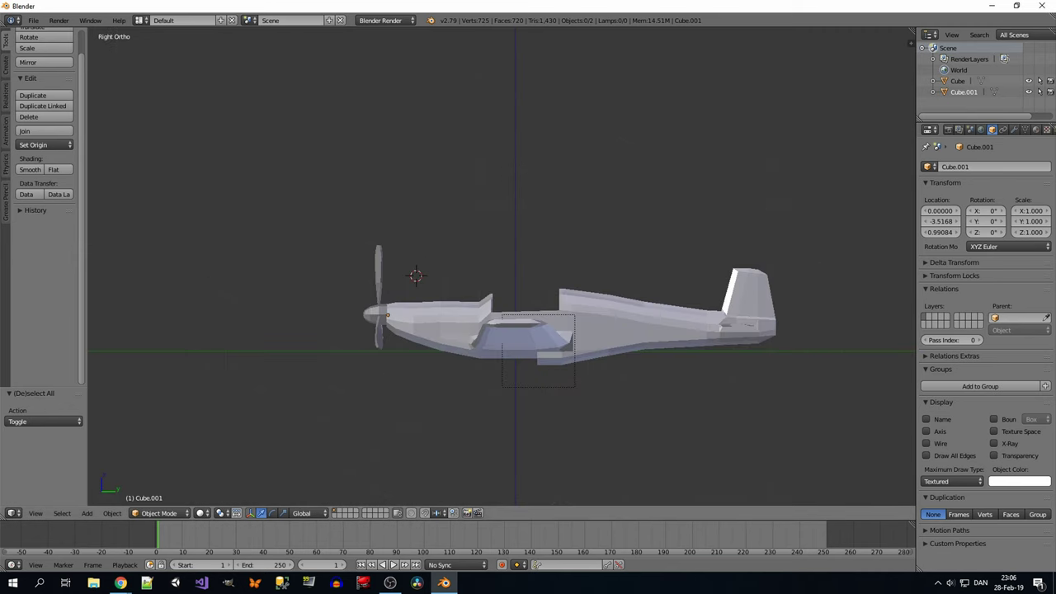
key("KP_7")
key("Tab")
Clear the fuselage selection and line up the right side view over the cockpit.
key("z")
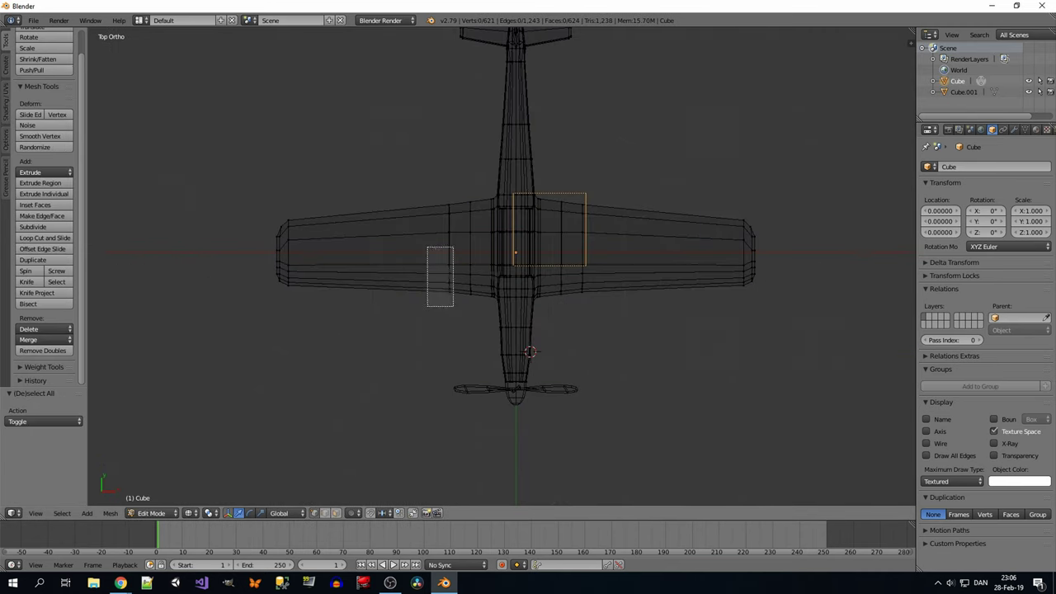
key("a")
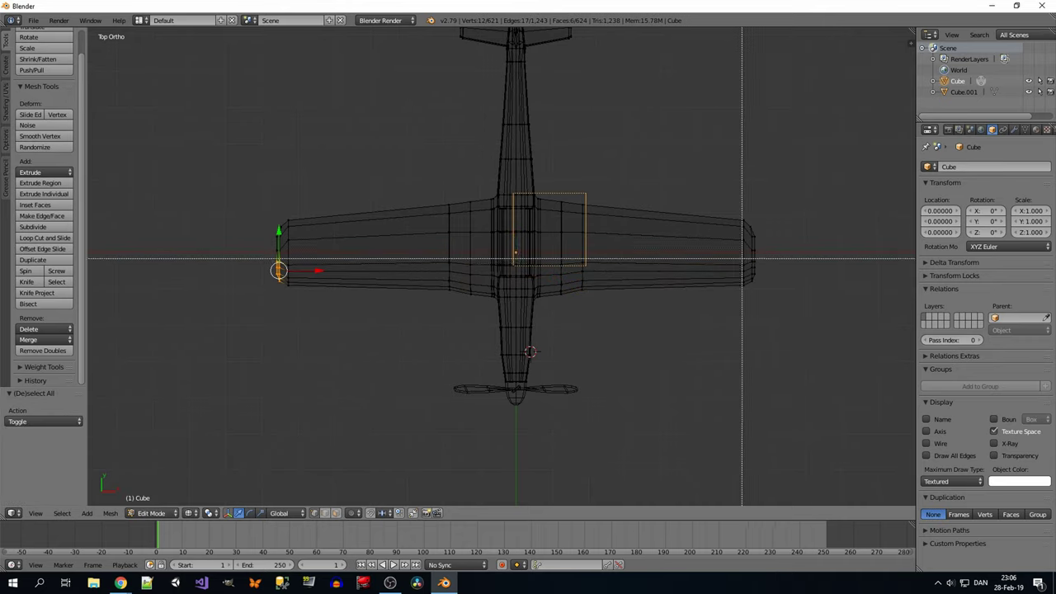
key("Escape")
key("a")
middle_click_drag(503, 272, 461, 207)
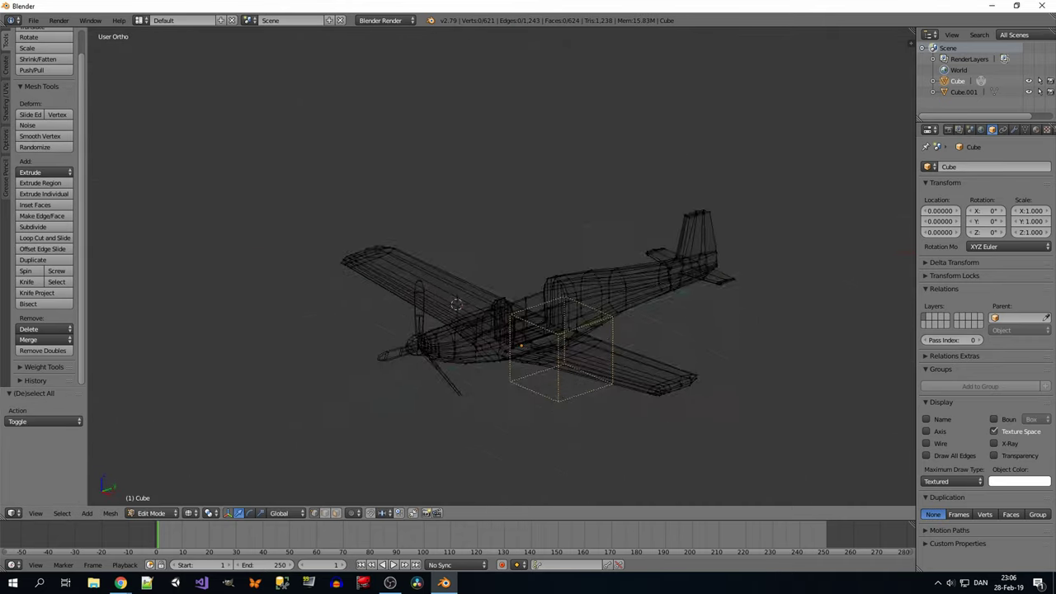
key("z")
key("KP_1")
middle_click_drag(503, 272, 561, 248)
middle_click_drag(503, 313, 528, 248)
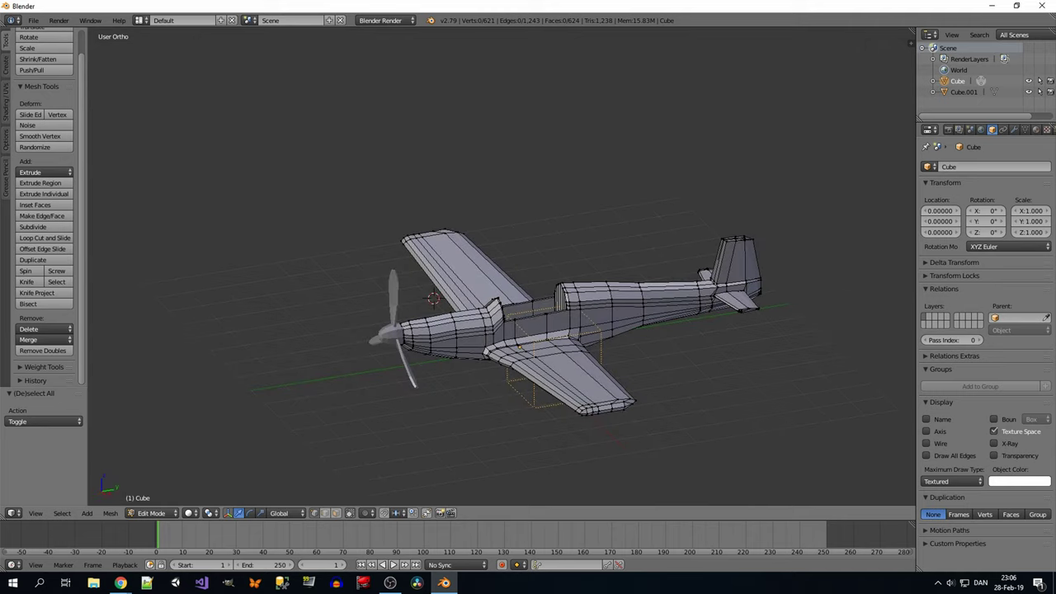
key("KP_7")
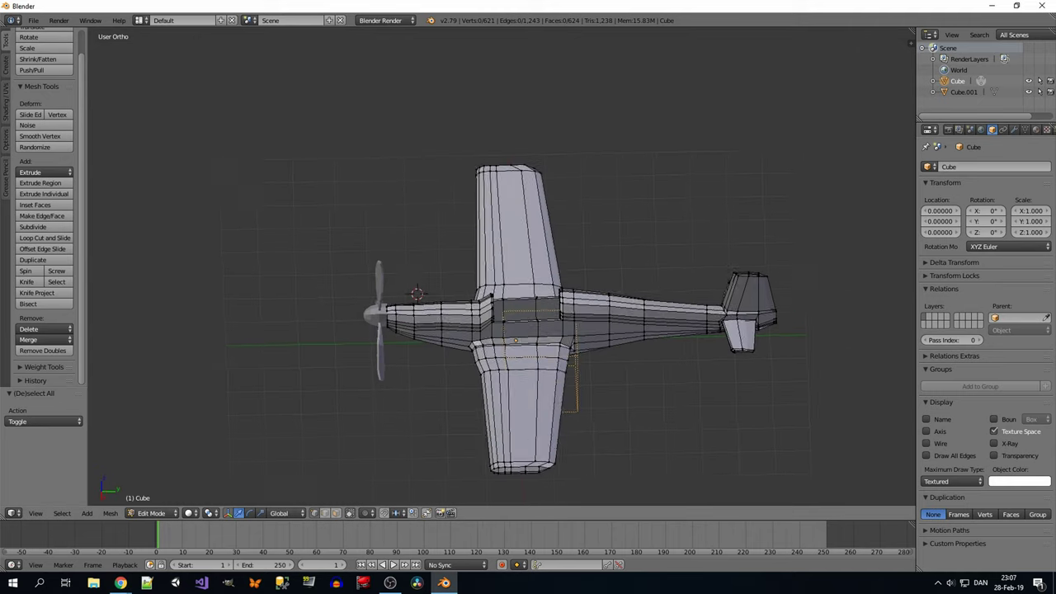
key("KP_3")
scroll(503, 330, "up", 2)
Add a cube above the cockpit and shape it into a thin, tall slab.
left_click(86, 513)
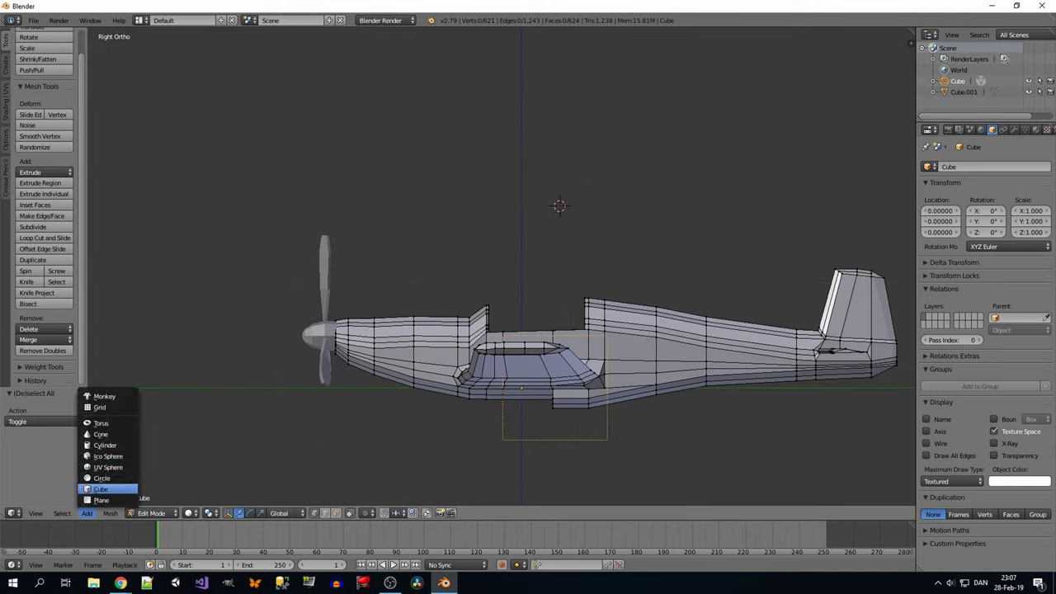
left_click(106, 488)
key("s")
left_click(644, 223)
key("s")
key("z")
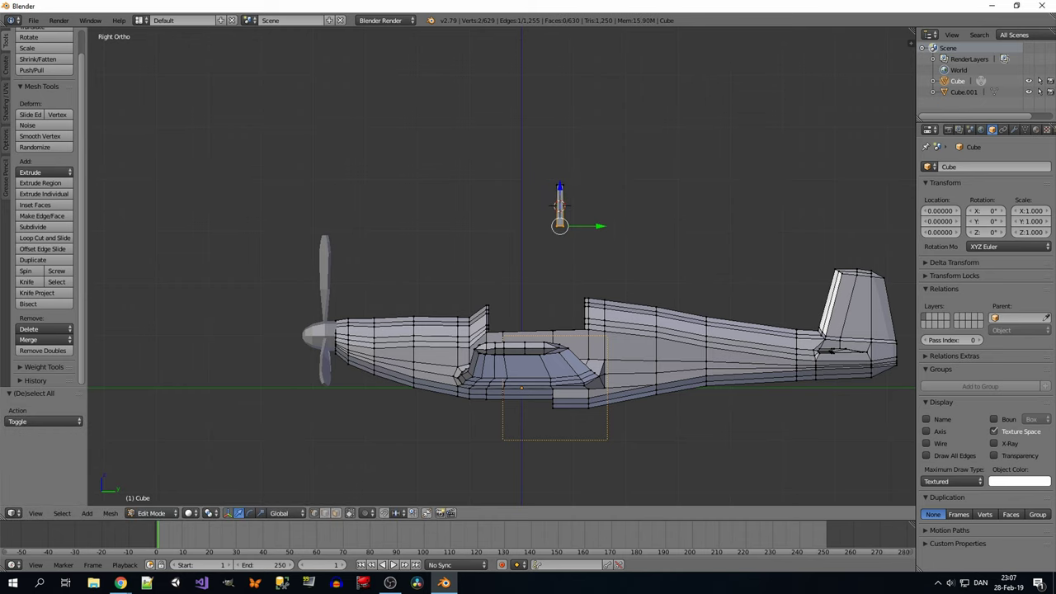
key("z")
key("g")
key("z")
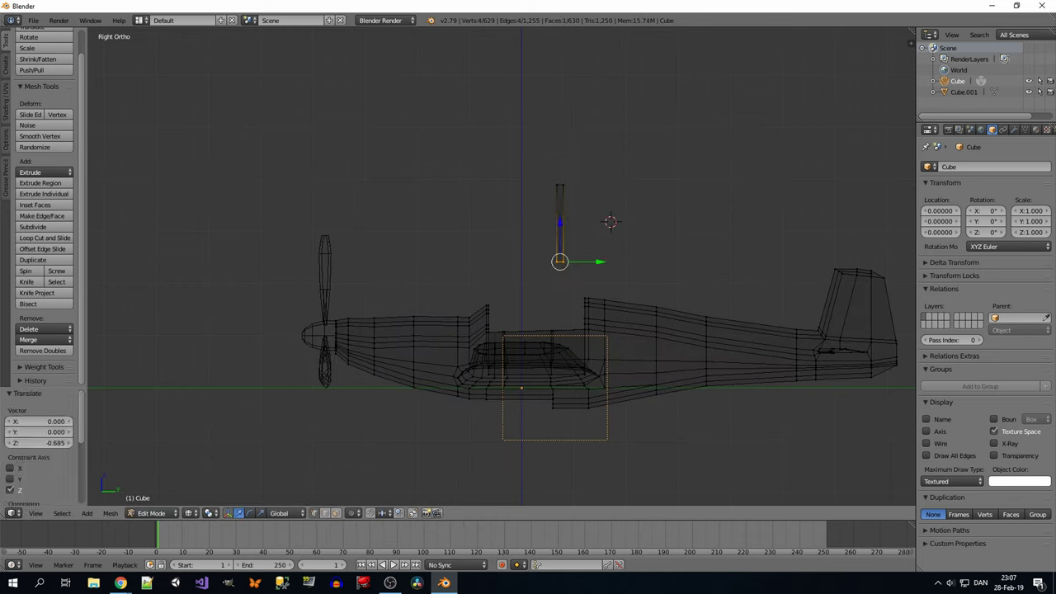
key("KP_1")
key("a")
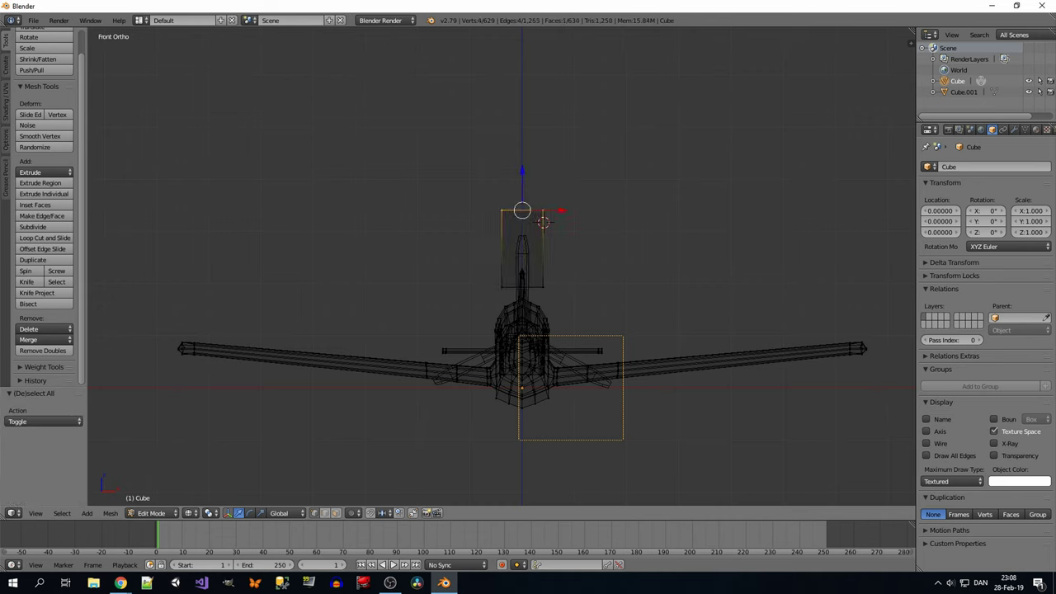
left_click(694, 235)
Extrude the slab's top face and narrow it along X.
key("e")
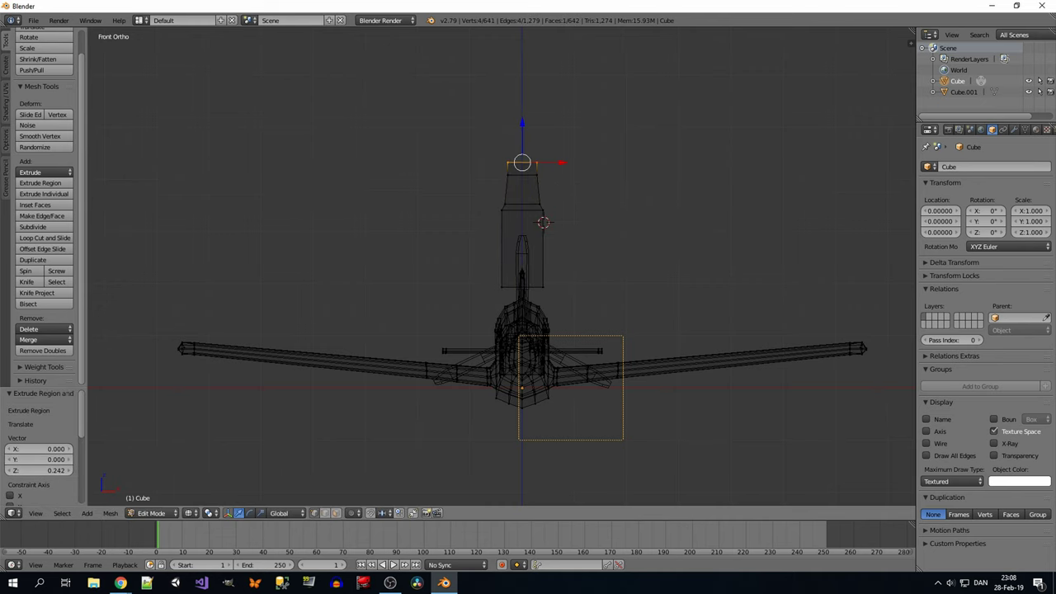
middle_click_drag(528, 330, 478, 272)
key("KP_1")
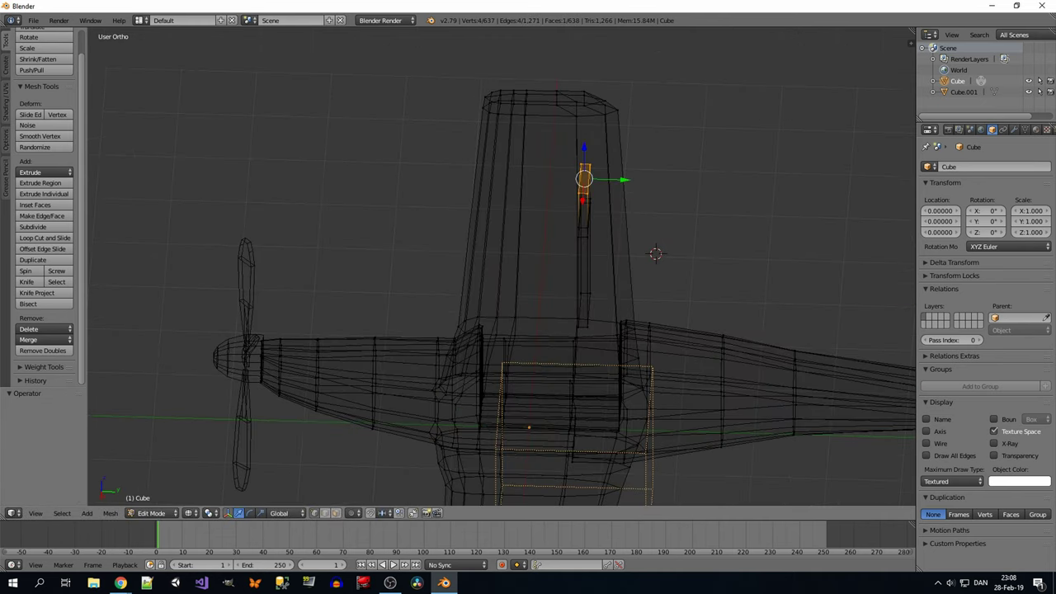
key("s")
key("x")
left_click(726, 215)
key("s")
right_click(711, 252)
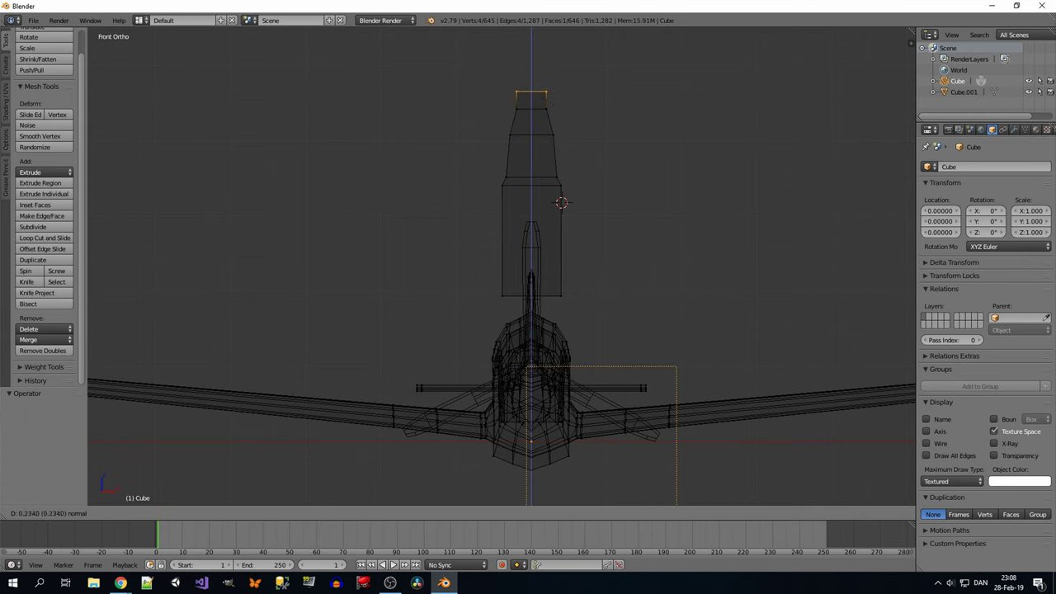
Box-select the vertices at the slab's top and adjust their position.
key("a")
key("b")
left_click_drag(481, 60, 525, 84)
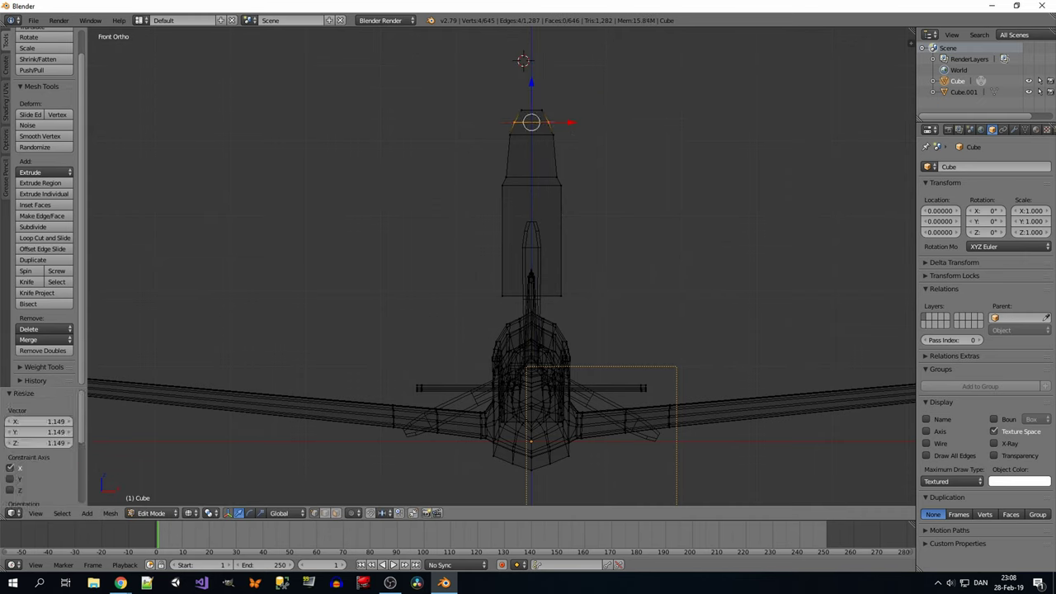
key("g")
key("z")
scroll(502, 267, "up", 1)
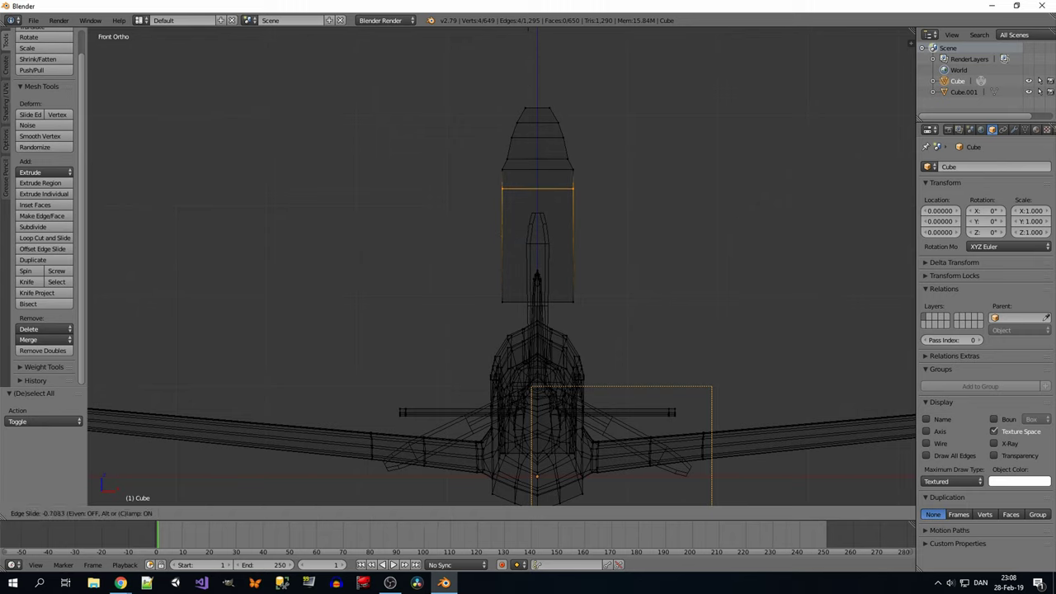
left_click(614, 168)
scroll(520, 91, "down", 1)
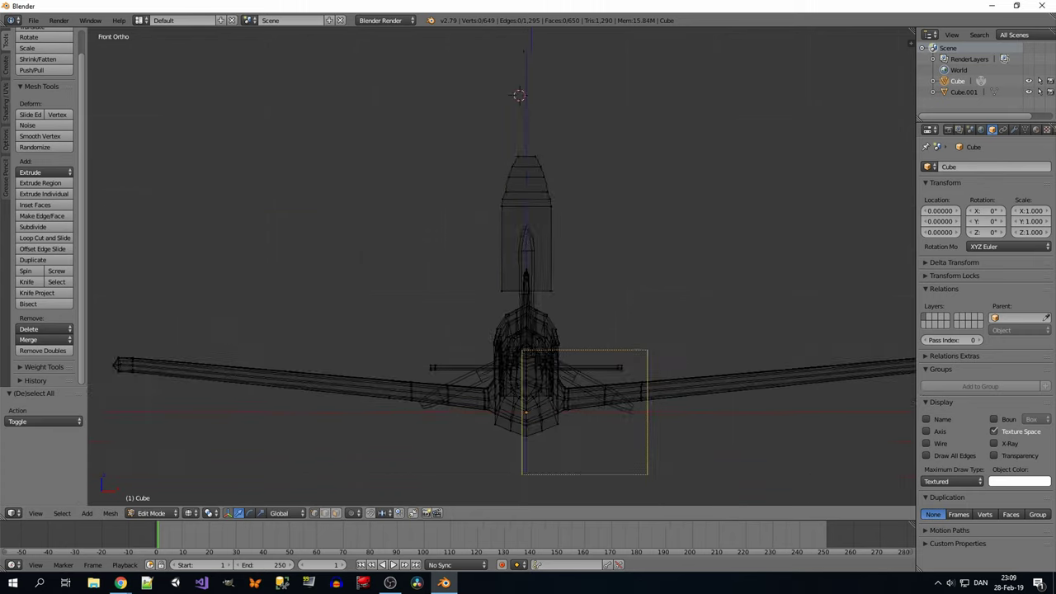
left_click(646, 179)
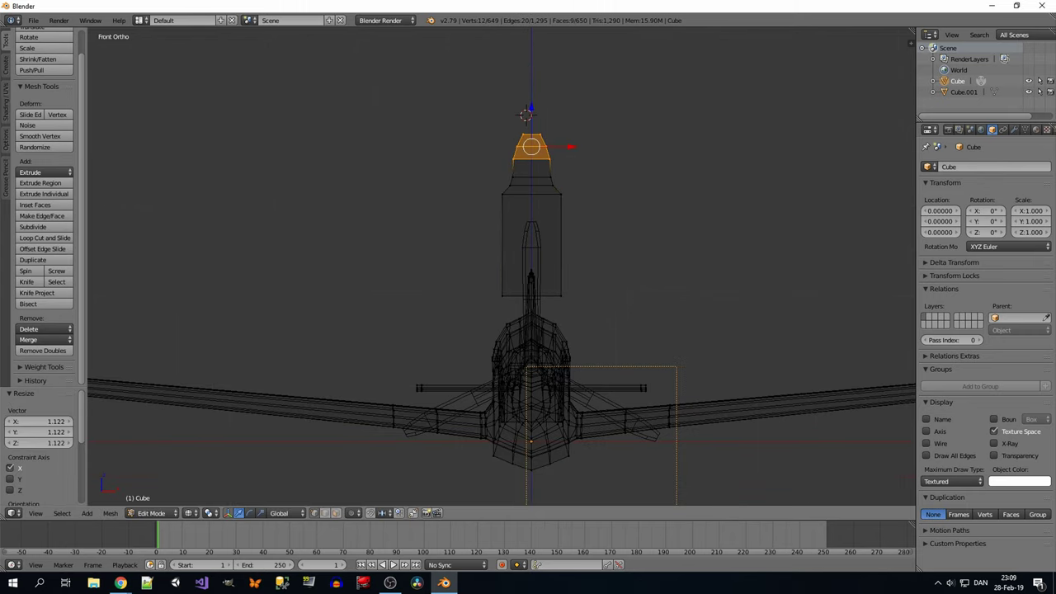
Undo the last change and check the slab in solid shading from front and side.
key("a")
middle_click_drag(615, 170, 660, 141)
key("KP_1")
key("KP_3")
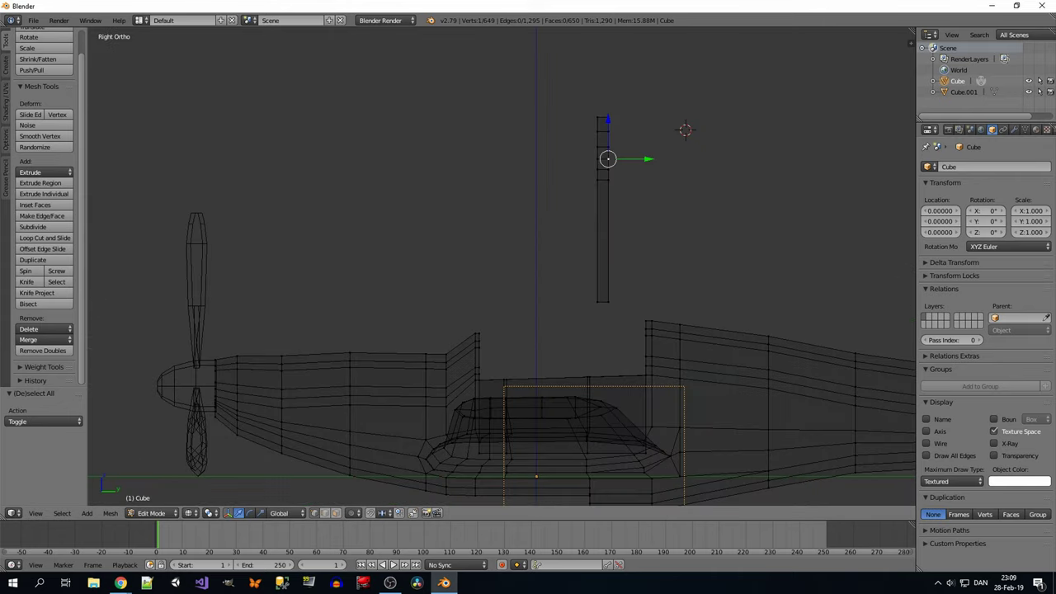
key("ctrl+z")
key("z")
key("a")
middle_click_drag(603, 248, 644, 214)
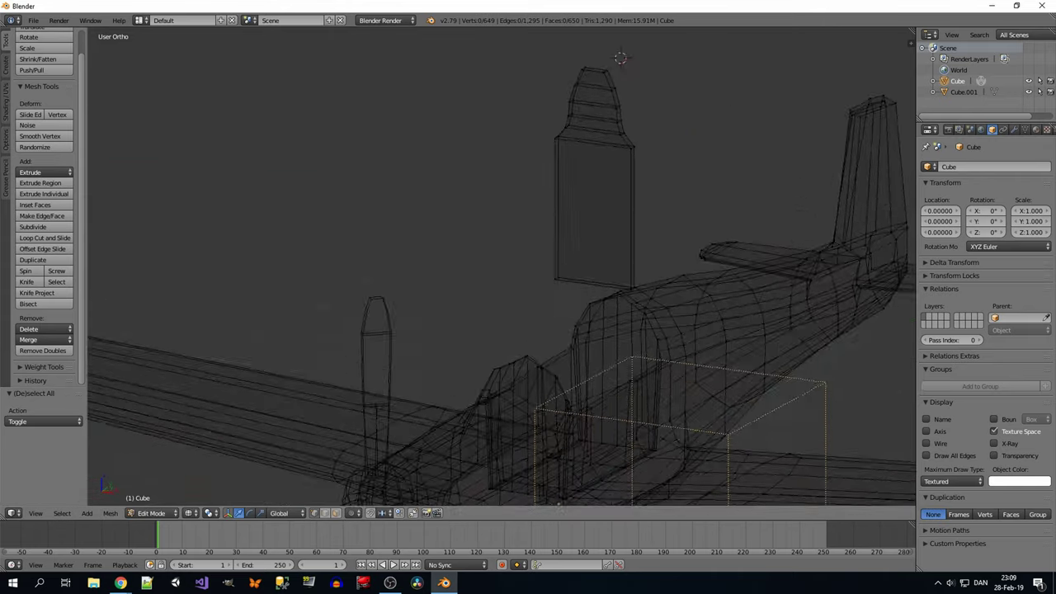
Extrude the top loop, narrow and scale it, then extrude it upward again.
key("e")
middle_click_drag(594, 248, 644, 215)
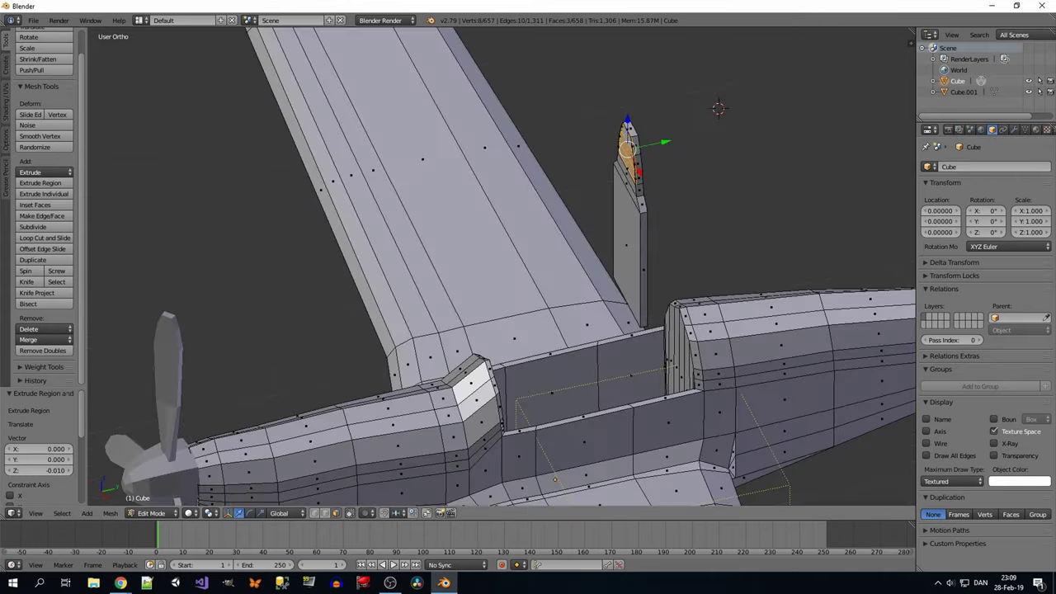
key("e")
key("KP_1")
left_click(731, 214)
key("s")
key("z")
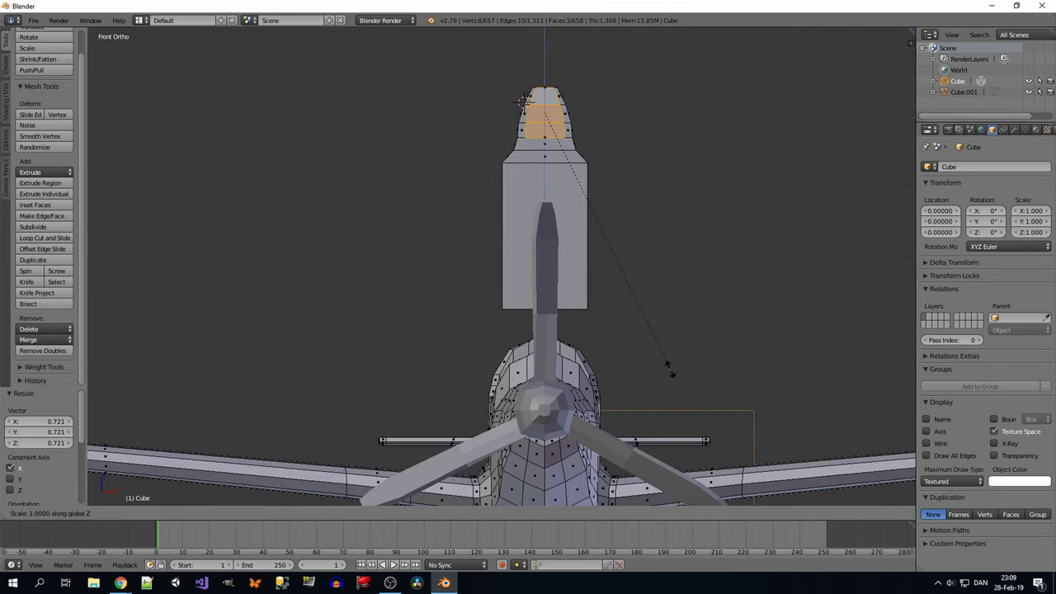
key("KP_3")
key("e")
middle_click_drag(720, 101, 627, 247)
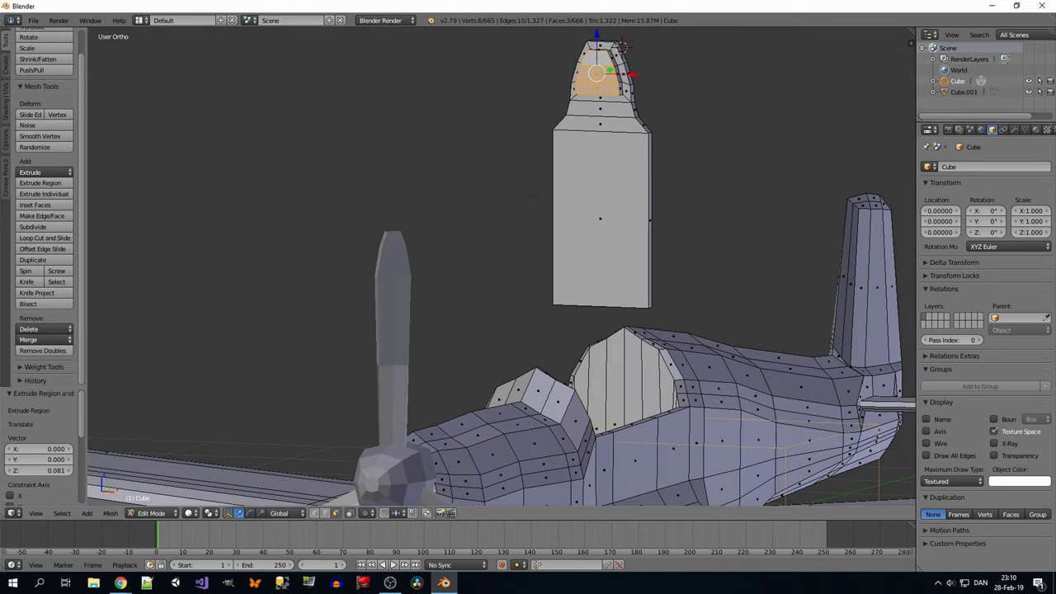
middle_click_drag(720, 111, 627, 248)
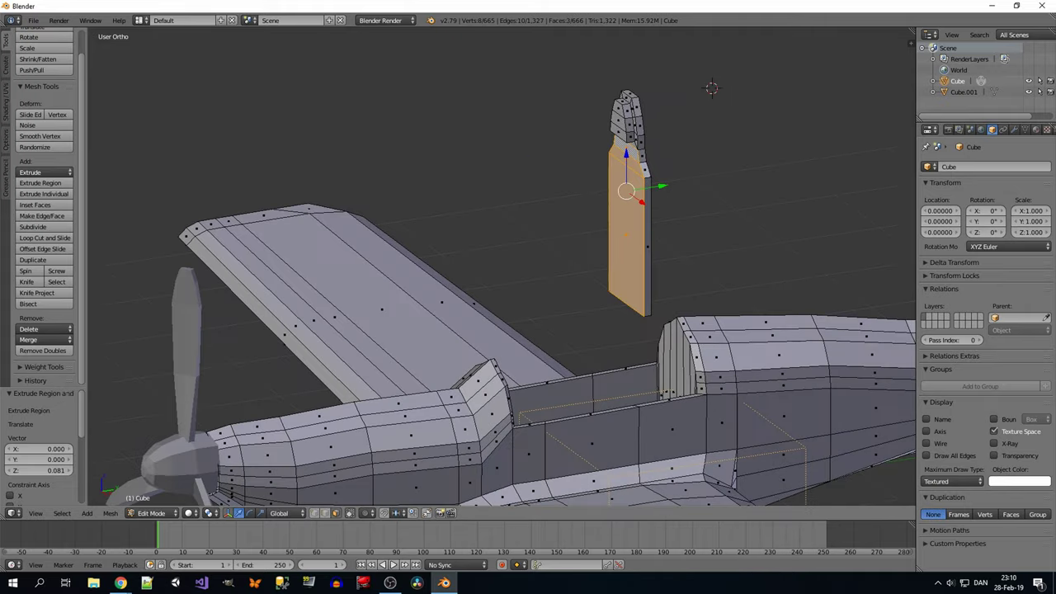
Scale another top loop to taper the slab, checking front and side views.
key("e")
key("Escape")
key("KP_1")
left_click(664, 207)
middle_click_drag(664, 207, 627, 247)
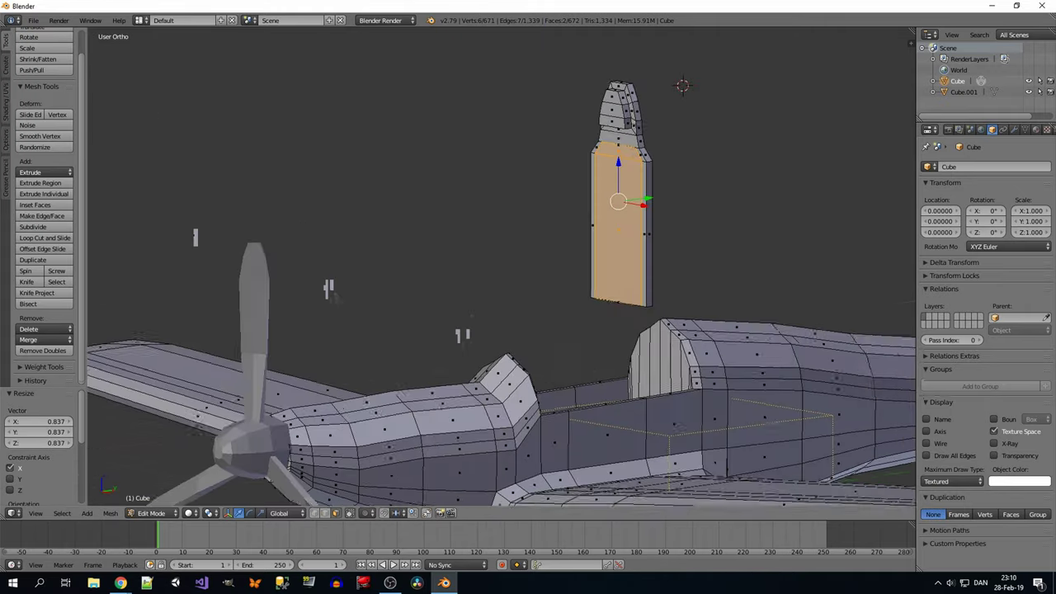
key("KP_1")
key("KP_3")
key("a")
key("KP_1")
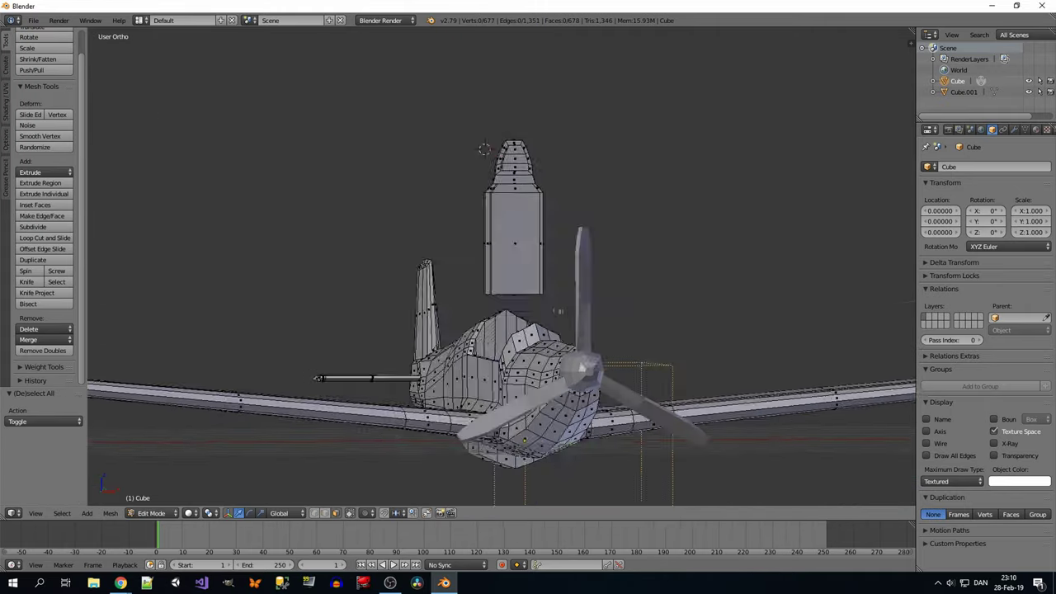
key("KP_3")
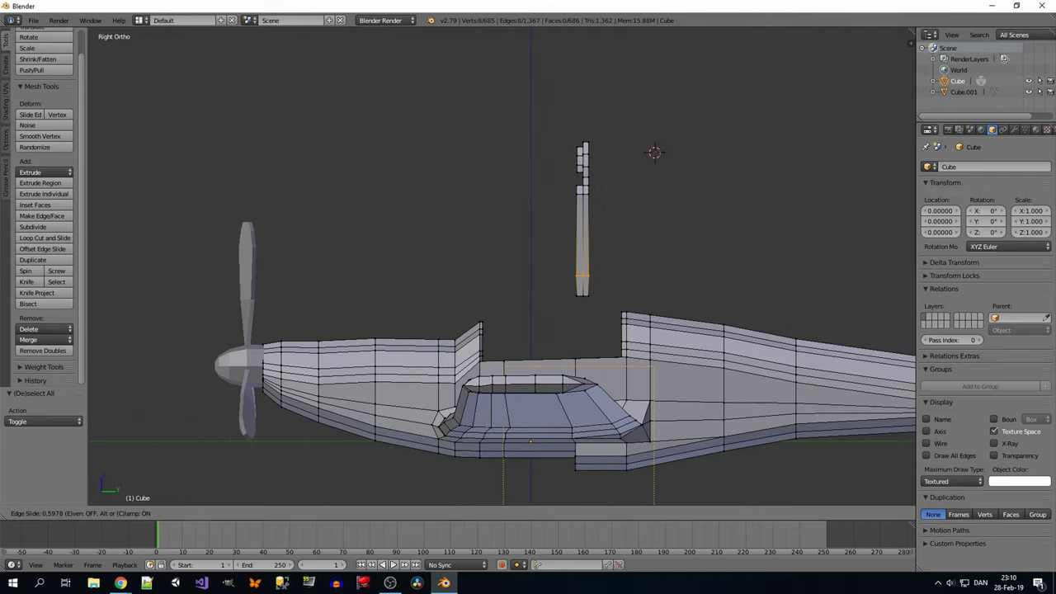
Switch to wireframe, try a box selection, undo it and return to the side view.
key("Escape")
key("z")
key("b")
mouse_move(578, 289)
middle_mouse_down()
mouse_move(545, 272)
mouse_move(594, 281)
mouse_move(610, 316)
middle_mouse_up()
key("ctrl+z")
key("KP_3")
Extrude a face at the bottom of the slab to form the pilot seat's base.
key("a")
key("b")
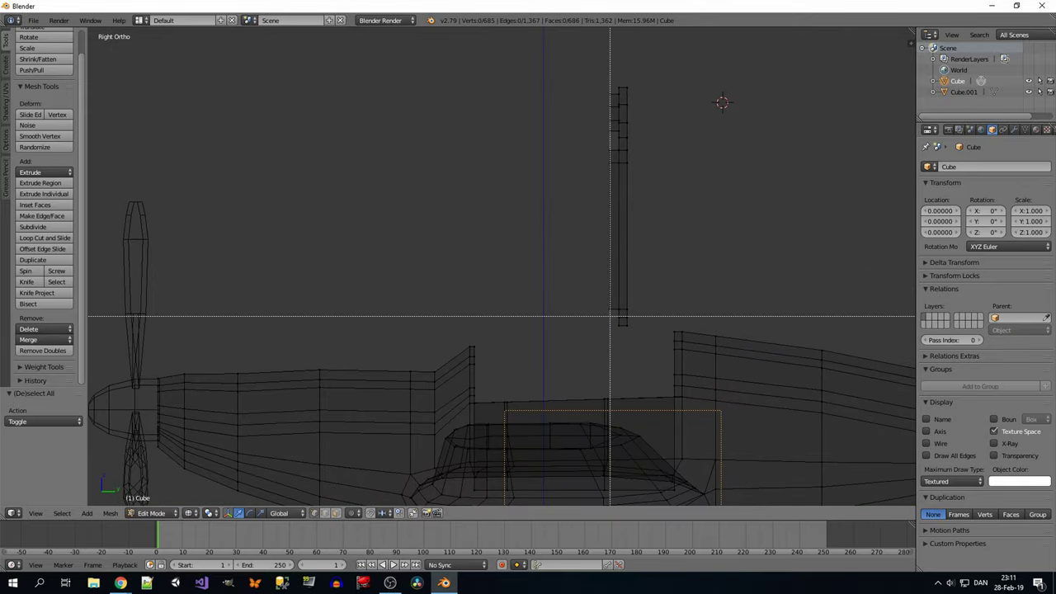
left_click(542, 322)
mouse_move(543, 322)
middle_mouse_down()
mouse_move(578, 305)
mouse_move(602, 322)
middle_mouse_up()
key("KP_3")
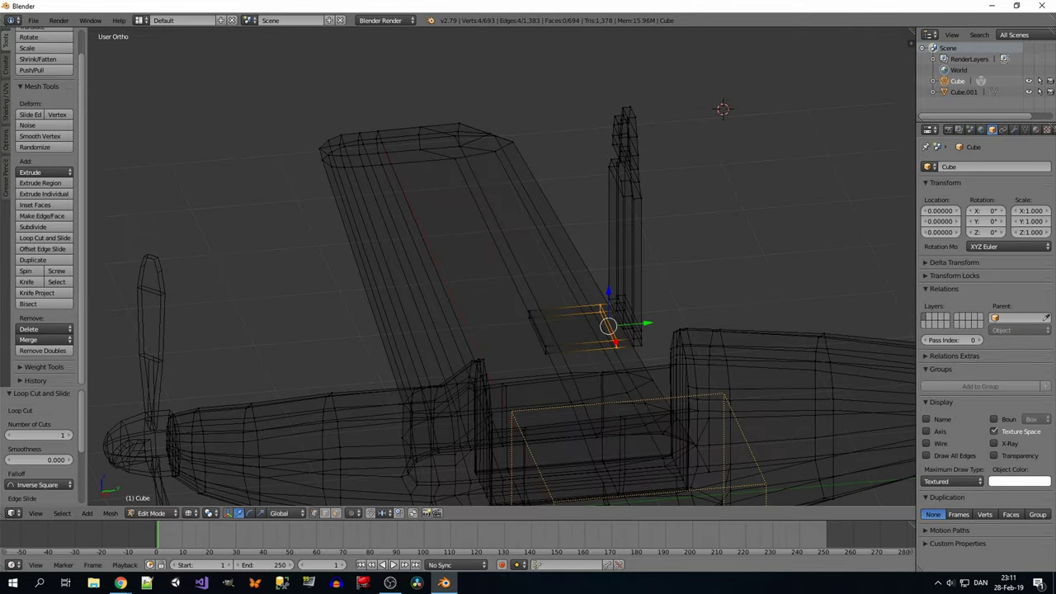
key("z")
key("KP_7")
key("e")
left_click(751, 301)
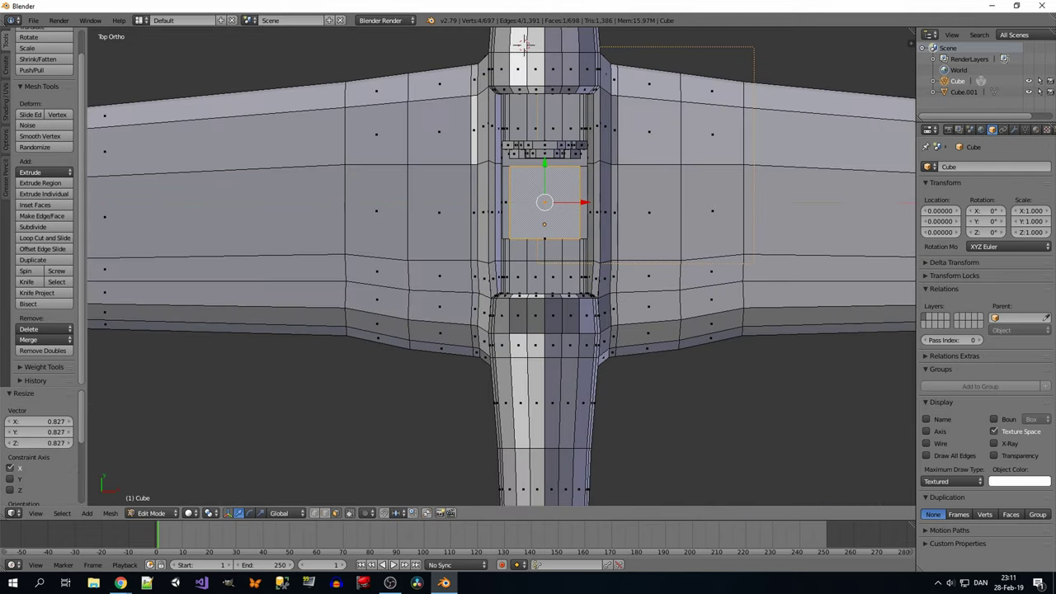
Set the tilt of the seat back in the right side view.
middle_click_drag(750, 301, 767, 313)
key("KP_3")
key("a")
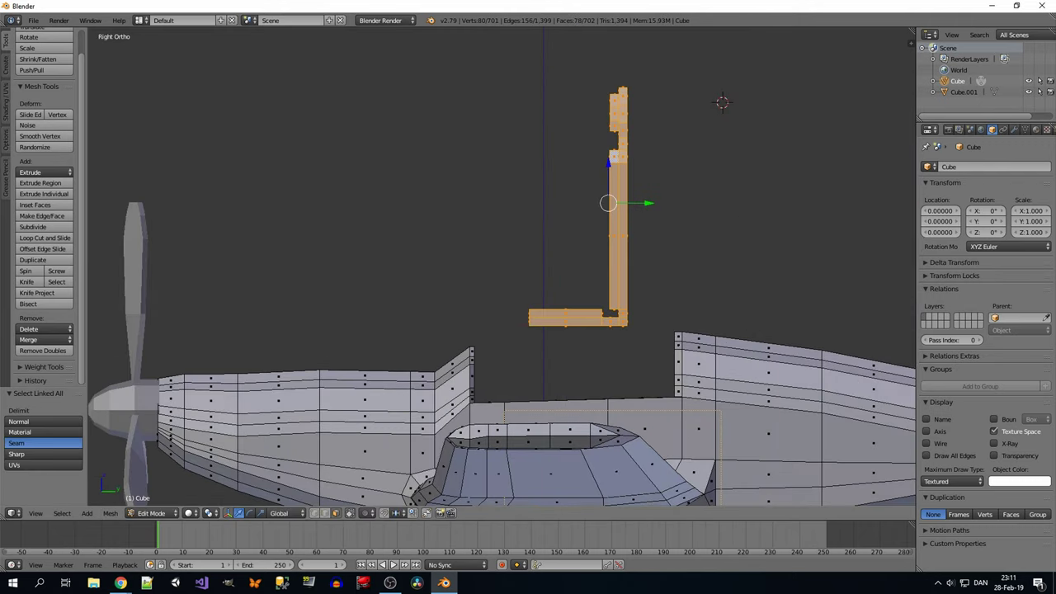
left_click(718, 225)
key("z")
key("a")
key("b")
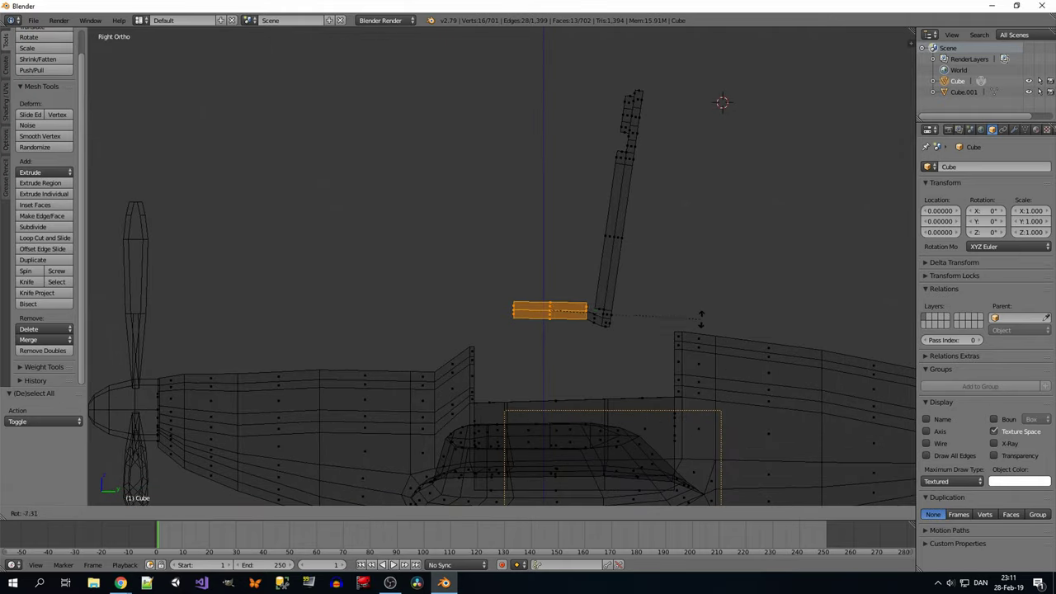
Select the whole seat with Ctrl+L and move it down along Z.
key("ctrl+l")
middle_click_drag(721, 102, 701, 132)
key("KP_3")
key("g")
key("z")
key("Return")
Move the seat's headrest, checking its position in wireframe.
key("z")
key("KP_3")
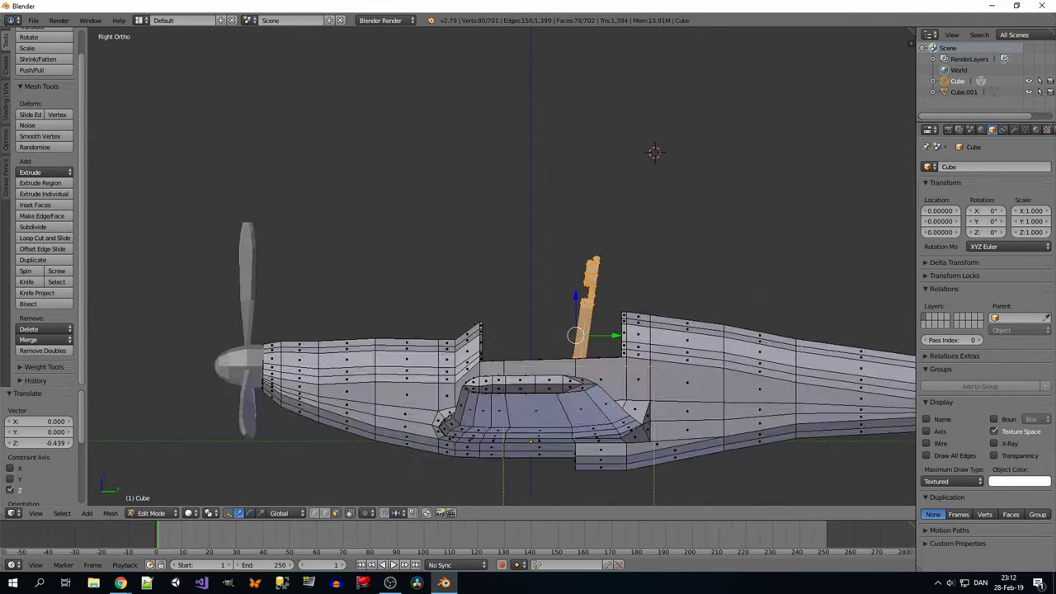
key("z")
key("a")
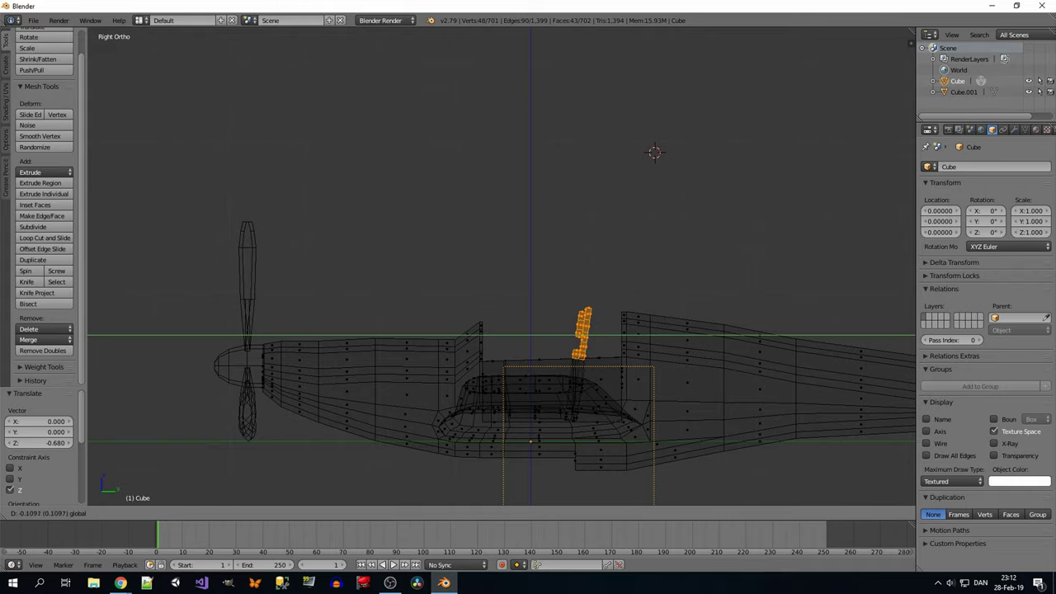
key("Return")
key("z")
Shift the selected seat vertices sideways along Y.
mouse_move(701, 132)
middle_mouse_down()
mouse_move(578, 214)
mouse_move(512, 288)
mouse_move(528, 330)
mouse_move(528, 248)
mouse_move(495, 297)
mouse_move(528, 264)
mouse_move(528, 247)
mouse_move(495, 281)
middle_mouse_up()
scroll(563, 206, "up", 4)
key("ctrl+l")
key("a")
key("z")
Lift the whole seat, then lower the seat bottom to sit 1.676 down in the cockpit.
key("z")
key("g")
key("y")
scroll(528, 330, "down", 2)
key("ctrl+l")
key("g")
key("z")
key("a")
scroll(528, 297, "up", 3)
key("e")
key("g")
Finish lowering the seat into the cockpit, checking it in wireframe.
key("z")
key("ctrl+l")
key("KP_3")
key("z")
key("g")
key("z")
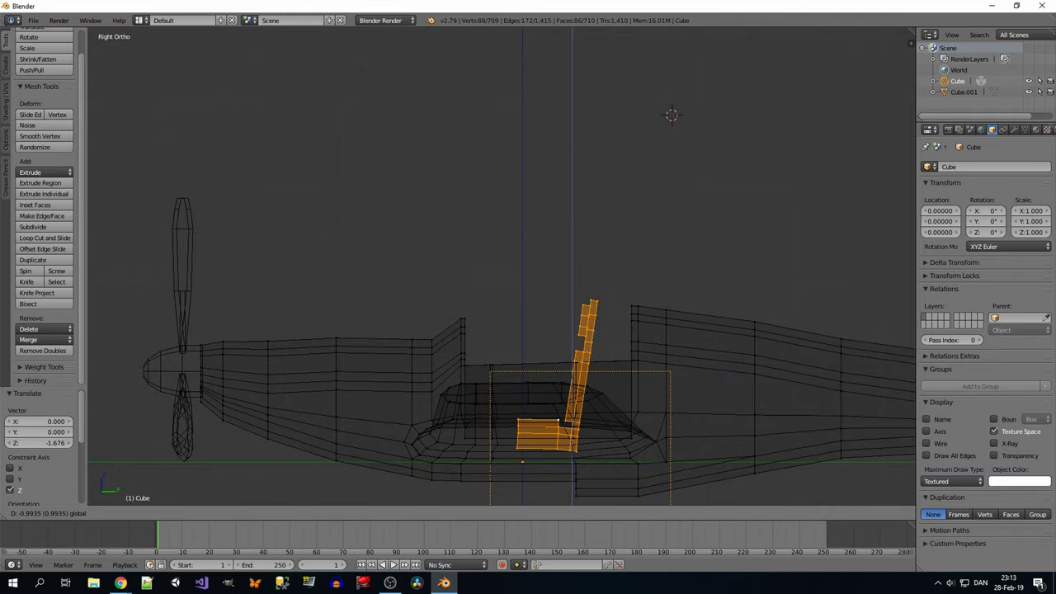
key("z")
key("a")
Inset the cockpit faces by extruding them in place and scaling inward along X.
mouse_move(528, 247)
middle_mouse_down()
mouse_move(527, 330)
mouse_move(544, 248)
mouse_move(561, 322)
middle_mouse_up()
right_click(507, 318)
key("e")
key("Escape")
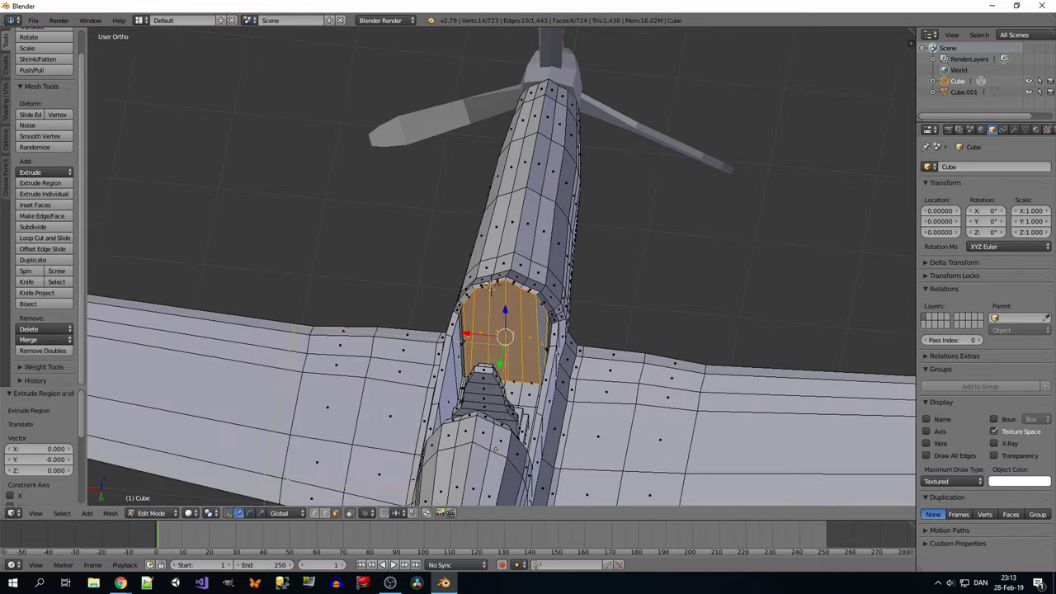
key("KP_1")
key("z")
key("z")
key("s")
key("x")
mouse_move(528, 247)
middle_mouse_down()
mouse_move(578, 297)
mouse_move(556, 231)
mouse_move(590, 232)
middle_mouse_up()
key("x")
key("x")
left_click(581, 316)
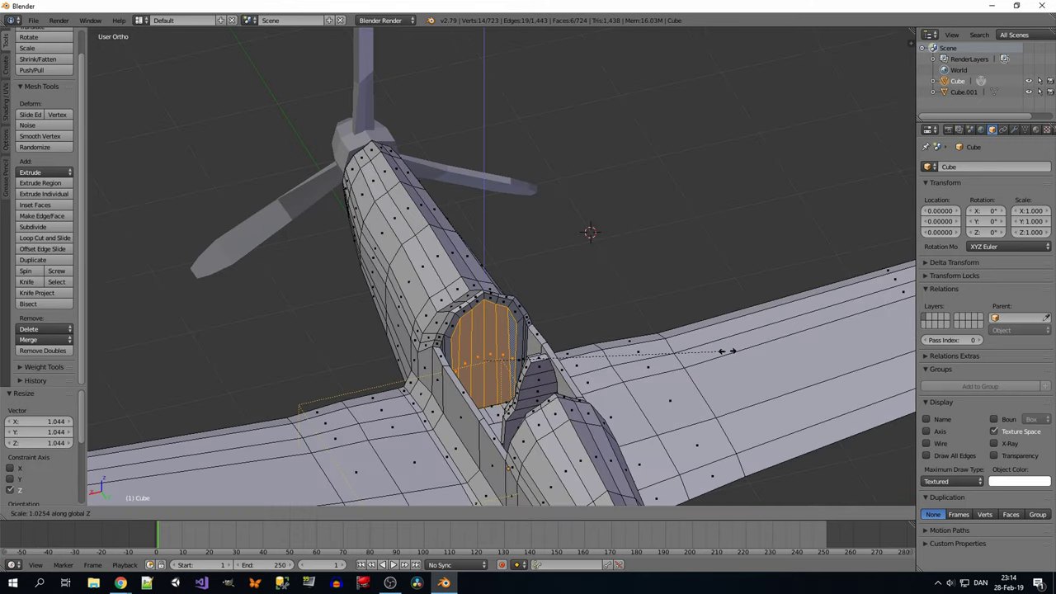
key("a")
Box-select the cockpit's side rim and raise it 0.06 along Z.
mouse_move(527, 264)
middle_mouse_down()
mouse_move(462, 272)
mouse_move(577, 247)
mouse_move(486, 239)
mouse_move(527, 181)
mouse_move(561, 273)
mouse_move(577, 247)
mouse_move(544, 305)
mouse_move(553, 322)
middle_mouse_up()
key("KP_3")
key("b")
key("z")
key("Return")
key("z")
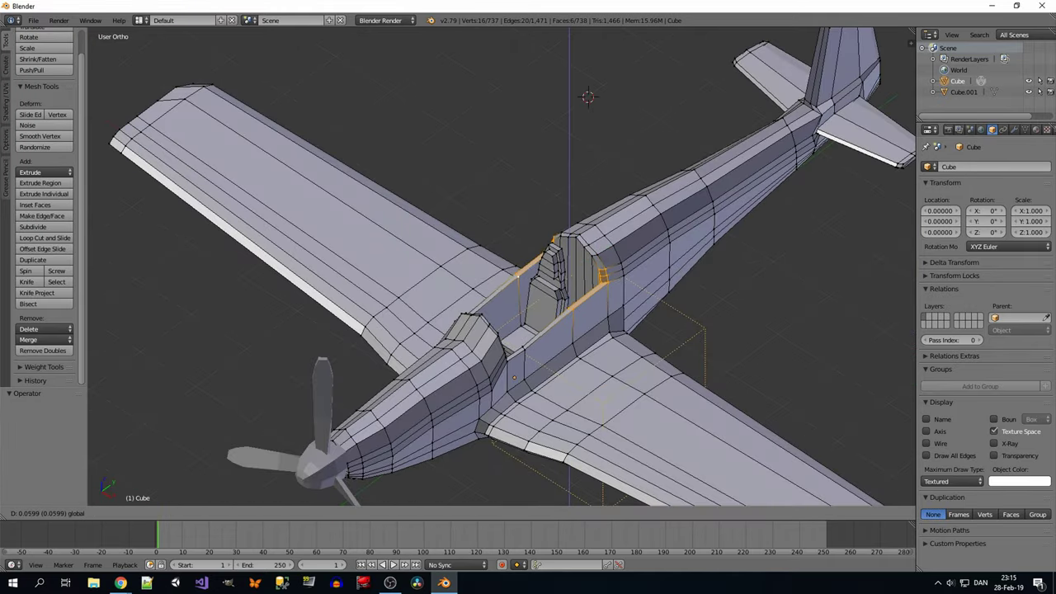
key("Return")
Deselect everything, switch to vertex selection, and look forward over the cockpit.
mouse_move(527, 263)
middle_mouse_down()
mouse_move(495, 297)
mouse_move(713, 338)
mouse_move(690, 358)
middle_mouse_up()
scroll(495, 297, "up", 2)
scroll(528, 296, "down", 3)
scroll(690, 358, "down", 2)
key("a")
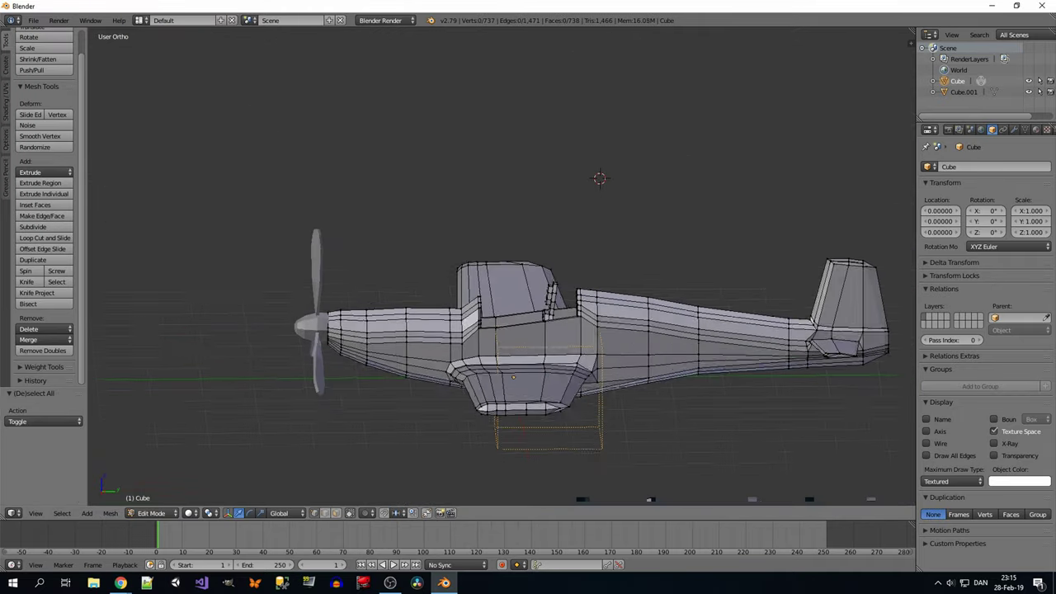
mouse_move(528, 297)
middle_mouse_down()
mouse_move(528, 379)
mouse_move(495, 388)
mouse_move(511, 314)
mouse_move(542, 456)
middle_mouse_up()
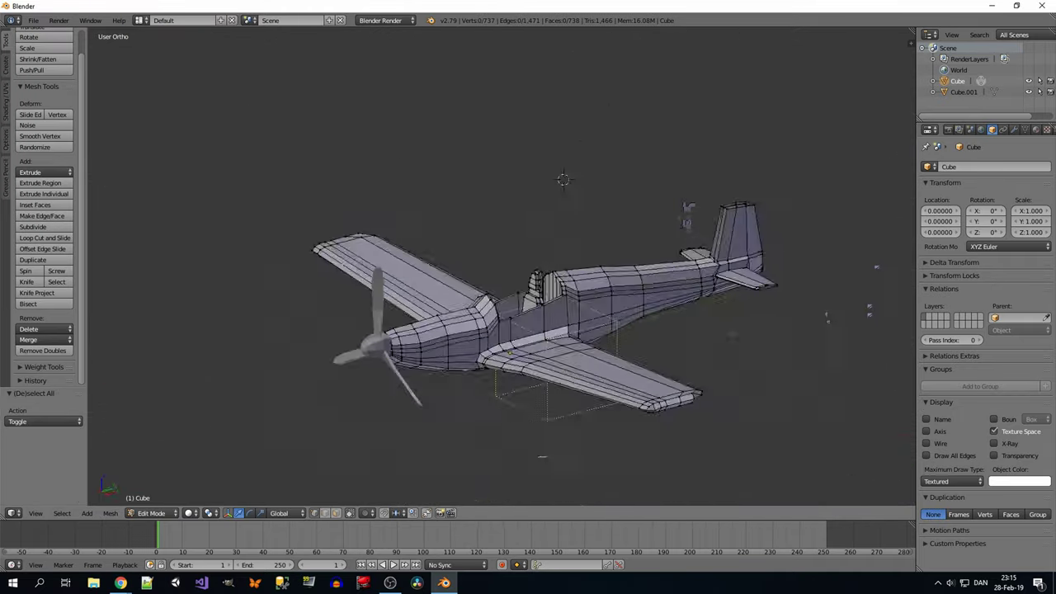
key("KP_3")
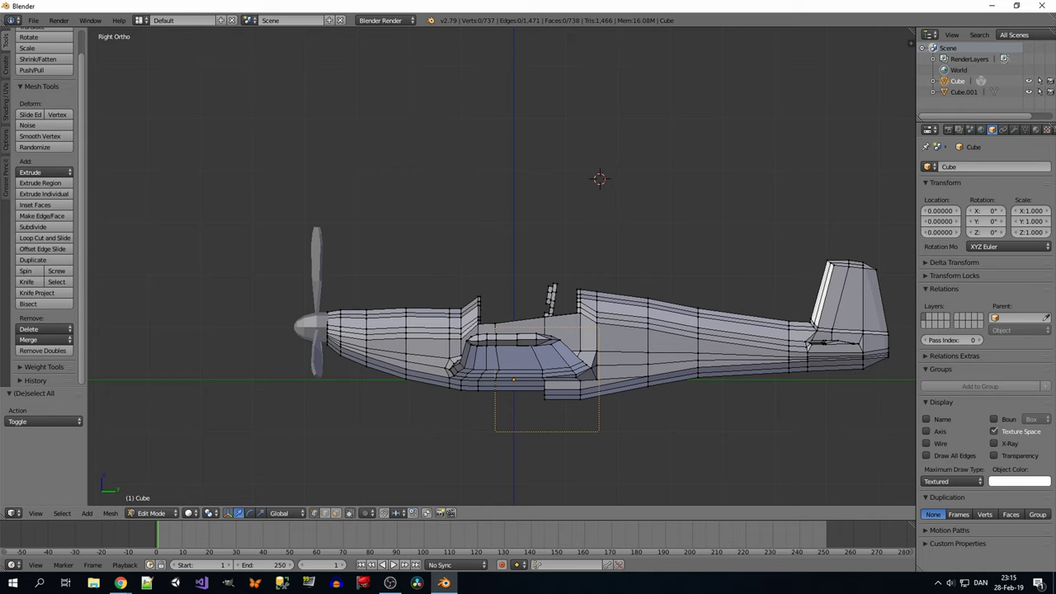
key("alt+Tab")
scroll(525, 234, "up", 1)
left_click(526, 233)
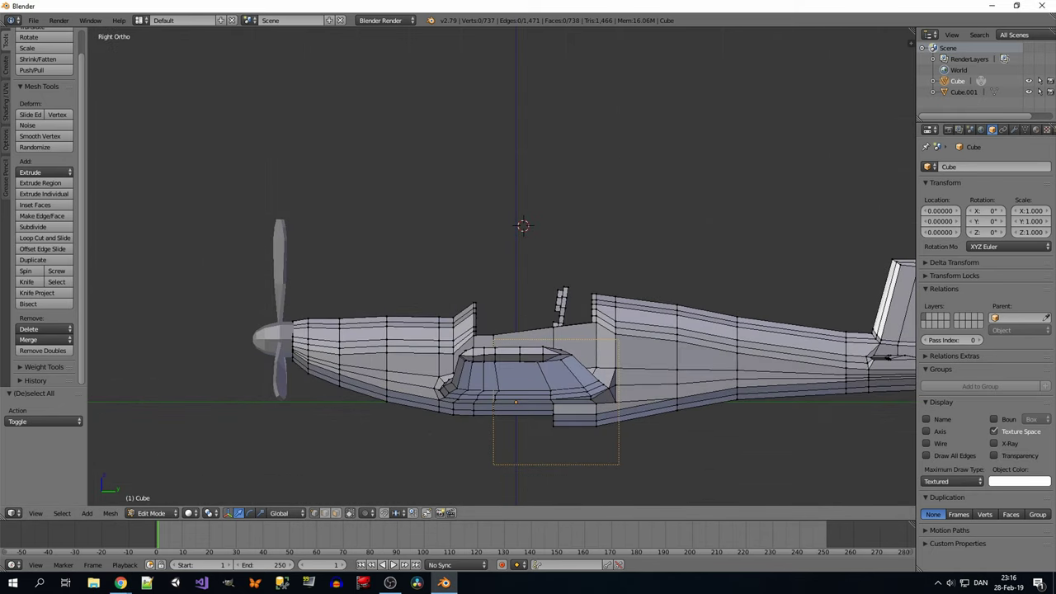
middle_click_drag(525, 233, 901, 312)
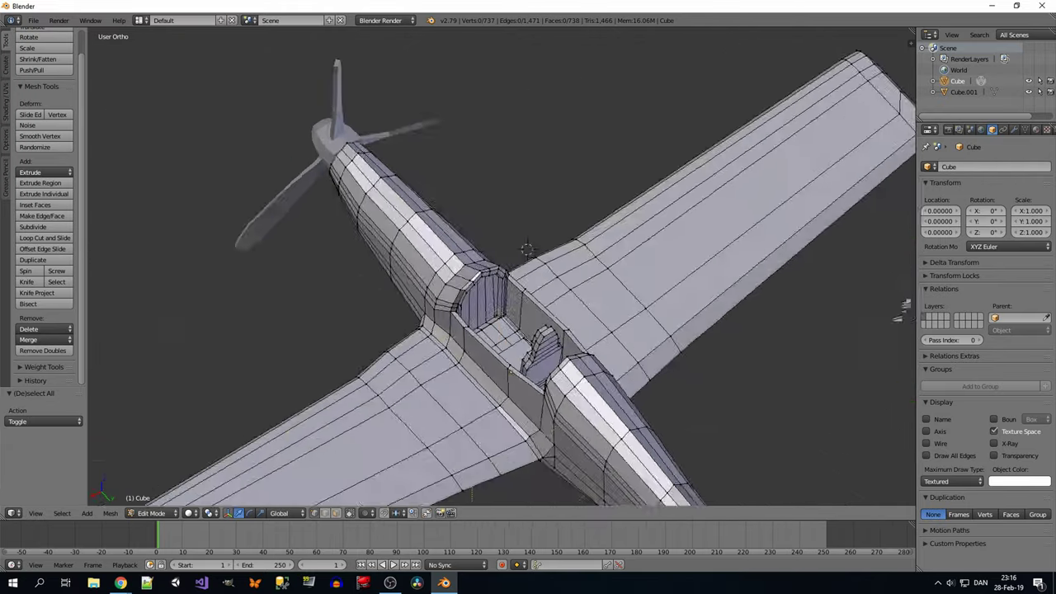
scroll(900, 312, "up", 2)
left_click(313, 513)
middle_click_drag(577, 371, 634, 409)
Extrude the front wall face, scale it 0.918 on X, and push it 0.127 along Y.
key("e")
key("Escape")
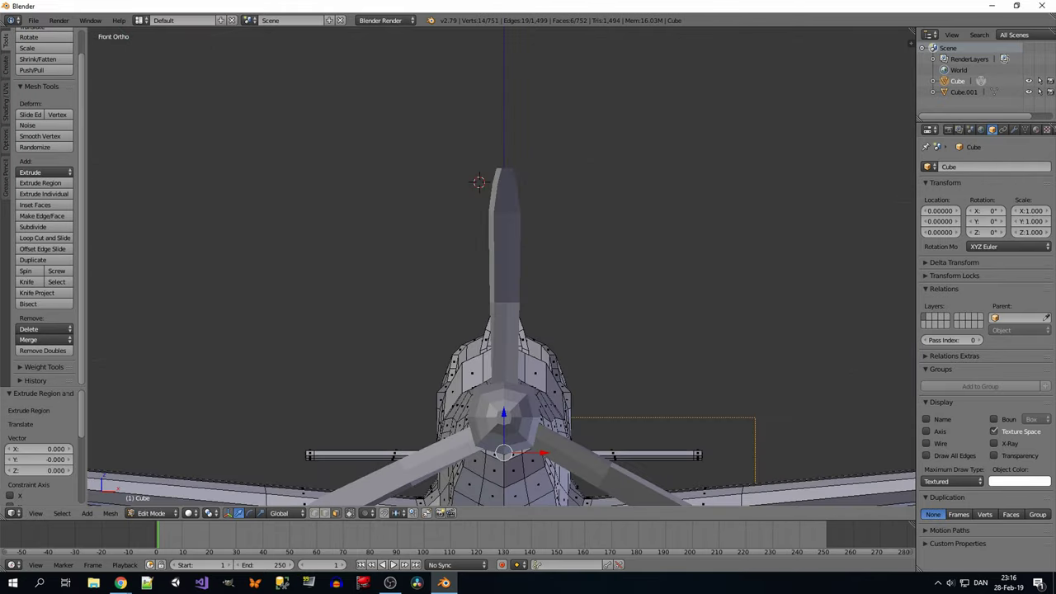
key("s")
key("x")
left_click(581, 371)
key("e")
key("Escape")
mouse_move(582, 371)
middle_mouse_down()
mouse_move(523, 485)
mouse_move(560, 421)
middle_mouse_up()
left_click(523, 485)
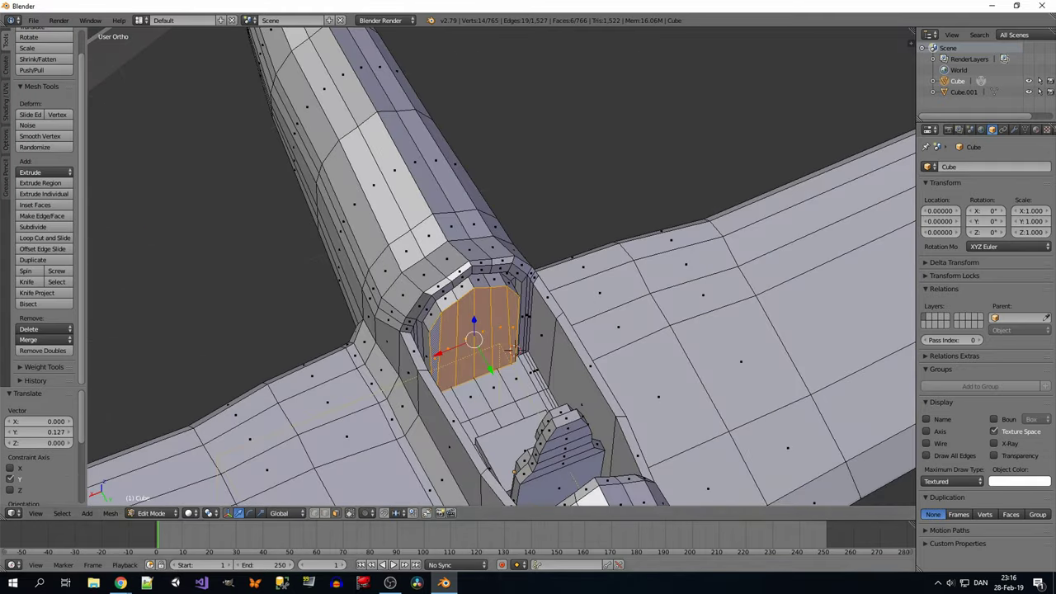
Select the 7-vertex edge loop inside the cockpit and review from the side.
key("z")
right_click(560, 422, "alt")
key("z")
middle_click_drag(495, 429, 577, 438)
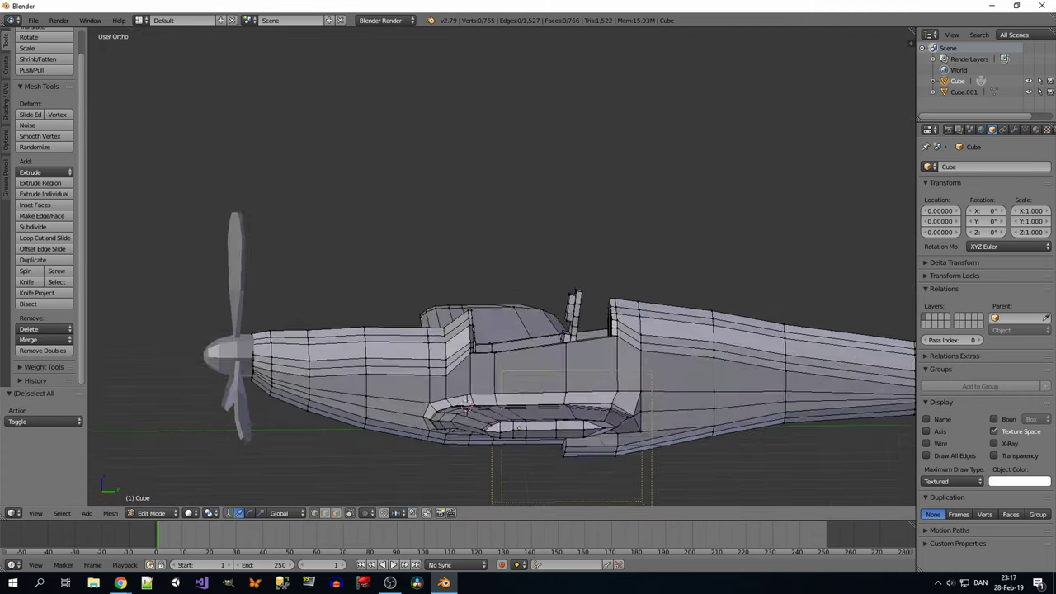
key("KP_3")
Add a new cube, Cube.002, for the canopy and center it at X 0.
key("Tab")
left_click(87, 513)
mouse_move(102, 488)
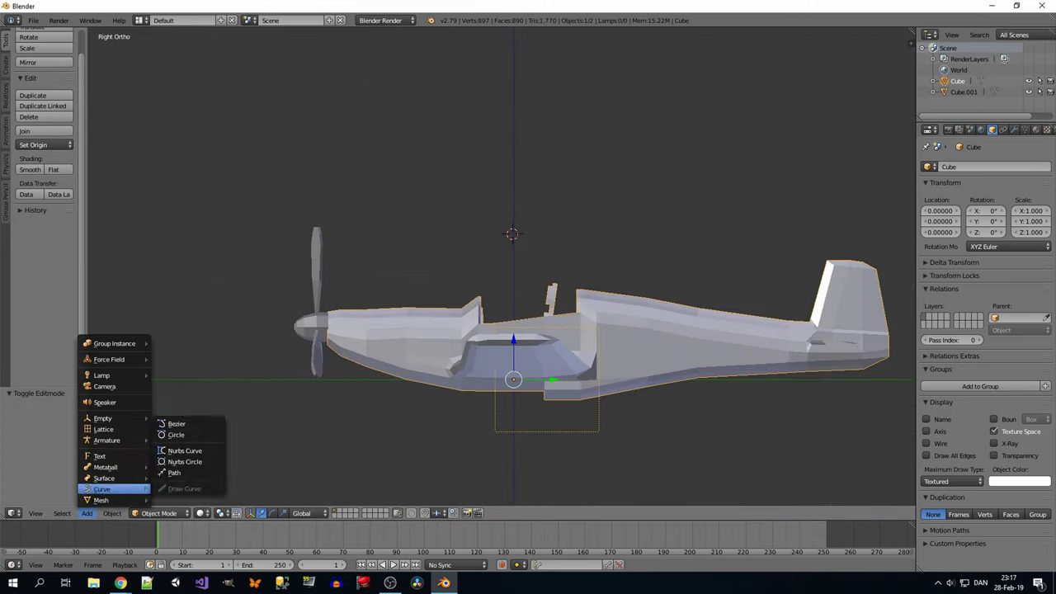
left_click(178, 407)
key("KP_1")
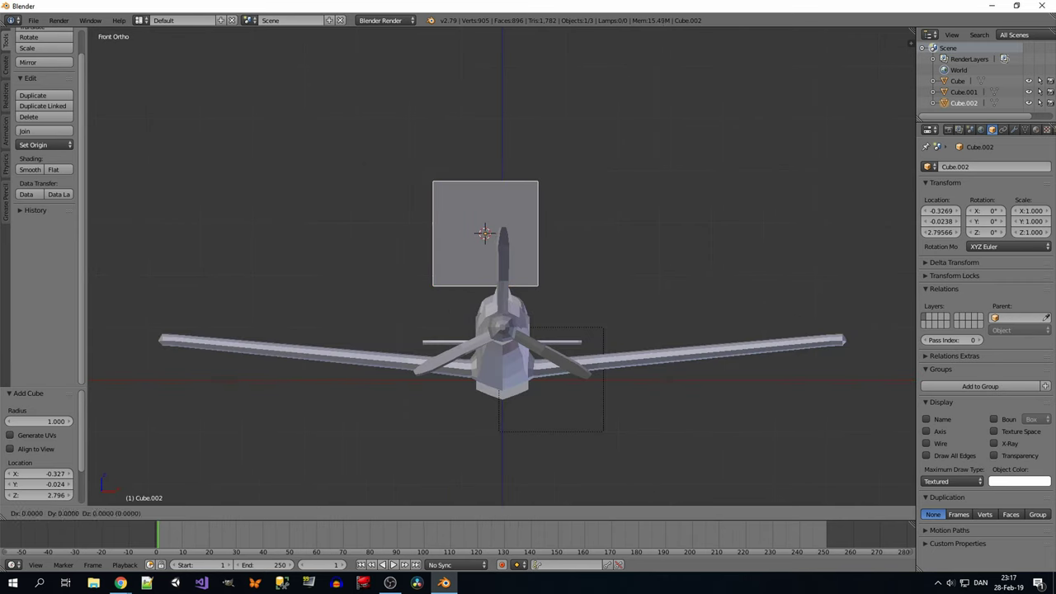
key("Tab")
key("Tab")
key("g")
key("x")
key("Return")
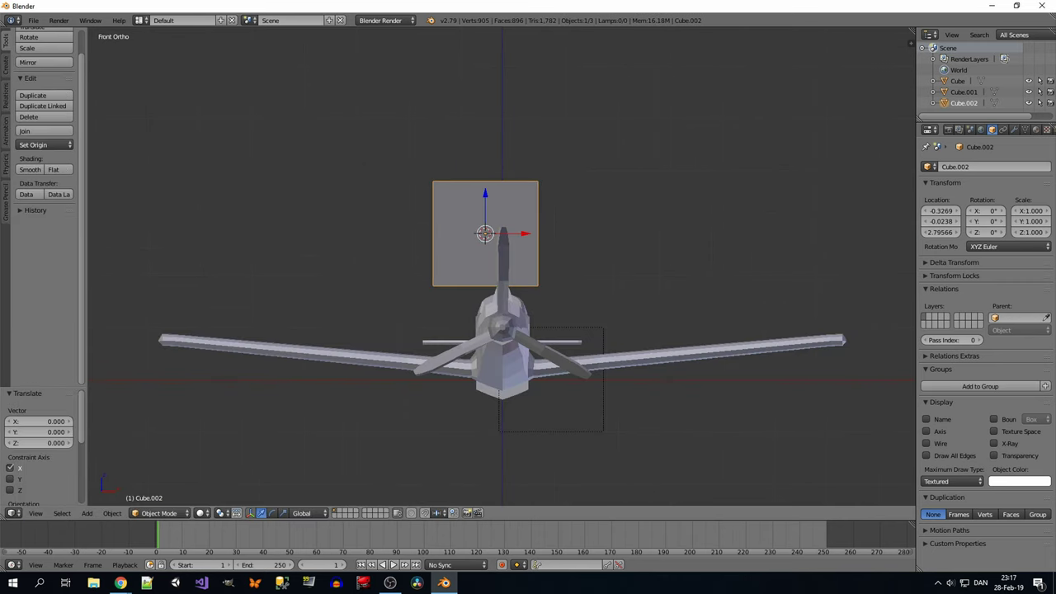
key("BackSpace")
Scale the canopy cube to 0.438 on X and 0.44 on Z.
key("KP_3")
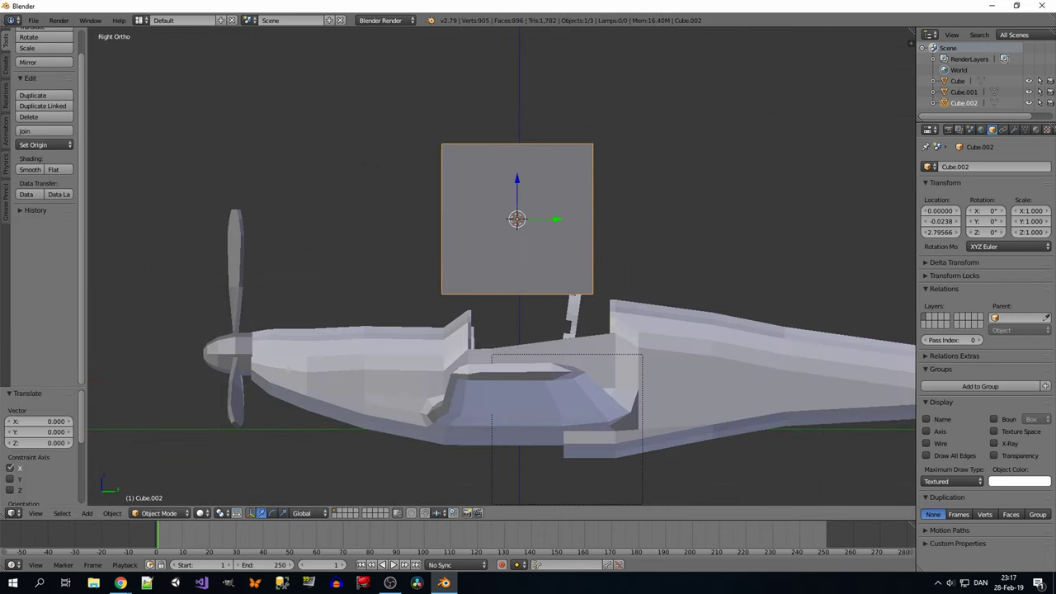
key("Tab")
middle_click_drag(396, 218, 478, 217)
key("KP_1")
key("s")
key("x")
key("Return")
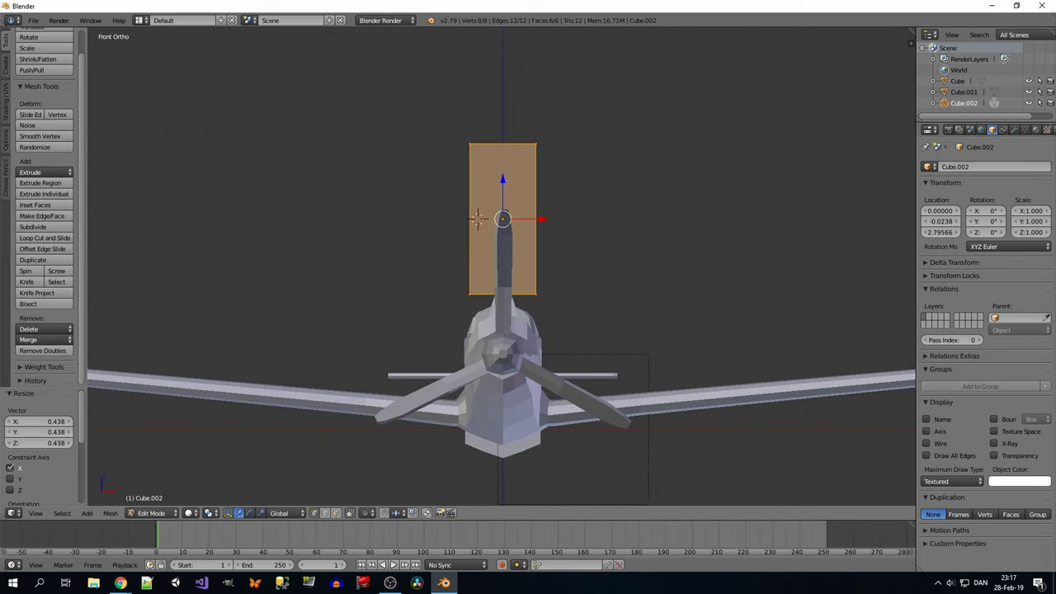
key("s")
key("z")
key("Return")
Lower the cube along Z so it sits on the cockpit.
key("KP_3")
key("g")
key("z")
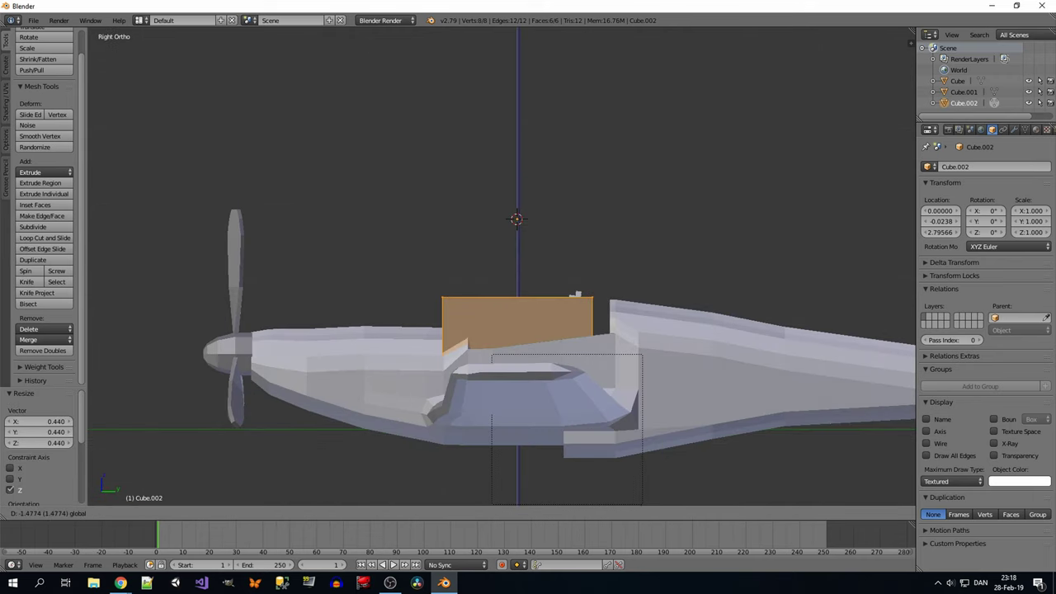
key("Return")
key("z")
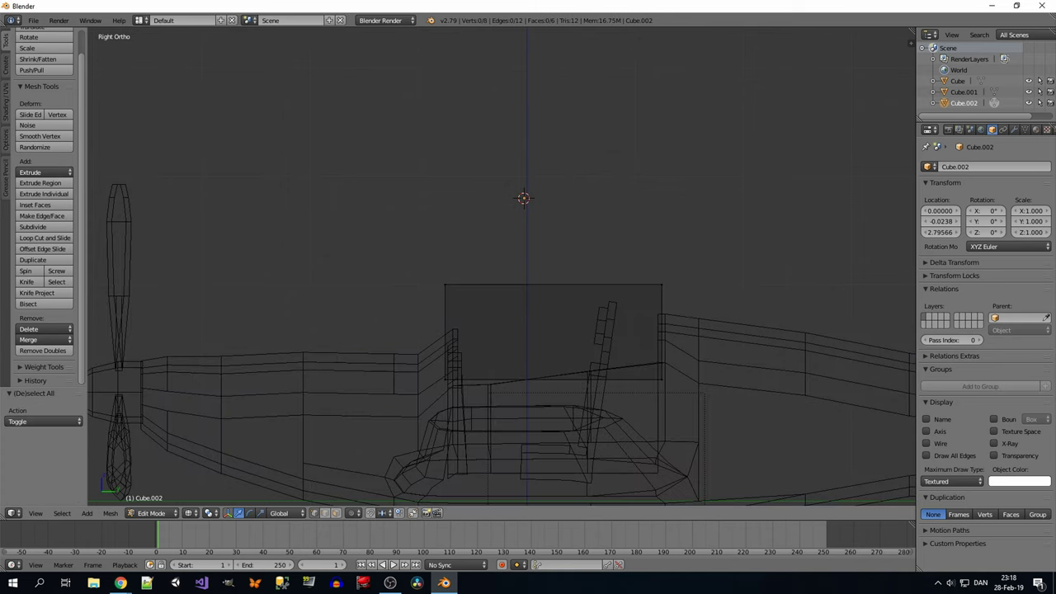
key("a")
Add two centered vertical loop cuts and slide the top edge to slope the canopy.
key("ctrl+r")
left_click(541, 280)
right_click(541, 281)
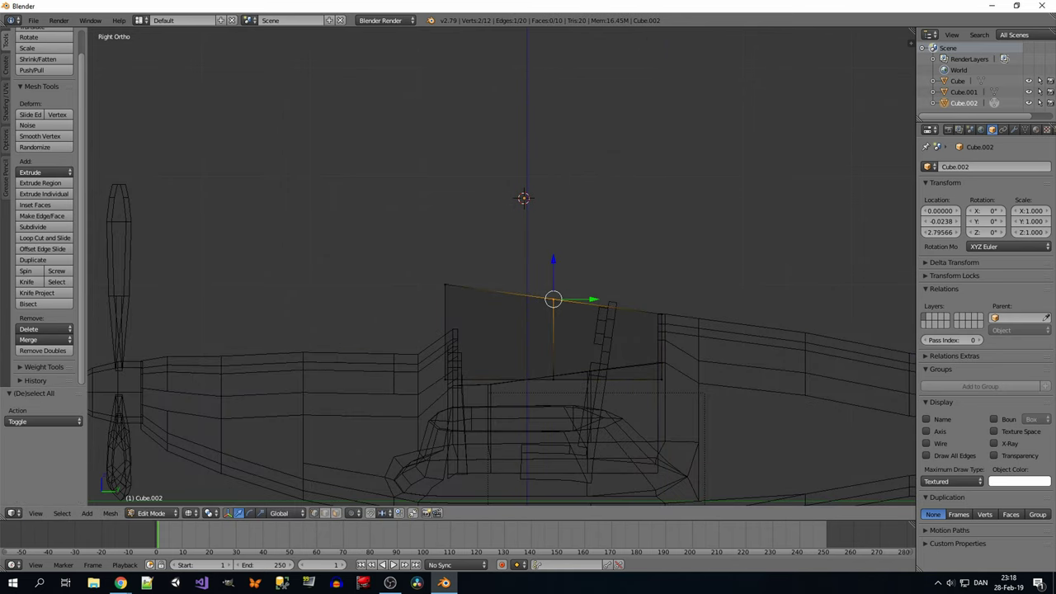
left_click(608, 338)
right_click(607, 338)
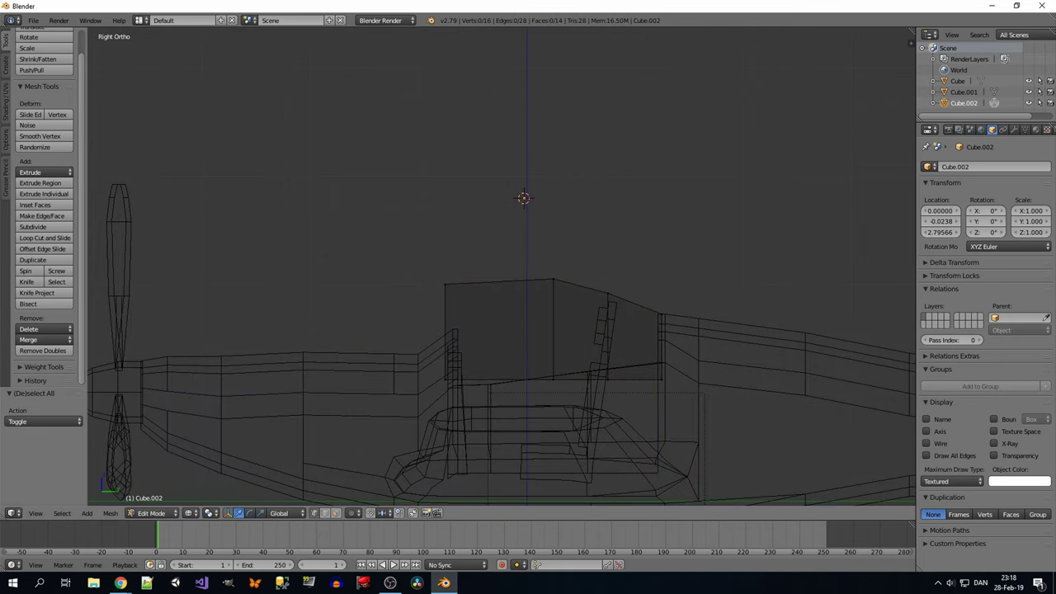
key("z")
left_click_drag(485, 332, 497, 331)
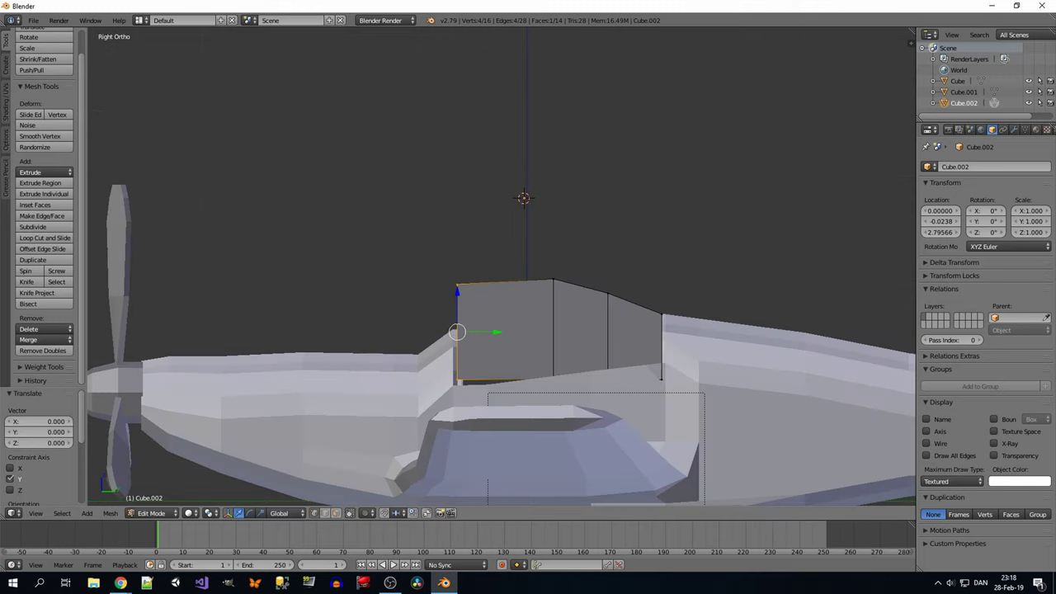
Widen the whole canopy block along X to a scale of 1.176.
key("a")
key("KP_7")
key("s")
key("x")
left_click(683, 365)
Add a centered horizontal edge loop around the canopy.
key("ctrl+r")
middle_click_drag(683, 365, 503, 330)
left_click(577, 338)
right_click(577, 338)
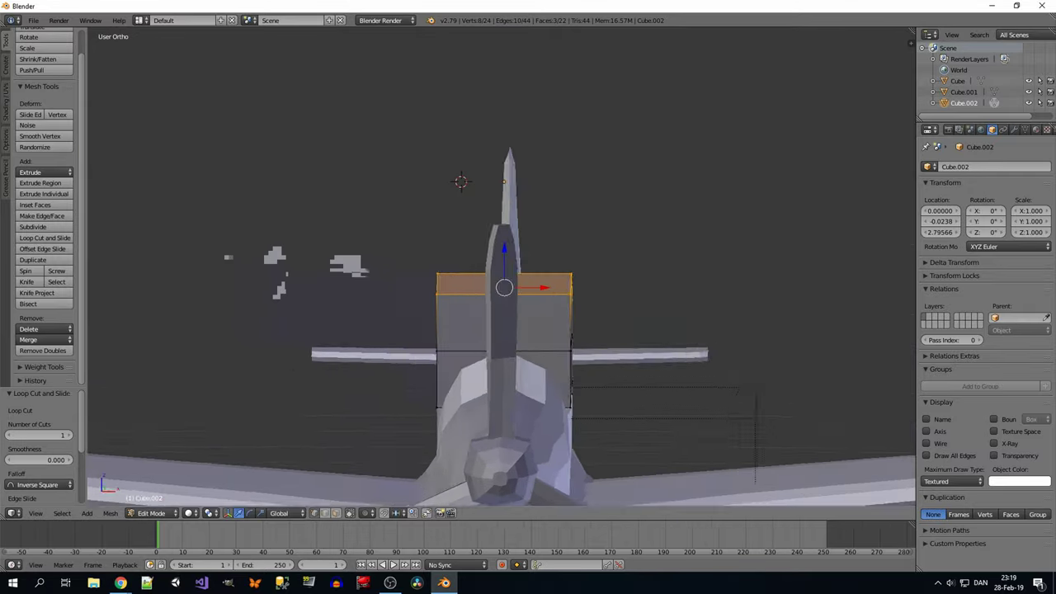
Narrow the canopy top along X to 0.674, viewed head-on.
key("KP_1")
left_click(659, 340)
key("z")
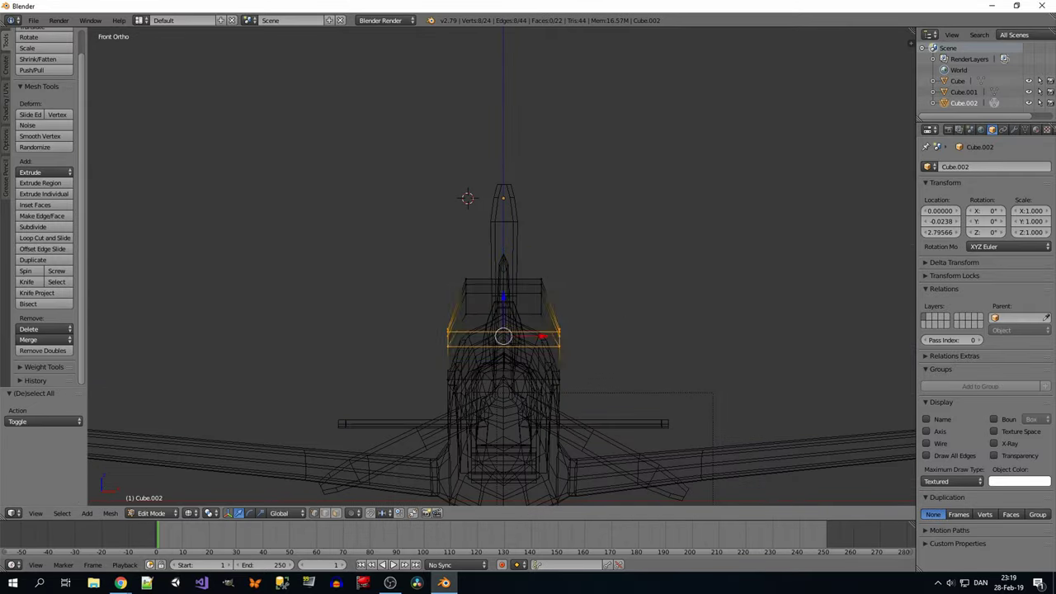
key("z")
Raise the canopy top by 0.066 on Z.
key("z")
mouse_move(431, 223)
middle_mouse_down()
mouse_move(495, 247)
mouse_move(536, 206)
mouse_move(495, 247)
middle_mouse_up()
key("z")
key("g")
key("z")
key("Return")
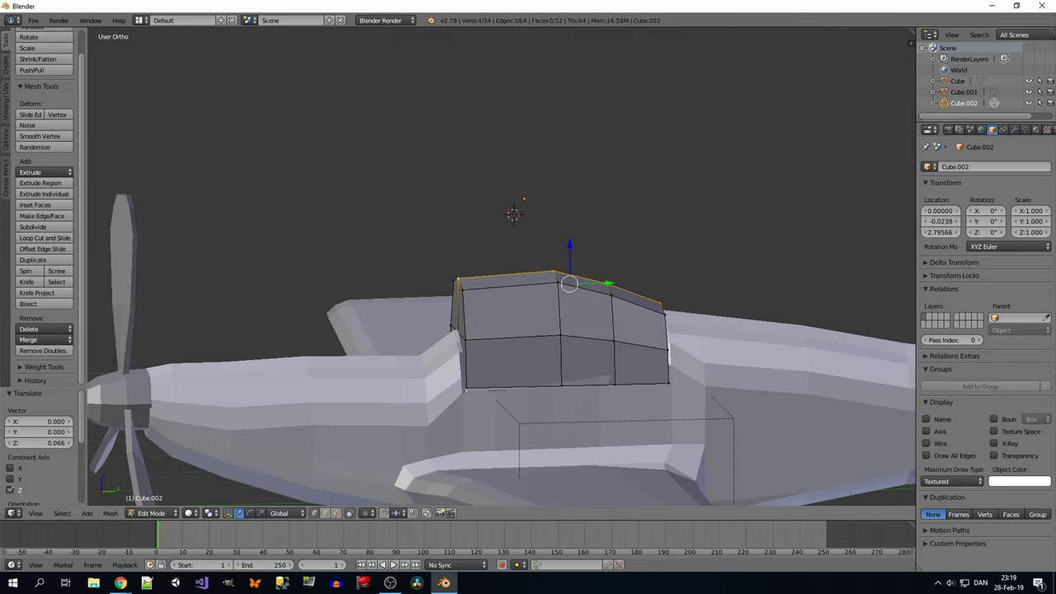
Add three extra vertical loop cuts near the canopy front.
mouse_move(495, 289)
middle_mouse_down()
mouse_move(536, 272)
mouse_move(495, 288)
middle_mouse_up()
key("ctrl+r")
left_click(507, 342)
right_click(507, 343)
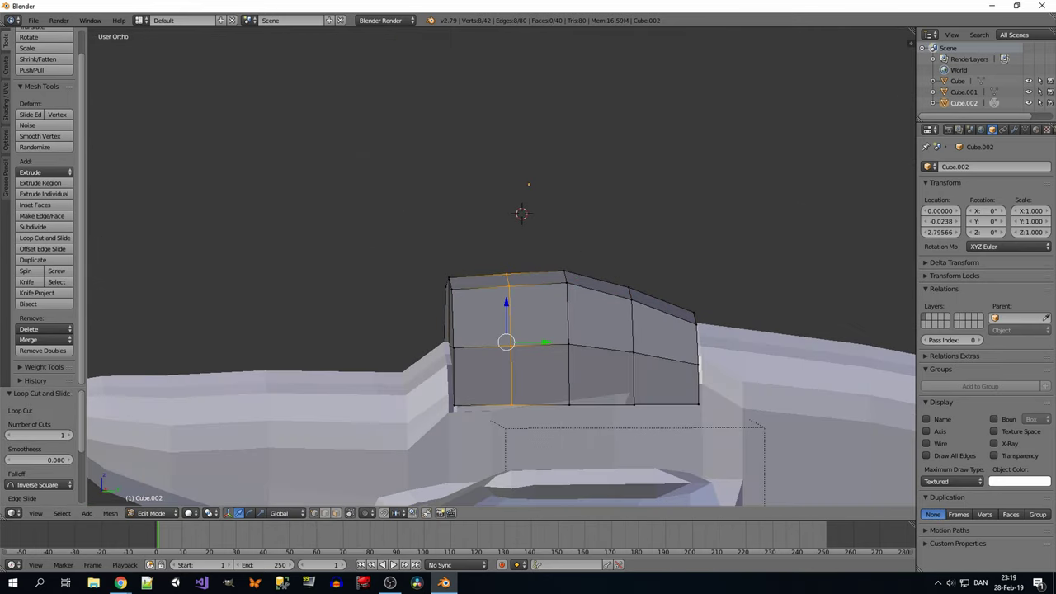
left_click(507, 343)
From the right side view, select the canopy's front vertices and shift them along the fuselage.
key("a")
key("z")
key("KP_3")
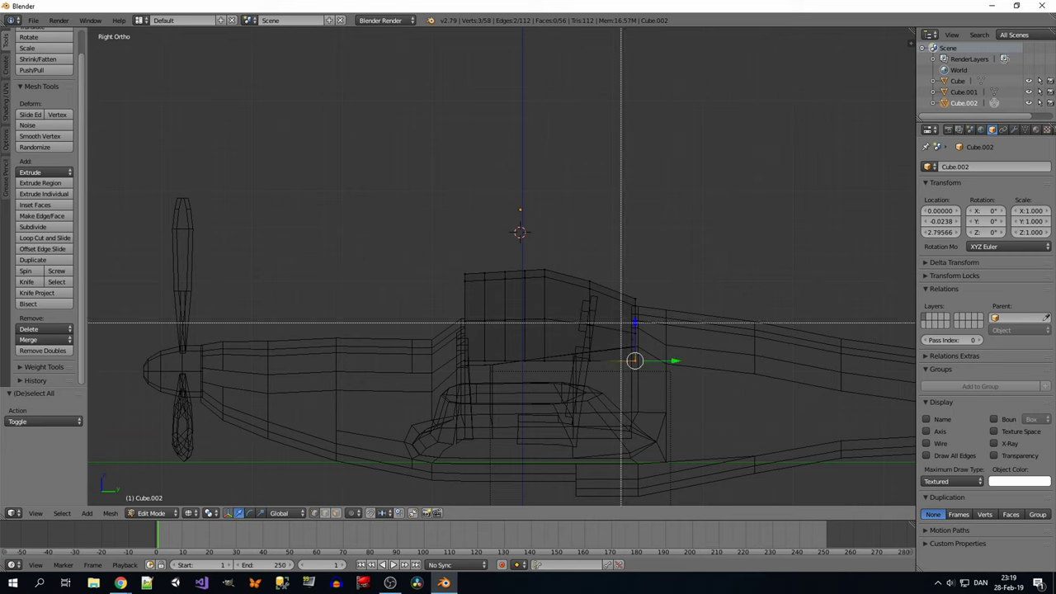
right_click(633, 303)
left_click_drag(651, 294, 606, 295)
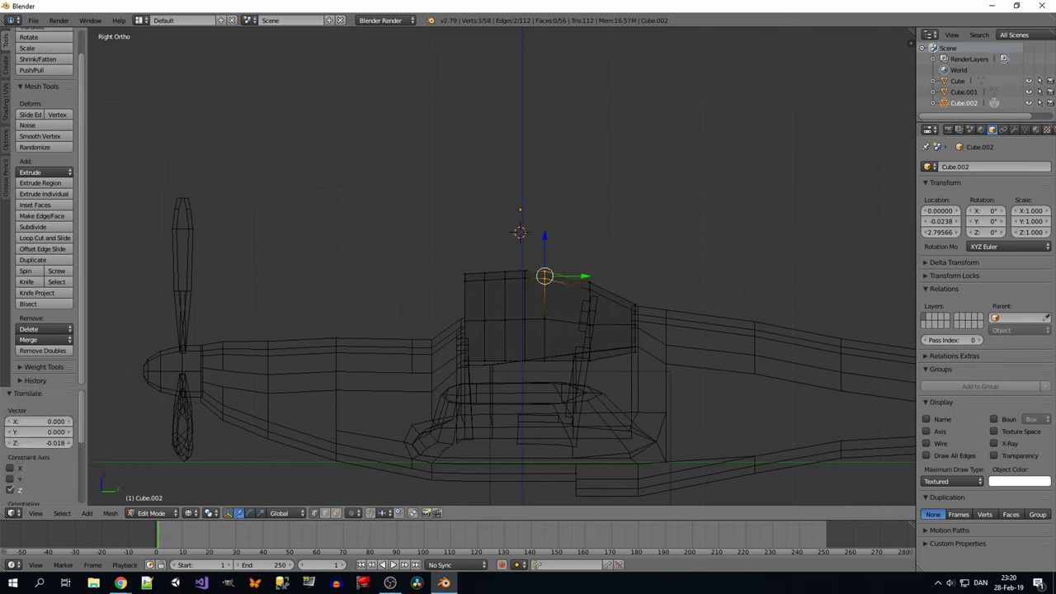
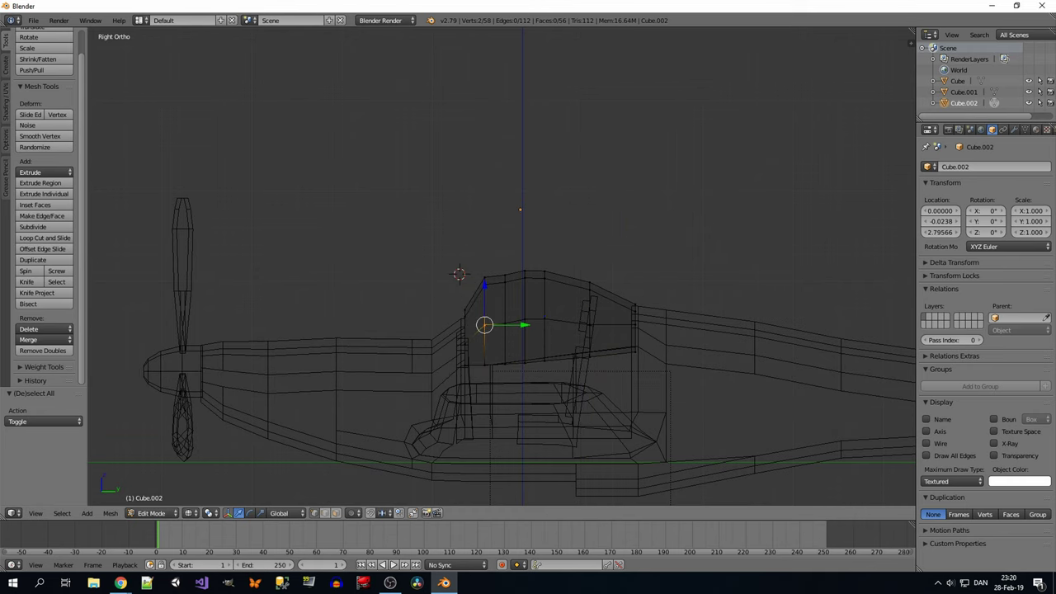
Move the selected canopy vertex along Z and scale the selected vertices slightly inward.
left_click_drag(484, 287, 503, 289)
key("Return")
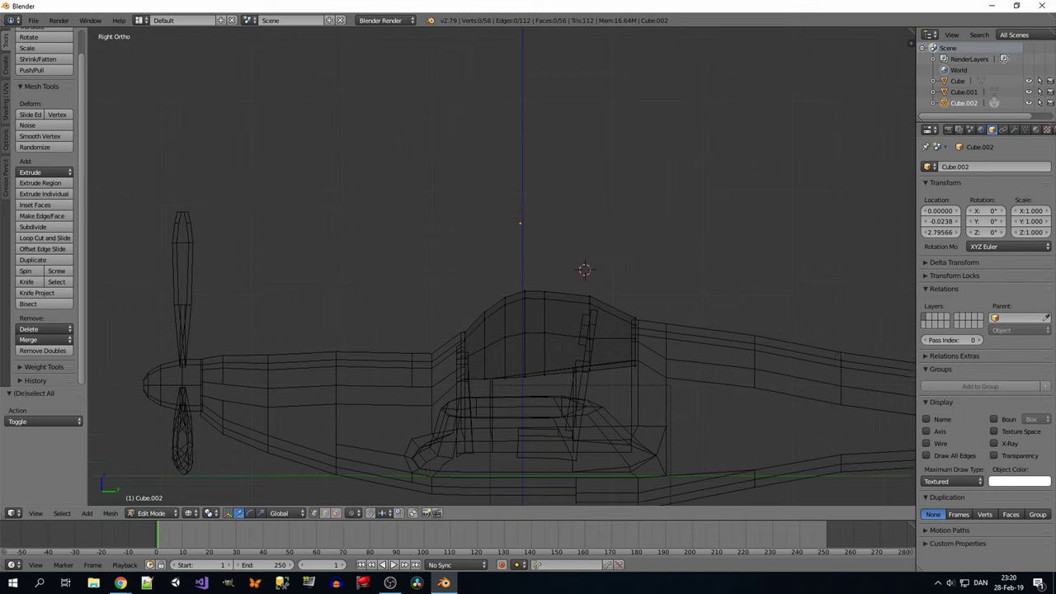
key("z")
middle_click_drag(495, 289, 429, 248)
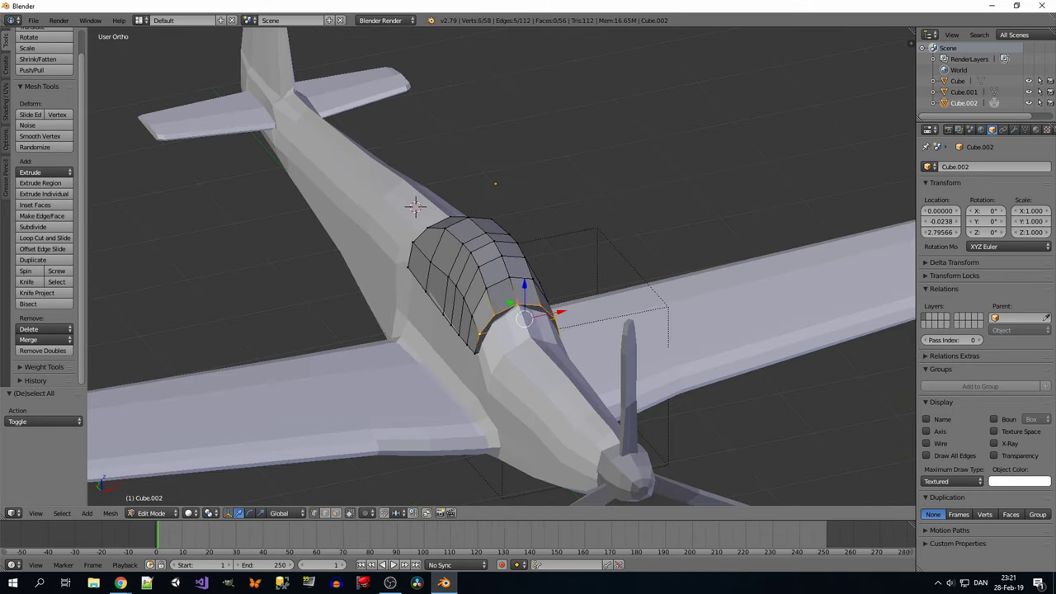
middle_click_drag(494, 289, 495, 206)
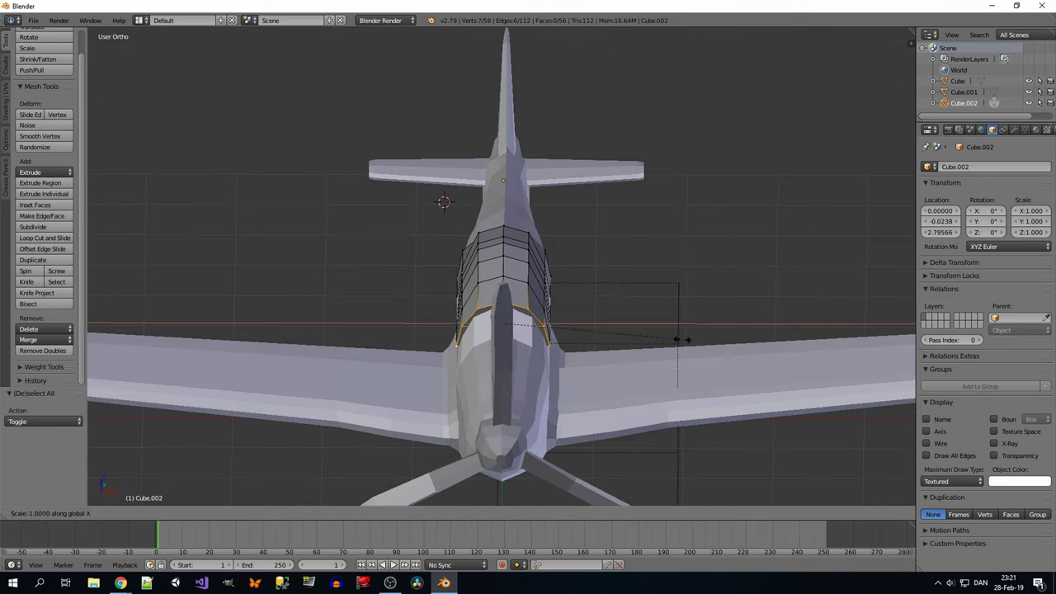
key("s")
key("Return")
Add a new edge loop across the canopy with a loop cut.
middle_click_drag(495, 288, 462, 206)
key("z")
key("ctrl+r")
left_click(503, 273)
key("z")
key("KP_1")
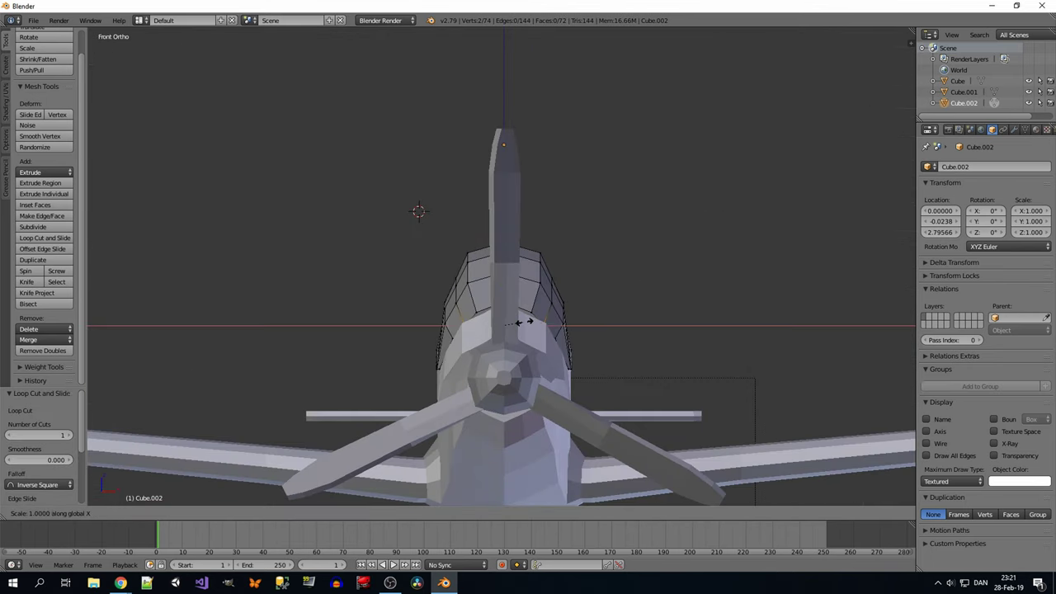
key("KP_3")
In wireframe, box-select the vertices at the top of the canopy.
key("z")
key("a")
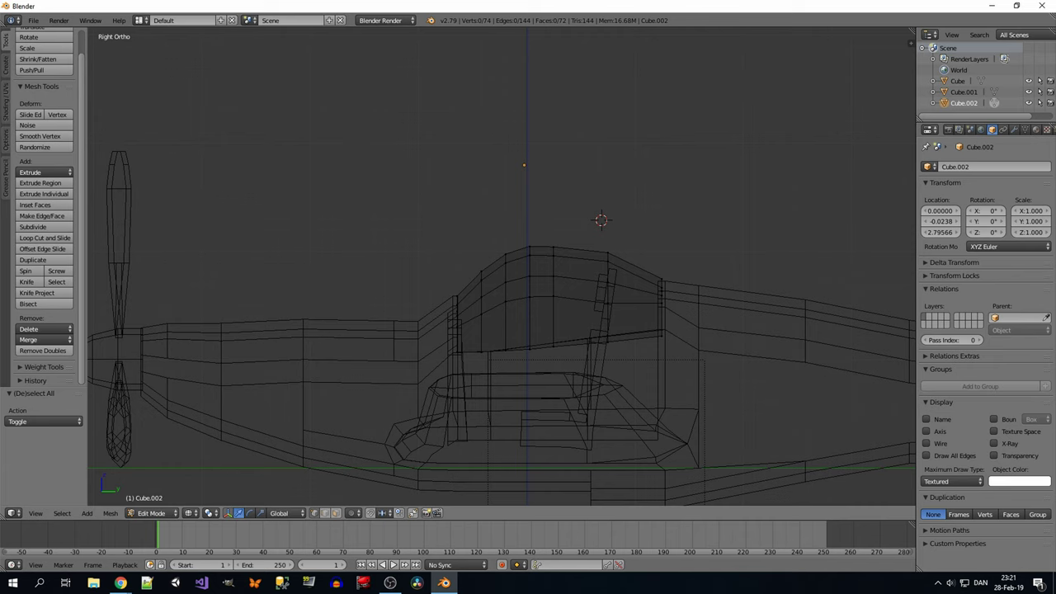
left_click(512, 215)
key("b")
left_click_drag(476, 224, 618, 325)
key("b")
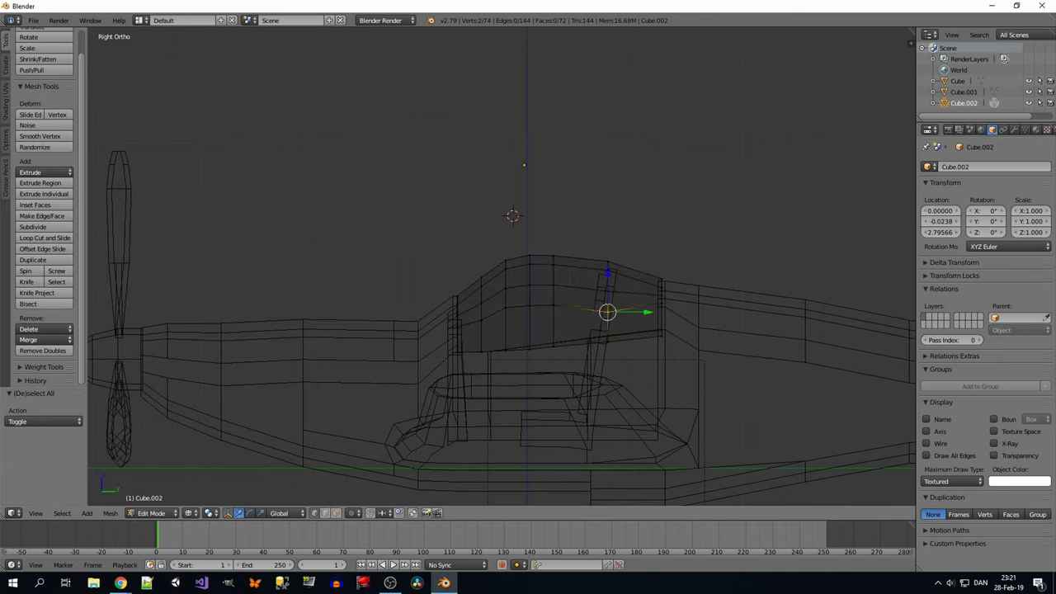
Box-select the four vertices at the canopy's front instead.
key("Escape")
key("a")
key("b")
left_click_drag(473, 266, 484, 291)
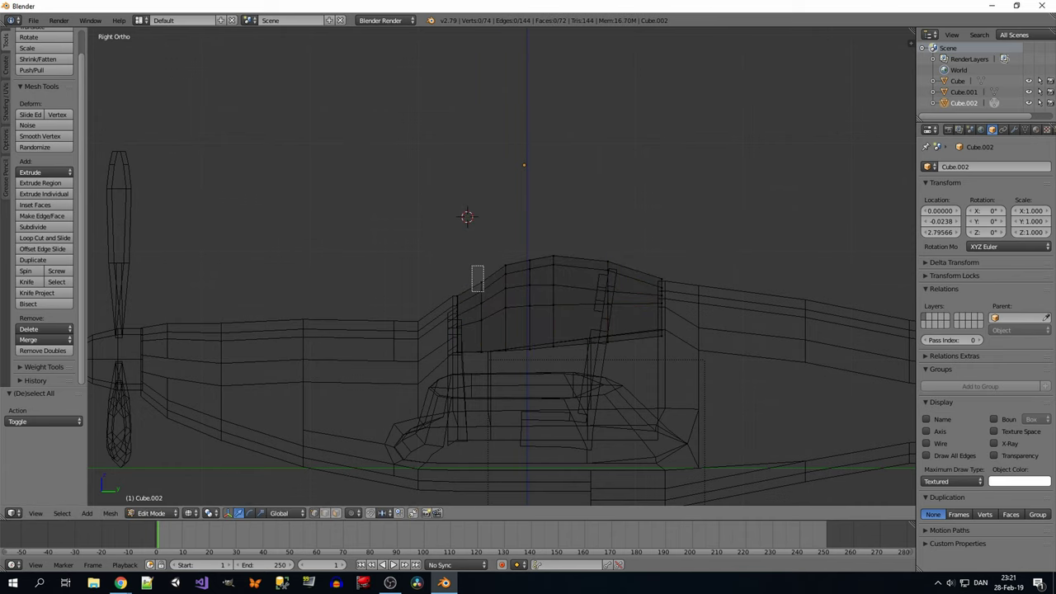
left_click_drag(476, 252, 486, 289)
key("z")
mouse_move(486, 288)
middle_mouse_down()
mouse_move(445, 396)
mouse_move(660, 396)
mouse_move(626, 387)
middle_mouse_up()
Scale the front vertices, then narrow them sideways along the X axis.
key("s")
left_click(495, 387)
key("s")
key("x")
key("Escape")
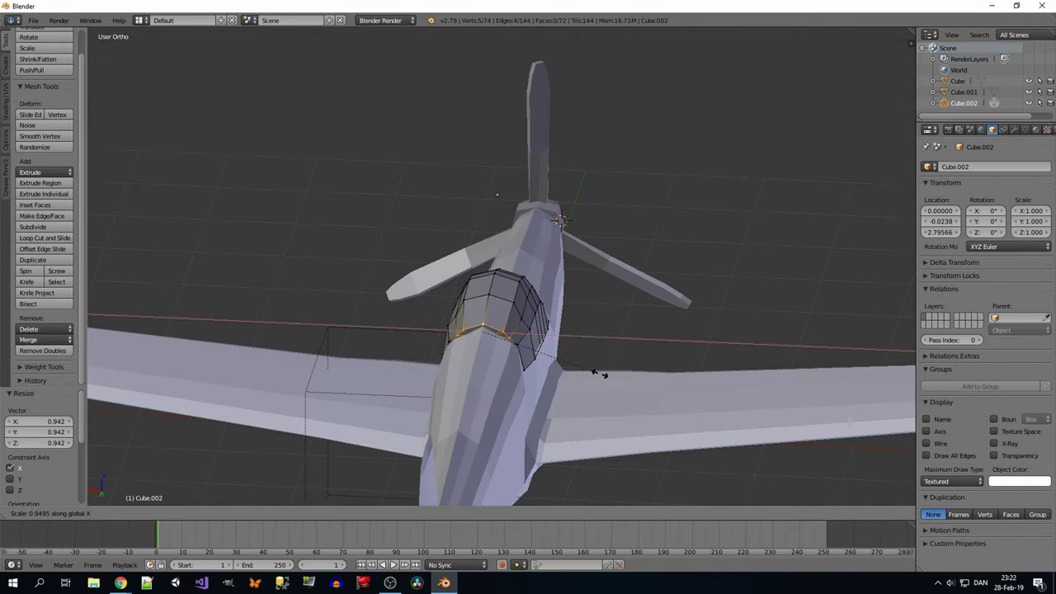
left_click(699, 351)
Select the whole canopy mesh and inspect it from front and rear angles.
mouse_move(700, 351)
middle_mouse_down()
mouse_move(494, 330)
mouse_move(527, 330)
mouse_move(577, 289)
middle_mouse_up()
key("ctrl+l")
key("z")
key("z")
key("z")
key("z")
key("a")
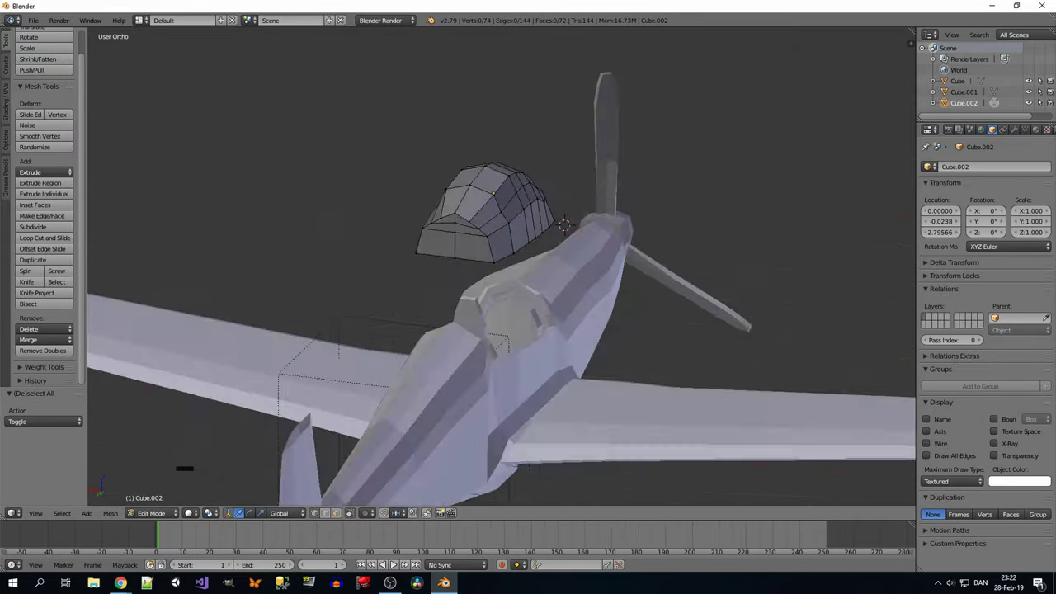
middle_click_drag(528, 330, 627, 313)
key("ctrl+l")
middle_click_drag(528, 330, 577, 330)
key("a")
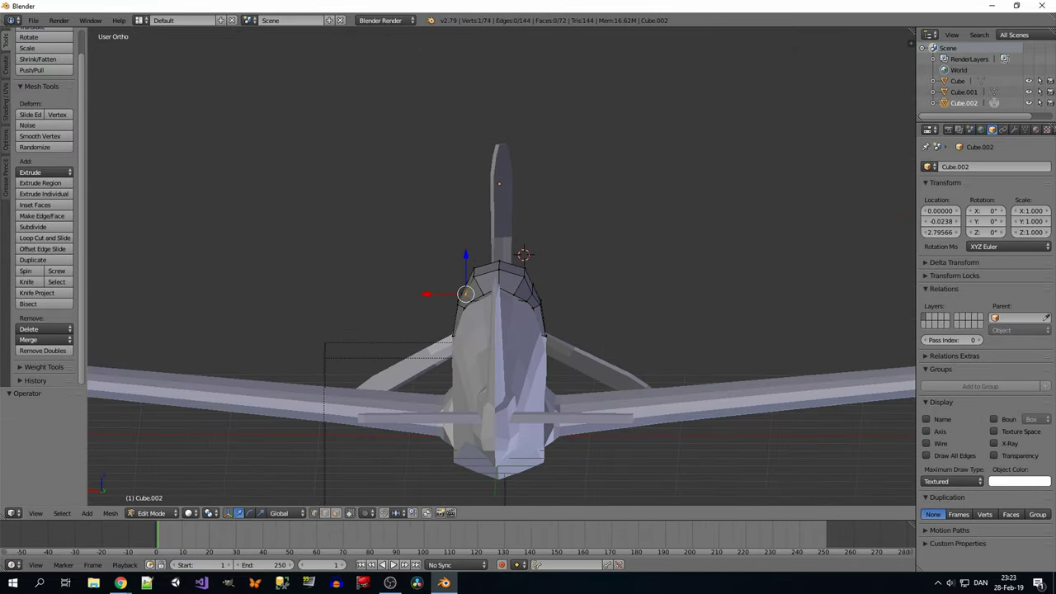
middle_click_drag(527, 330, 627, 313)
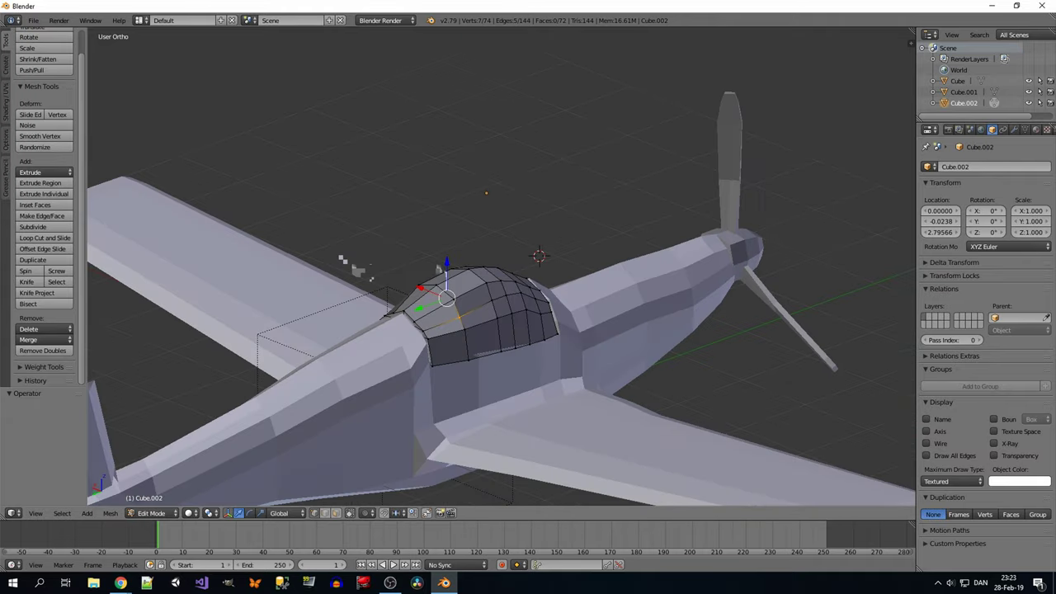
Select the edge loops along the canopy's sides.
right_click(494, 316, "alt")
middle_click_drag(528, 330, 528, 247)
right_click(452, 330, "alt")
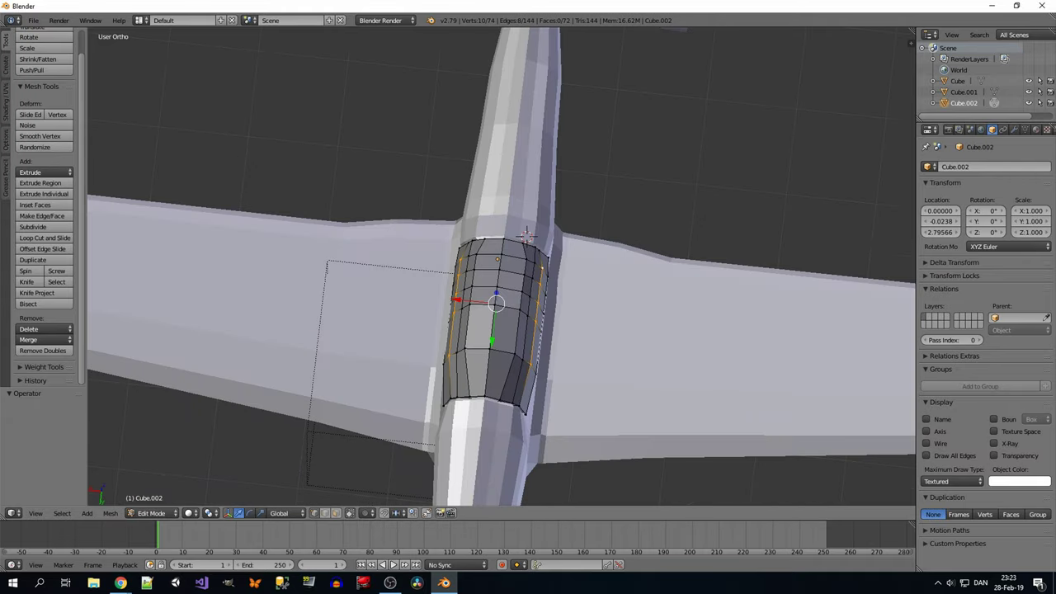
Narrow the side loops, then select the canopy's front loops to narrow.
left_click(730, 429)
mouse_move(730, 429)
middle_mouse_down()
mouse_move(499, 280)
mouse_move(495, 206)
mouse_move(495, 313)
mouse_move(495, 206)
mouse_move(495, 272)
mouse_move(495, 230)
mouse_move(511, 247)
mouse_move(560, 247)
mouse_move(577, 264)
mouse_move(561, 248)
mouse_move(552, 132)
middle_mouse_up()
right_click(499, 280, "alt")
right_click(494, 248, "alt")
Select all canopy vertices and lift the canopy upward along Z.
key("a")
key("z")
key("z")
key("a")
key("g")
key("z")
key("Return")
Start a loop cut on the canopy and cancel it.
key("a")
key("Escape")
key("ctrl+r")
key("Escape")
mouse_move(495, 248)
middle_mouse_down()
mouse_move(536, 264)
mouse_move(478, 248)
mouse_move(511, 247)
mouse_move(494, 214)
middle_mouse_up()
Extrude the canopy's bottom edges and scale the extruded edges.
key("e")
key("Escape")
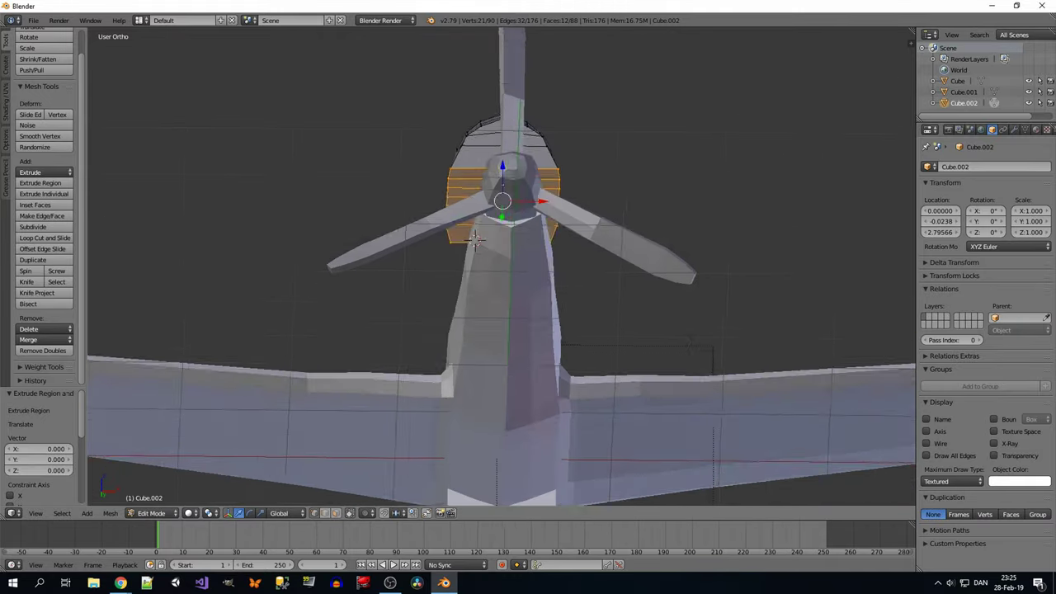
key("KP_1")
left_click(676, 217)
mouse_move(676, 217)
middle_mouse_down()
mouse_move(536, 264)
mouse_move(528, 387)
middle_mouse_up()
Select the flat faces under the canopy, then clear the selection.
scroll(501, 317, "up", 5)
mouse_move(501, 317)
middle_mouse_down()
mouse_move(528, 346)
mouse_move(511, 330)
mouse_move(511, 352)
mouse_move(495, 346)
mouse_move(496, 394)
middle_mouse_up()
key("l")
key("Escape")
key("a")
Select the canopy's upper edge and check the face operations menu.
key("Escape")
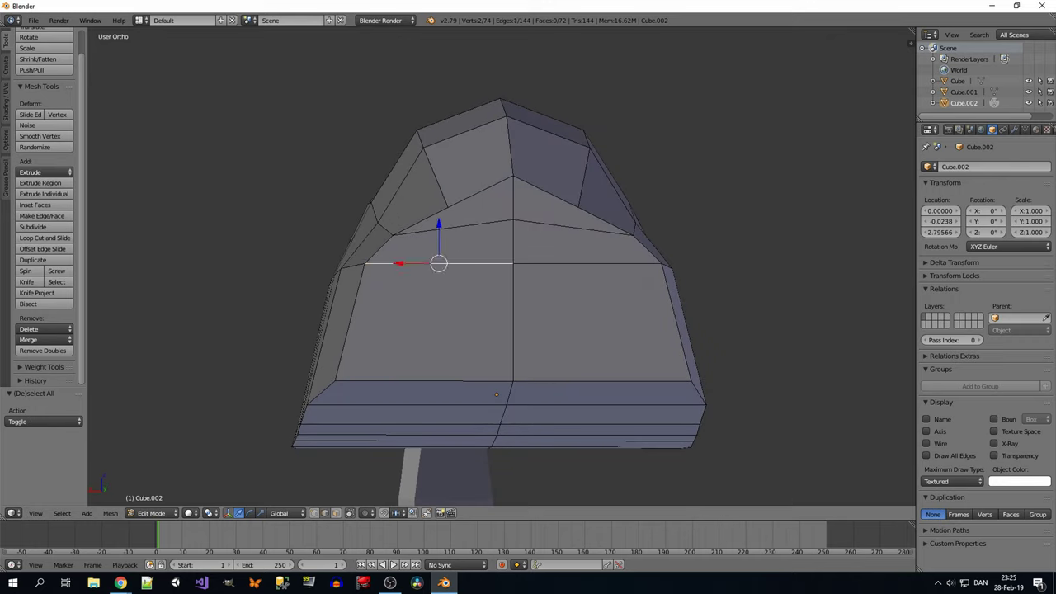
left_click(462, 225, "shift")
key("ctrl+f")
key("Escape")
key("a")
mouse_move(483, 270)
middle_mouse_down()
mouse_move(495, 247)
mouse_move(527, 281)
mouse_move(503, 297)
mouse_move(487, 293)
mouse_move(495, 272)
middle_mouse_up()
Raise the vertex at the canopy top slightly upward.
key("z")
key("KP_1")
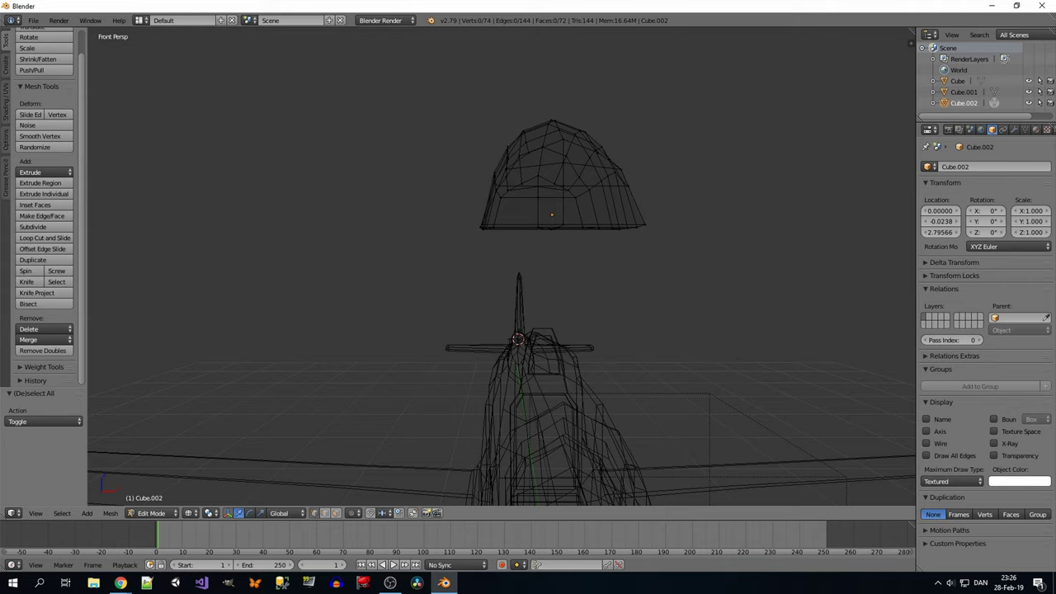
key("z")
left_click(35, 513)
mouse_move(494, 330)
middle_mouse_down()
mouse_move(516, 365)
mouse_move(462, 347)
mouse_move(460, 330)
mouse_move(461, 338)
mouse_move(495, 314)
middle_mouse_up()
right_click(396, 160)
left_click_drag(503, 89, 510, 82)
middle_click_drag(510, 83, 486, 35)
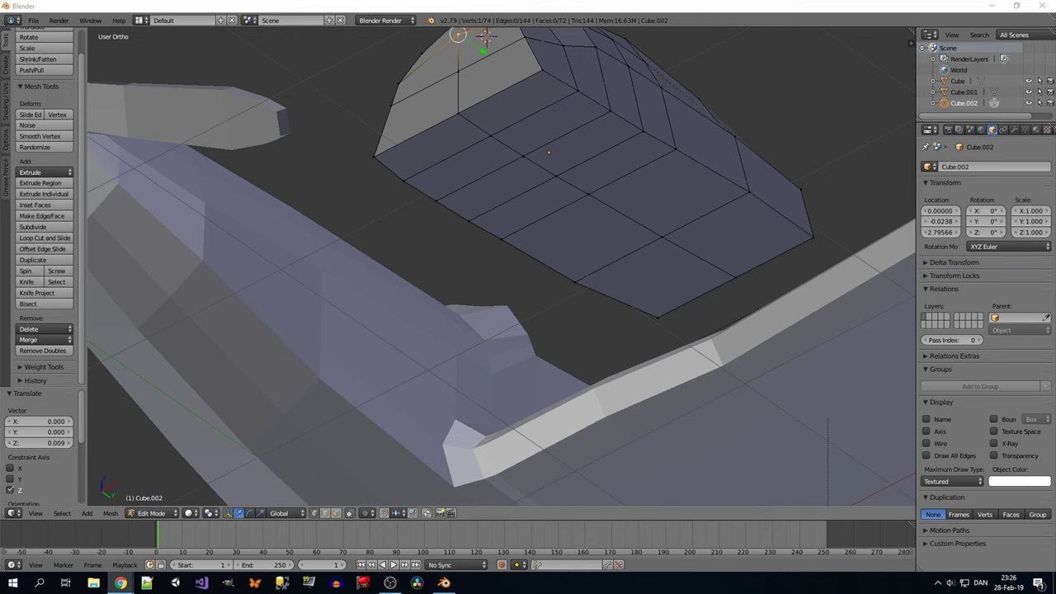
Subdivide the selected edges on the canopy's flat underside.
middle_click_drag(486, 35, 555, 33)
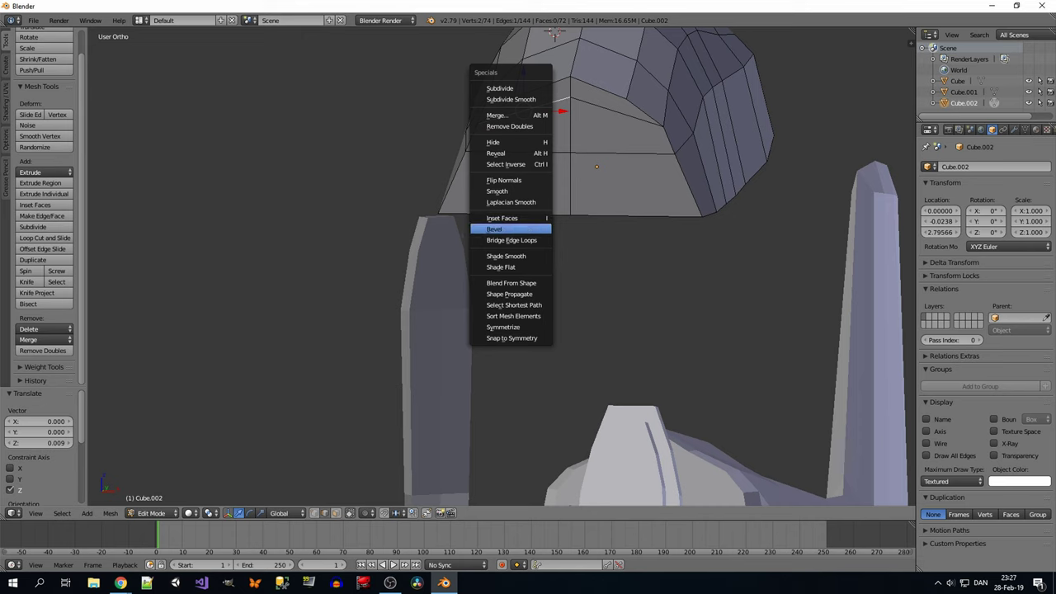
left_click(499, 88)
middle_click_drag(499, 88, 614, 158)
key("w")
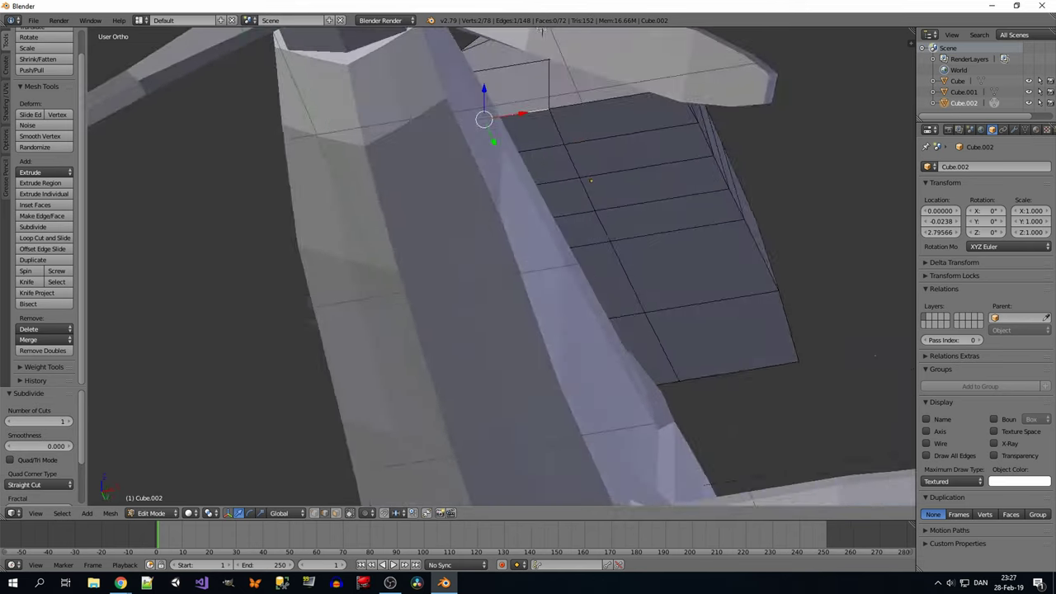
middle_click_drag(528, 297, 495, 192)
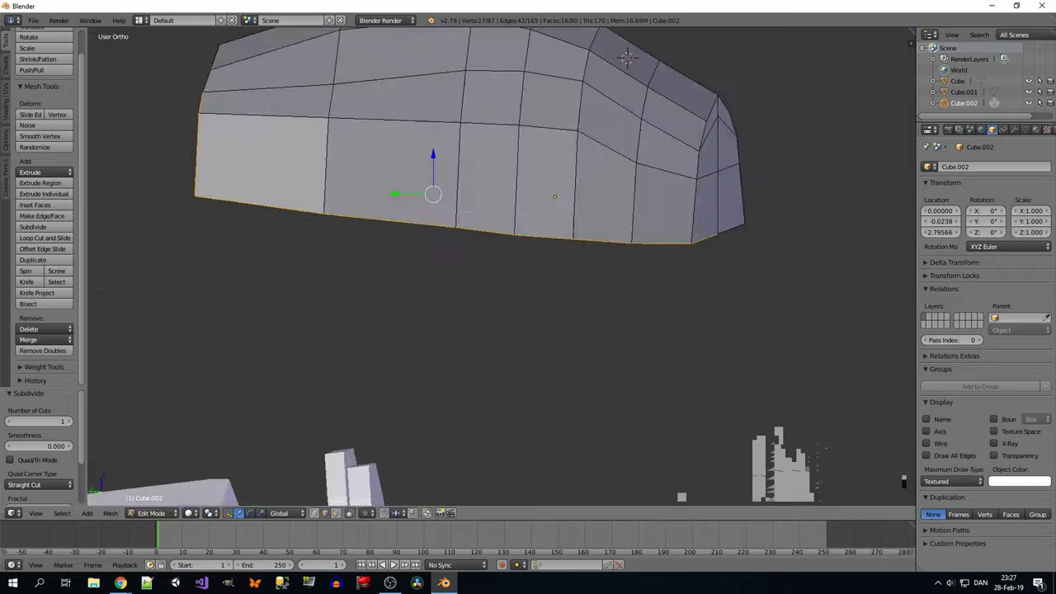
mouse_move(388, 66)
middle_mouse_down()
mouse_move(631, 105)
mouse_move(635, 149)
mouse_move(474, 97)
mouse_move(495, 248)
middle_mouse_up()
key("w")
left_click(660, 157)
Cut a new edge loop across the canopy underside and select one edge there.
key("ctrl+r")
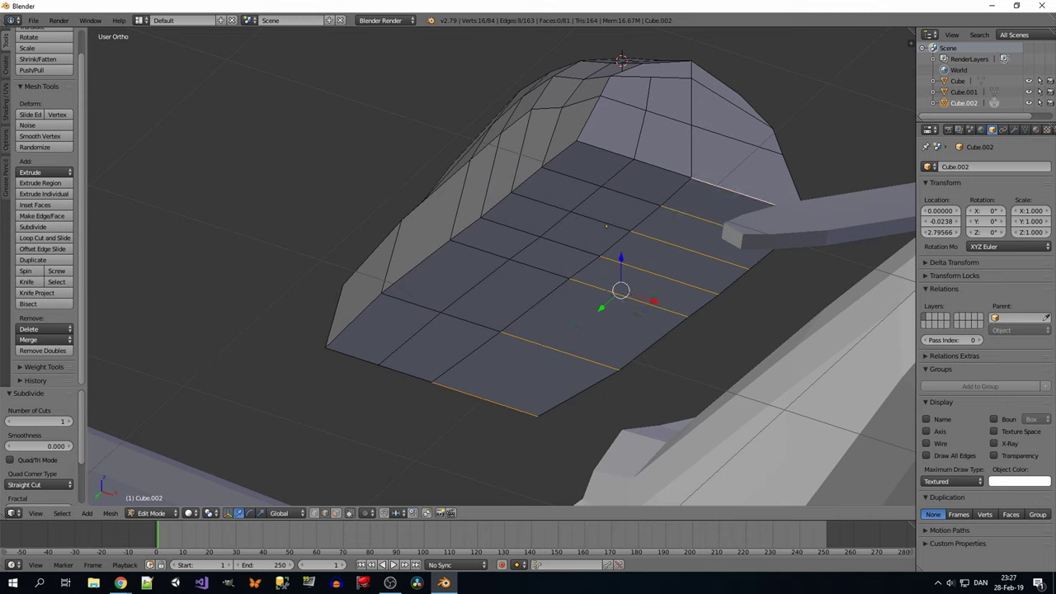
left_click(620, 314)
mouse_move(620, 314)
middle_mouse_down()
mouse_move(565, 58)
mouse_move(578, 156)
mouse_move(506, 132)
middle_mouse_up()
right_click(564, 154)
Select a vertical edge loop at the canopy front and scale it wider along the base.
key("a")
key("KP_1")
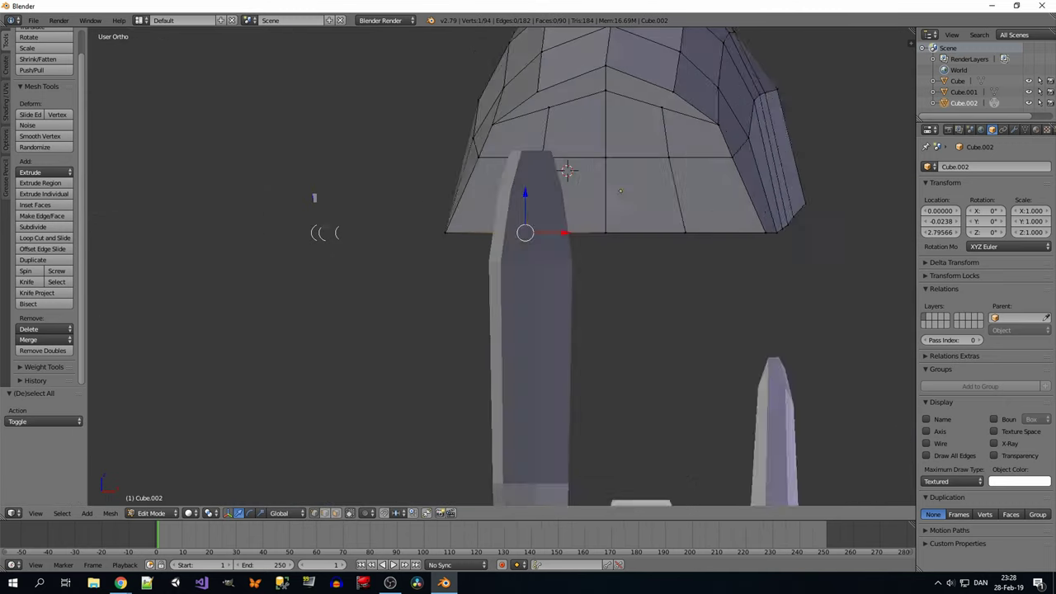
key("z")
right_click(554, 157, "alt")
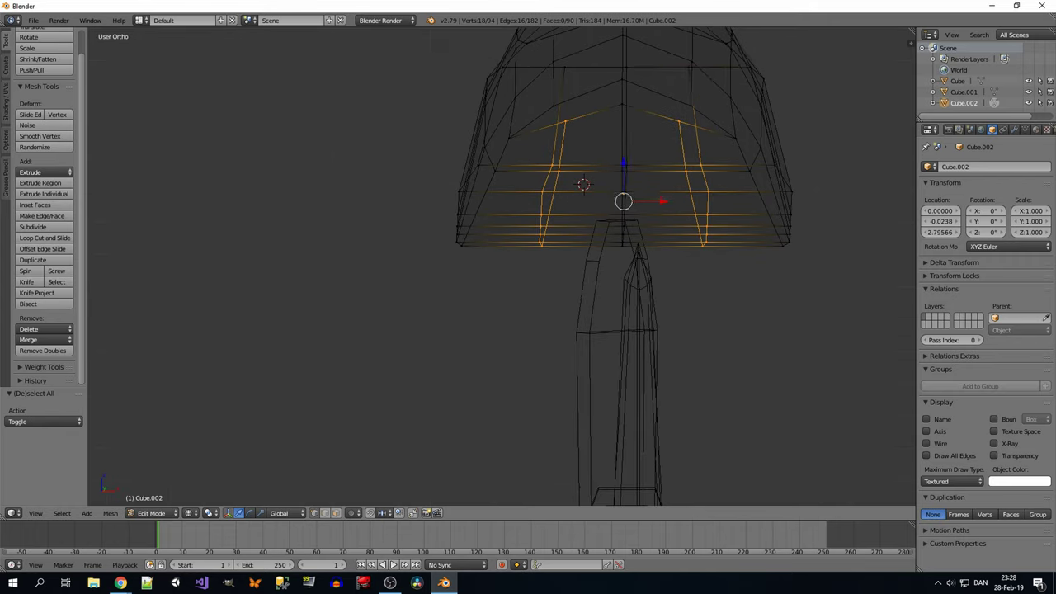
key("z")
middle_click_drag(577, 247, 646, 330)
key("KP_1")
key("s")
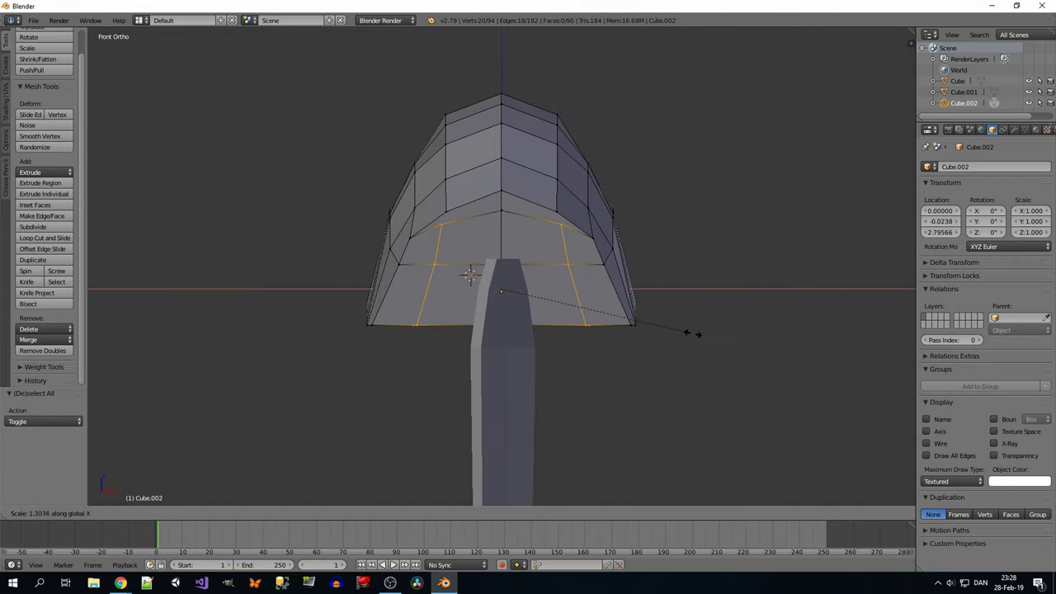
middle_click_drag(495, 289, 577, 247)
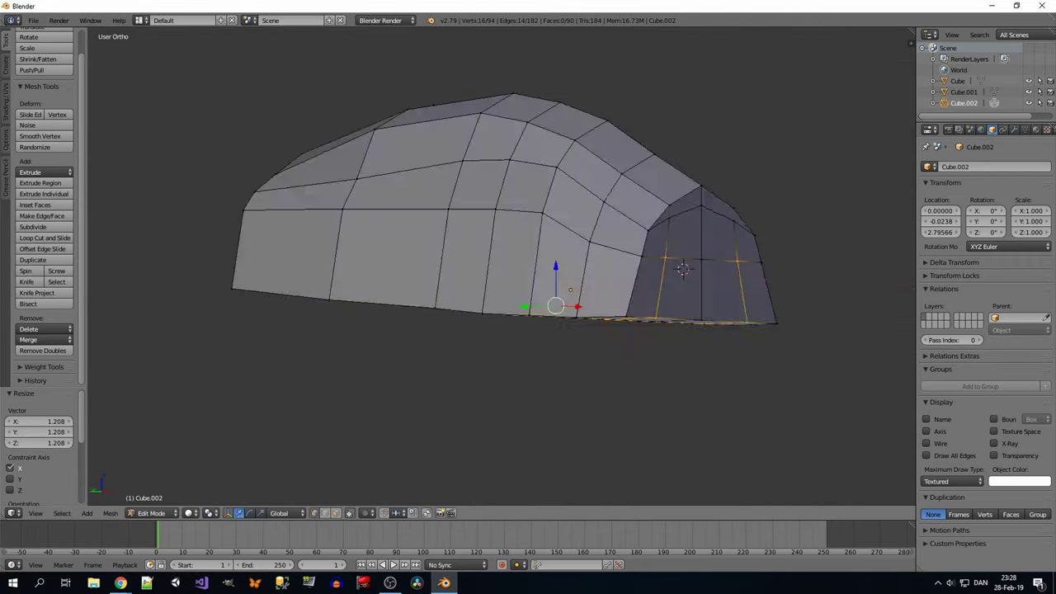
key("KP_1")
left_click(646, 224)
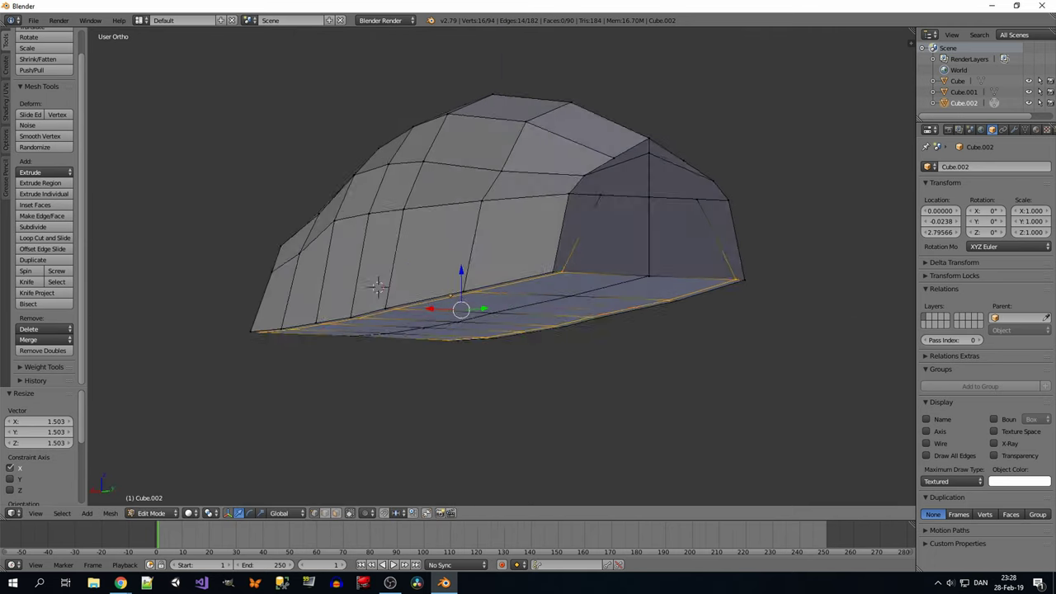
Slightly resize the newly selected vertices and subdivide the selected front edges.
middle_click_drag(646, 224, 714, 279)
key("s")
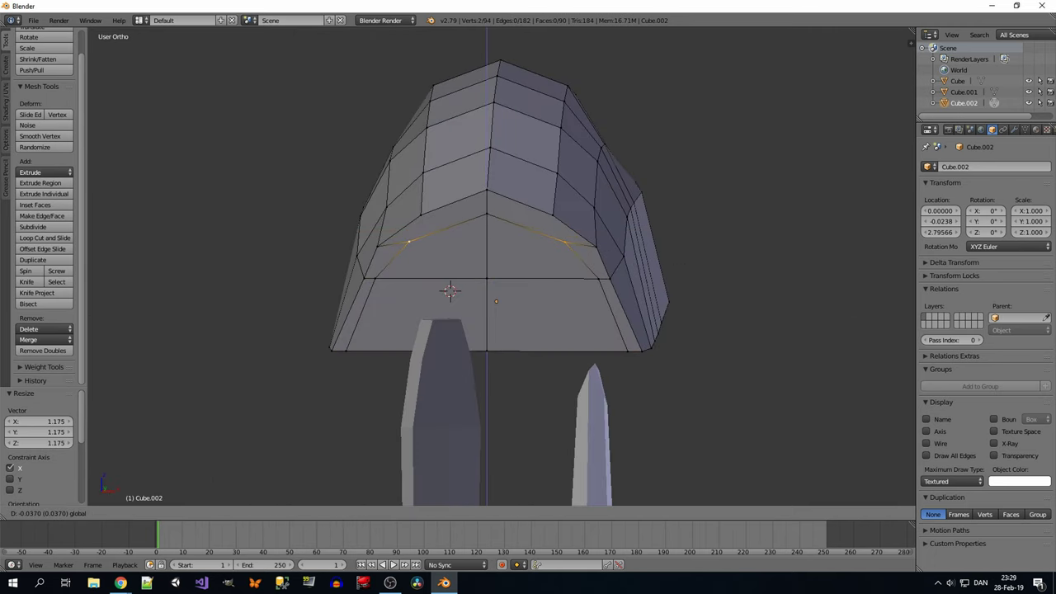
key("Return")
scroll(499, 264, "up", 2)
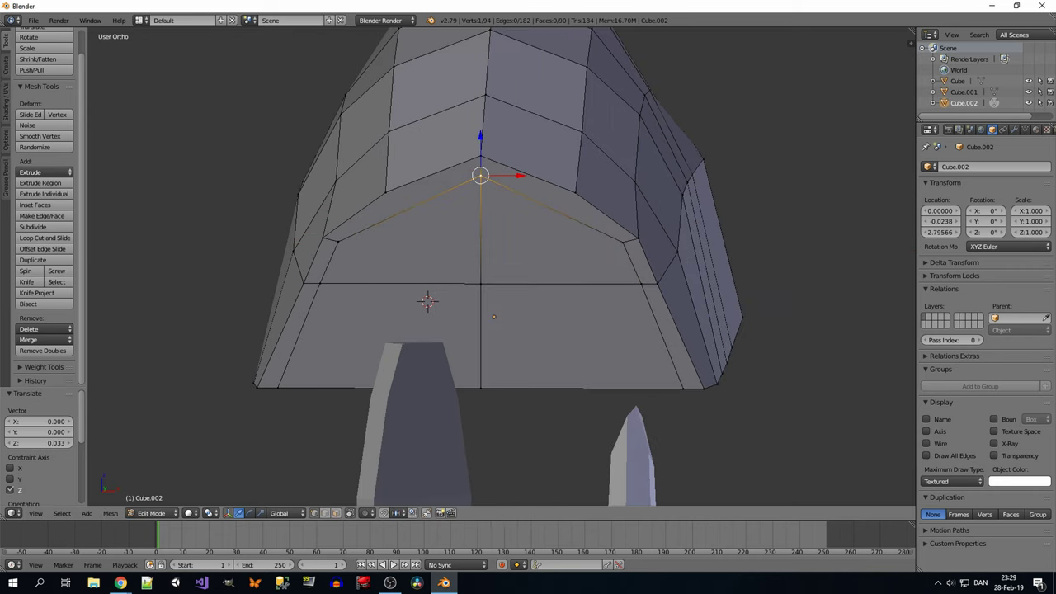
key("w")
left_click(376, 210)
From the back view, widen the selected edge loop along X to 1.138.
right_click(549, 206)
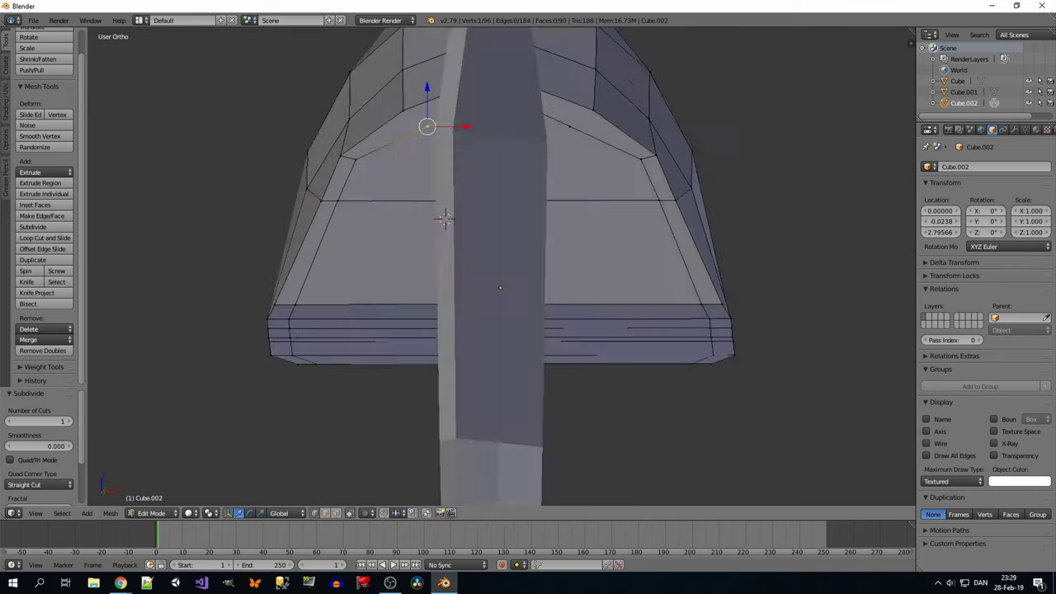
middle_click_drag(549, 205, 442, 217)
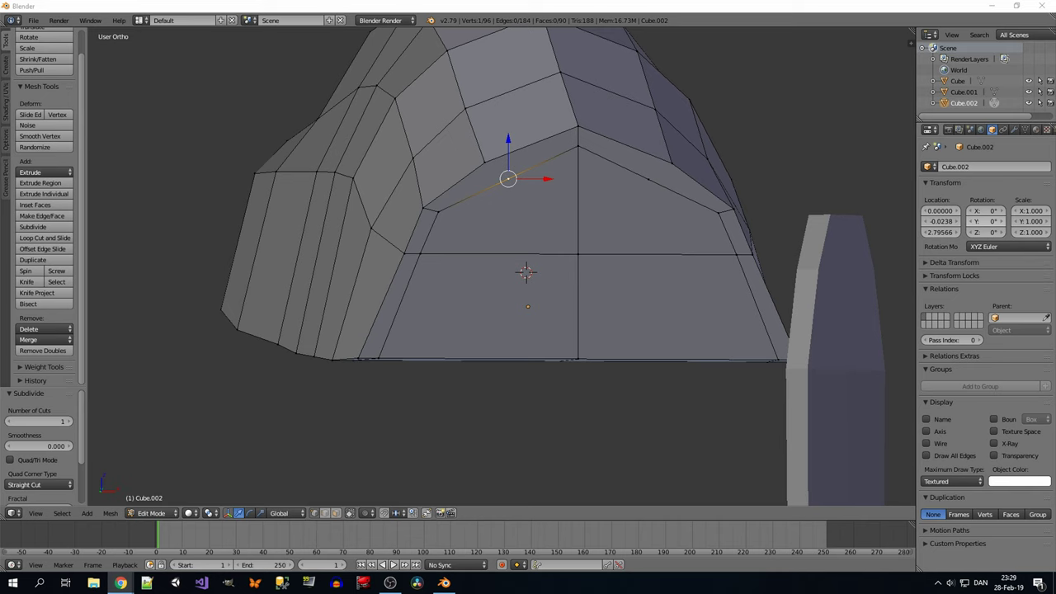
key("KP_1")
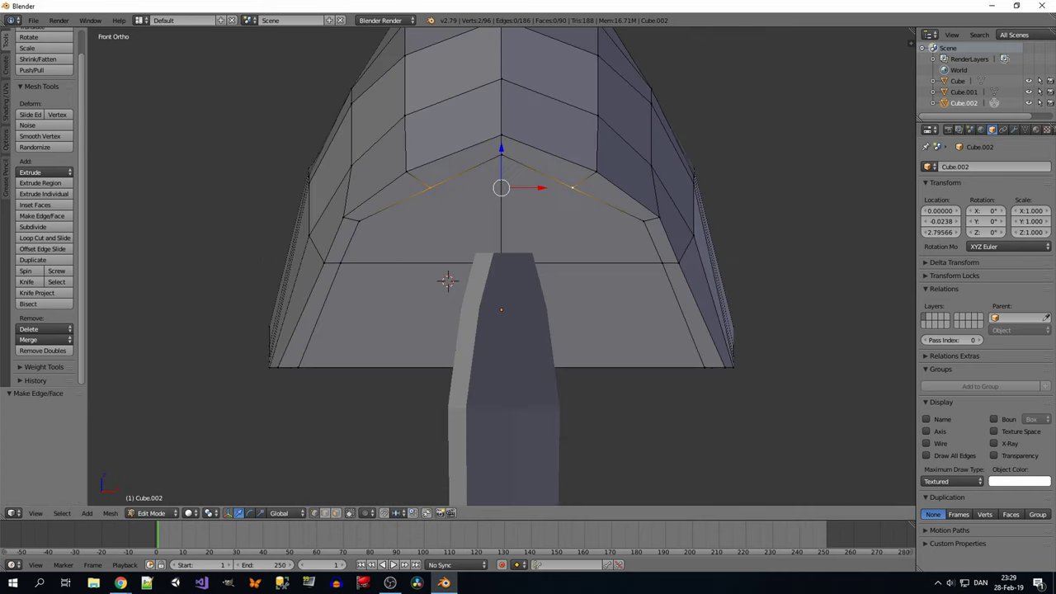
mouse_move(447, 281)
middle_mouse_down()
mouse_move(495, 236)
mouse_move(565, 272)
mouse_move(427, 158)
mouse_move(551, 272)
middle_mouse_up()
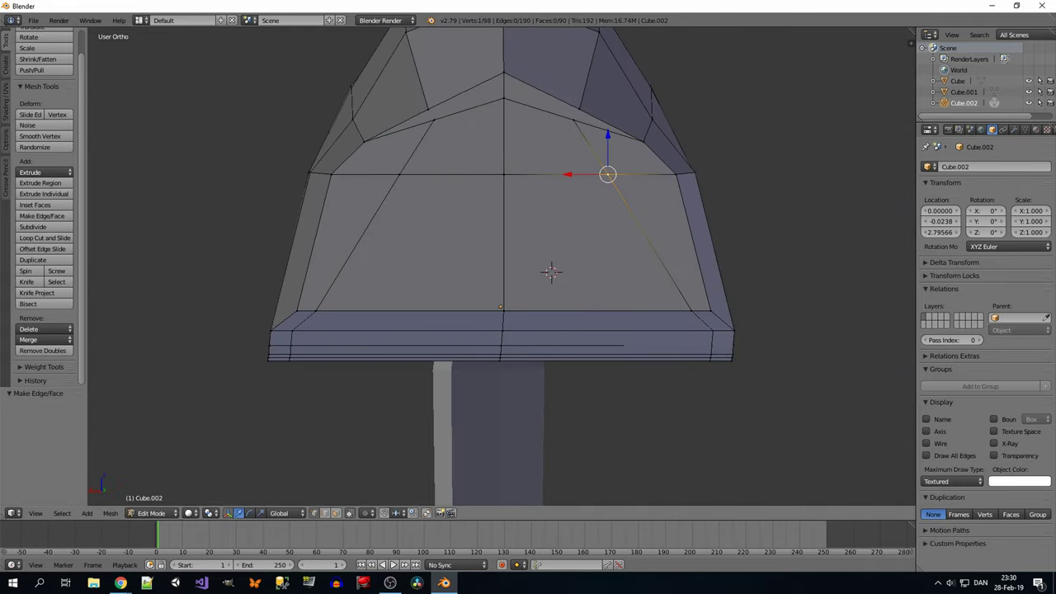
key("KP_1")
key("KP_5")
key("ctrl+KP_1")
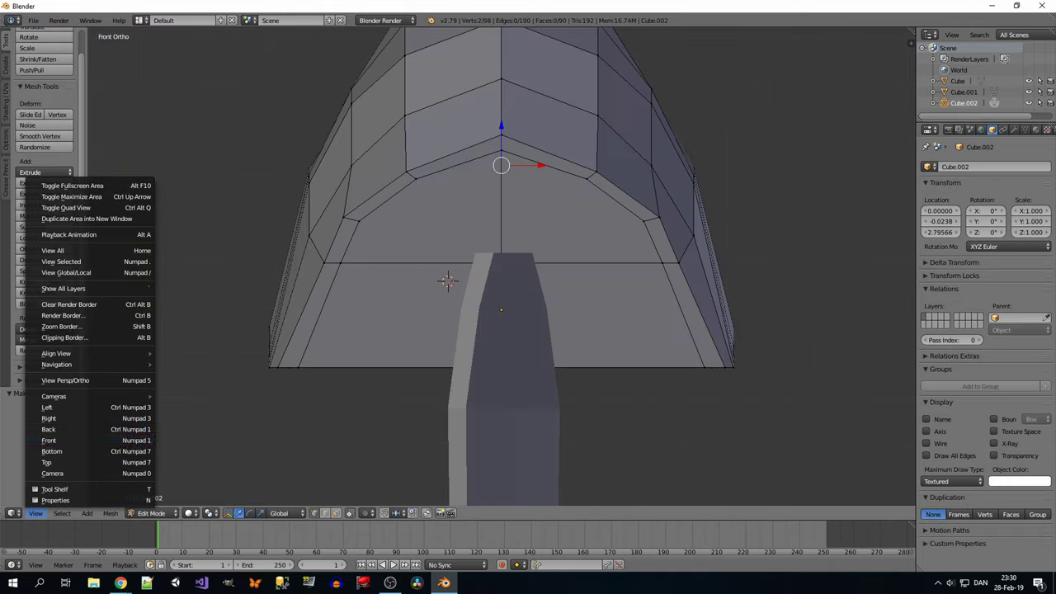
key("KP_5")
key("s")
key("x")
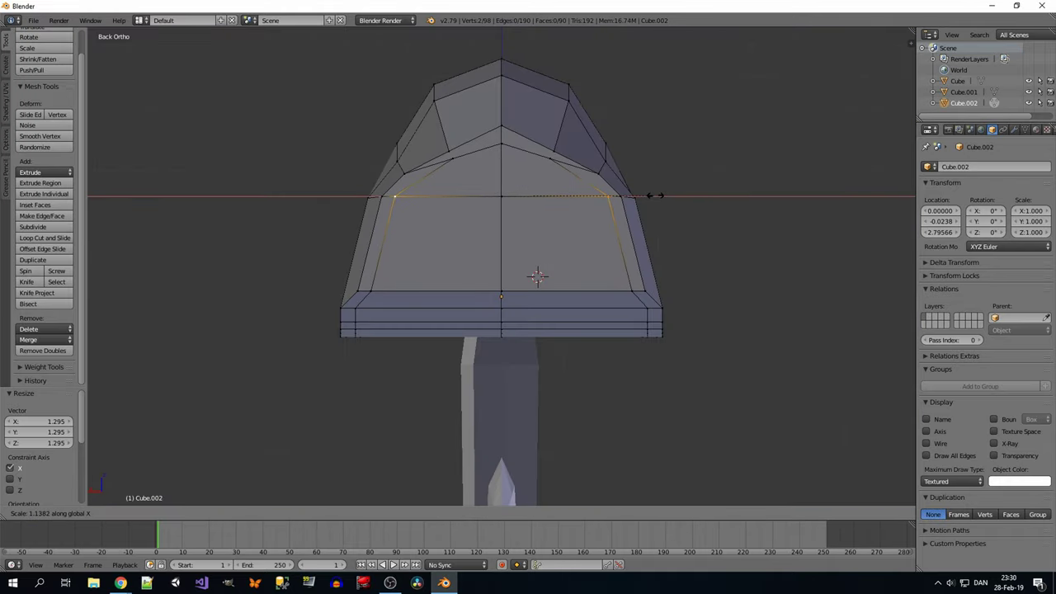
left_click(652, 196)
scroll(652, 196, "up", 2)
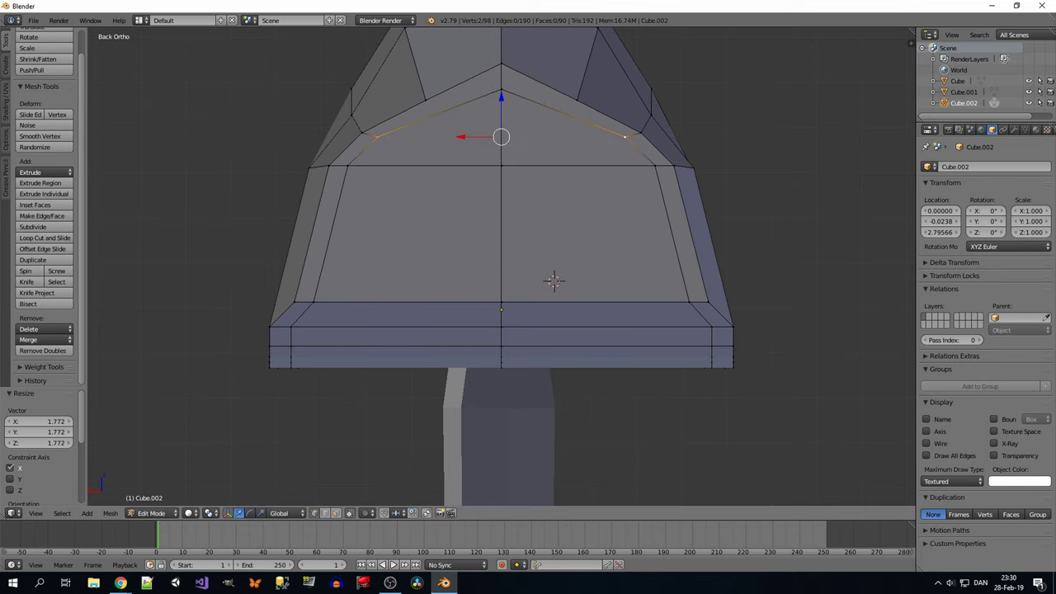
Subdivide an edge at the canopy end and delete the selected end faces.
right_click(569, 106)
key("w")
left_click(408, 200)
key("w")
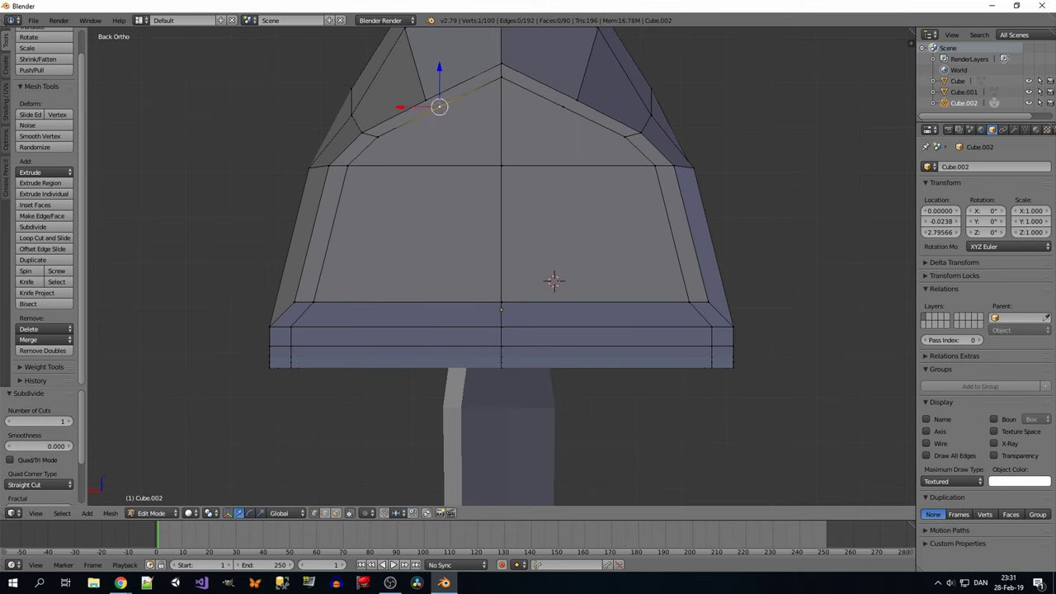
mouse_move(554, 281)
middle_mouse_down()
mouse_move(495, 248)
mouse_move(557, 195)
mouse_move(686, 214)
mouse_move(545, 230)
mouse_move(495, 125)
mouse_move(495, 165)
mouse_move(613, 206)
middle_mouse_up()
key("3")
right_click(470, 313)
key("1")
right_click(490, 215)
key("ctrl+f")
key("Escape")
key("x")
left_click(655, 223)
Delete another end face and fill the resulting hole with a triangular face.
key("a")
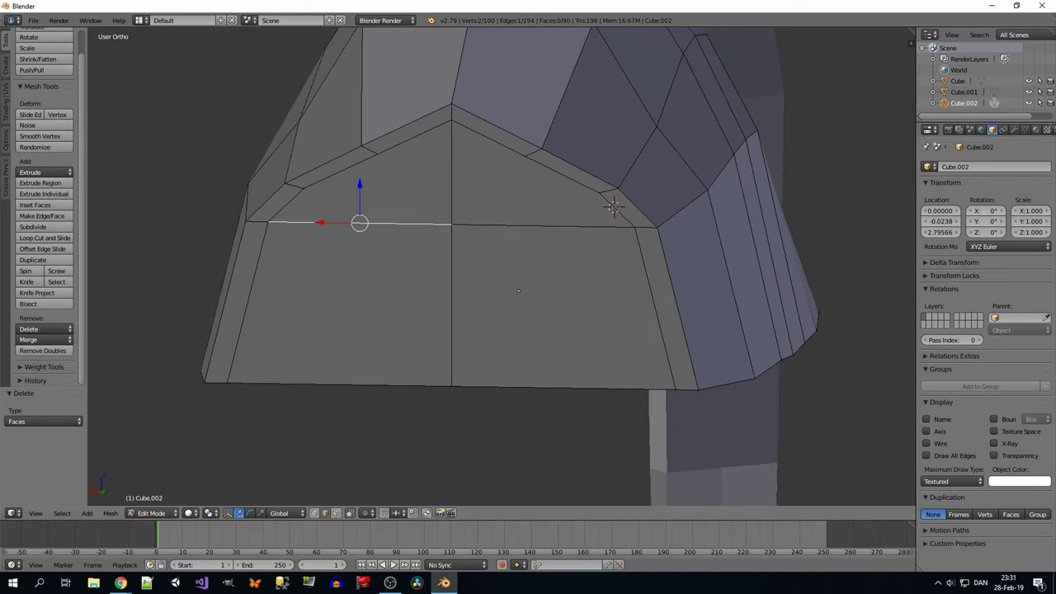
key("3")
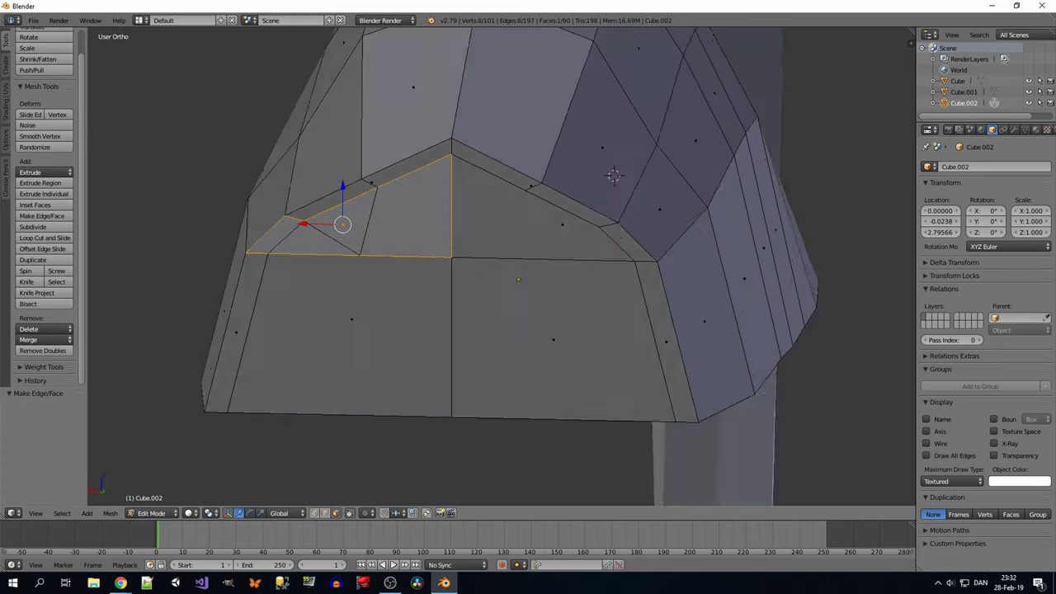
middle_click_drag(612, 207, 455, 236)
key("x")
left_click(454, 236)
mouse_move(454, 182)
middle_mouse_down()
mouse_move(747, 231)
mouse_move(627, 231)
mouse_move(577, 247)
mouse_move(478, 228)
mouse_move(347, 248)
mouse_move(462, 206)
middle_mouse_up()
right_click(306, 354, "shift")
key("f")
Delete the remaining end faces and cap the dome's open end with new faces.
right_click(248, 288, "alt+shift")
right_click(561, 320, "alt+shift")
middle_click_drag(562, 320, 328, 393)
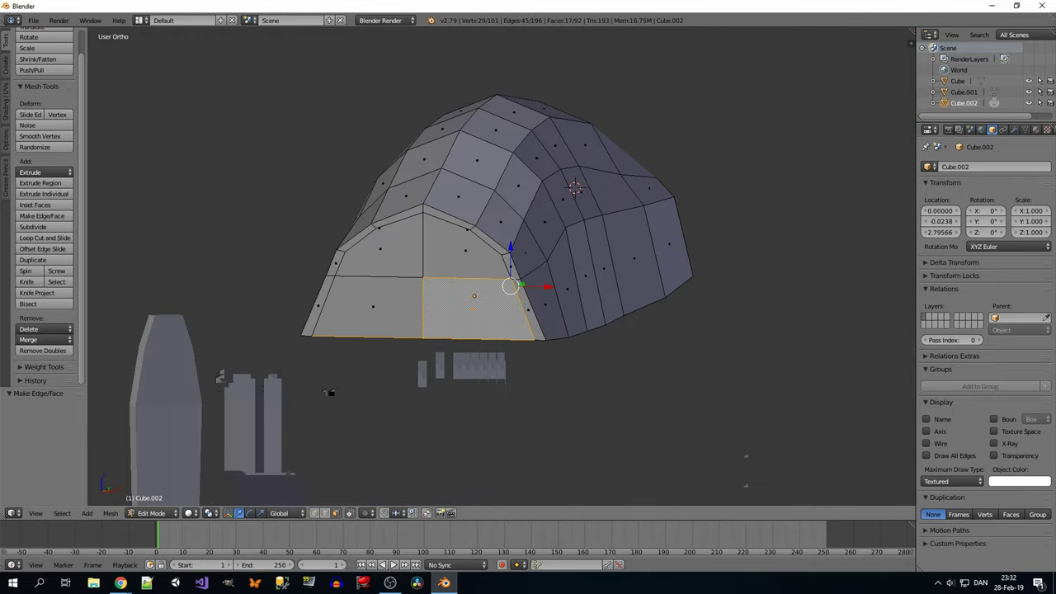
left_click(429, 254)
mouse_move(429, 254)
middle_mouse_down()
mouse_move(495, 247)
mouse_move(461, 297)
mouse_move(527, 247)
mouse_move(561, 239)
mouse_move(528, 264)
mouse_move(461, 231)
mouse_move(495, 247)
mouse_move(510, 280)
middle_mouse_up()
key("KP_3")
key("ctrl+f")
Delete the cap faces from the canopy's open end.
key("x")
left_click(701, 322)
middle_click_drag(701, 321, 577, 248)
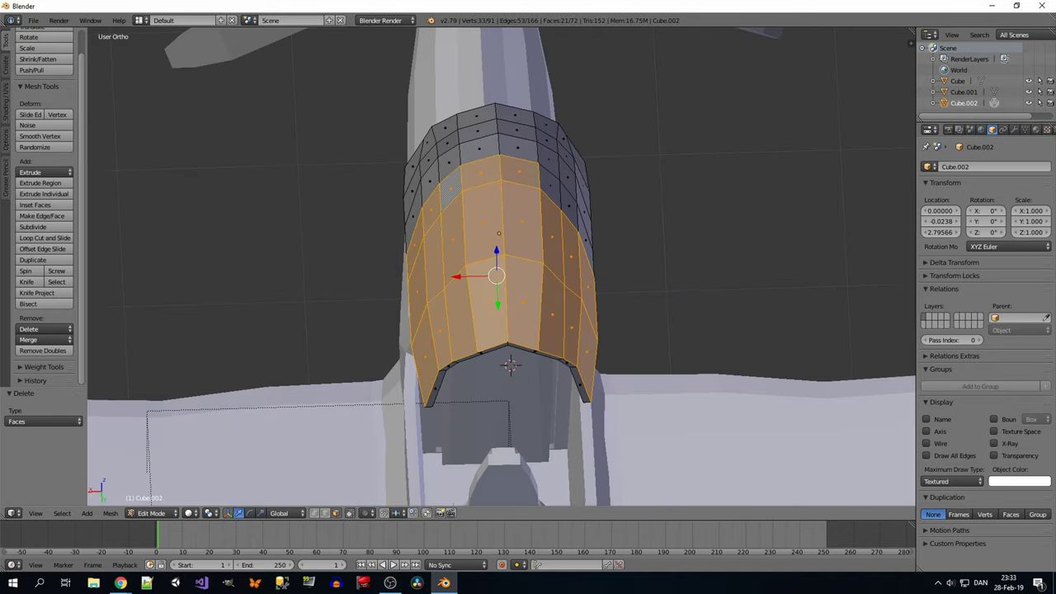
mouse_move(510, 365)
middle_mouse_down()
mouse_move(671, 217)
mouse_move(425, 149)
middle_mouse_up()
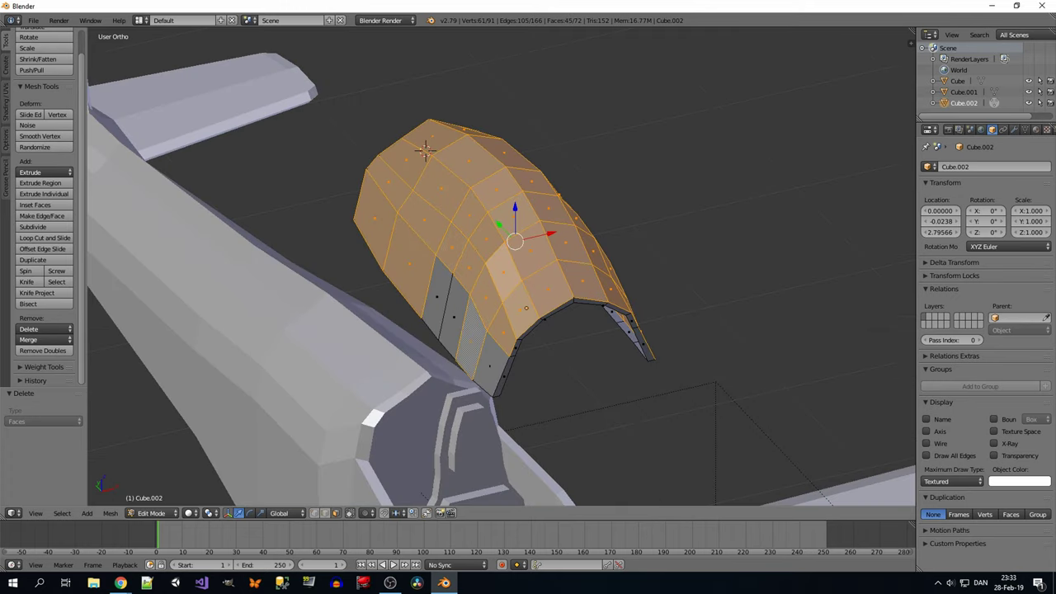
middle_click_drag(528, 247, 495, 231)
key("KP_1")
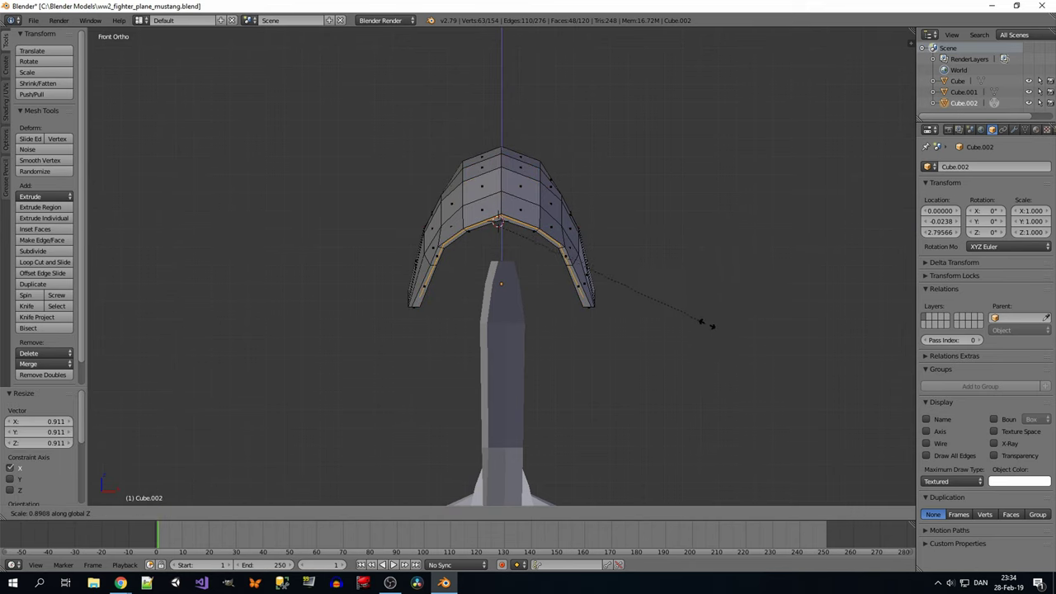
Shrink the duplicated shell to 0.911, raise it along Z inside the dome, and flip its normals.
key("Return")
middle_click_drag(528, 329, 461, 248)
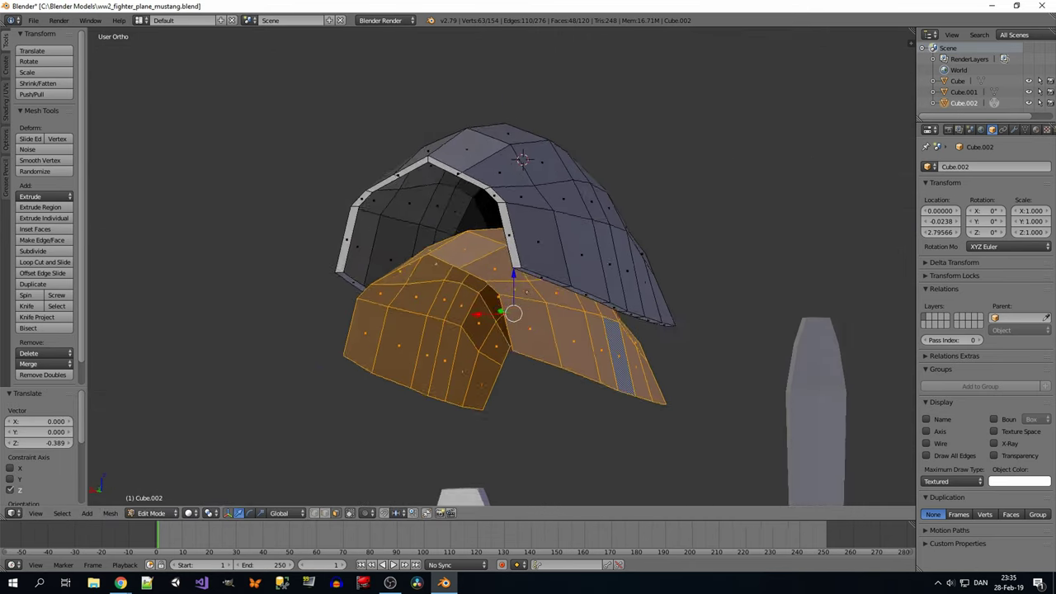
middle_click_drag(528, 330, 495, 248)
key("g")
key("z")
key("Return")
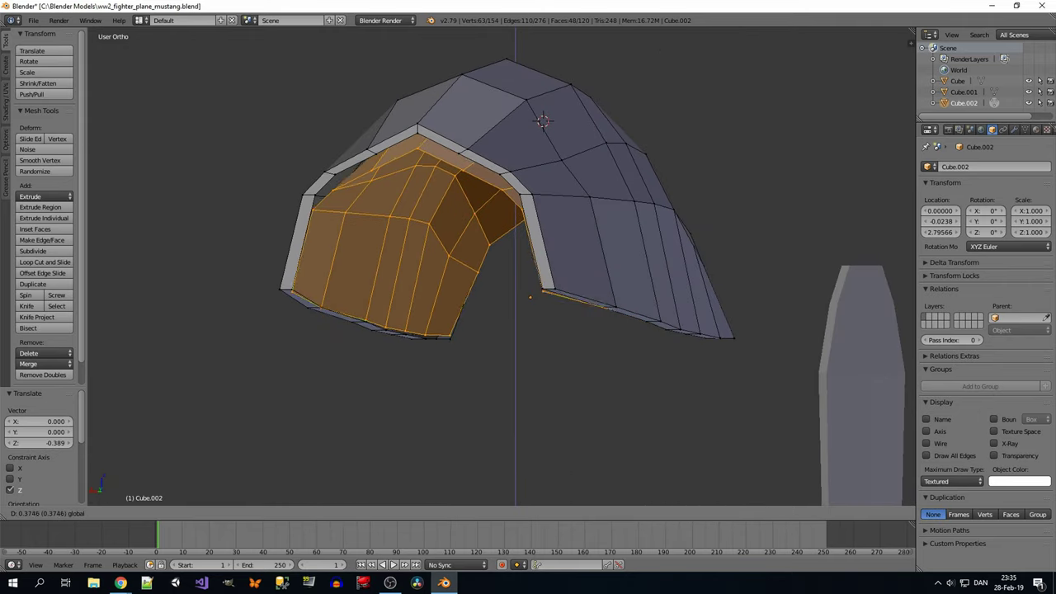
scroll(495, 248, "up", 3)
mouse_move(528, 330)
middle_mouse_down()
mouse_move(494, 206)
mouse_move(511, 247)
middle_mouse_up()
key("w")
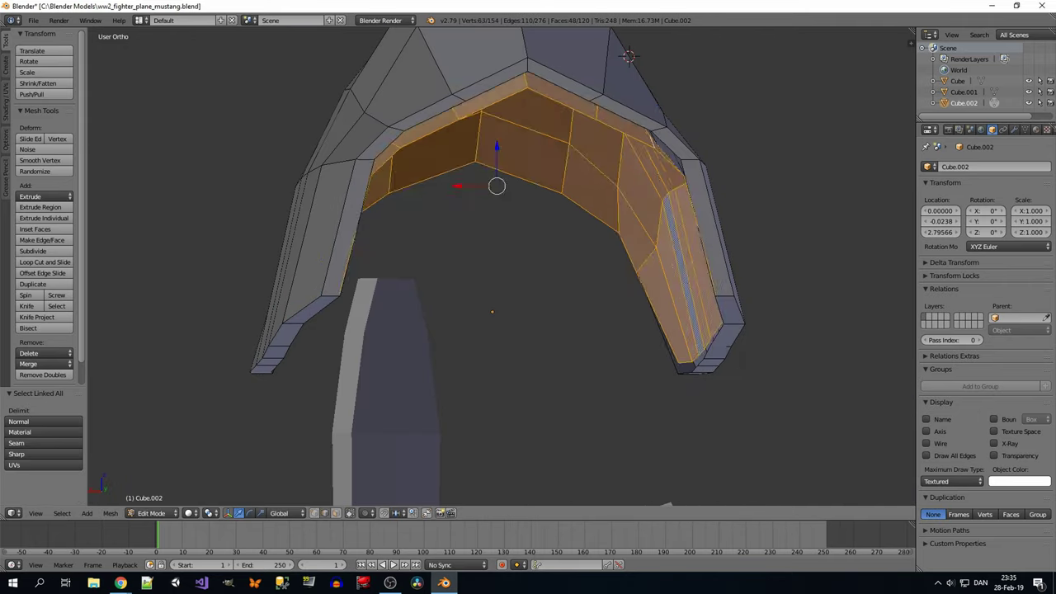
middle_click_drag(528, 330, 462, 272)
Collapse an edge on the lower rim and merge the first stray vertices at last.
key("a")
key("w")
key("Escape")
right_click(173, 280)
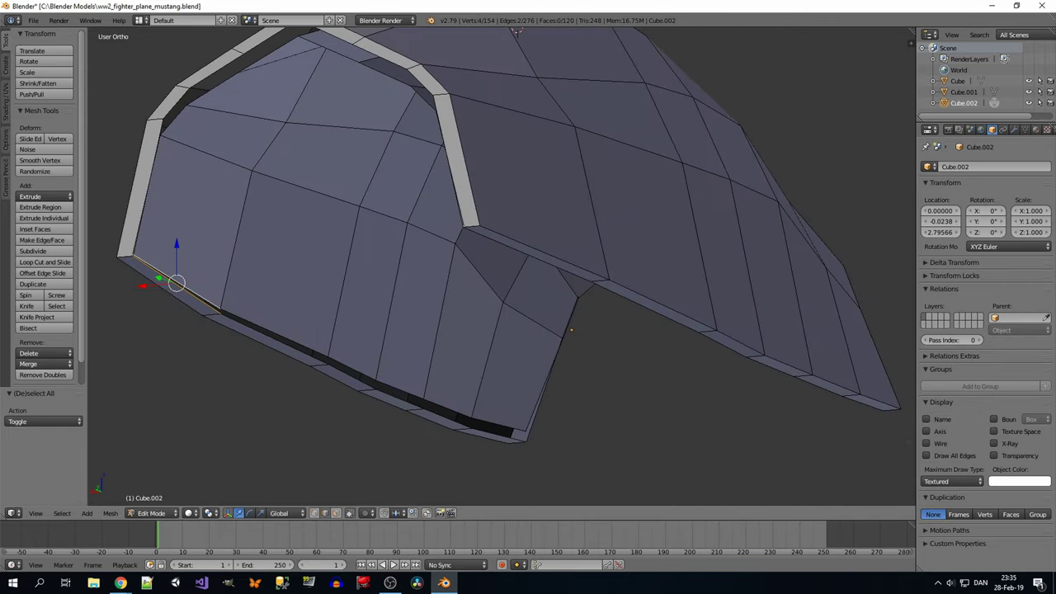
key("alt+m")
key("Escape")
key("w")
left_click(141, 257)
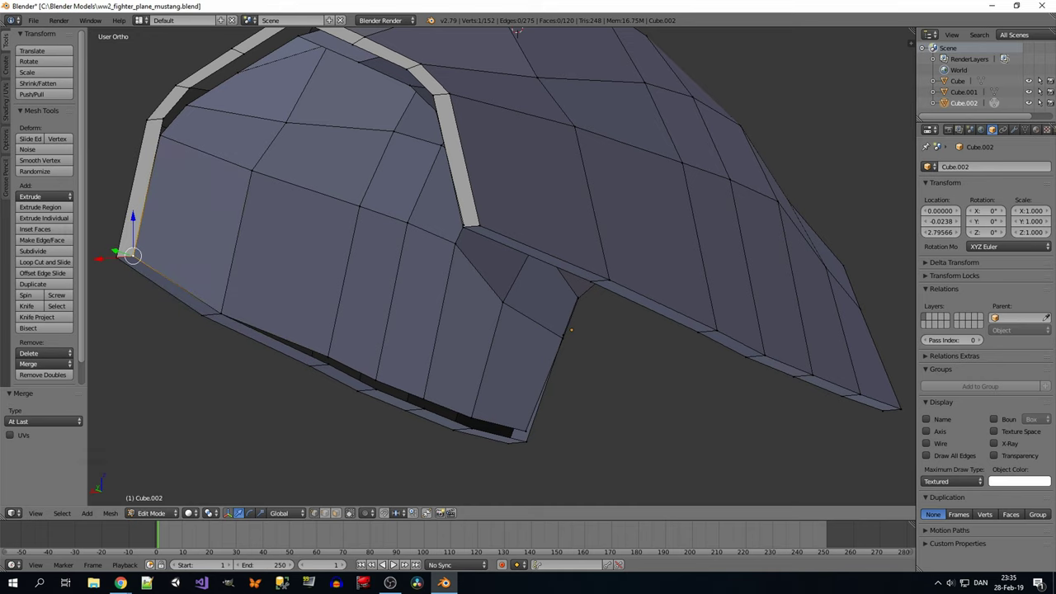
key("w")
left_click(346, 401)
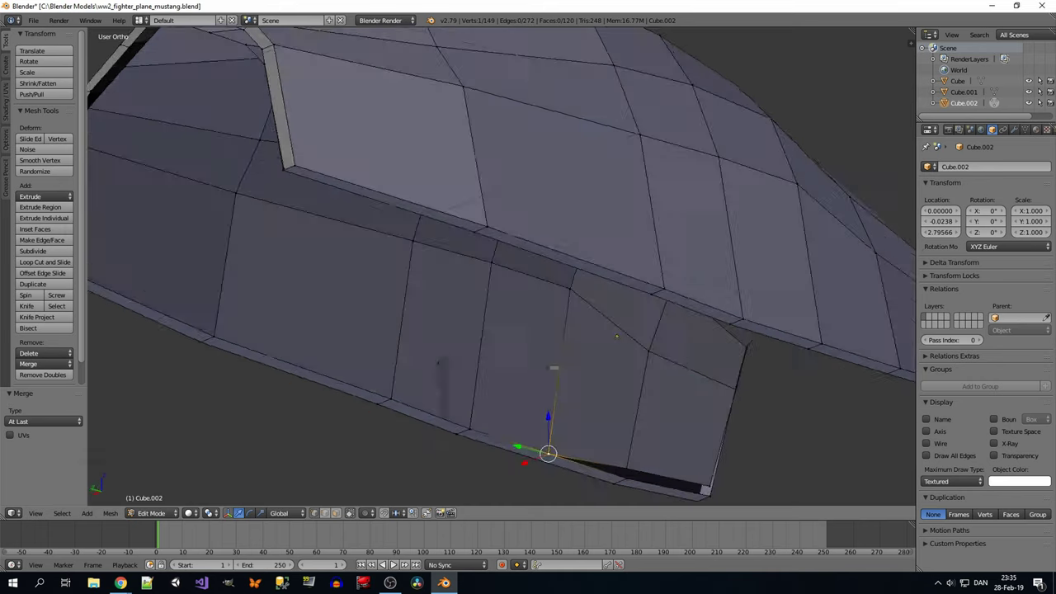
scroll(412, 396, "up", 3)
Merge several inner and outer rim vertex pairs on the canopy's near side.
key("w")
left_click(471, 337)
right_click(585, 448)
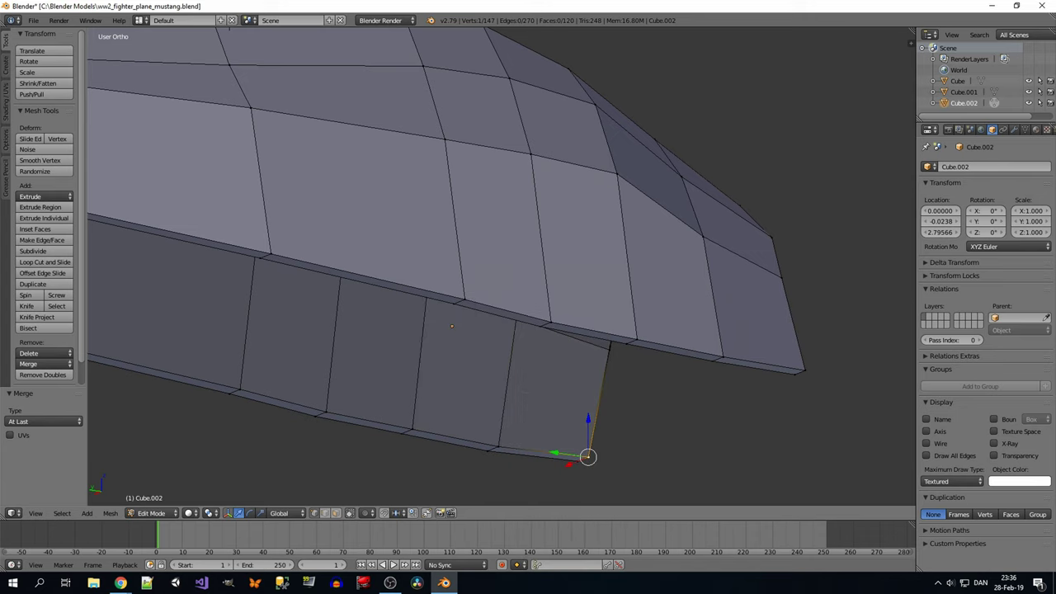
middle_click_drag(584, 448, 829, 51)
key("w")
left_click(236, 360)
key("w")
left_click(212, 330)
key("w")
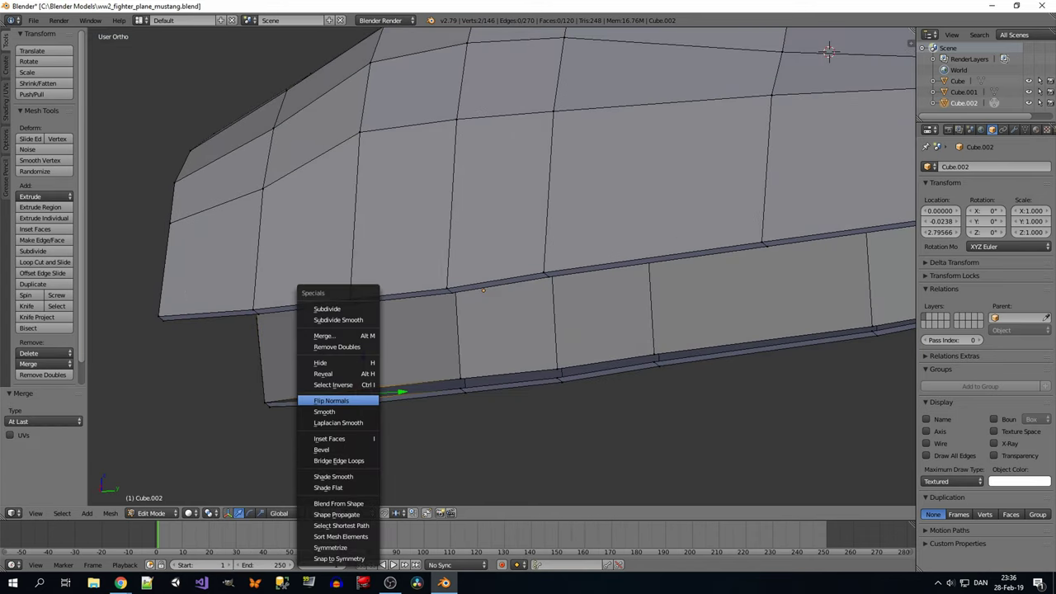
left_click(330, 396)
Merge the stray vertex pairs along the lower rim edge at the last vertex.
key("w")
left_click(438, 356)
key("w")
left_click(483, 365)
key("w")
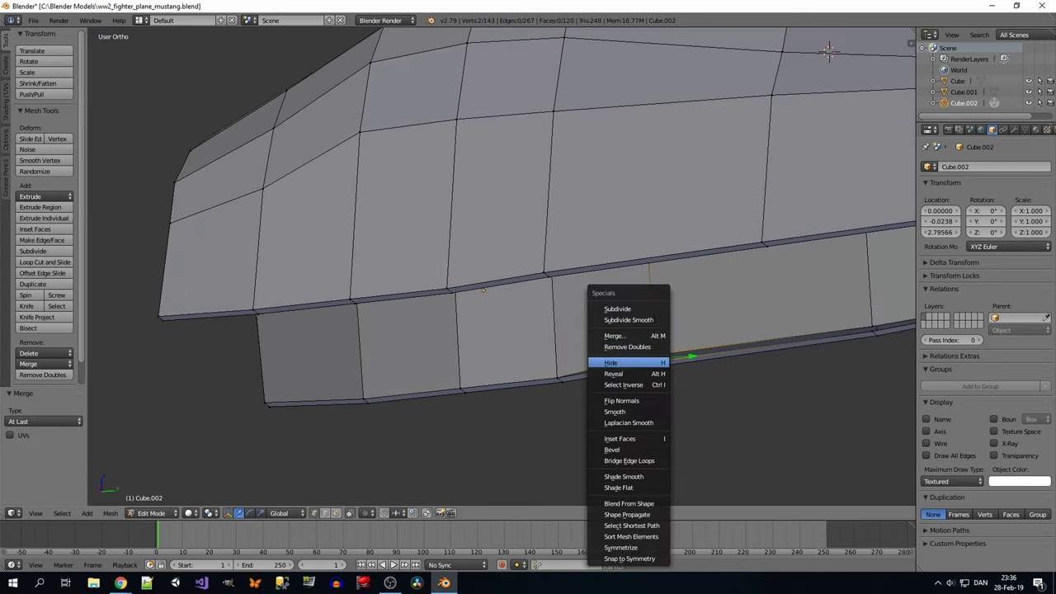
left_click(601, 360)
key("alt+m")
left_click(837, 333)
middle_click_drag(836, 333, 570, 314)
key("w")
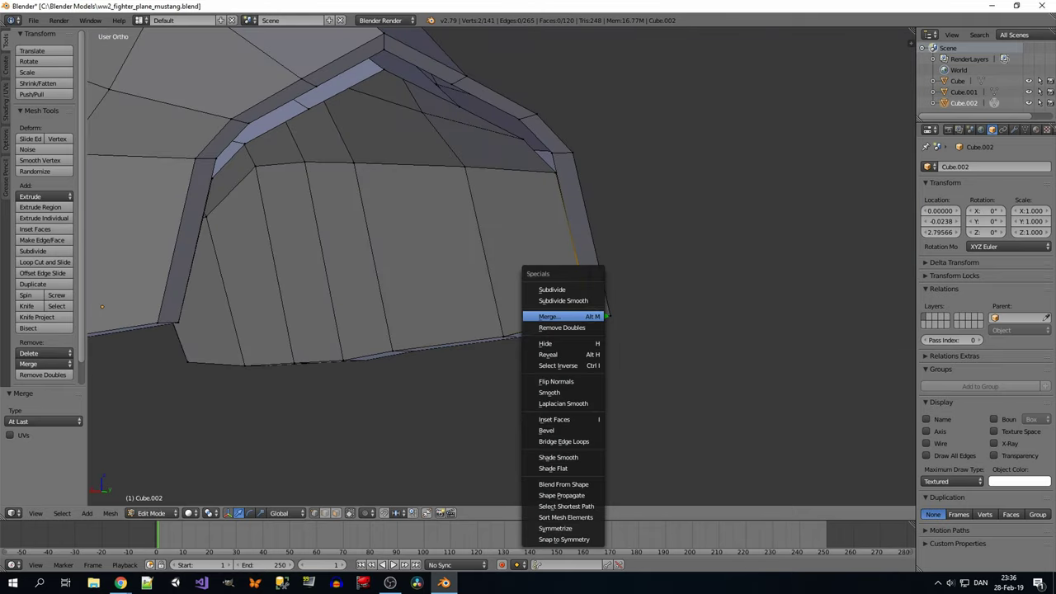
left_click(566, 313)
key("alt+m")
middle_click_drag(645, 288, 425, 52)
left_click(523, 162)
Merge three more rim vertex pairs on the canopy's underside.
key("w")
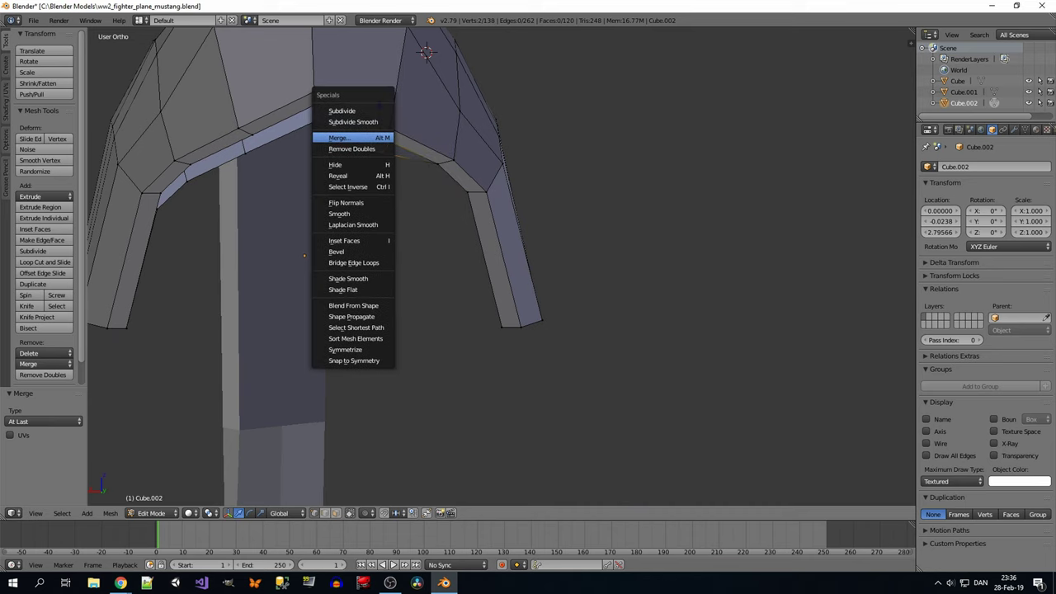
left_click(353, 137)
key("w")
left_click(295, 111)
key("w")
left_click(235, 140)
middle_click_drag(426, 53, 495, 75)
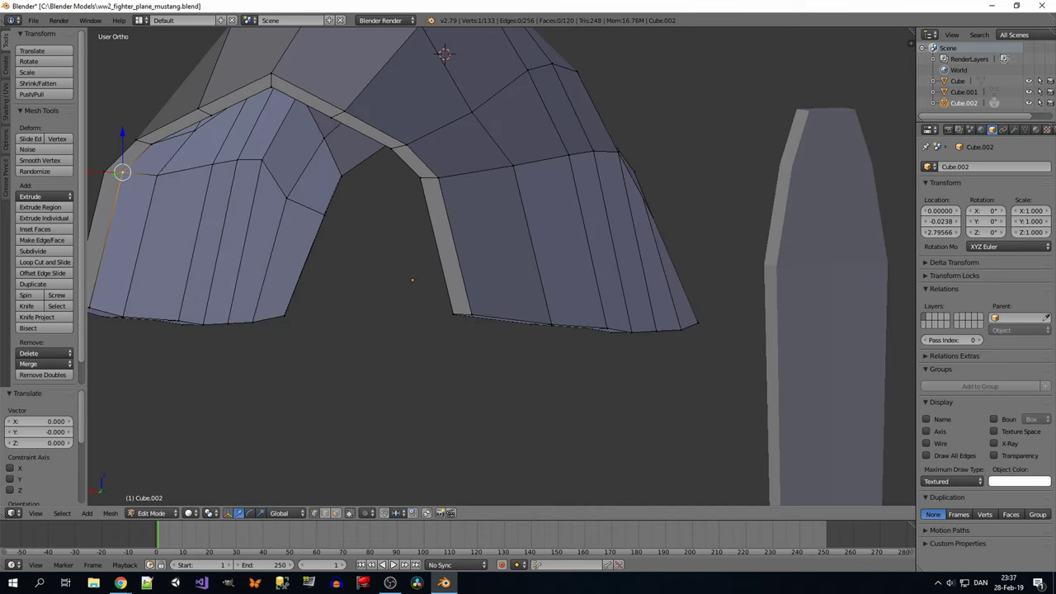
scroll(589, 66, "up", 3)
Reposition a stray rim vertex and merge it and the final pair at last.
key("g")
mouse_move(589, 66)
middle_mouse_down()
mouse_move(626, 183)
mouse_move(588, 209)
middle_mouse_up()
key("alt+m")
left_click(626, 183)
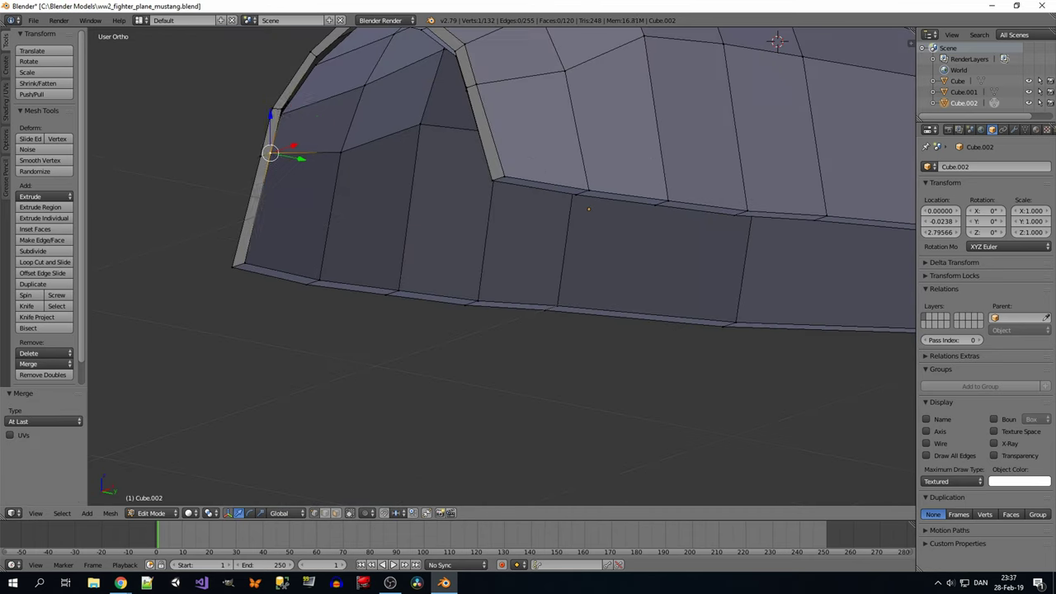
left_click(252, 110)
middle_click_drag(252, 109, 435, 147)
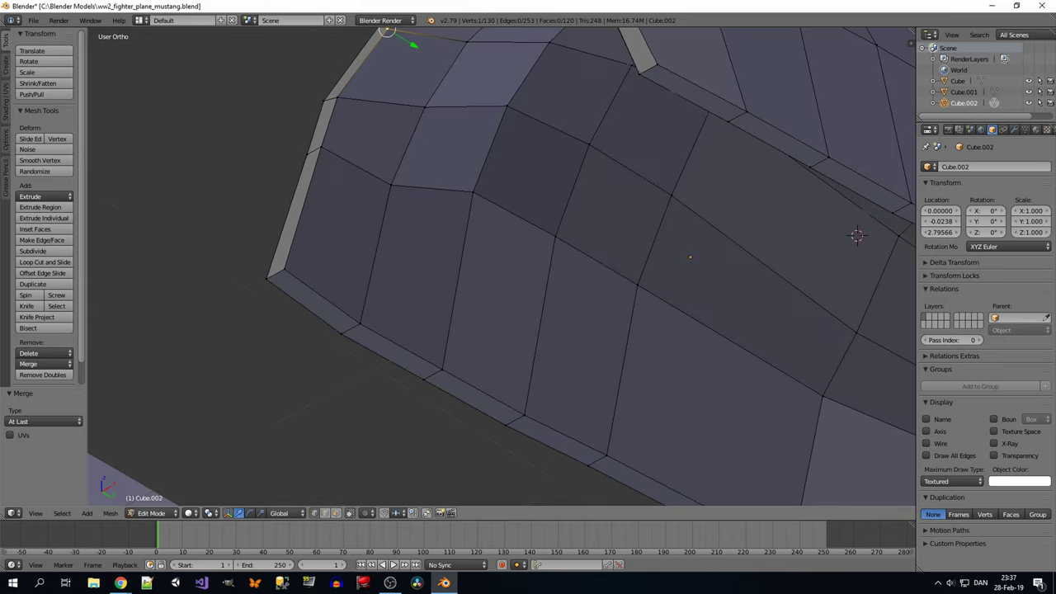
key("alt+m")
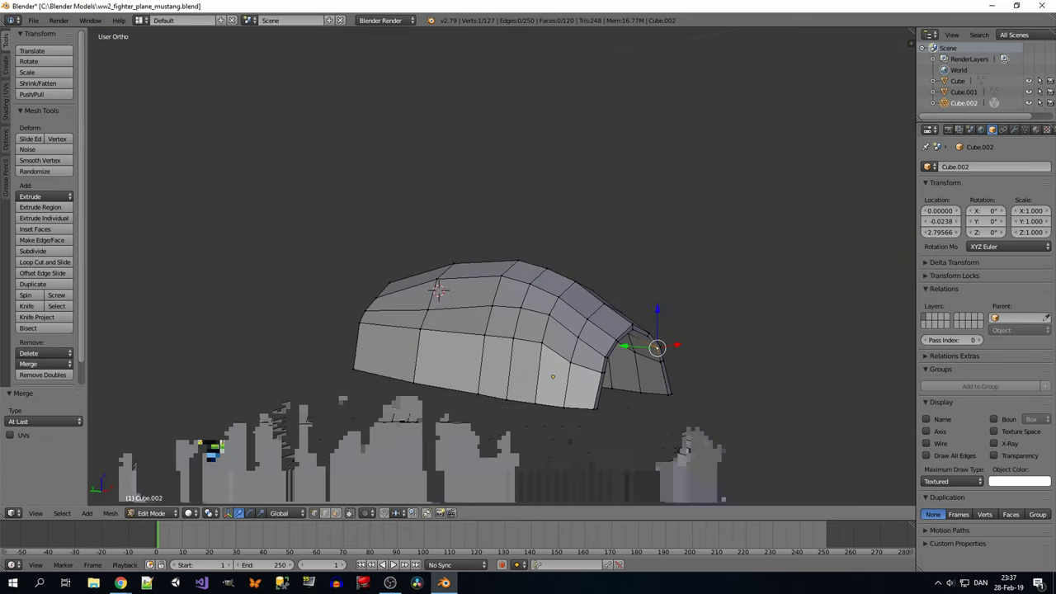
Merge the final stray vertex pair and select the whole canopy mesh.
key("alt+m")
key("Return")
scroll(731, 287, "down", 5)
key("ctrl+l")
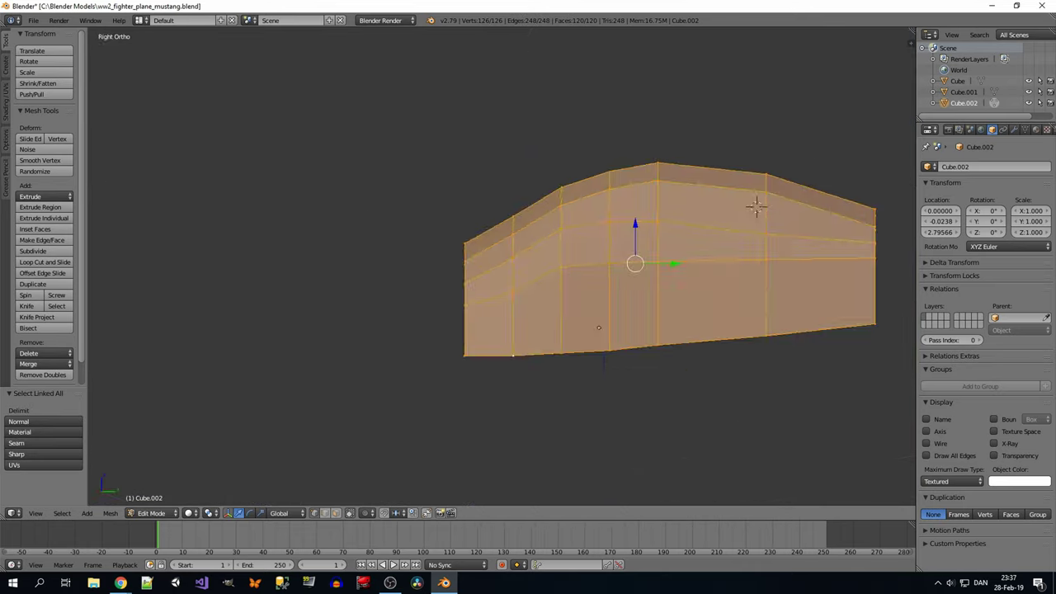
key("KP_3")
middle_click_drag(544, 247, 626, 206)
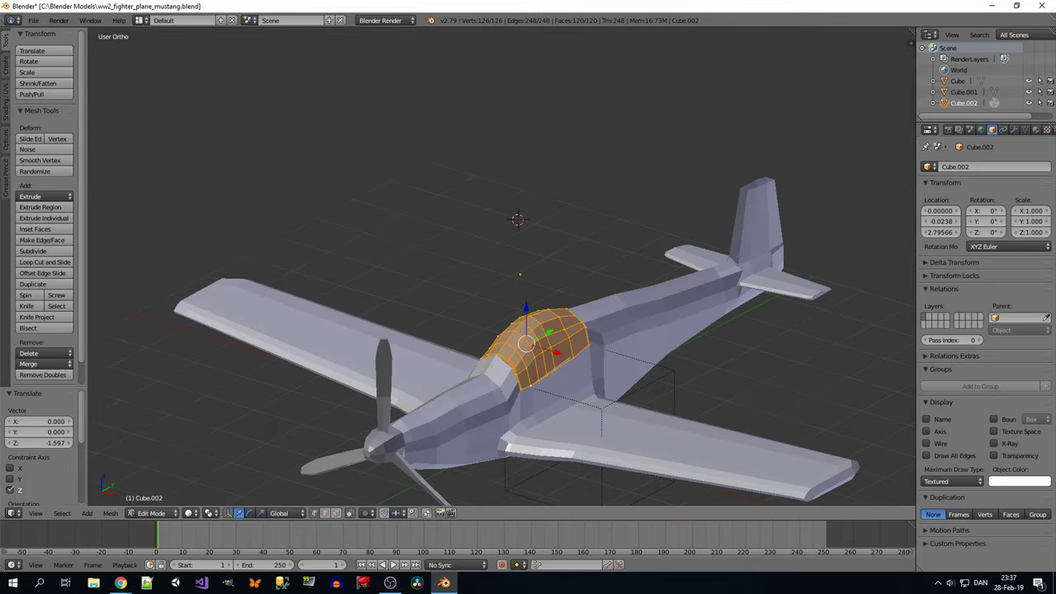
Return to Object Mode and view the canopy from the right side.
key("Tab")
key("KP_3")
scroll(527, 330, "up", 2)
key("Tab")
scroll(527, 371, "up", 2)
key("a")
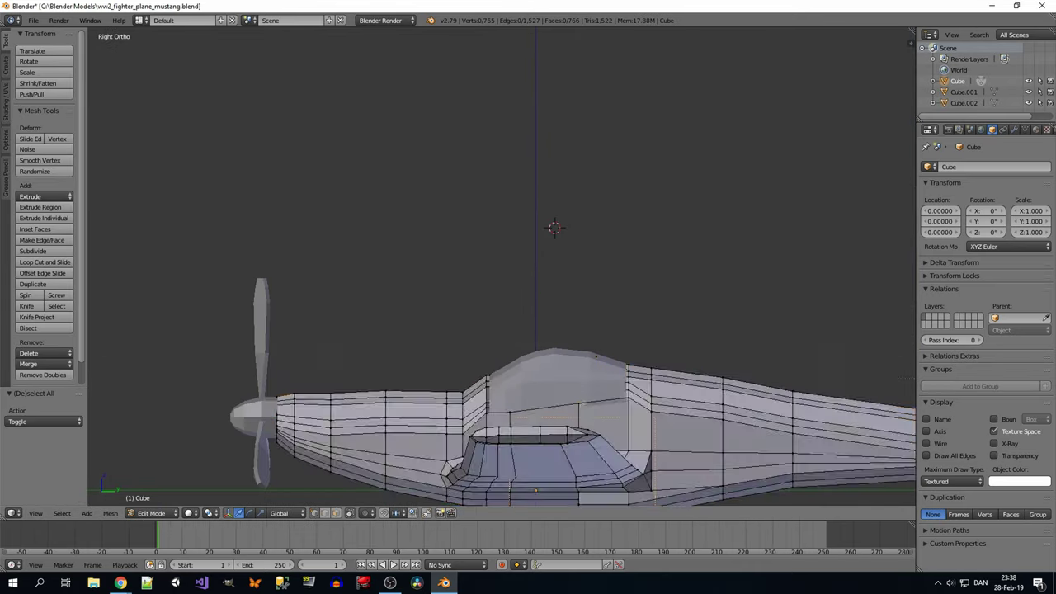
Check the canopy against the fuselage in wireframe, then restore solid shading.
key("z")
key("g")
scroll(528, 329, "down", 3)
key("z")
middle_click_drag(527, 289, 578, 247)
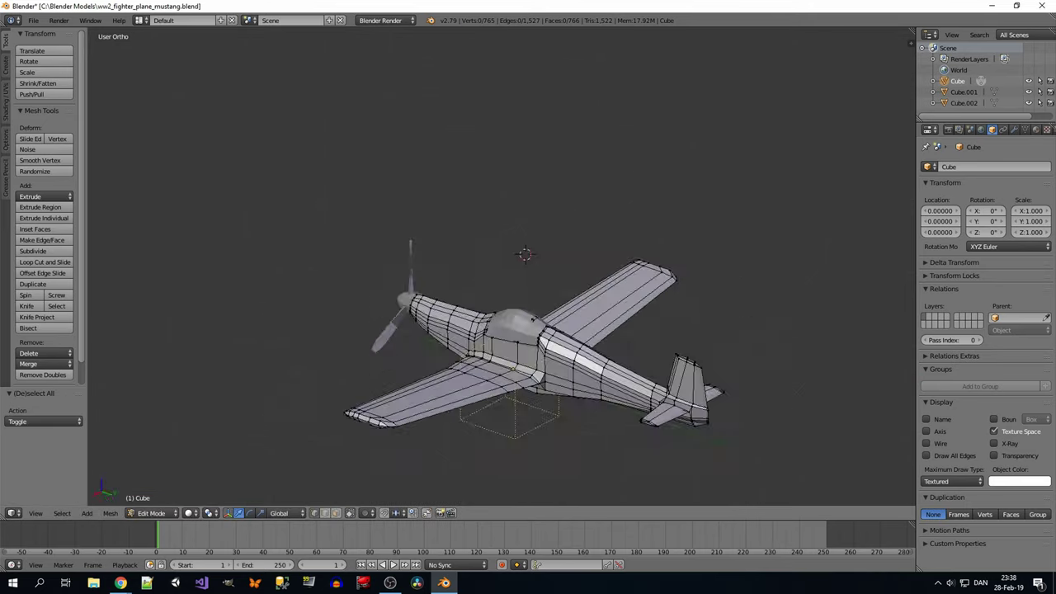
key("Tab")
Lower the canopy along Z until it sits on the fuselage.
key("g")
key("Tab")
middle_click_drag(527, 330, 578, 247)
key("KP_3")
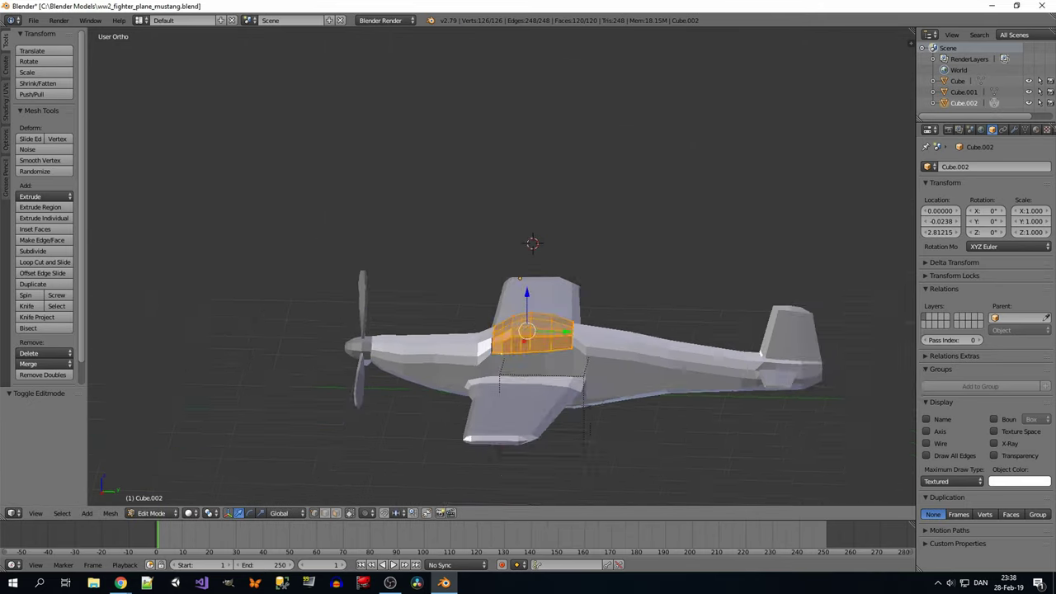
scroll(528, 330, "up", 2)
key("g")
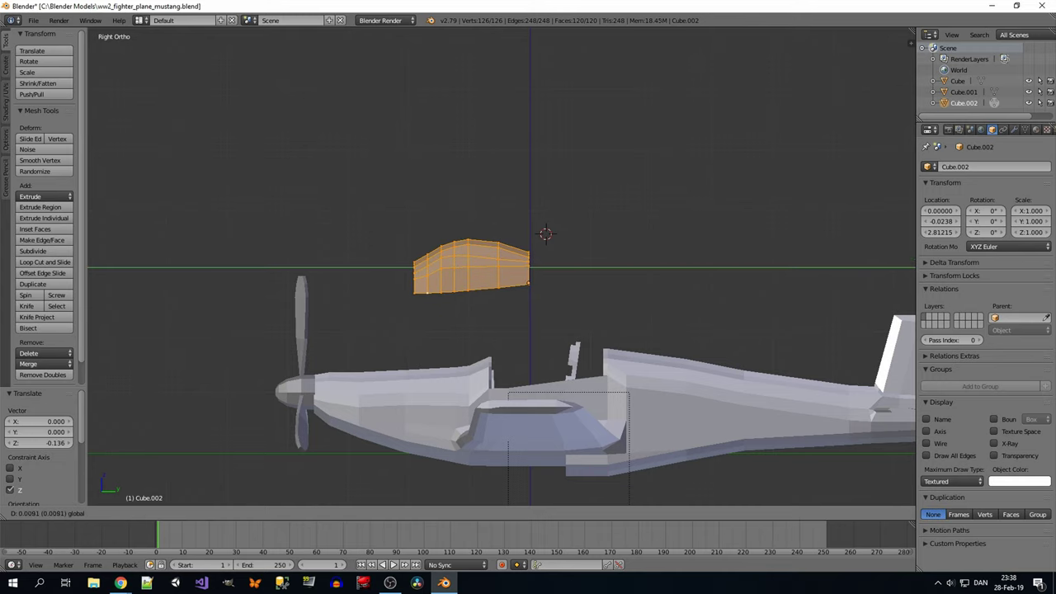
key("Return")
key("Tab")
key("g")
key("y")
key("Return")
key("z")
key("Return")
Check the canopy placement from both sides of the plane, ending in Object Mode.
middle_click_drag(504, 288, 528, 247)
scroll(503, 330, "down", 3)
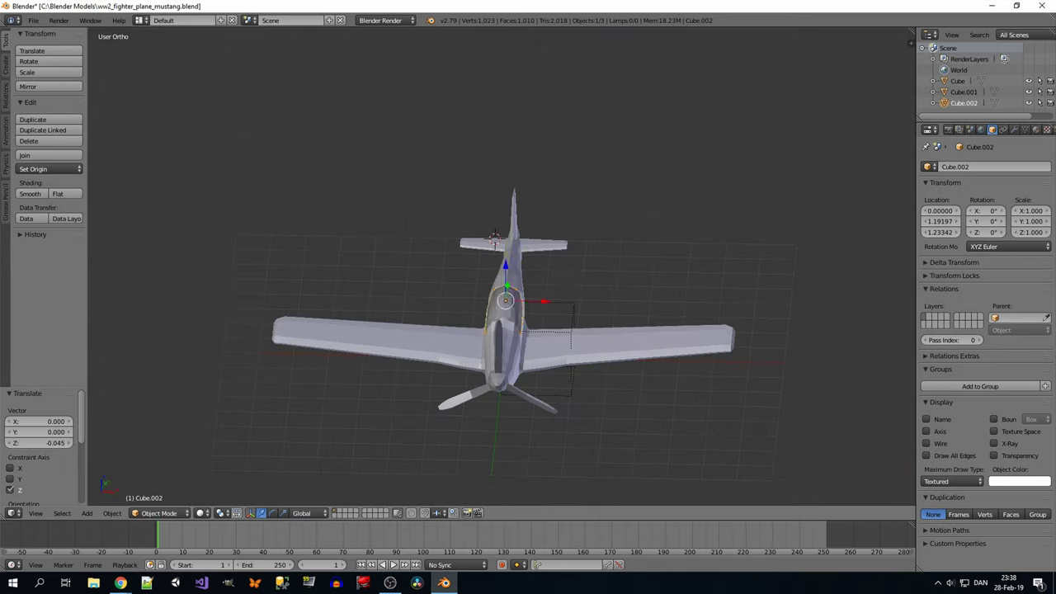
middle_click_drag(528, 330, 462, 272)
key("Tab")
mouse_move(527, 330)
middle_mouse_down()
mouse_move(577, 297)
mouse_move(479, 330)
mouse_move(578, 313)
mouse_move(495, 330)
mouse_move(503, 346)
mouse_move(462, 330)
mouse_move(528, 247)
middle_mouse_up()
key("Tab")
key("Tab")
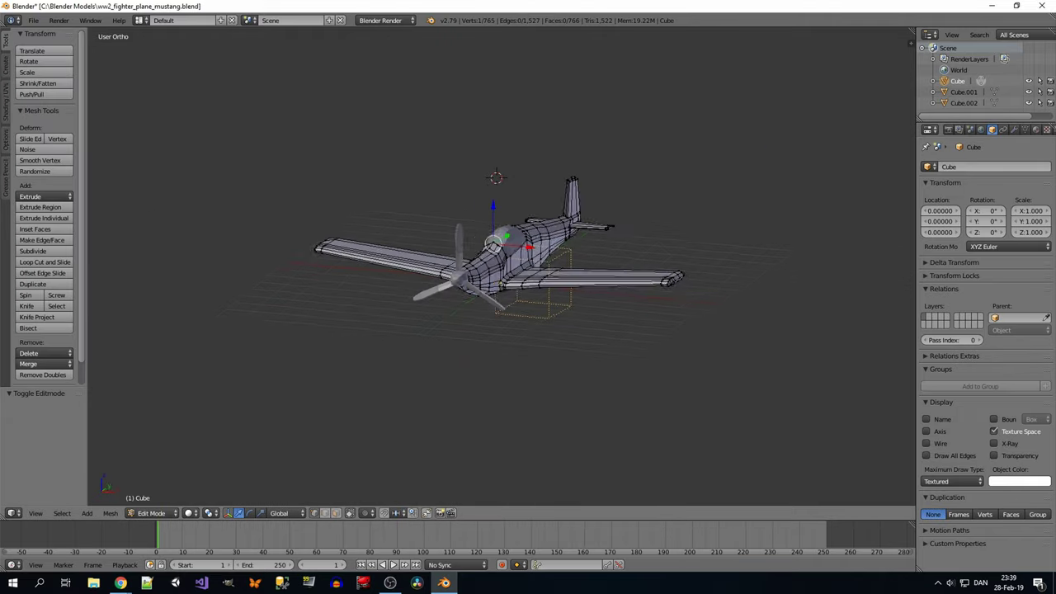
key("Tab")
mouse_move(528, 330)
middle_mouse_down()
mouse_move(528, 247)
mouse_move(578, 288)
middle_mouse_up()
key("Tab")
key("Tab")
Rotate the propeller about its axis.
key("r")
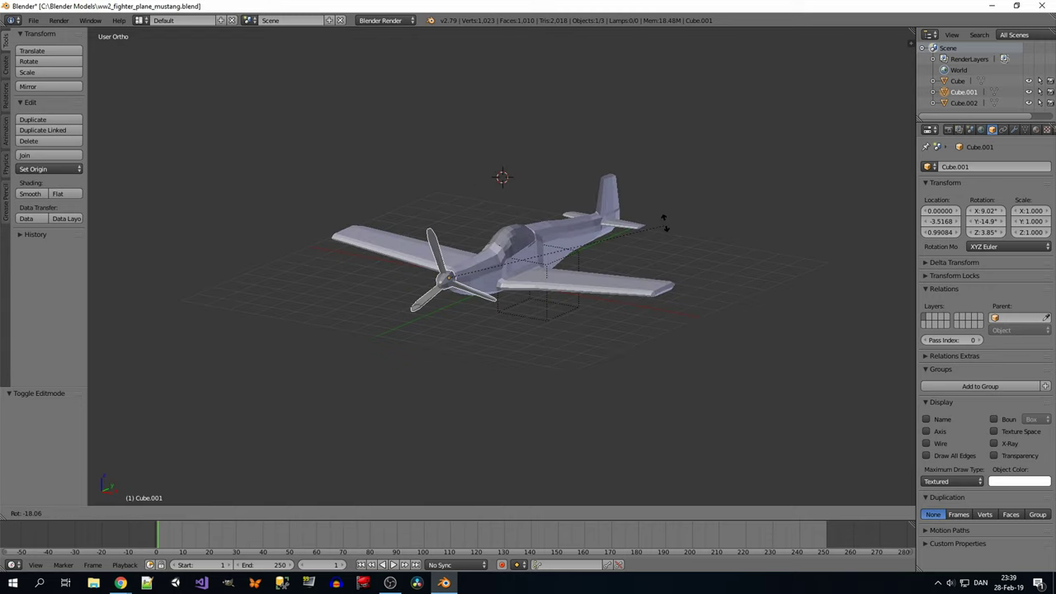
left_click(426, 228)
middle_click_drag(427, 228, 520, 181)
Inspect the finished plane from several angles and save over ww2_fighter_plane_mustang.blend.
right_click(528, 235)
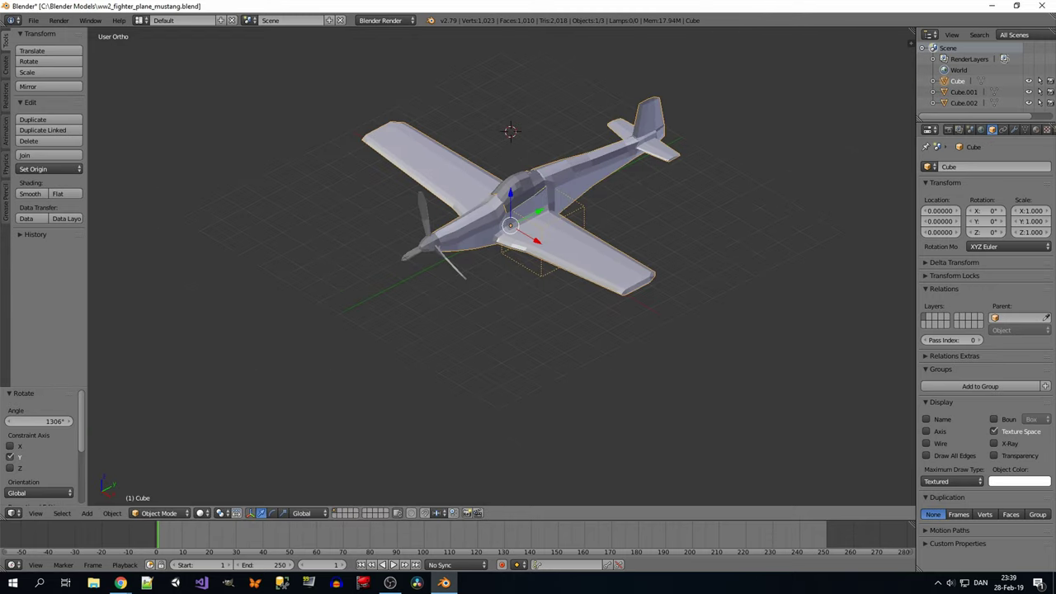
key("Tab")
key("Tab")
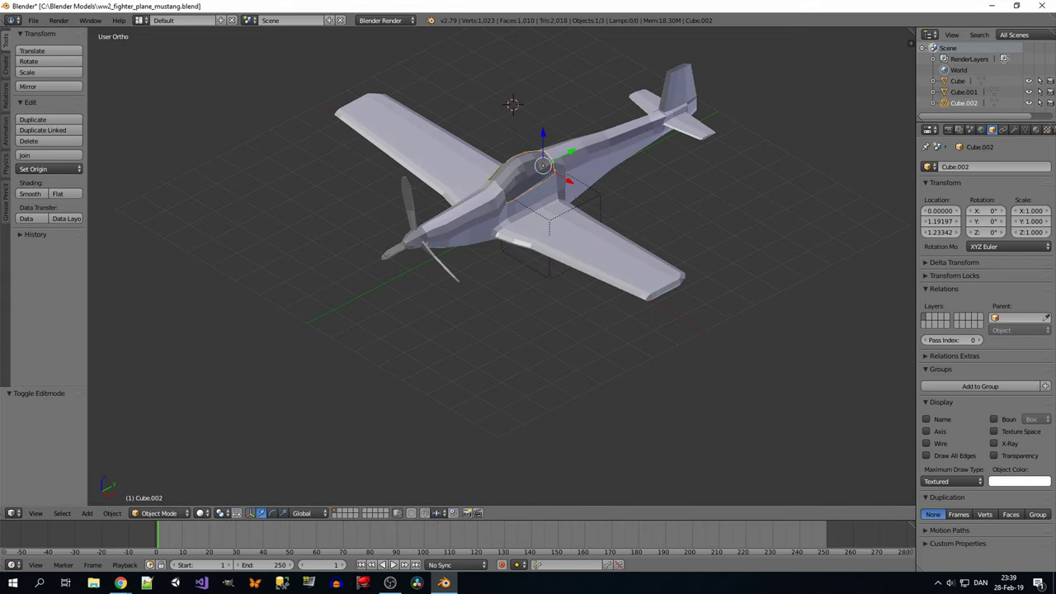
middle_click_drag(495, 247, 578, 240)
mouse_move(495, 248)
middle_mouse_down()
mouse_move(528, 214)
mouse_move(578, 247)
mouse_move(627, 248)
mouse_move(611, 206)
middle_mouse_up()
middle_click_drag(462, 314, 507, 309)
key("ctrl+s")
key("Return")
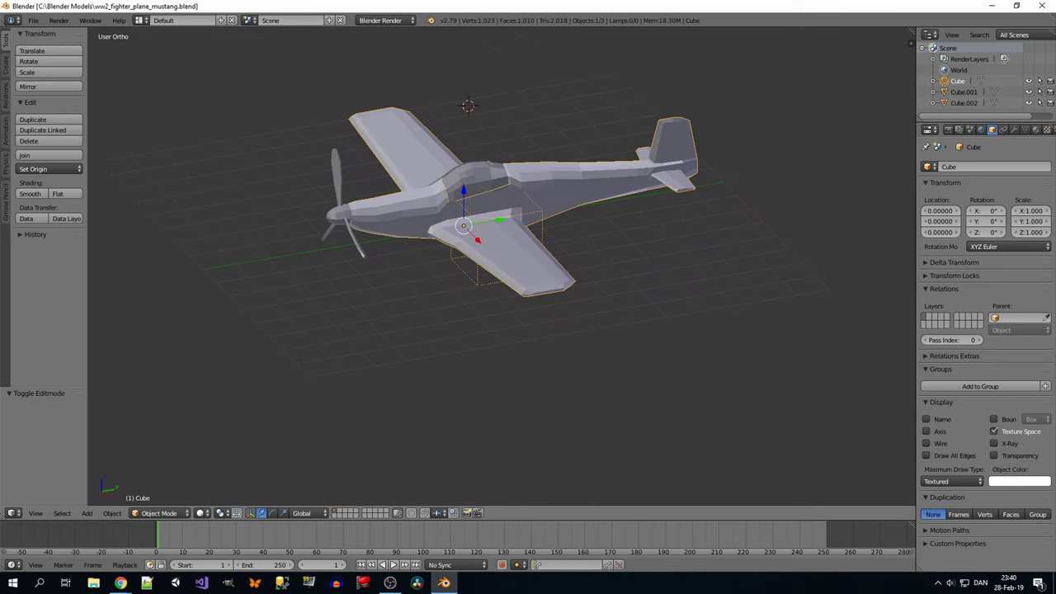